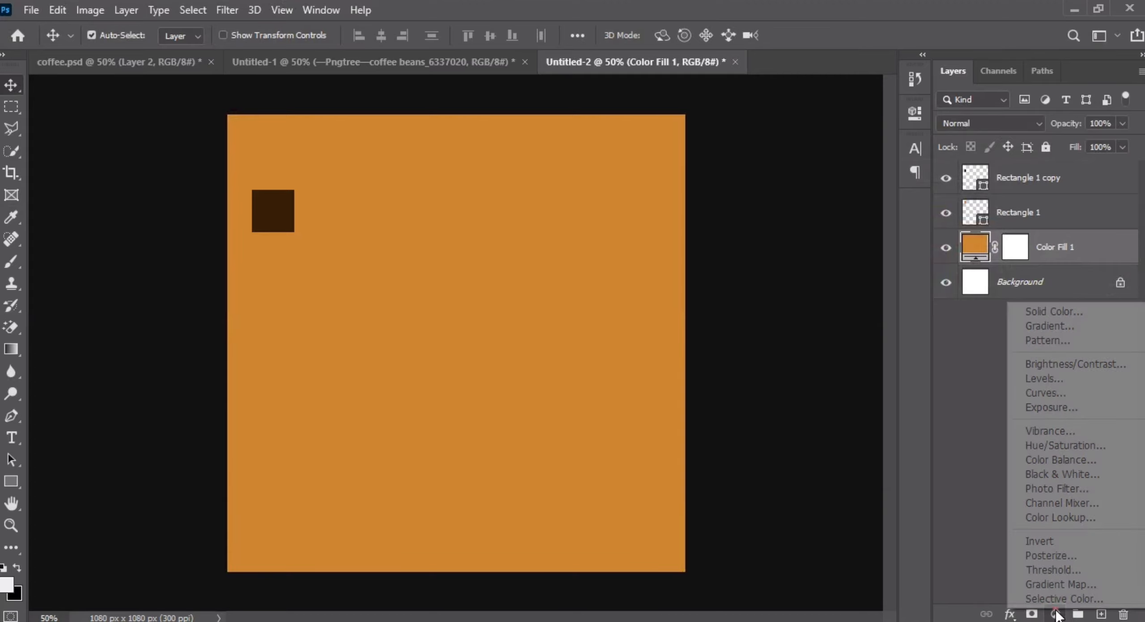
# Add a second solid color fill layer, sampling its color from the dark brown swatch (371e06).
pyautogui.click(1054, 313)
pyautogui.click(494, 259)
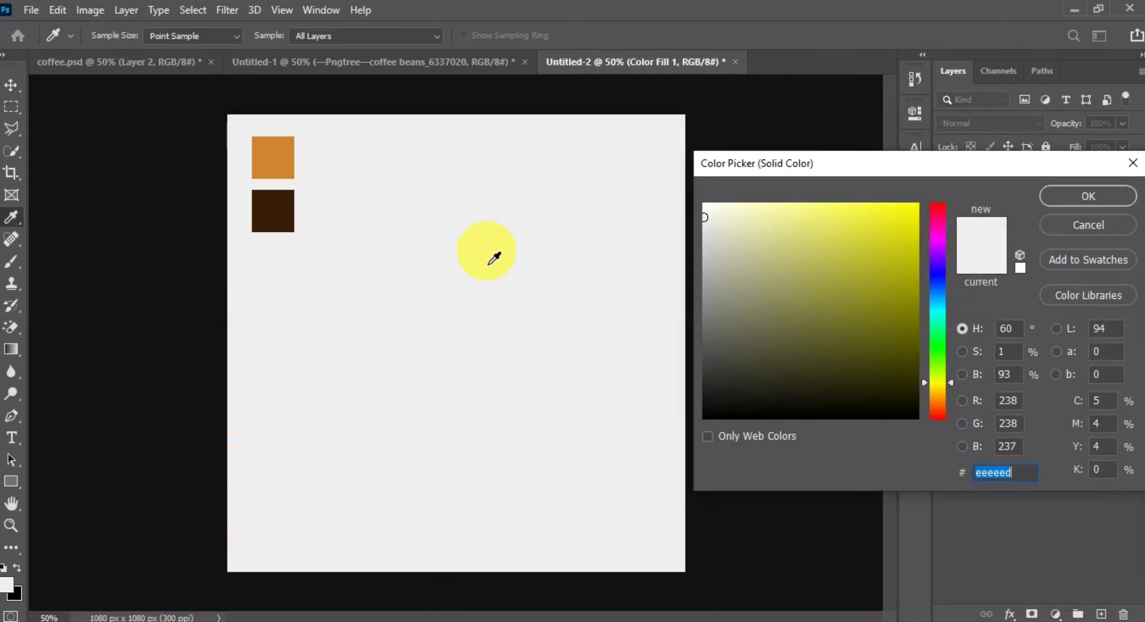
pyautogui.click(304, 222)
pyautogui.click(977, 219)
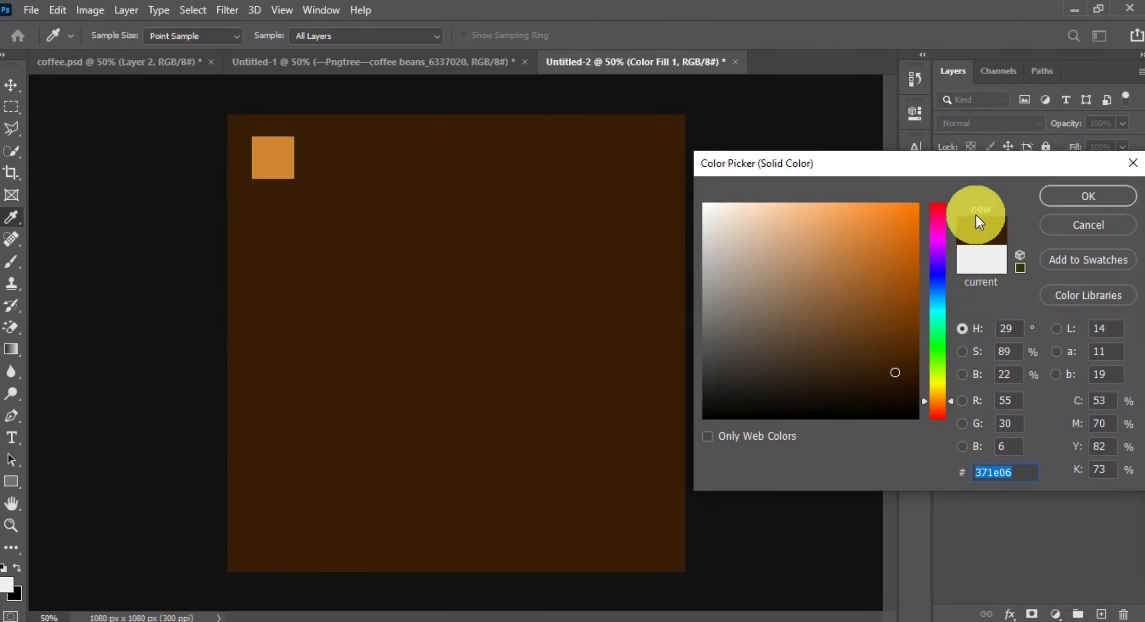
pyautogui.click(1063, 196)
# Delete the two rectangle swatch layers together.
pyautogui.click(1062, 188)
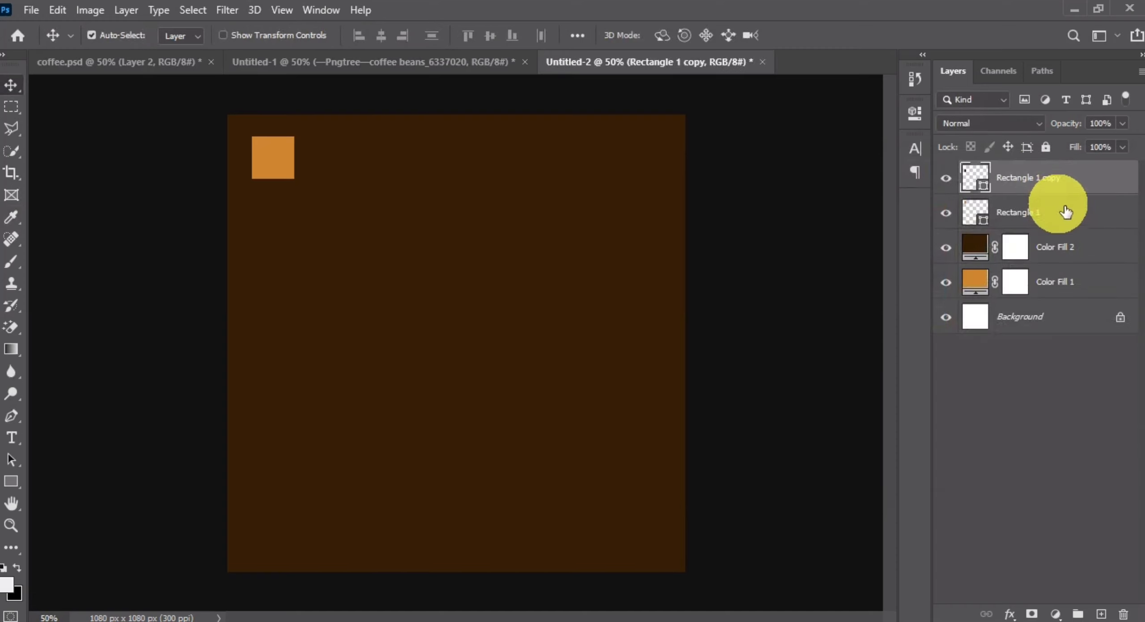
pyautogui.keyDown('shift'); pyautogui.click(1064, 213); pyautogui.keyUp('shift')
pyautogui.press('Delete')
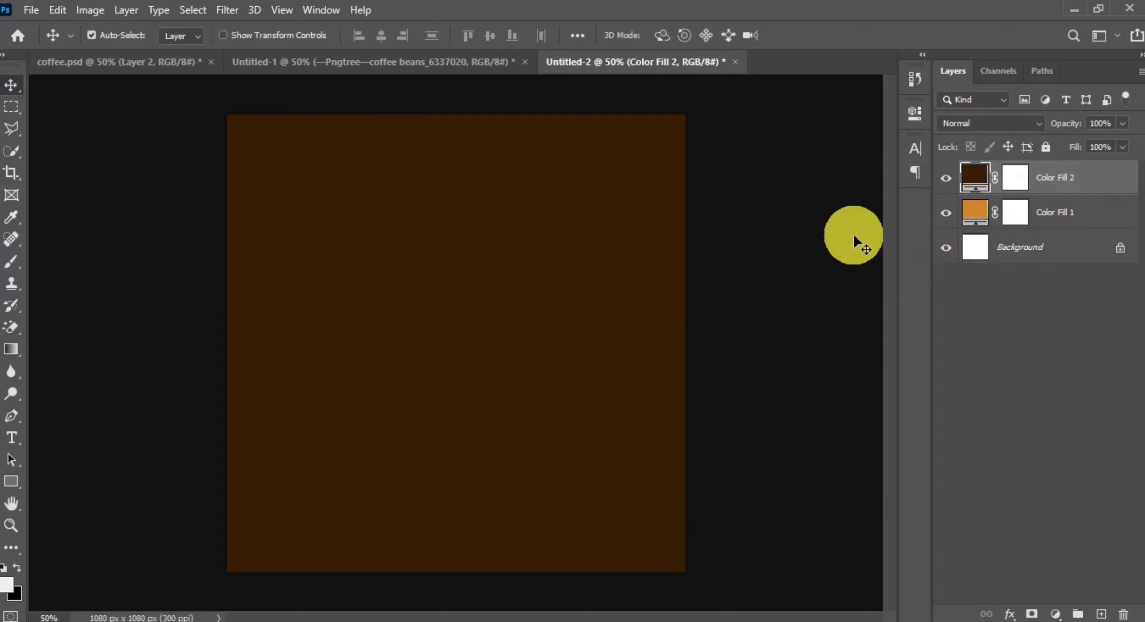
# Hide the brown and orange fill layers in turn to compare them, and show both again.
pyautogui.click(950, 182)
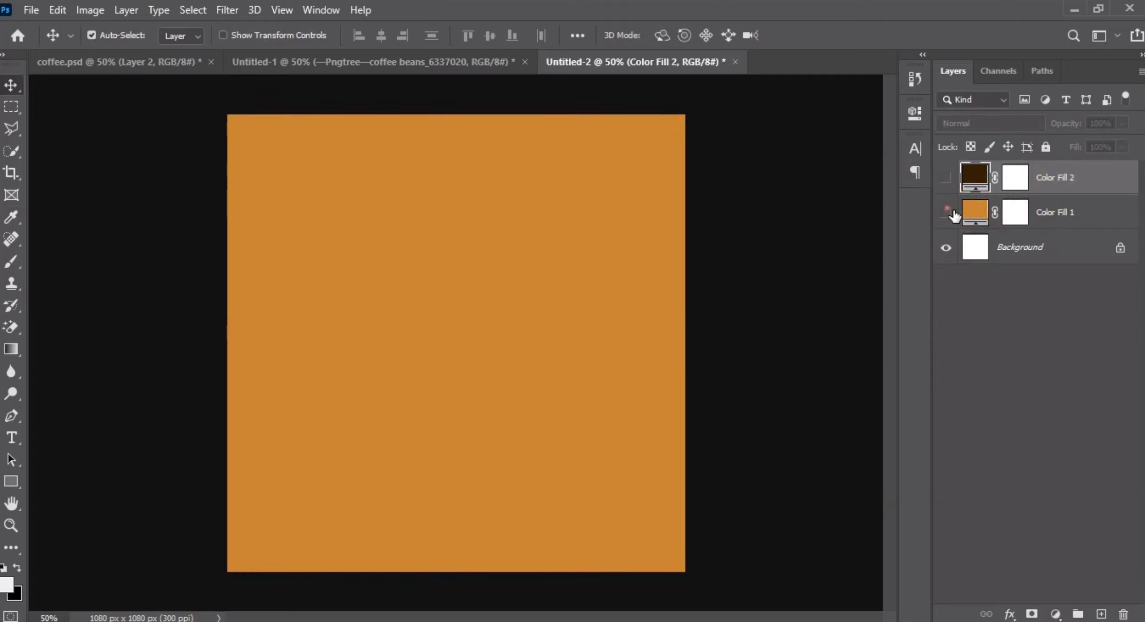
pyautogui.click(949, 211)
pyautogui.click(948, 211)
pyautogui.click(951, 183)
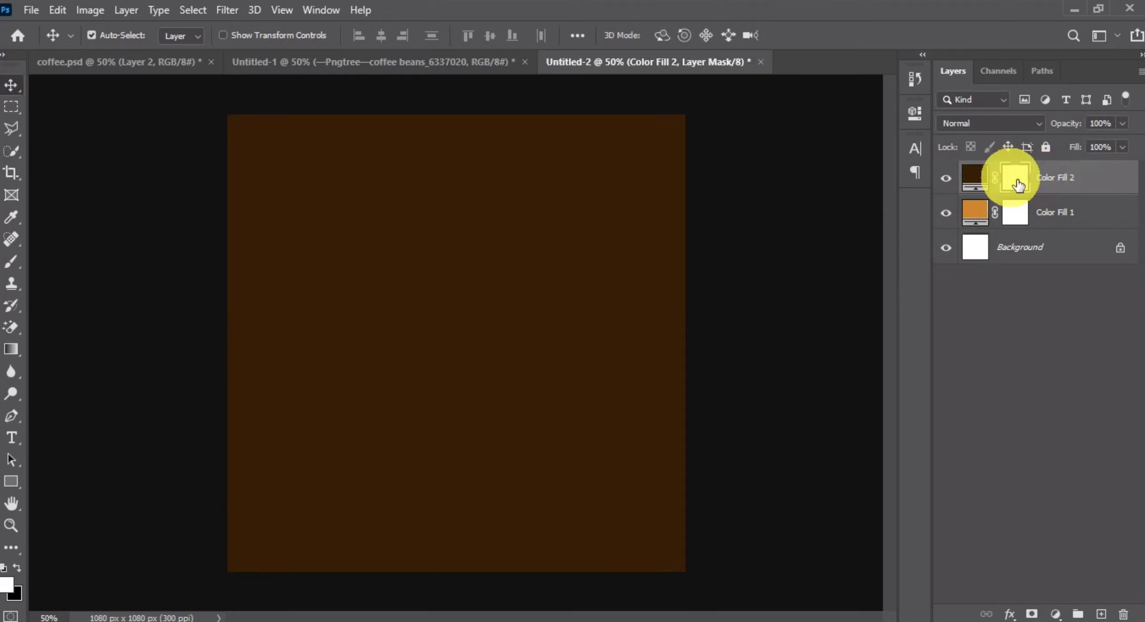
# Paint black in the center of Color Fill 2's mask with a Soft Round brush about 1096 px wide to reveal the orange.
pyautogui.click(17, 568)
pyautogui.click(13, 263)
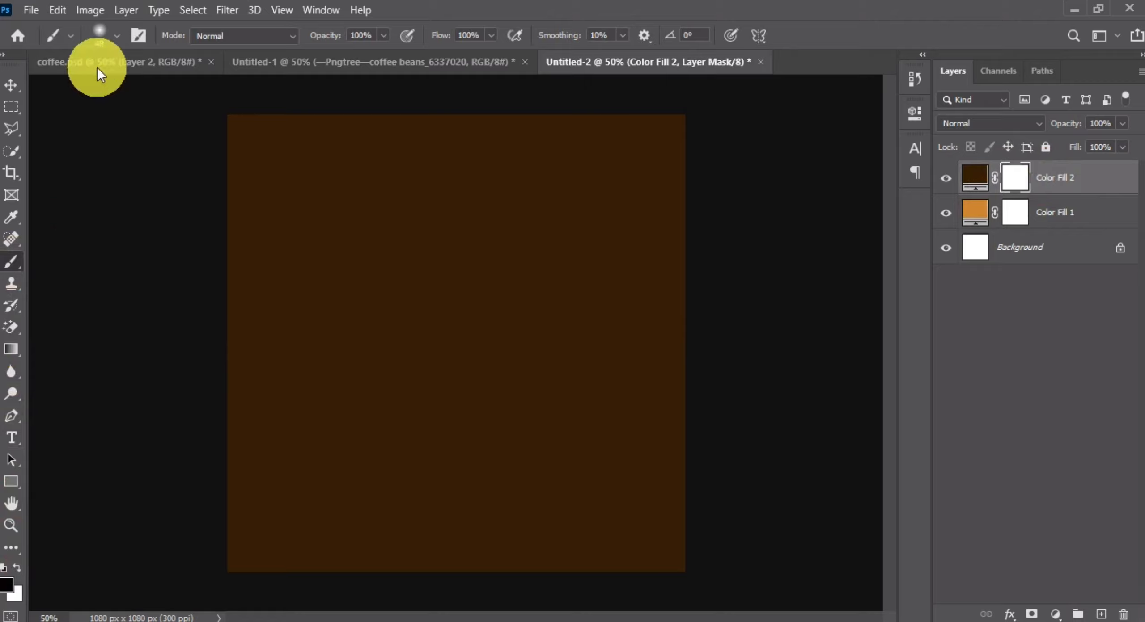
pyautogui.click(108, 47)
pyautogui.doubleClick(107, 232)
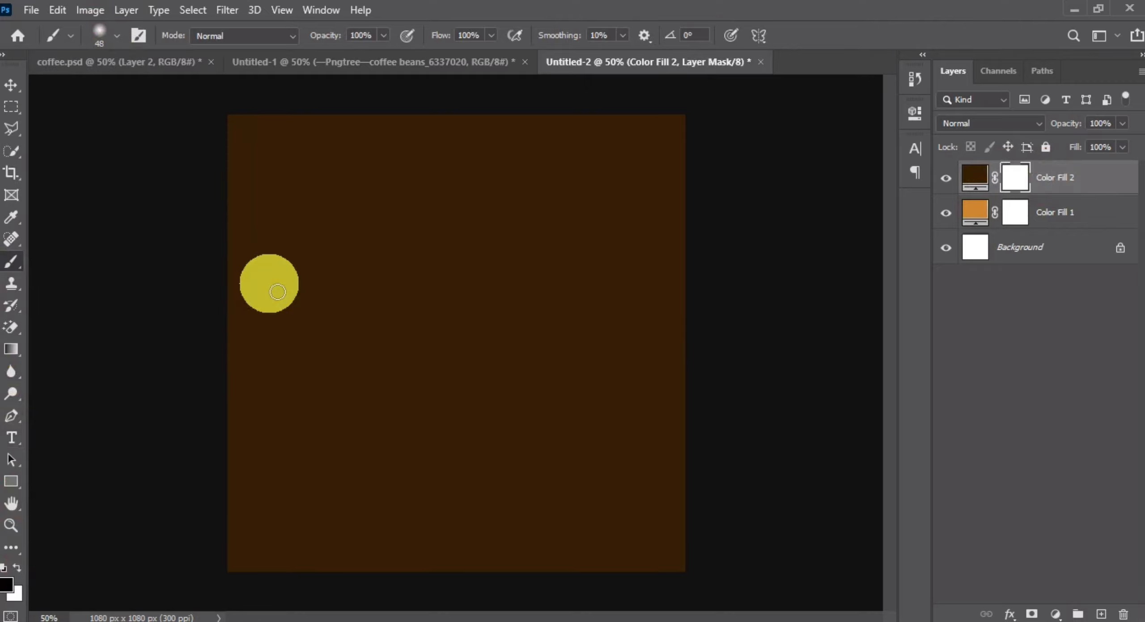
pyautogui.moveTo(522, 330); pyautogui.dragTo(604, 323)
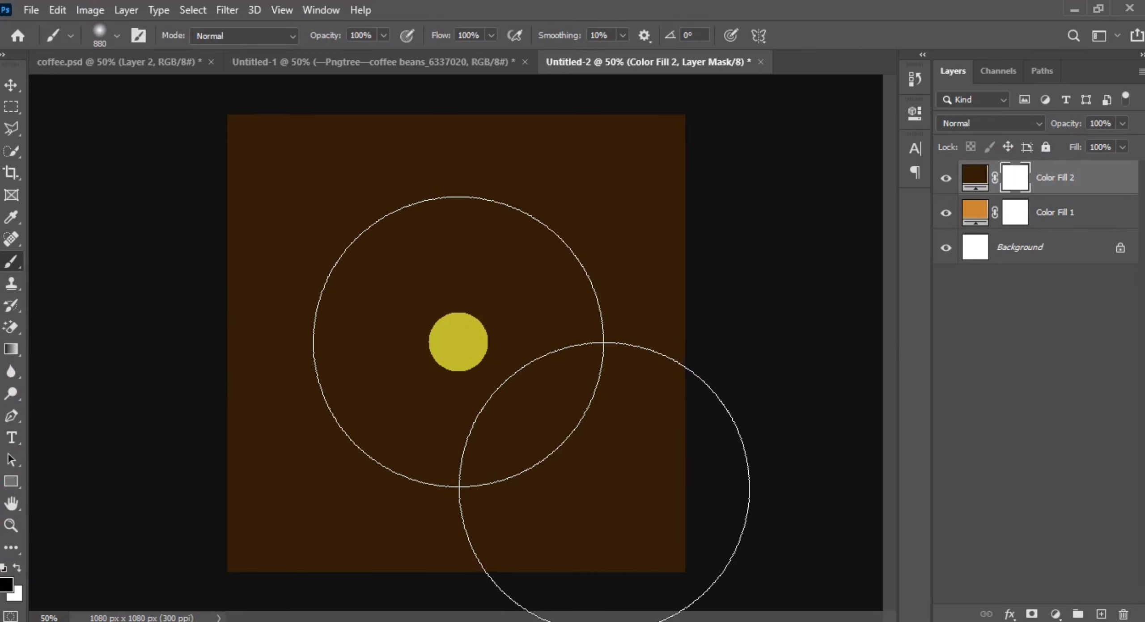
pyautogui.click(460, 343)
pyautogui.hotkey('ctrl', 'z')
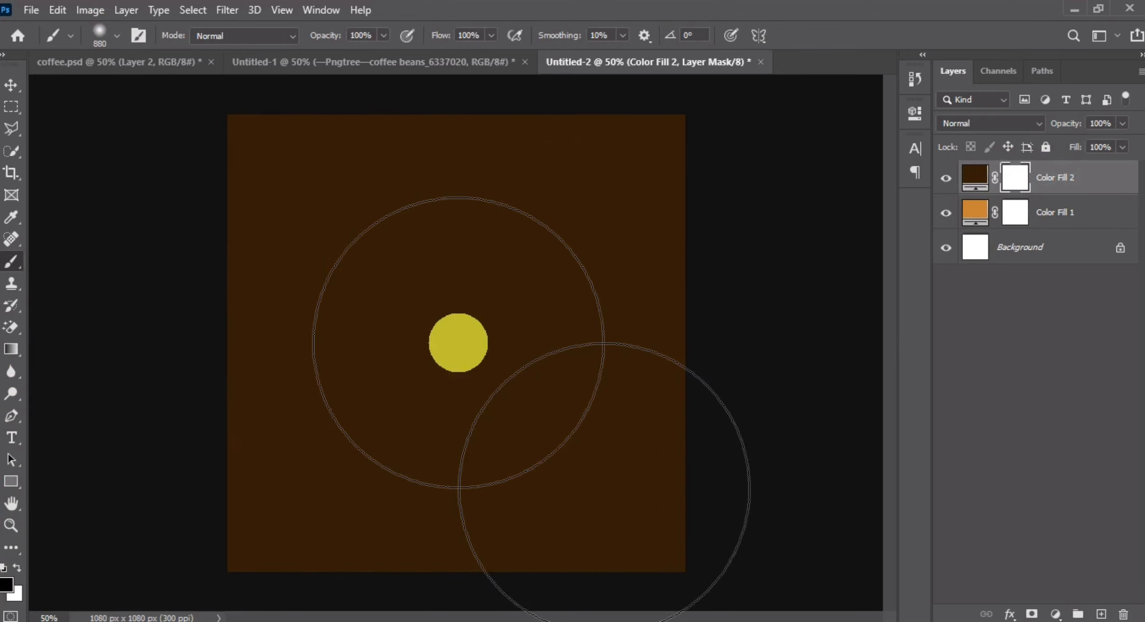
pyautogui.moveTo(459, 344)
pyautogui.mouseDown()
pyautogui.moveTo(472, 358)
pyautogui.moveTo(483, 351)
pyautogui.mouseUp()
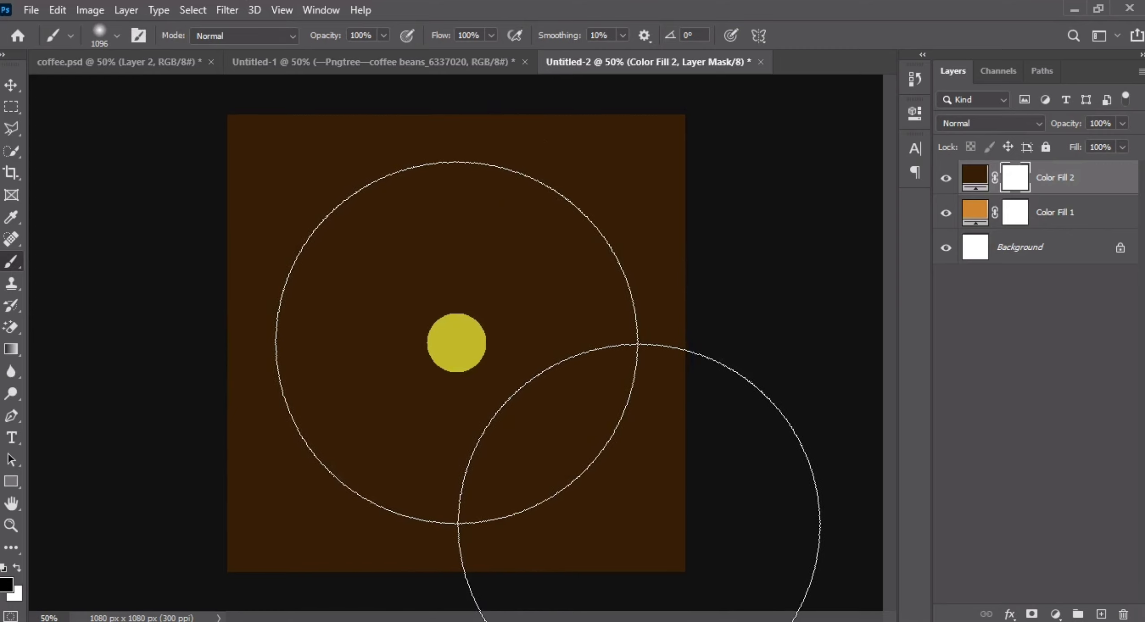
pyautogui.click(455, 341)
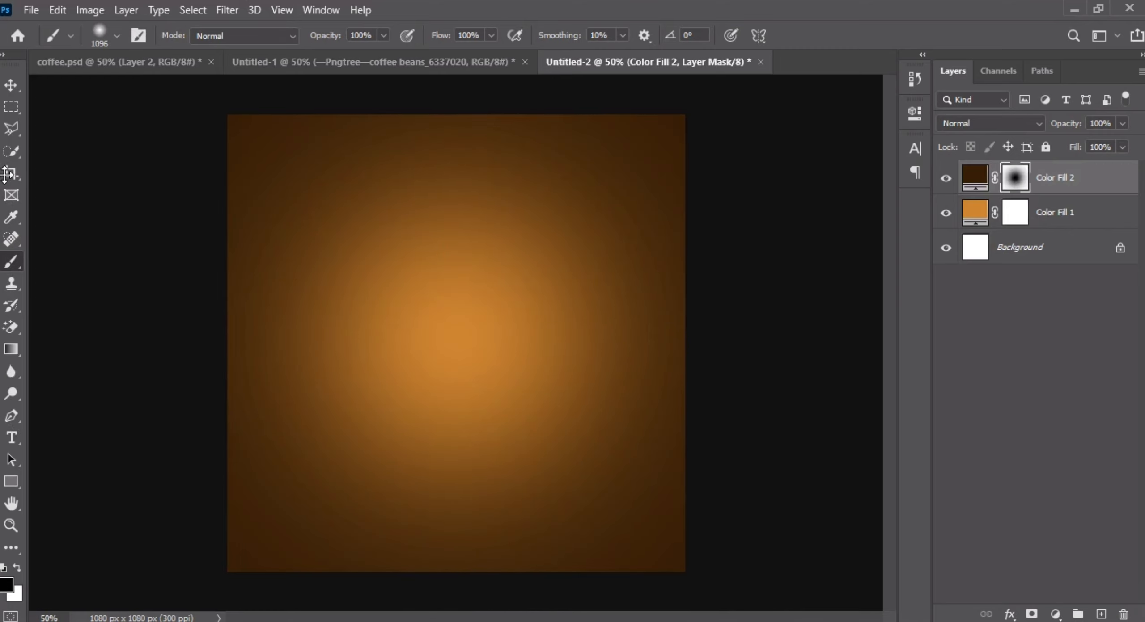
pyautogui.click(11, 92)
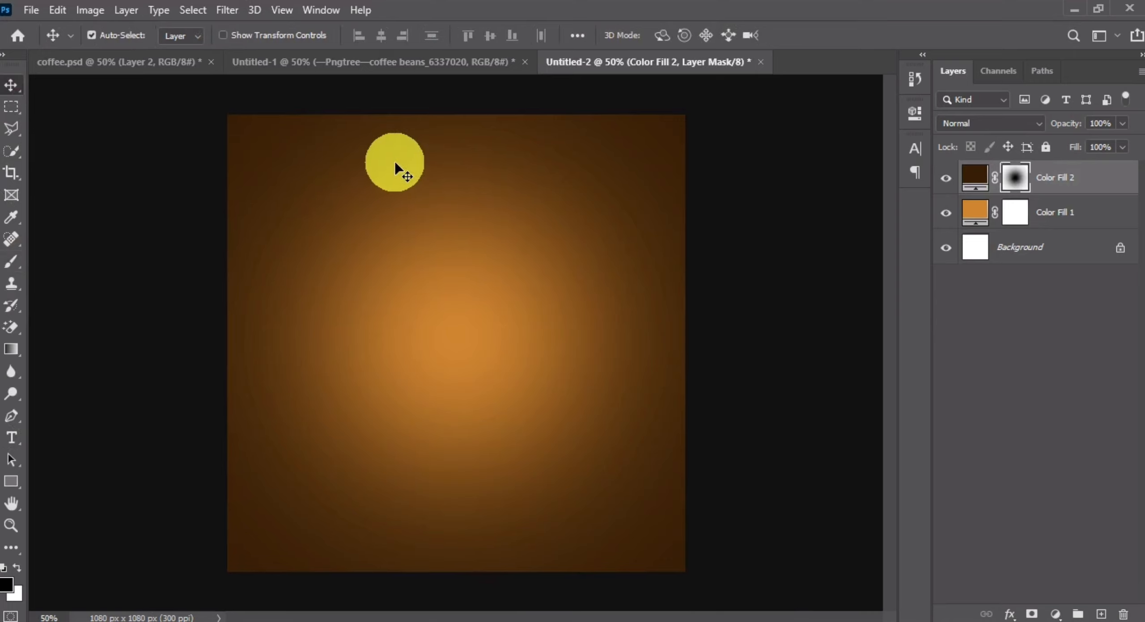
# Add a new layer on top and set the foreground color to white (ffffff).
pyautogui.click(1094, 597)
pyautogui.press('x')
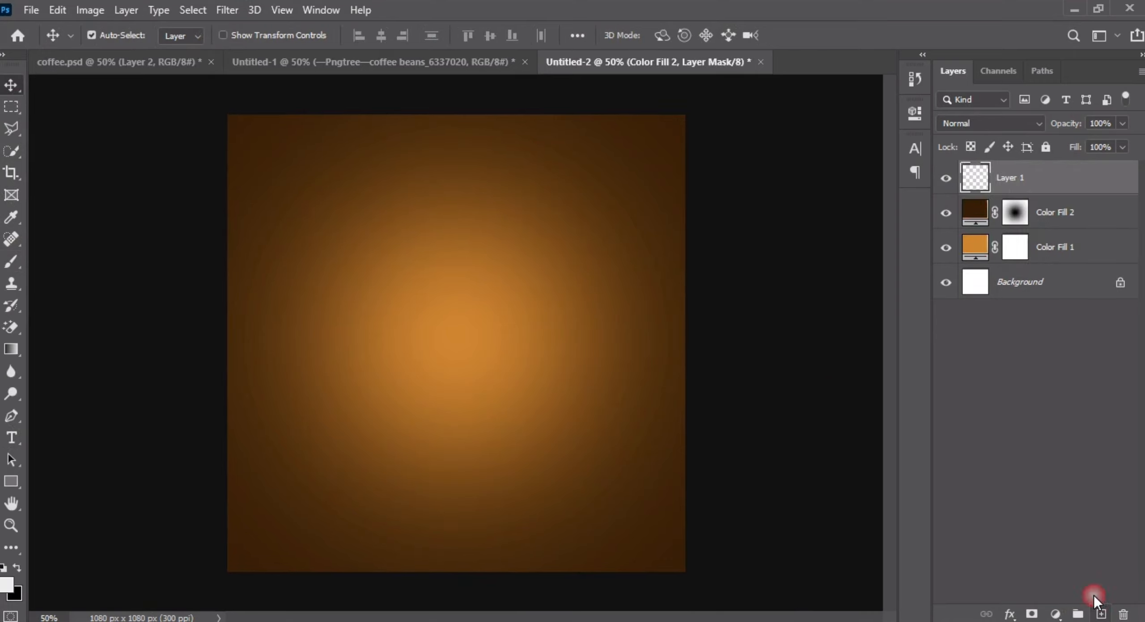
pyautogui.click(10, 584)
pyautogui.moveTo(939, 171); pyautogui.dragTo(688, 172)
pyautogui.moveTo(482, 239); pyautogui.dragTo(422, 197)
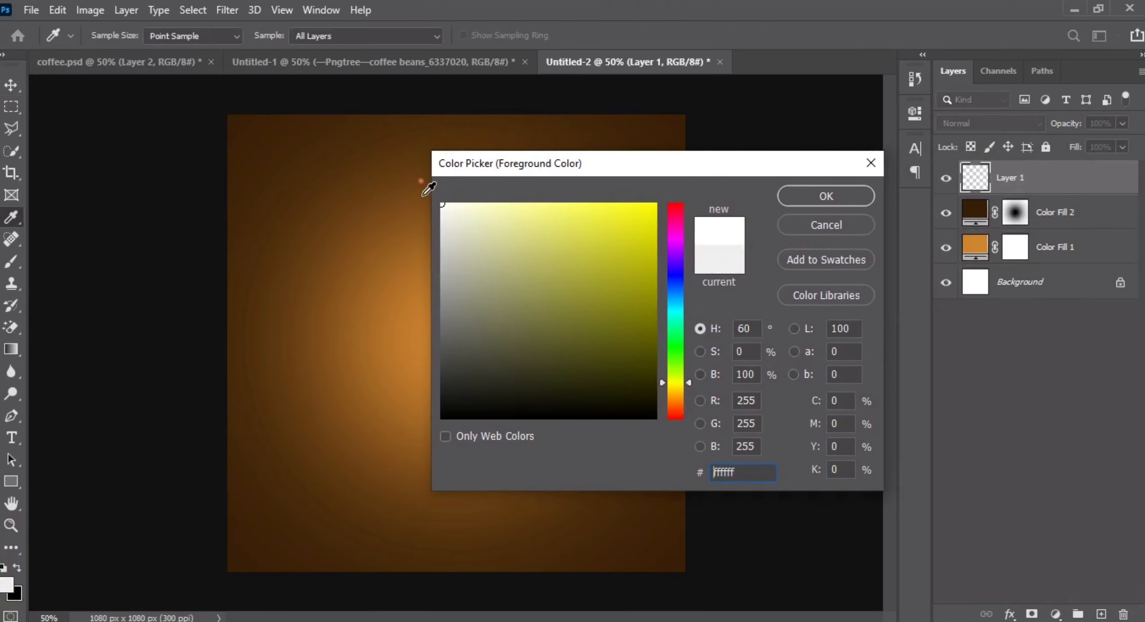
pyautogui.press('Return')
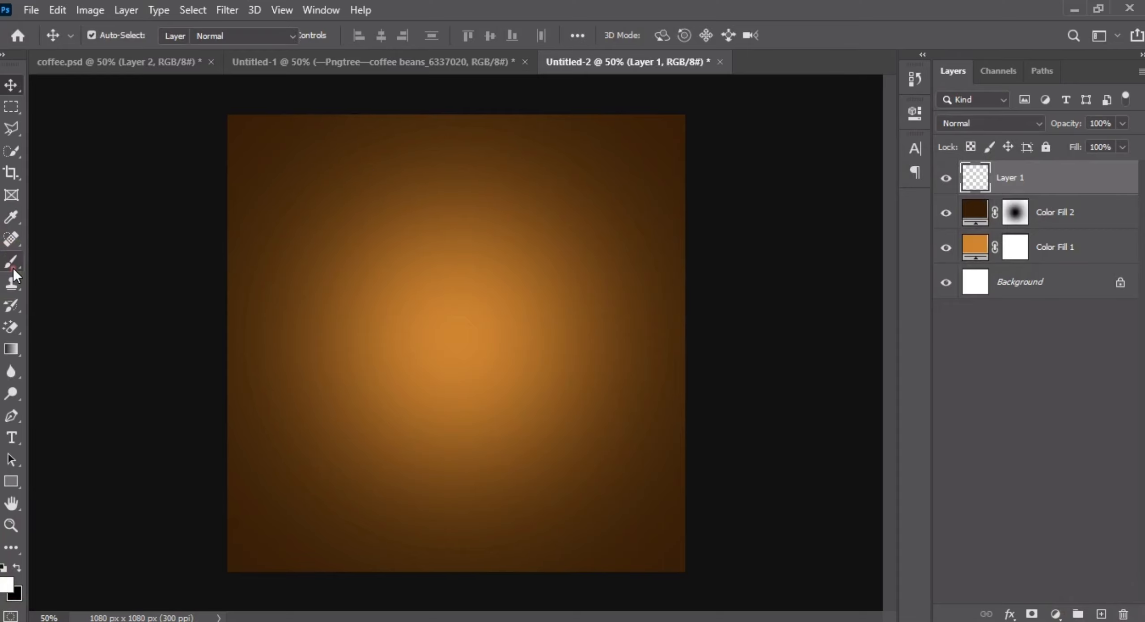
# Paint one soft white glow in the canvas center on Layer 1 with a brush about 872 px wide.
pyautogui.click(11, 264)
pyautogui.moveTo(454, 342)
pyautogui.mouseDown()
pyautogui.moveTo(407, 347)
pyautogui.moveTo(447, 353)
pyautogui.mouseUp()
pyautogui.click(450, 344)
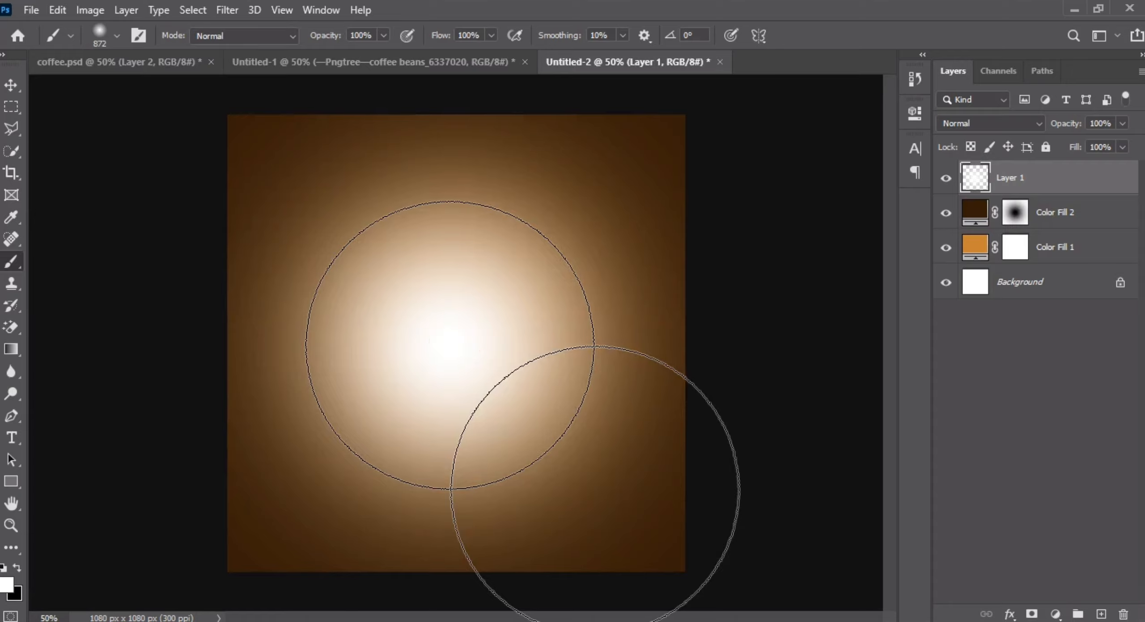
pyautogui.hotkey('ctrl', 'z')
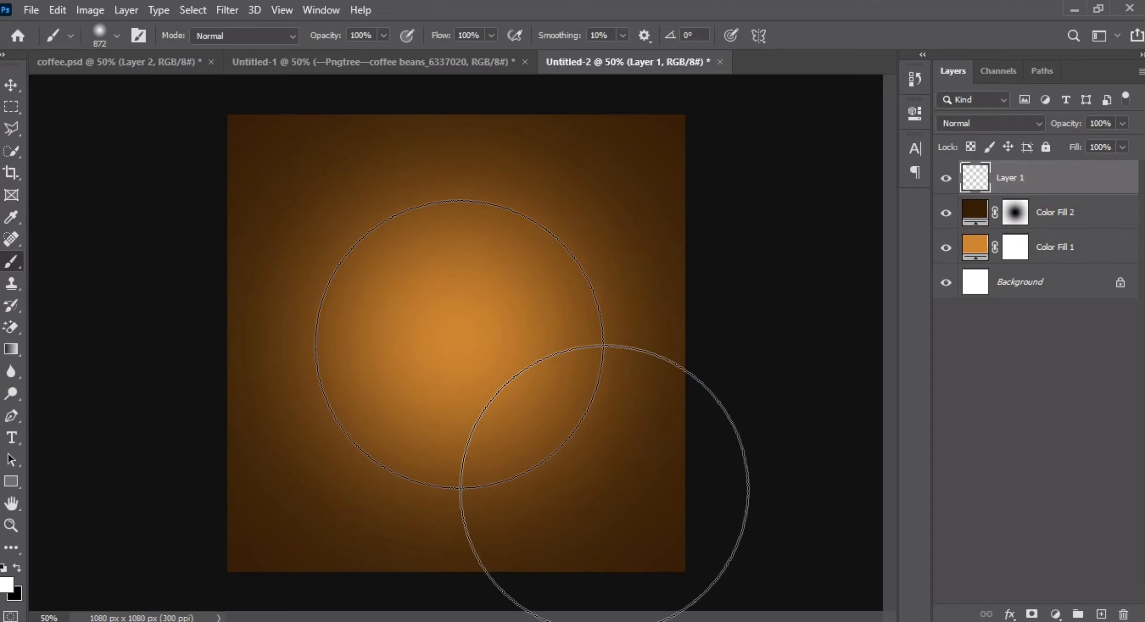
pyautogui.click(459, 343)
# Set the white glow layer's blend mode to Overlay.
pyautogui.click(1008, 123)
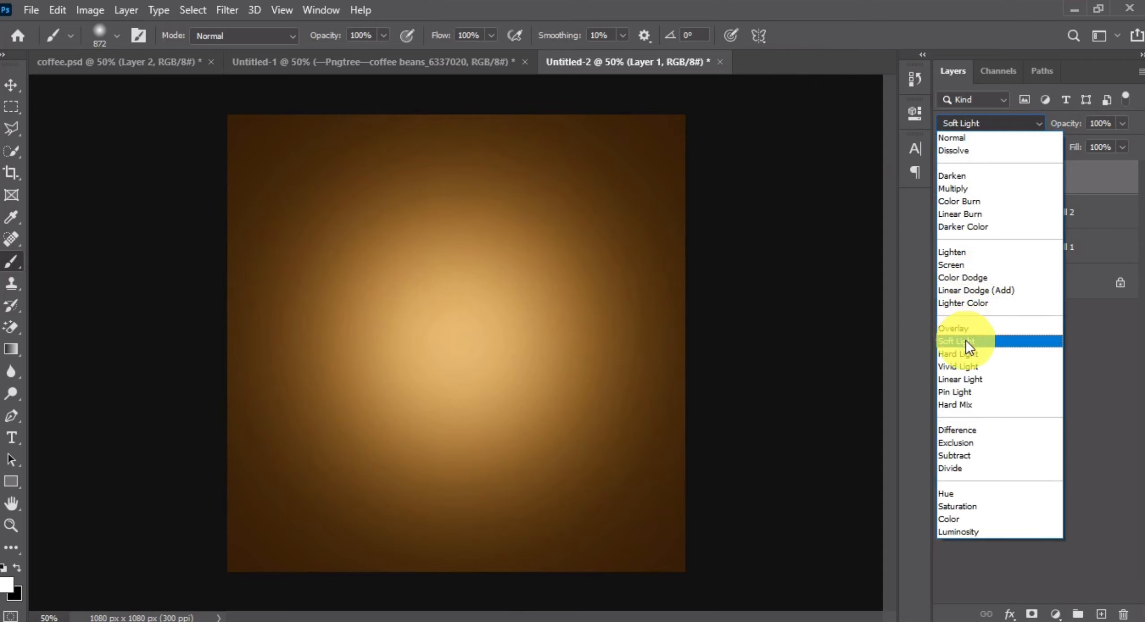
pyautogui.click(963, 325)
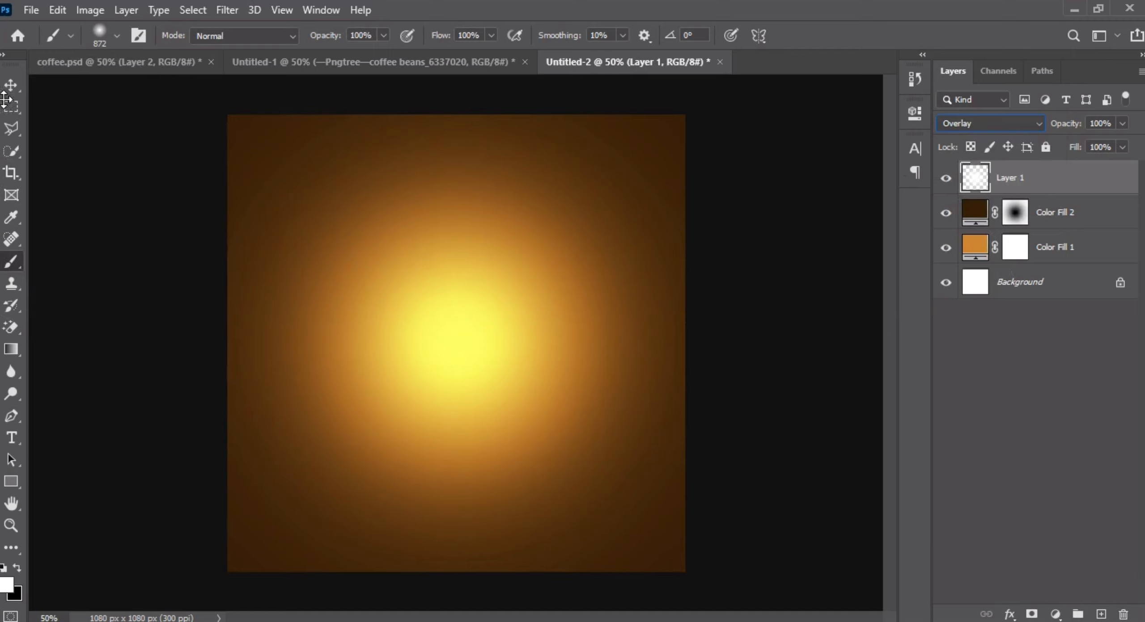
pyautogui.click(10, 86)
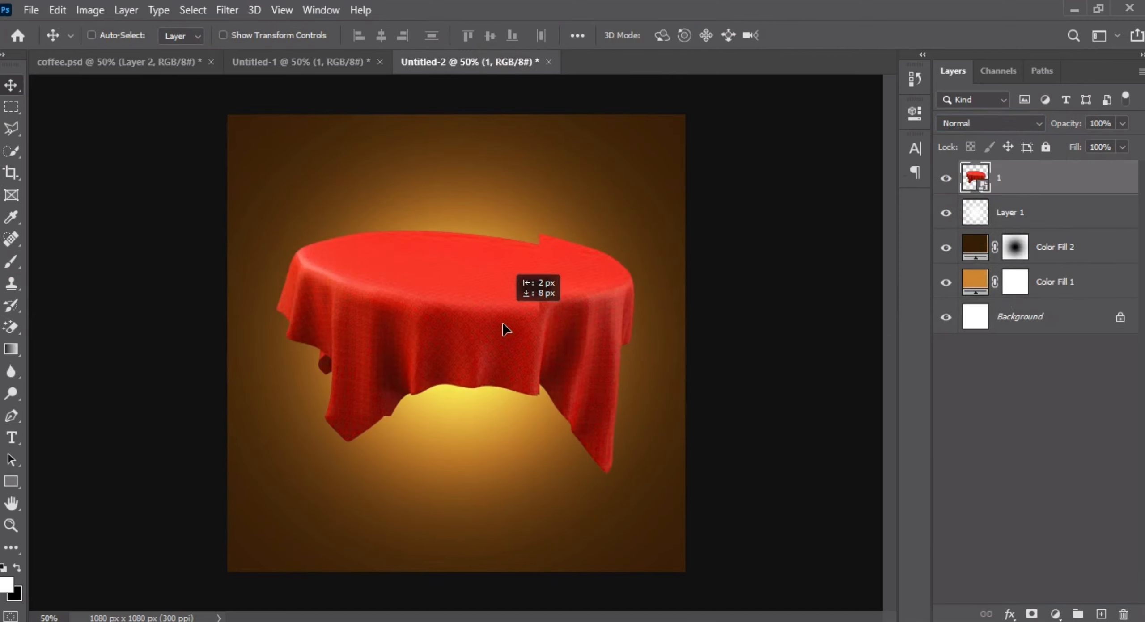
# Move the red-draped table down to the lower edge of the canvas.
pyautogui.moveTo(505, 326); pyautogui.dragTo(509, 484)
# Transform the iced latte glass to 11.78% scale at a 7.28° tilt and raise it above the table.
pyautogui.hotkey('ctrl', 't')
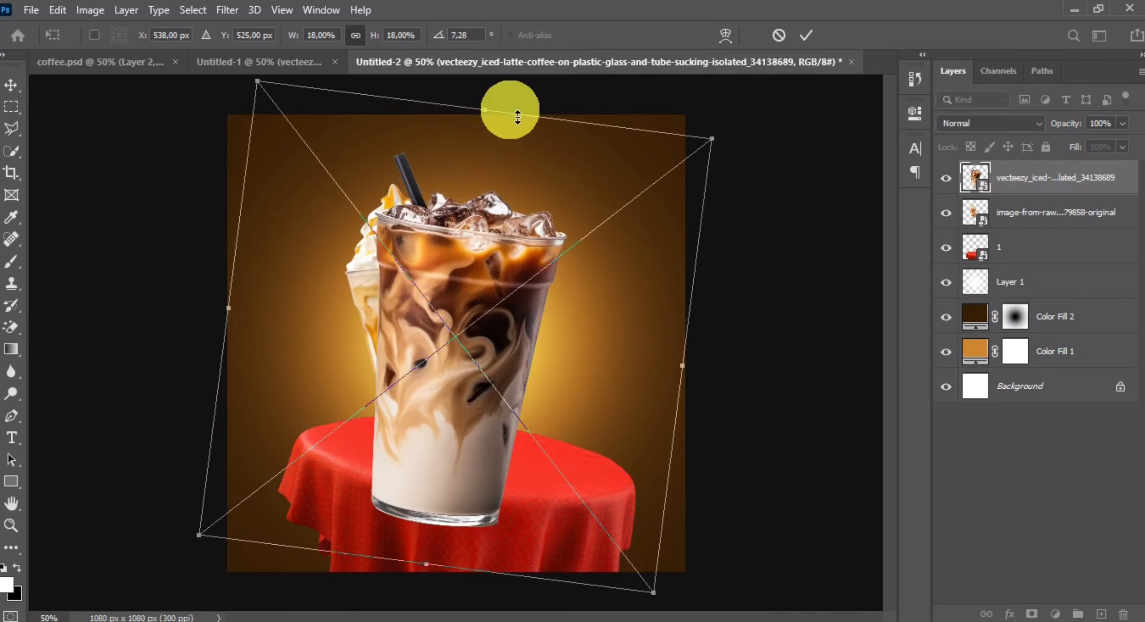
pyautogui.moveTo(517, 117); pyautogui.dragTo(480, 272)
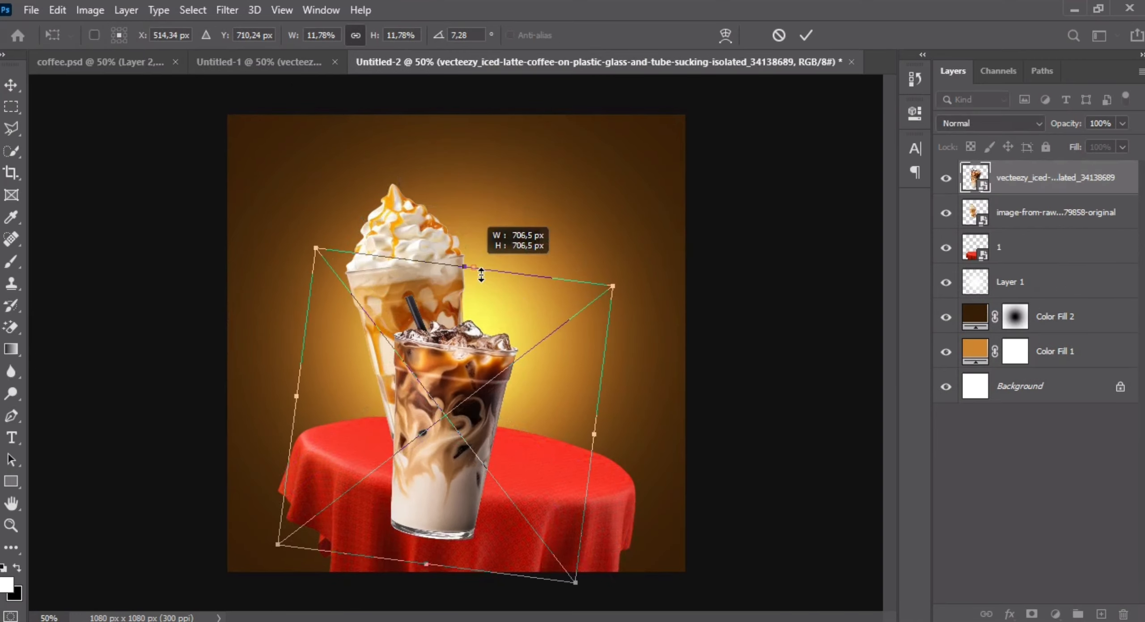
pyautogui.moveTo(483, 338); pyautogui.dragTo(521, 211)
pyautogui.press('Return')
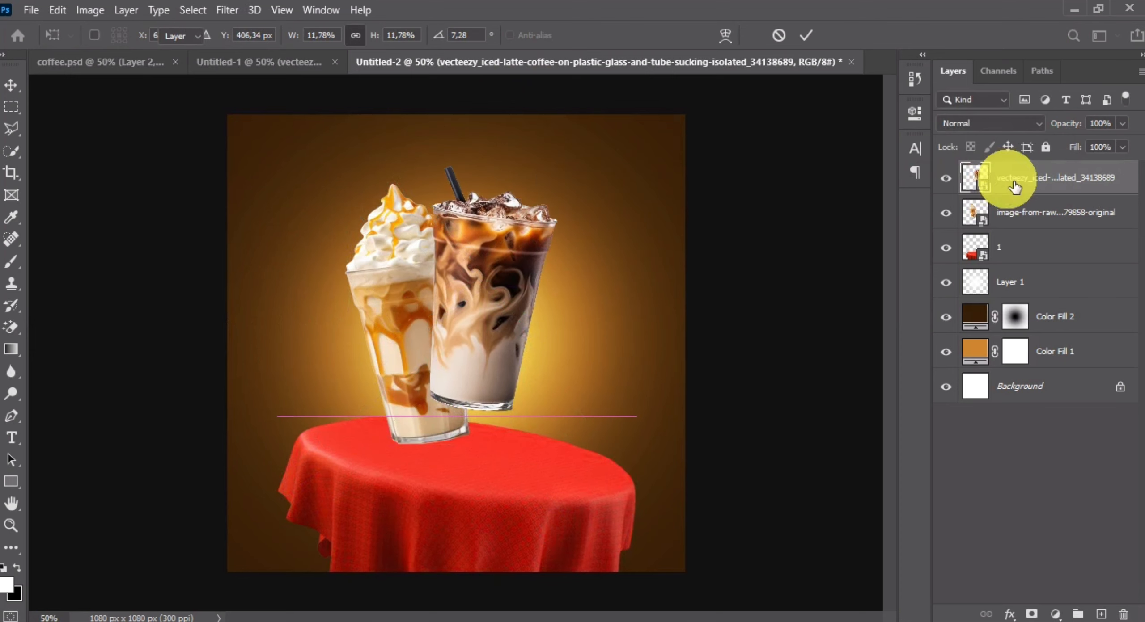
# Place the iced latte layer behind the whipped-cream drink and shift the latte sideways so the two glasses sit side by side.
pyautogui.moveTo(1009, 179); pyautogui.dragTo(1037, 232)
pyautogui.moveTo(498, 299); pyautogui.dragTo(526, 315)
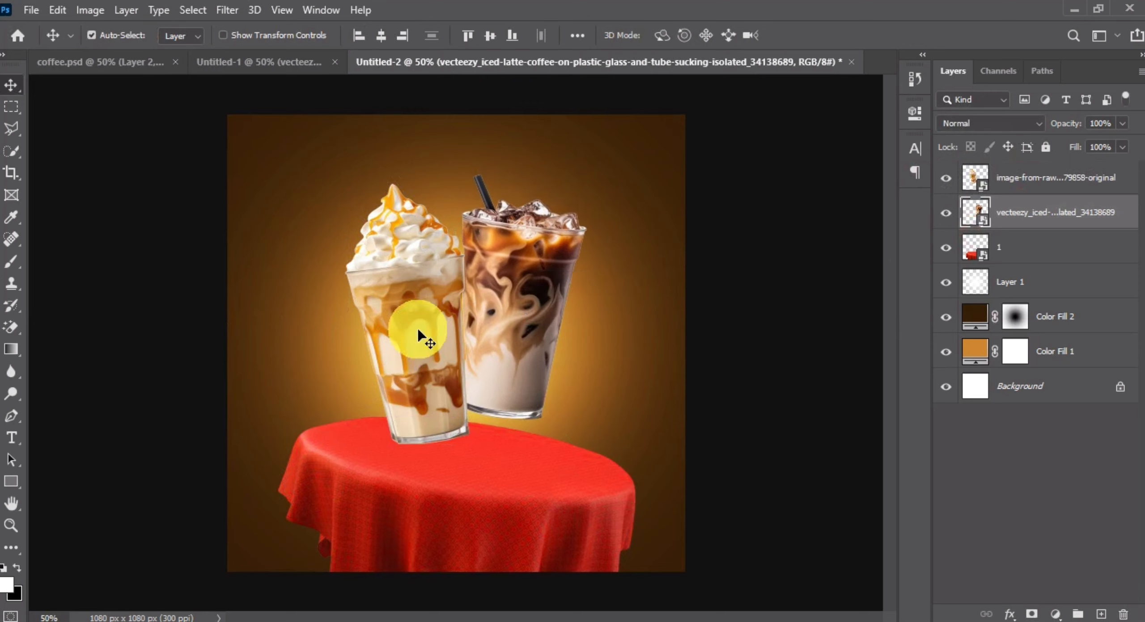
pyautogui.moveTo(418, 336)
pyautogui.mouseDown()
pyautogui.moveTo(406, 351)
pyautogui.moveTo(422, 339)
pyautogui.mouseUp()
pyautogui.click(422, 340)
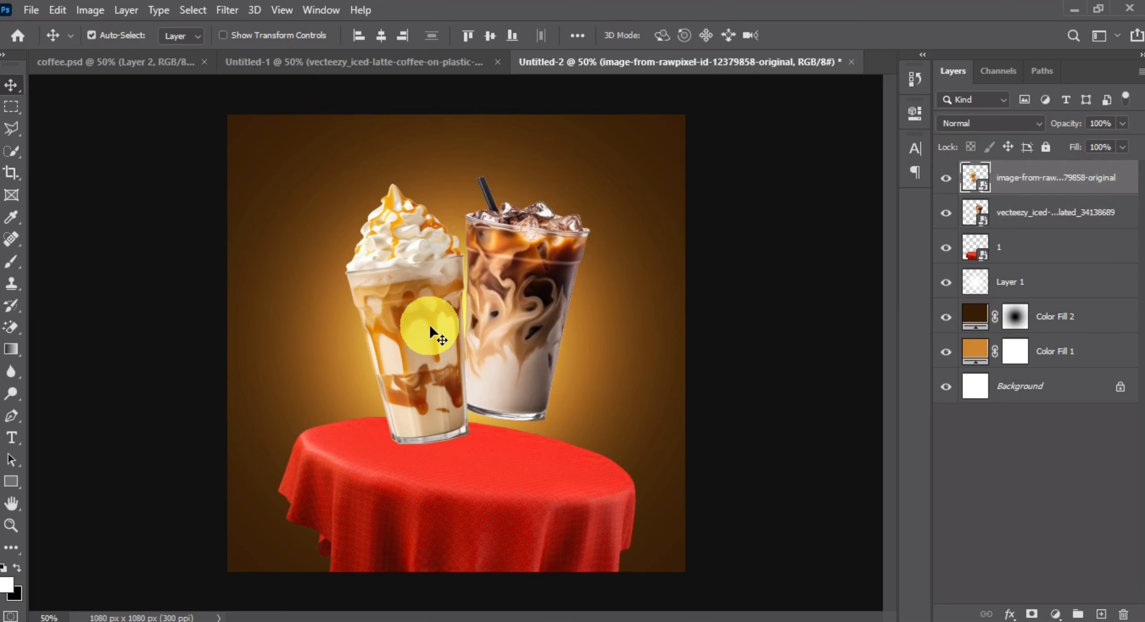
# Make black the foreground color and flatten the Soft Round brush tip into a thin horizontal ellipse.
pyautogui.click(18, 568)
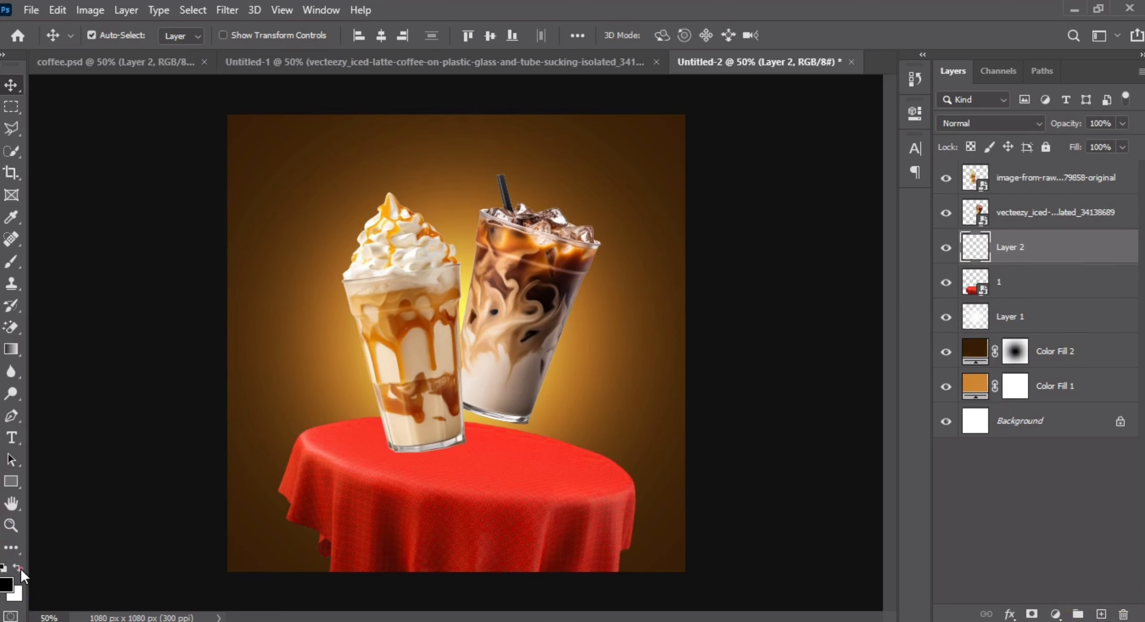
pyautogui.click(10, 583)
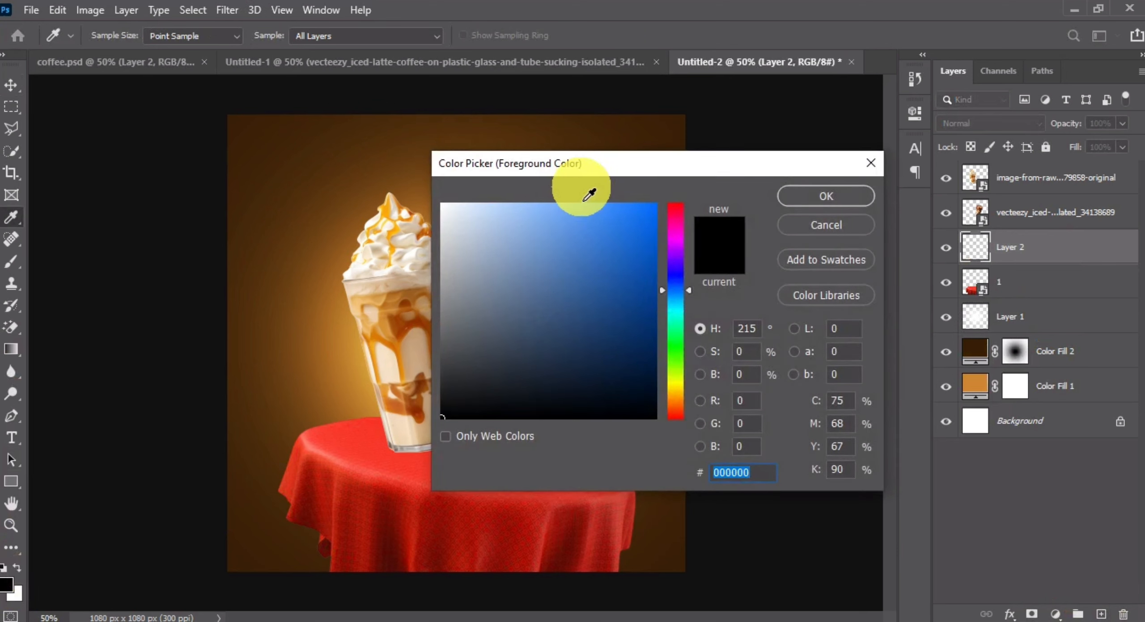
pyautogui.moveTo(586, 169); pyautogui.dragTo(539, 137)
pyautogui.press('Escape')
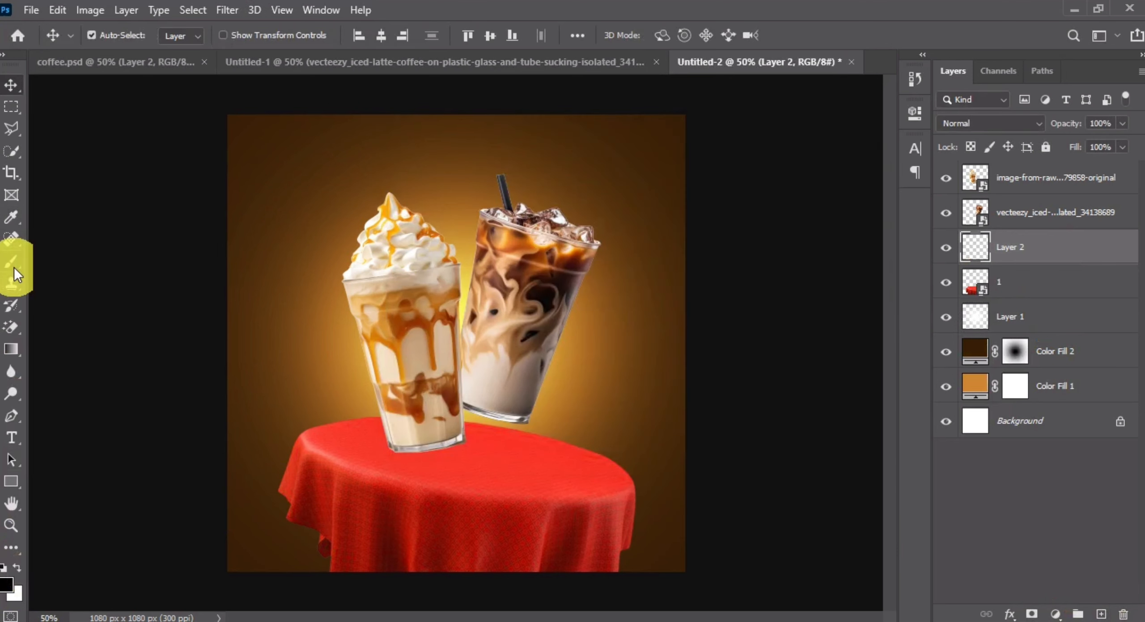
pyautogui.click(68, 262)
pyautogui.click(98, 36)
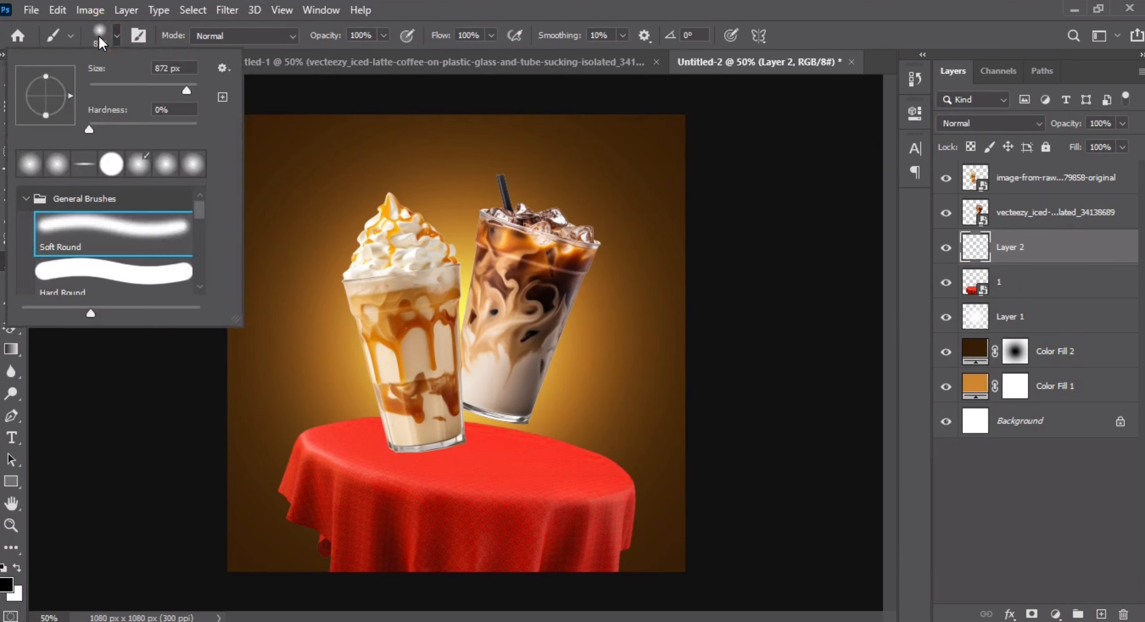
pyautogui.moveTo(46, 72); pyautogui.dragTo(46, 94)
pyautogui.click(330, 329)
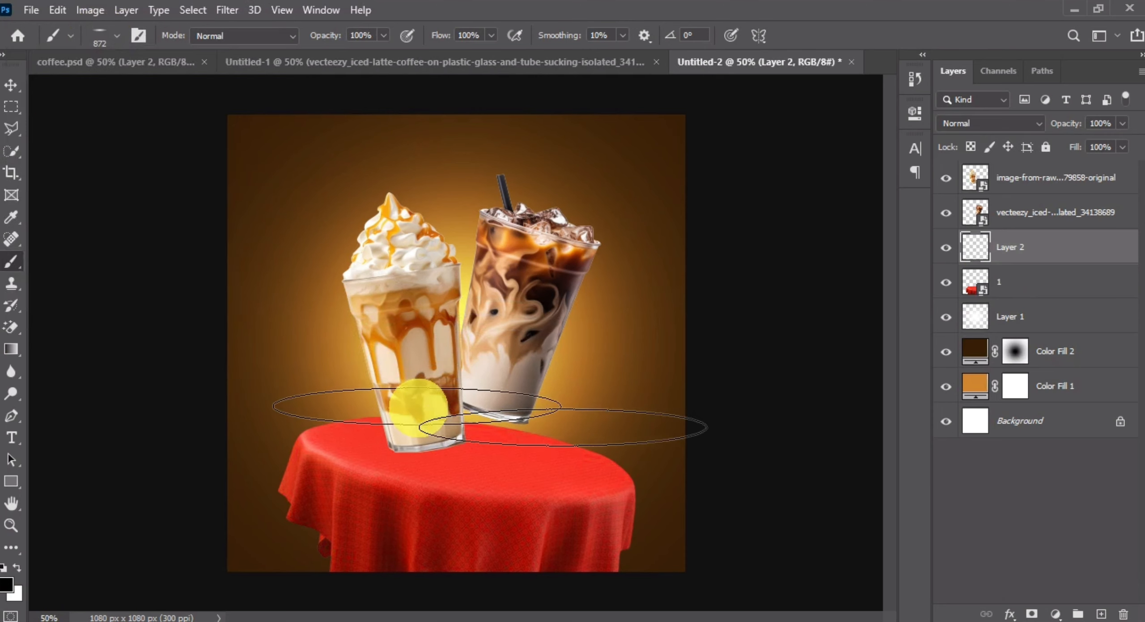
# Paint a flat black shadow about 336 px wide on Layer 2, on the table under the whipped-cream glass.
pyautogui.moveTo(458, 450); pyautogui.dragTo(346, 453)
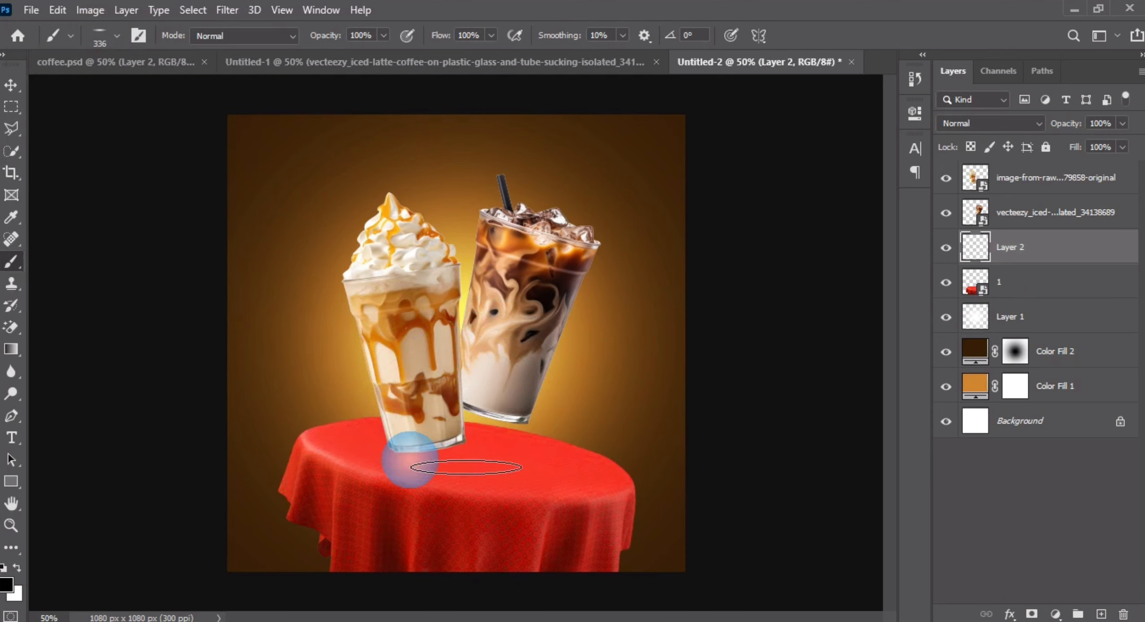
pyautogui.click(431, 465)
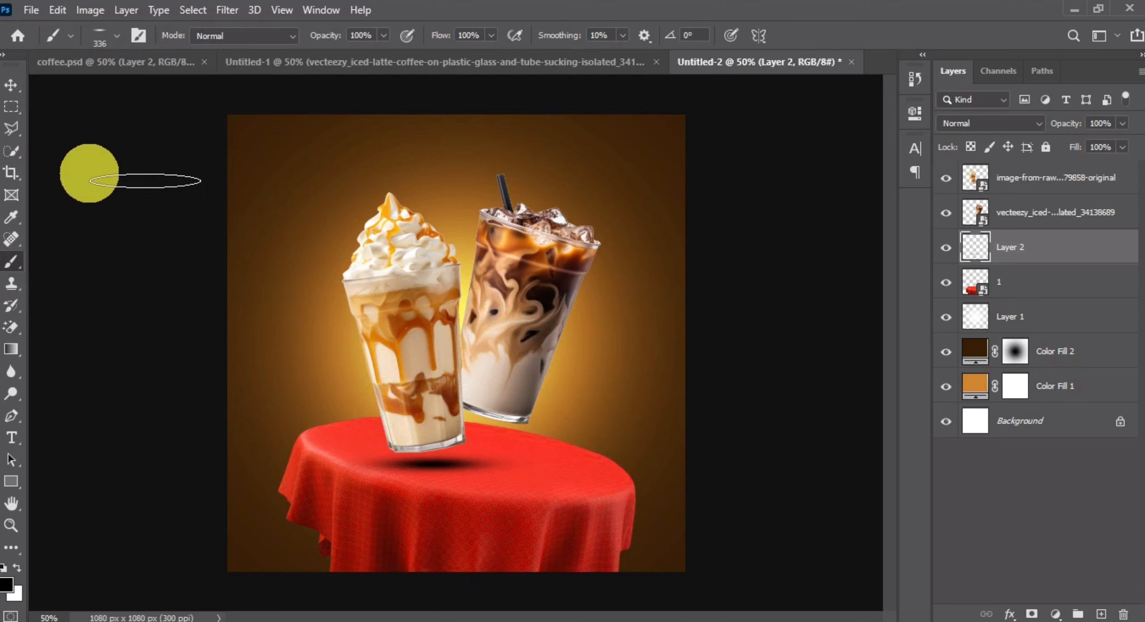
pyautogui.click(12, 85)
# Nudge the whipped-cream glass slightly higher and move its black shadow up and sideways to sit beneath it.
pyautogui.moveTo(406, 356); pyautogui.dragTo(405, 354)
pyautogui.click(423, 472)
pyautogui.hotkey('ctrl', 't')
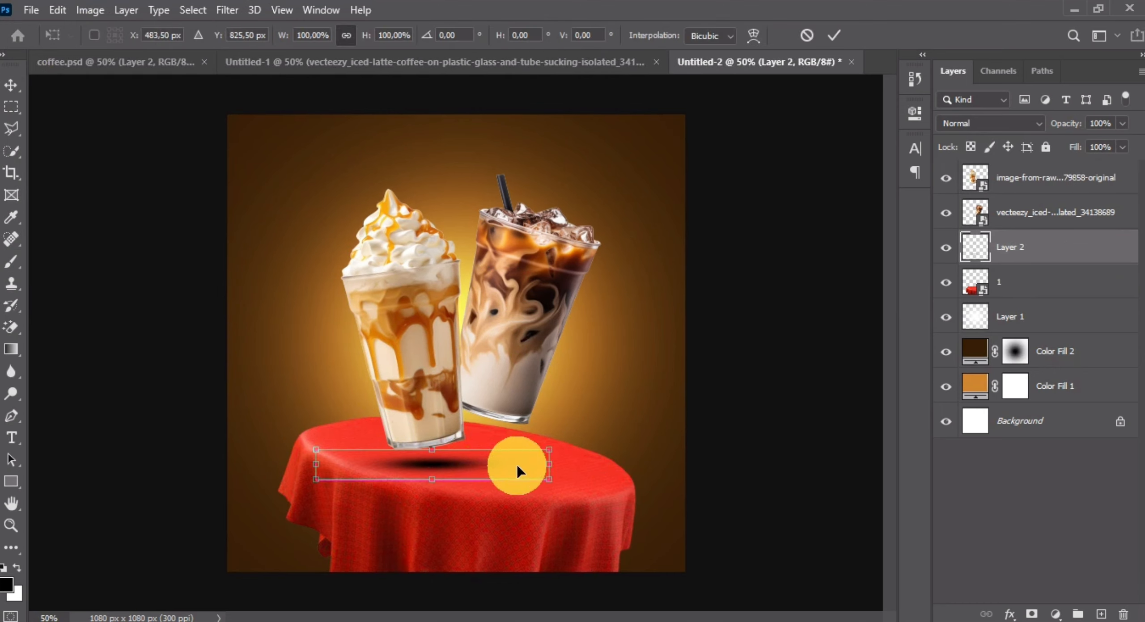
pyautogui.moveTo(519, 467)
pyautogui.mouseDown()
pyautogui.moveTo(442, 460)
pyautogui.moveTo(528, 467)
pyautogui.mouseUp()
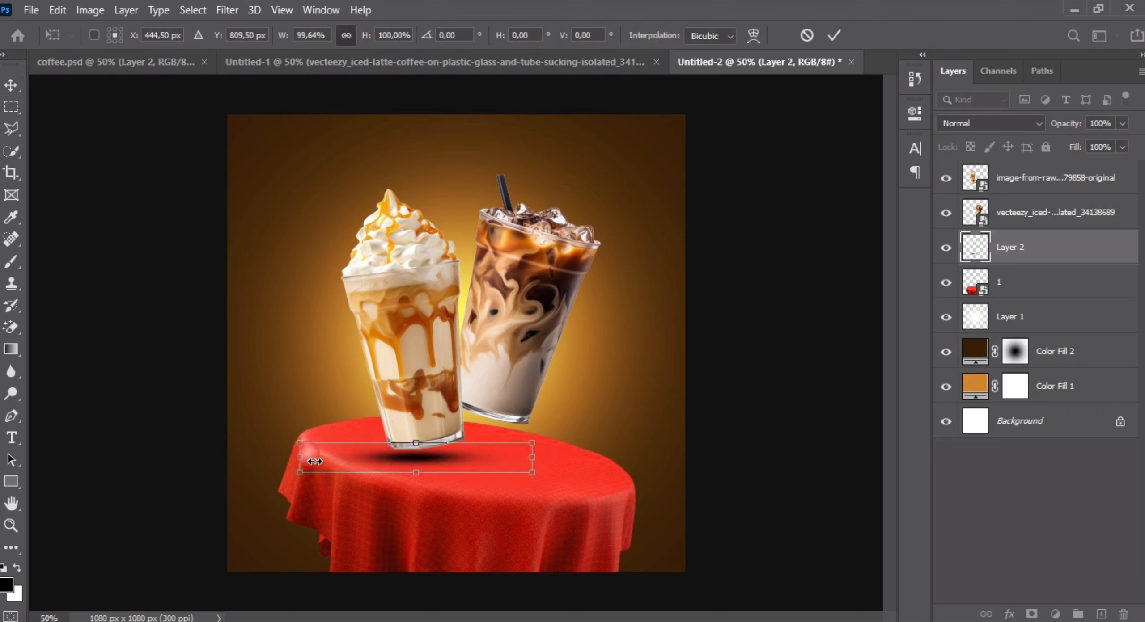
pyautogui.press('Return')
pyautogui.click(426, 351)
# Set the shadow layer, Layer 2, to Multiply blending at 73% opacity.
pyautogui.click(420, 460)
pyautogui.click(988, 123)
pyautogui.click(958, 188)
pyautogui.moveTo(1067, 125); pyautogui.dragTo(1054, 130)
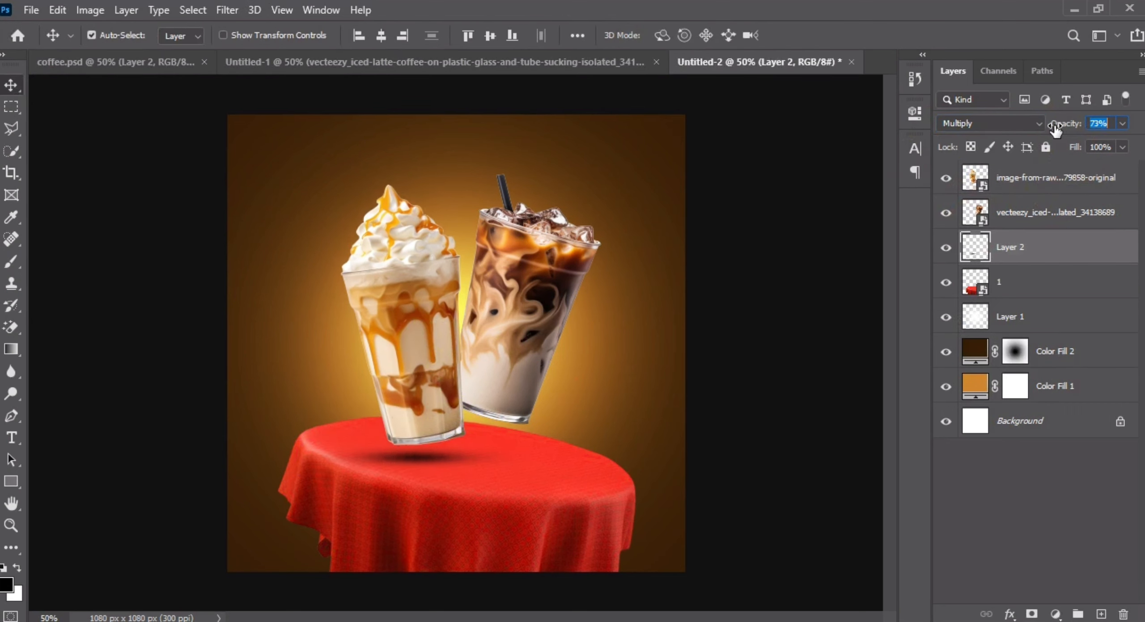
# Fine-tune the placement of the Layer 2 shadow on the table under the whipped-cream glass with Free Transform.
pyautogui.hotkey('ctrl', 't')
pyautogui.moveTo(422, 459); pyautogui.dragTo(438, 460)
pyautogui.press('Return')
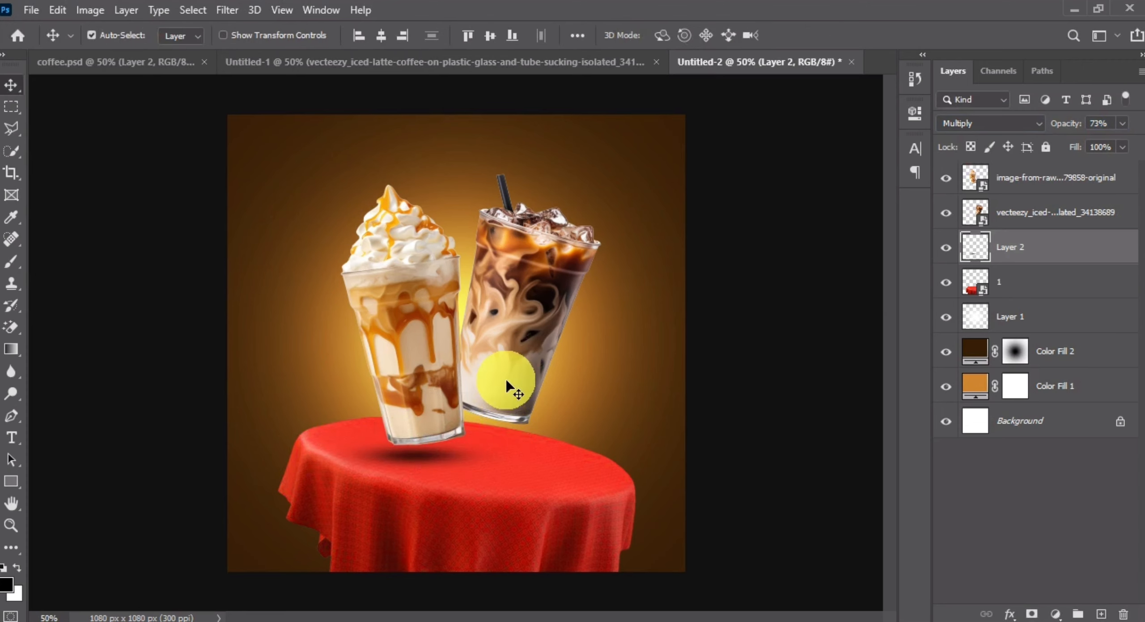
pyautogui.hotkey('ctrl', 't')
pyautogui.press('Return')
pyautogui.hotkey('ctrl', '-')
pyautogui.hotkey('ctrl', '+')
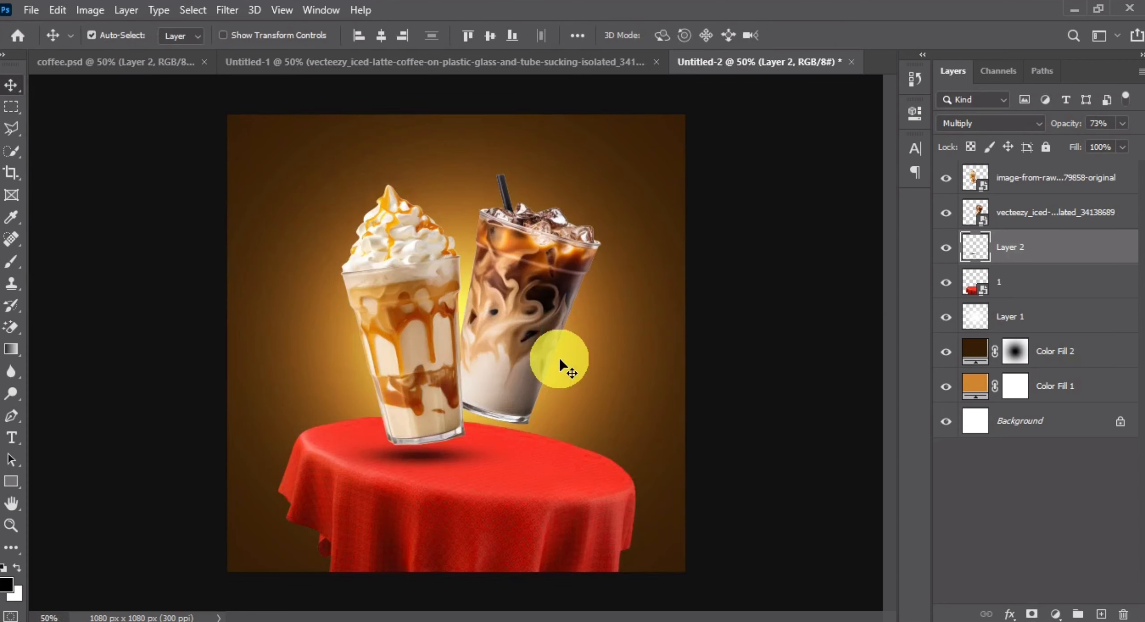
# Duplicate the shadow, place the copy on the table beneath the iced latte glass and tilt it slightly.
pyautogui.moveTo(431, 461); pyautogui.dragTo(505, 434)
pyautogui.hotkey('ctrl', 't')
pyautogui.moveTo(596, 380); pyautogui.dragTo(605, 404)
pyautogui.moveTo(513, 435); pyautogui.dragTo(509, 444)
pyautogui.press('Return')
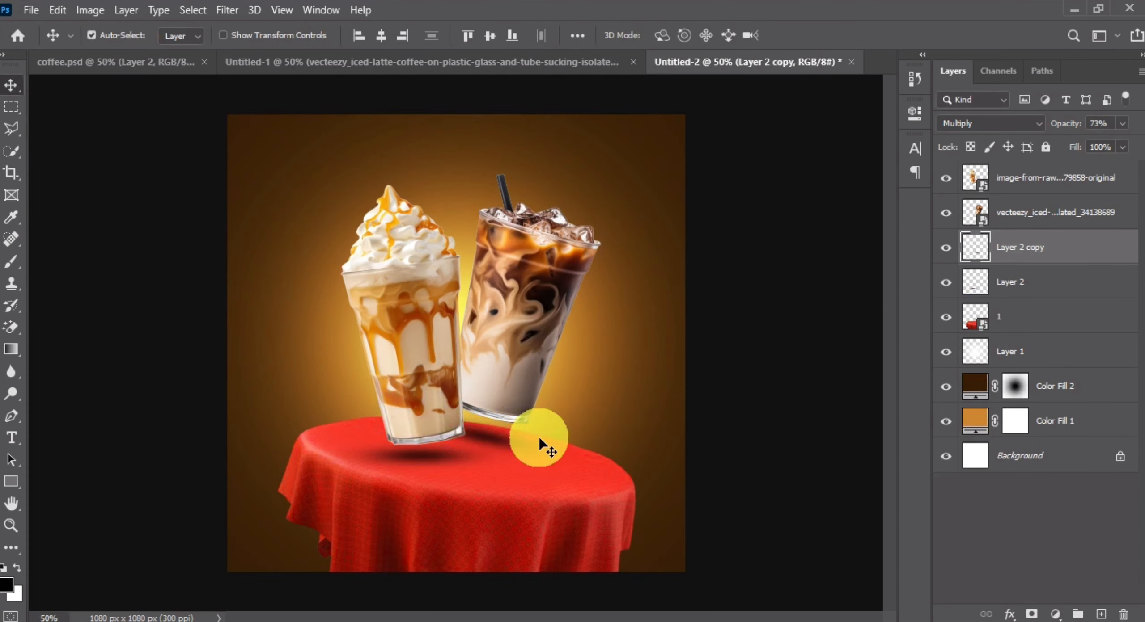
# Move the Layer 2 copy shadow above the iced latte layer and refine its angle and position under that glass.
pyautogui.moveTo(1019, 247); pyautogui.dragTo(1023, 227)
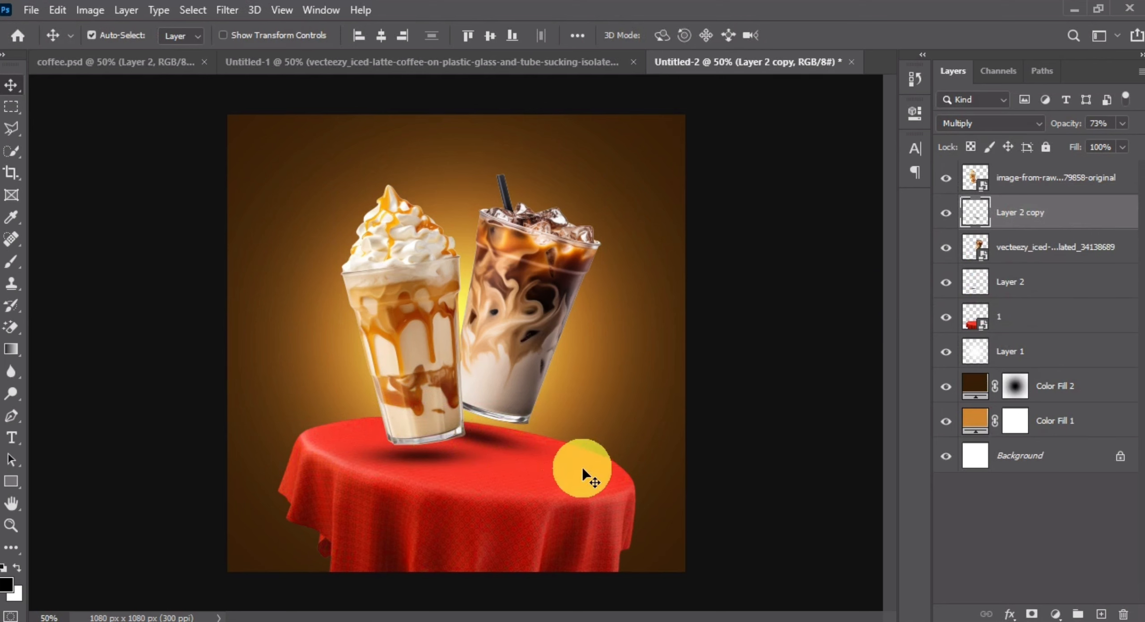
pyautogui.hotkey('ctrl', 't')
pyautogui.moveTo(613, 471); pyautogui.dragTo(617, 478)
pyautogui.press('Return')
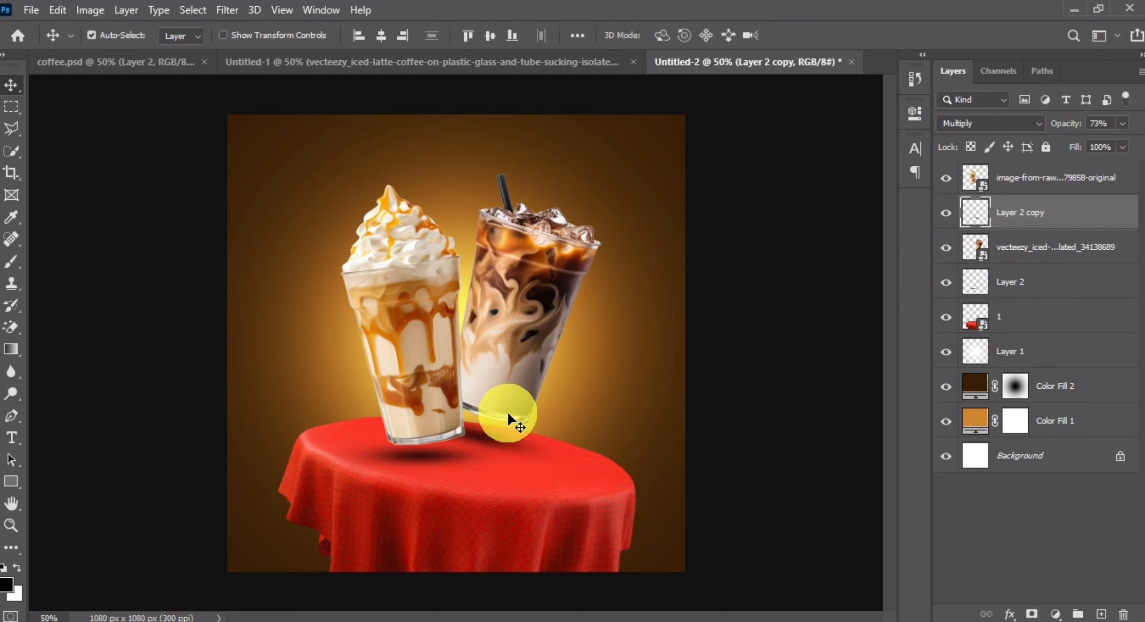
pyautogui.moveTo(508, 418); pyautogui.dragTo(593, 443)
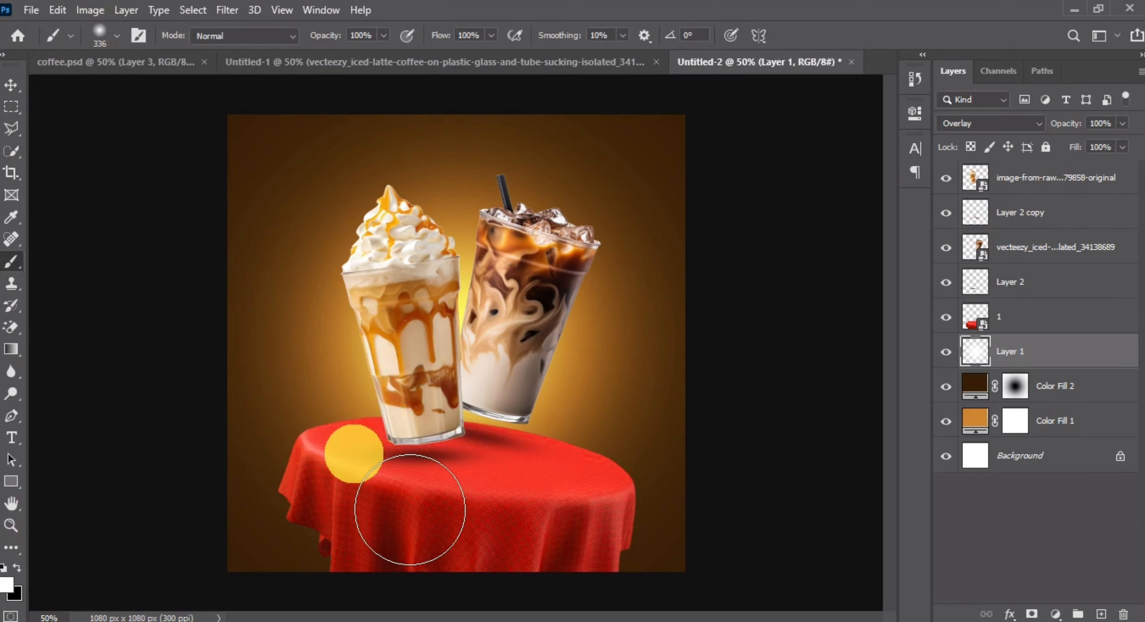
# Strengthen the glow behind the drinks with a large soft white brush on the Overlay layer, Layer 1.
pyautogui.moveTo(358, 447)
pyautogui.mouseDown()
pyautogui.moveTo(389, 447)
pyautogui.moveTo(367, 447)
pyautogui.mouseUp()
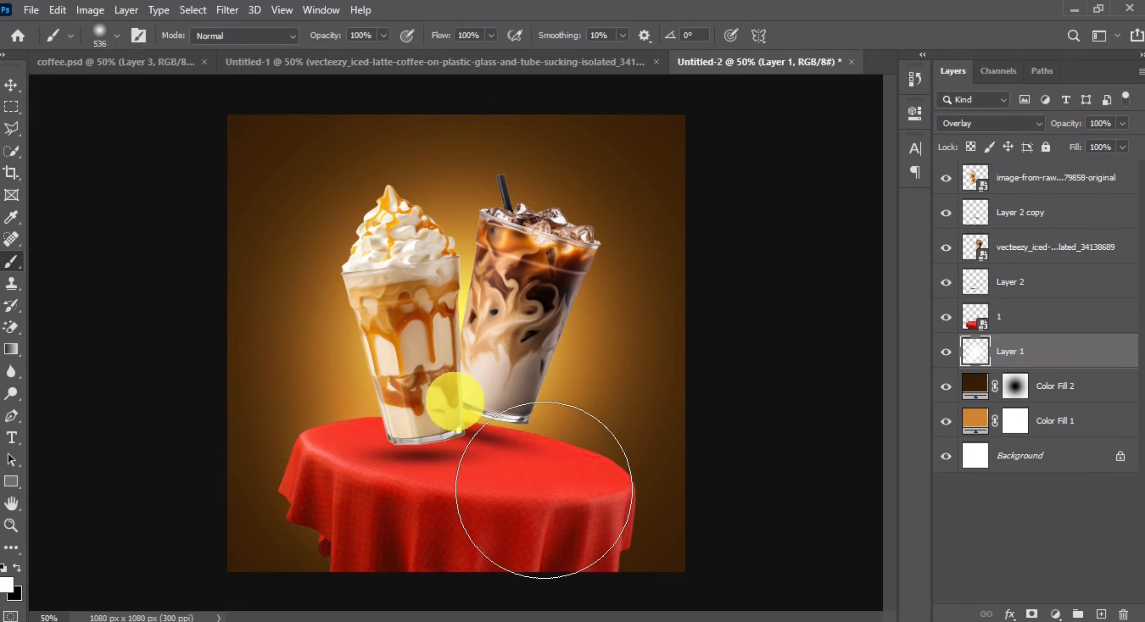
pyautogui.moveTo(434, 268)
pyautogui.mouseDown()
pyautogui.moveTo(452, 268)
pyautogui.moveTo(388, 249)
pyautogui.mouseUp()
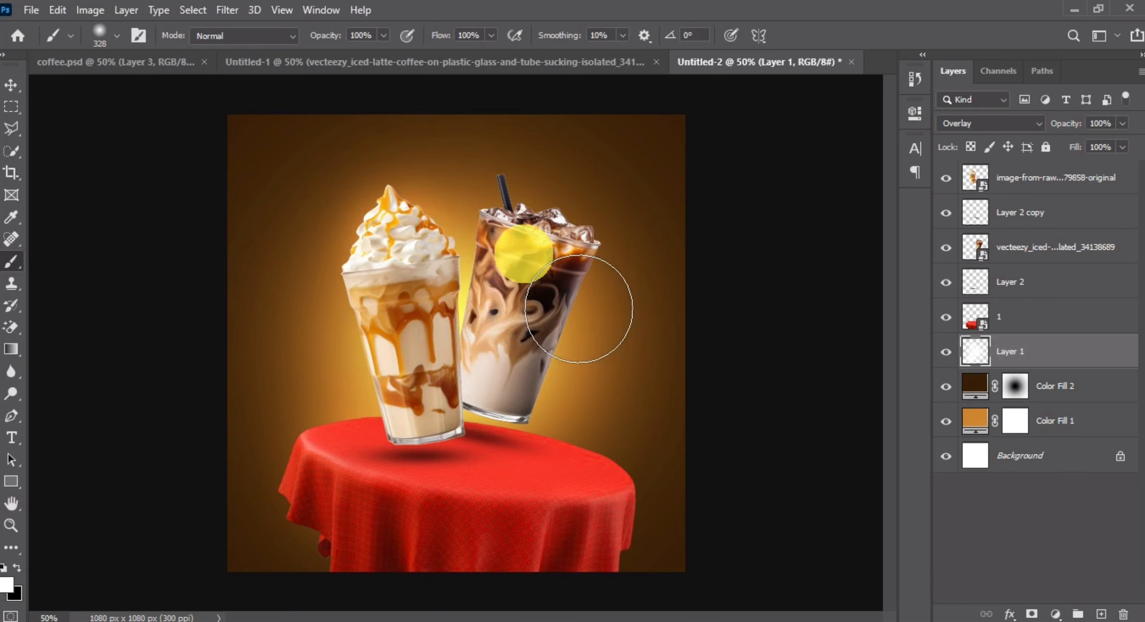
pyautogui.scroll(-4, 491, 370)
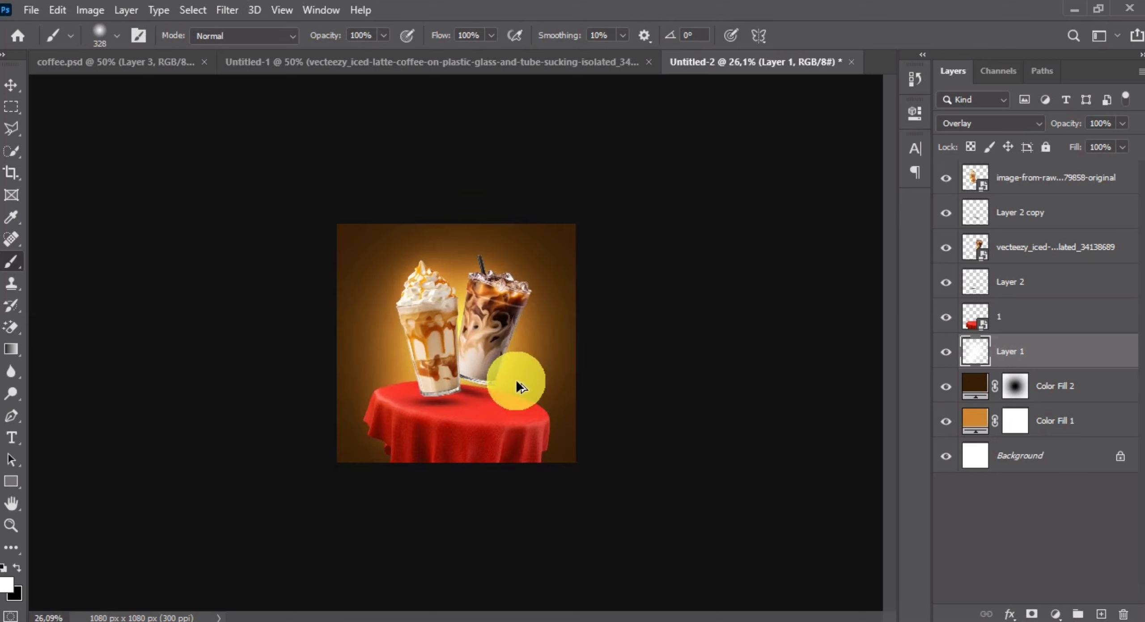
pyautogui.scroll(-1, 518, 384)
pyautogui.scroll(3, 500, 378)
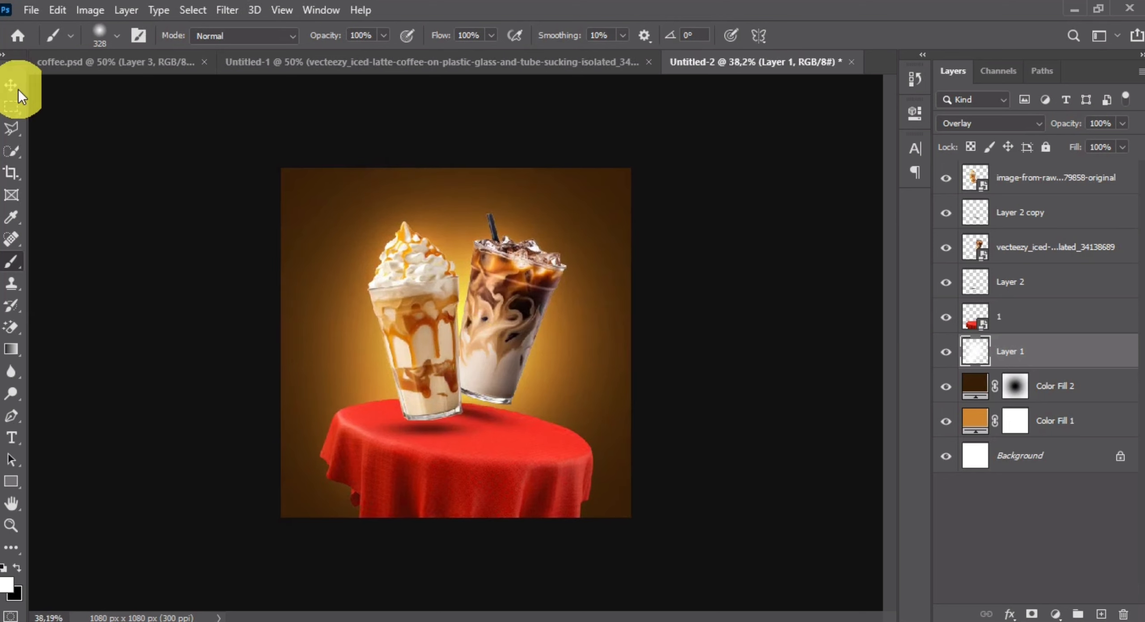
# Bring in the starry nebula image 1ff68757c6 with Screen blending and stack it directly below the table layer.
pyautogui.click(15, 88)
pyautogui.hotkey('ctrl', '+')
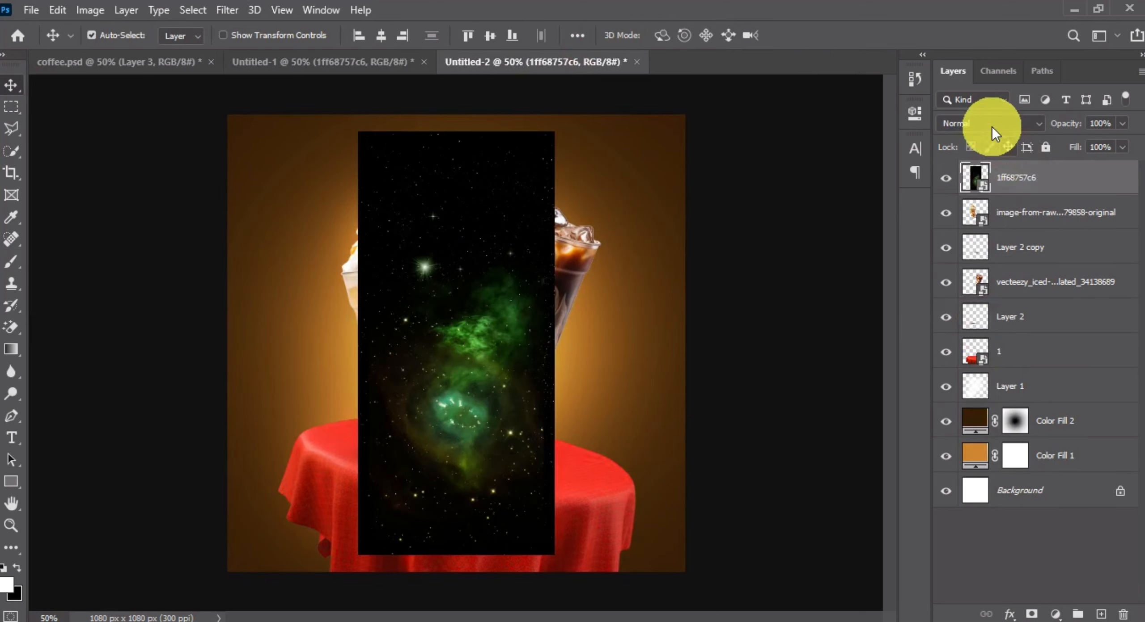
pyautogui.click(989, 122)
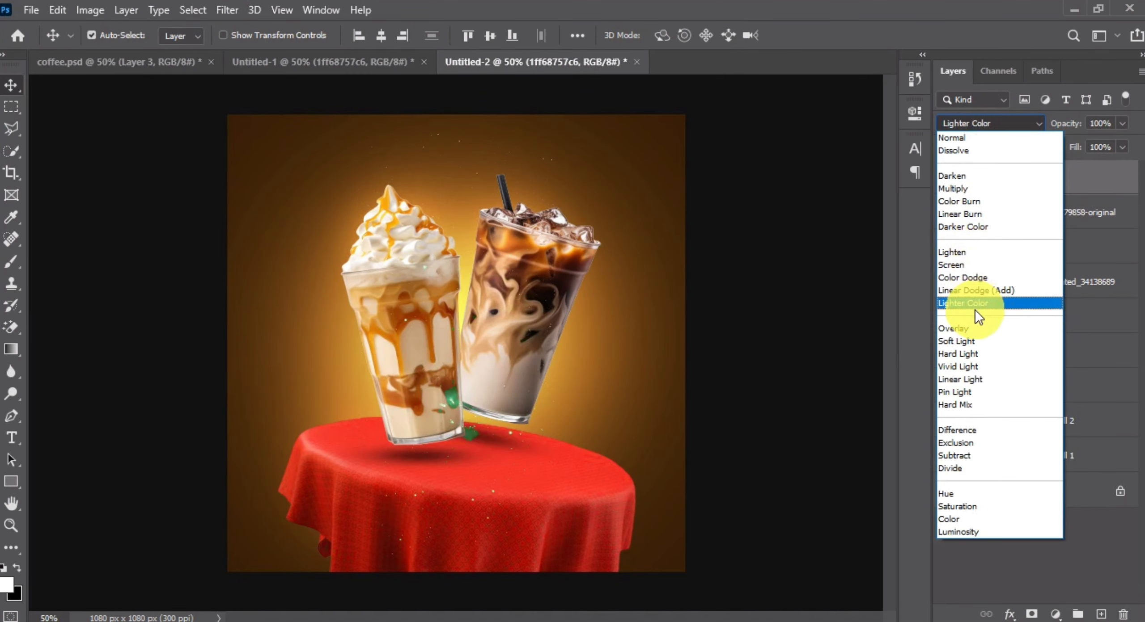
pyautogui.click(962, 265)
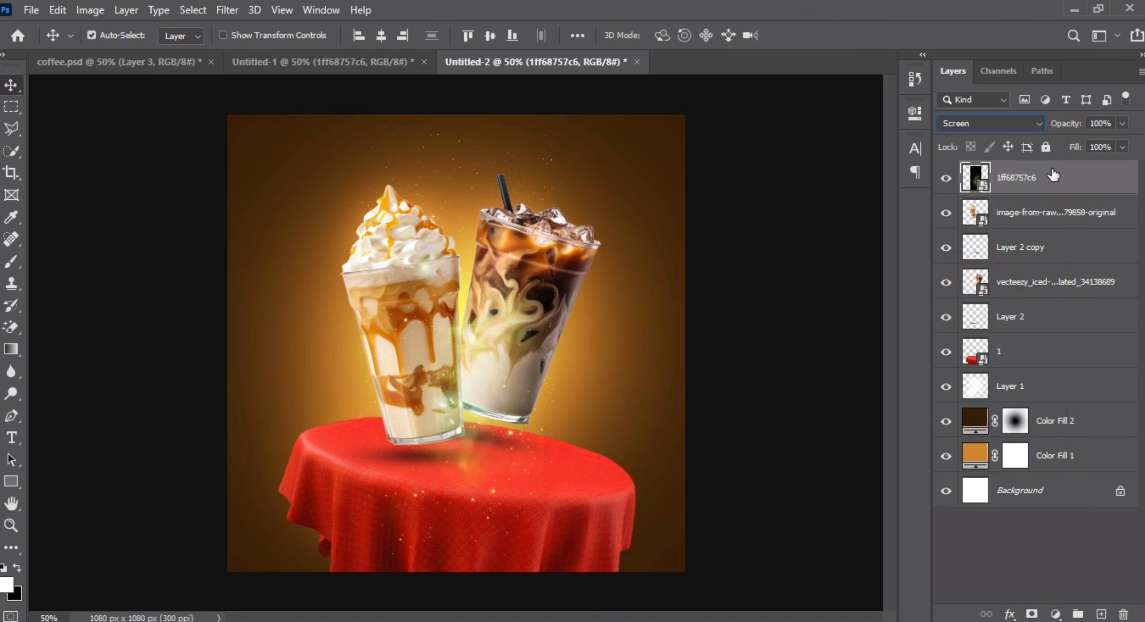
pyautogui.moveTo(1046, 176); pyautogui.dragTo(1035, 372)
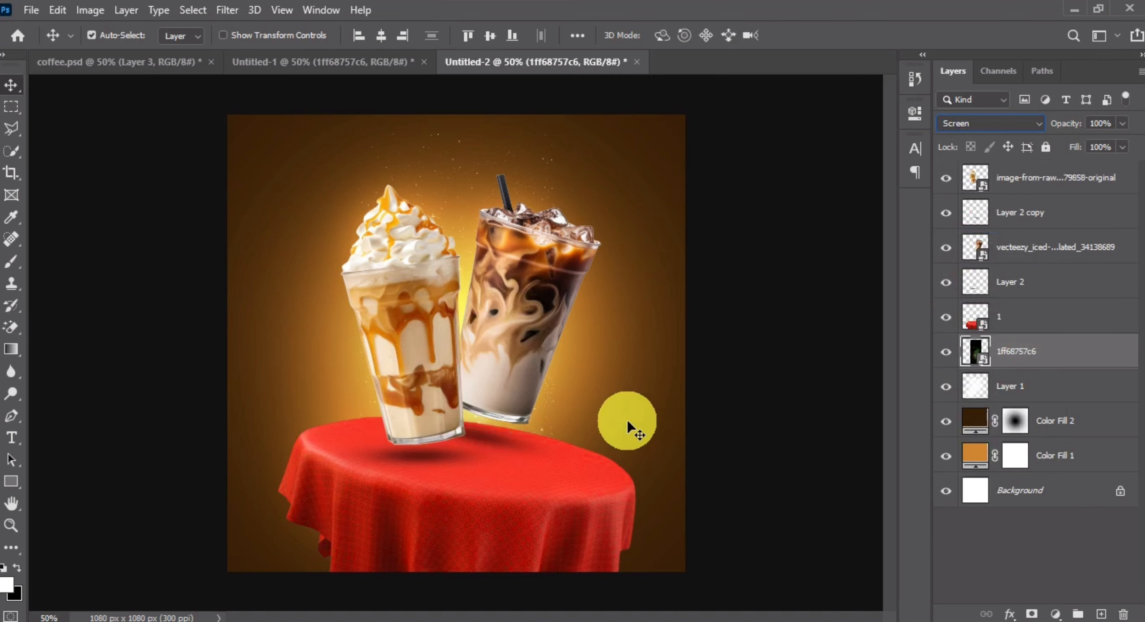
# Rotate the starry nebula image and move it down so its sparkles scatter behind the drinks.
pyautogui.hotkey('ctrl', 't')
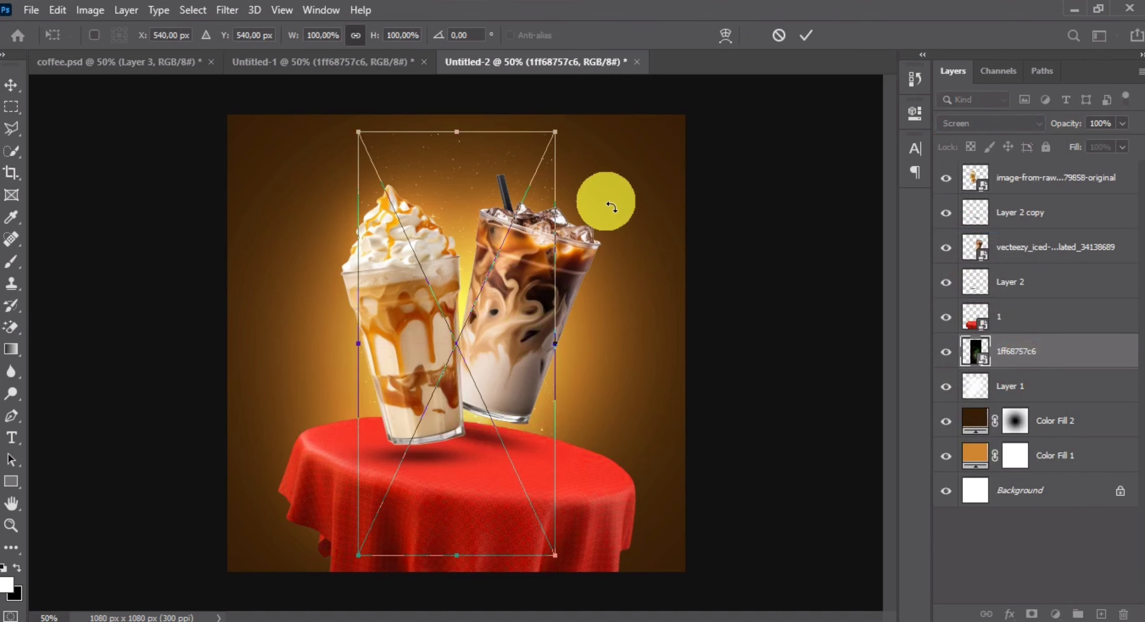
pyautogui.moveTo(606, 197); pyautogui.dragTo(388, 236)
pyautogui.moveTo(442, 299); pyautogui.dragTo(452, 382)
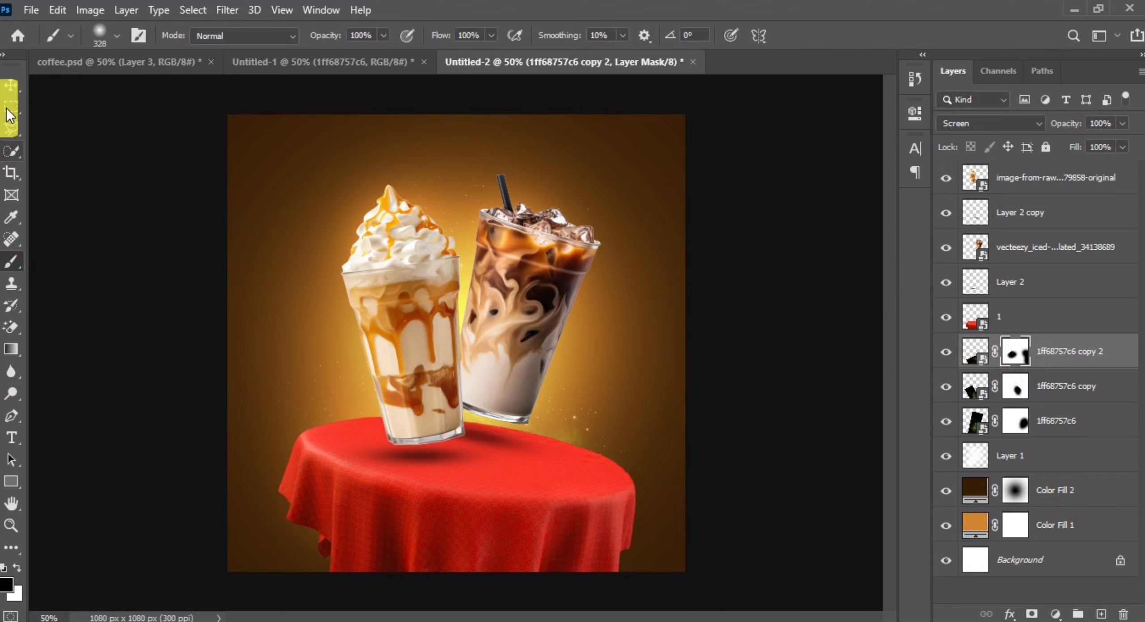
# Rename both drink layers, the whipped-cream one and the iced latte one, to "coffee".
pyautogui.click(11, 85)
pyautogui.click(757, 330)
pyautogui.press('x')
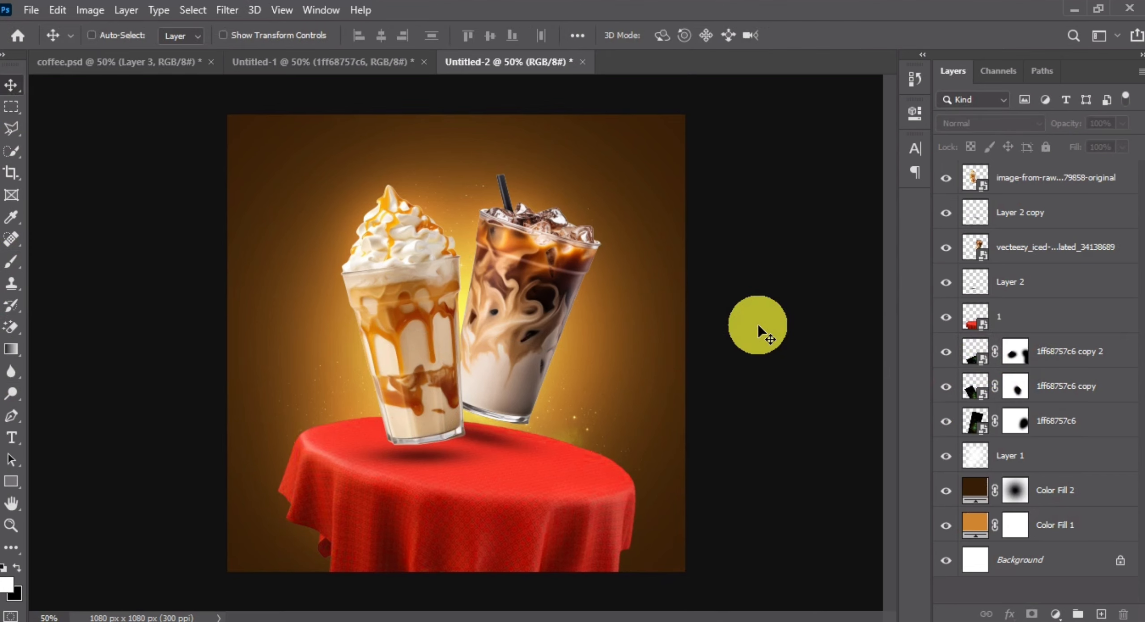
pyautogui.click(949, 181)
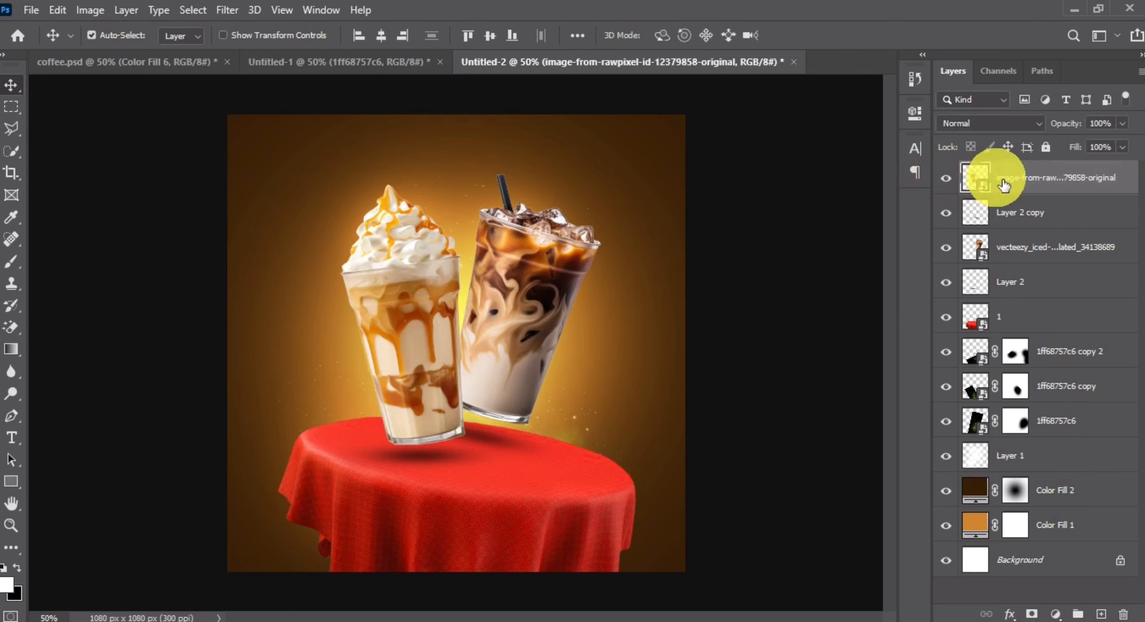
pyautogui.write('co')
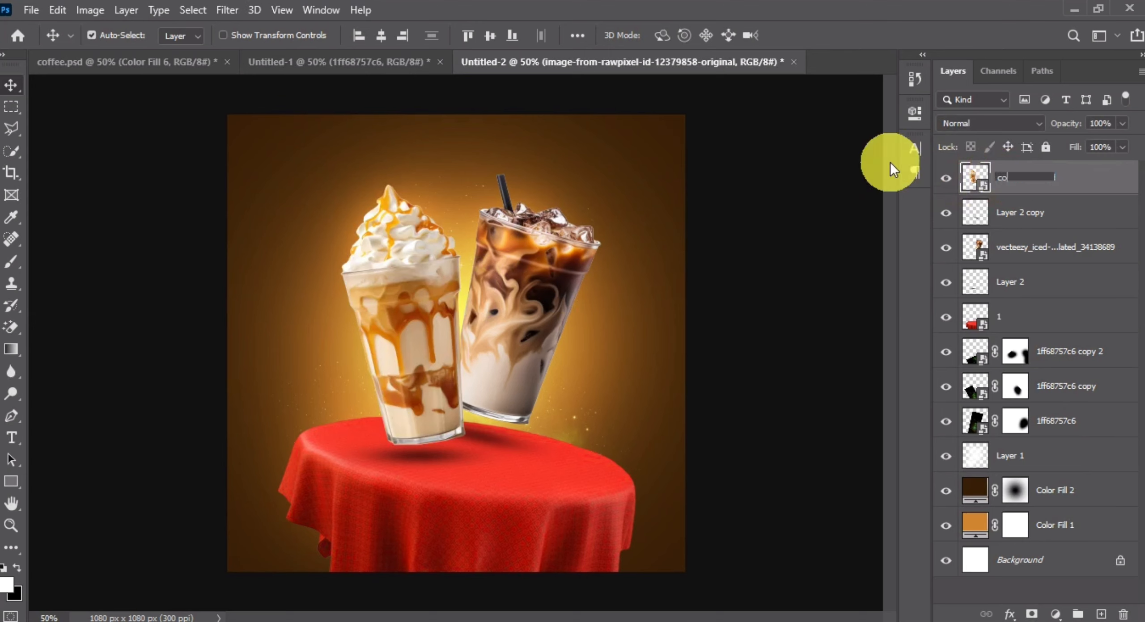
pyautogui.write('fee')
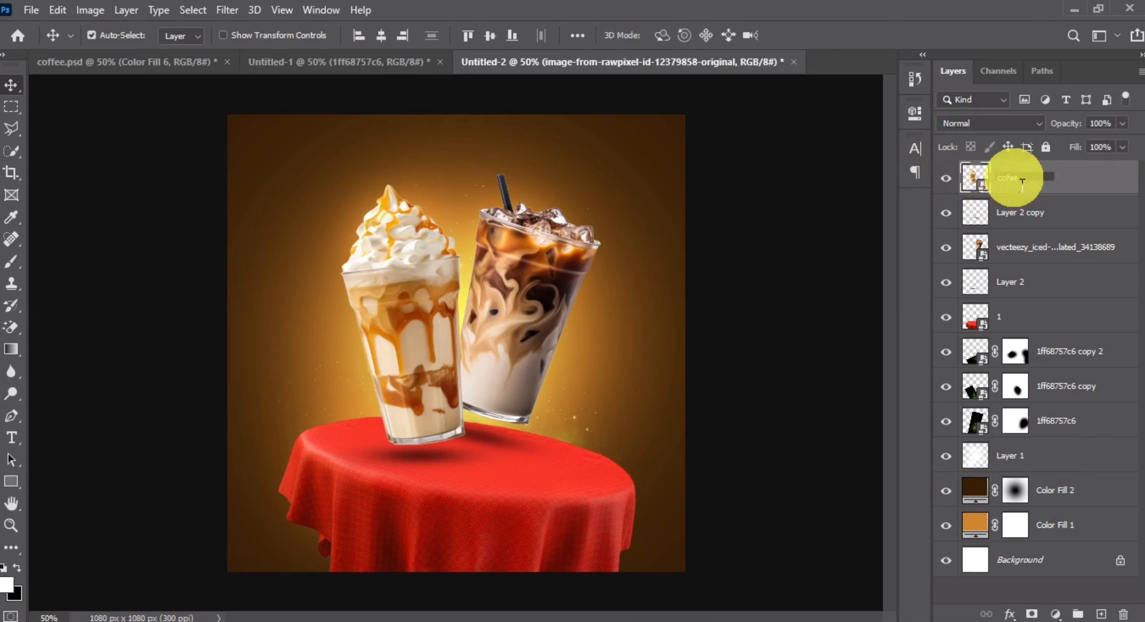
pyautogui.press('Return')
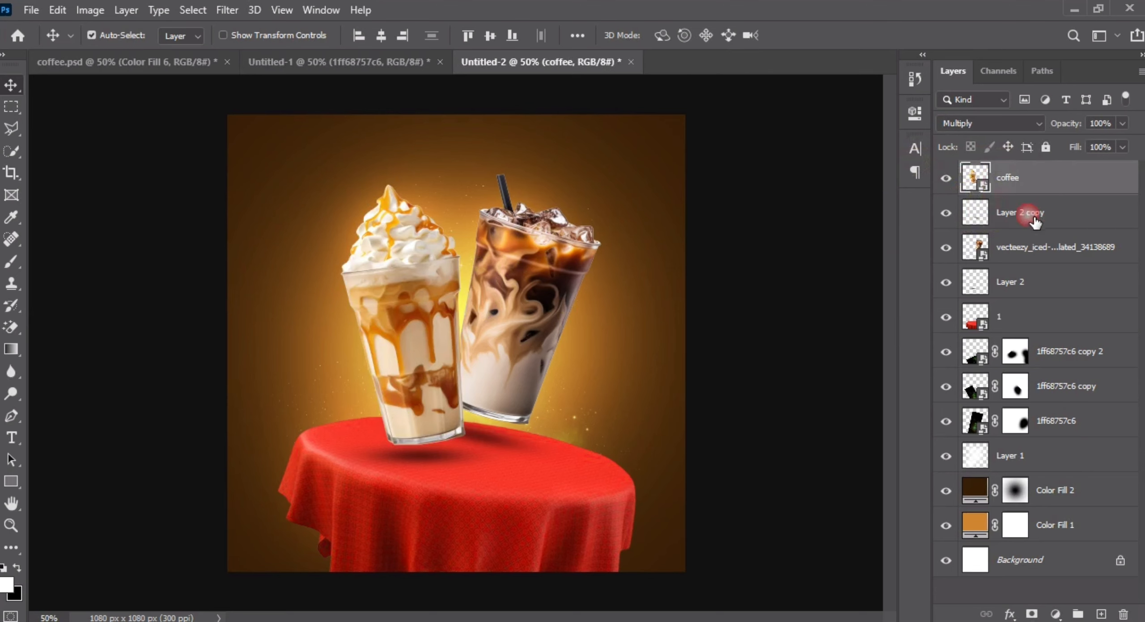
pyautogui.click(1024, 213)
pyautogui.doubleClick(1028, 248)
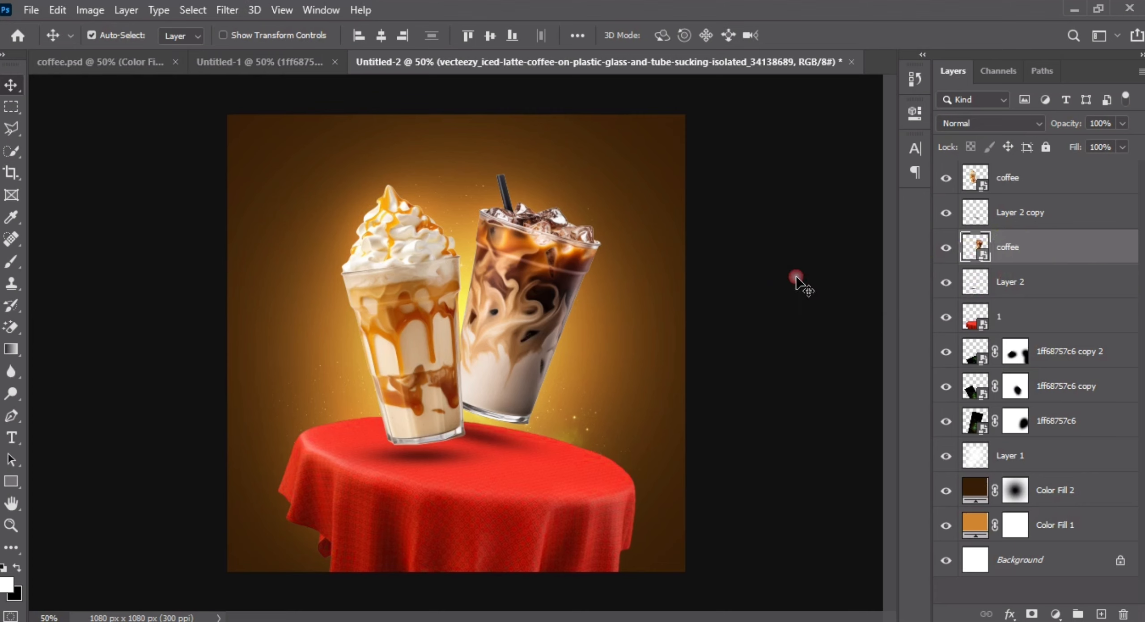
# Add a solid color fill layer in pale cream #fff8cc above the whipped-cream drink's layer.
pyautogui.click(445, 309)
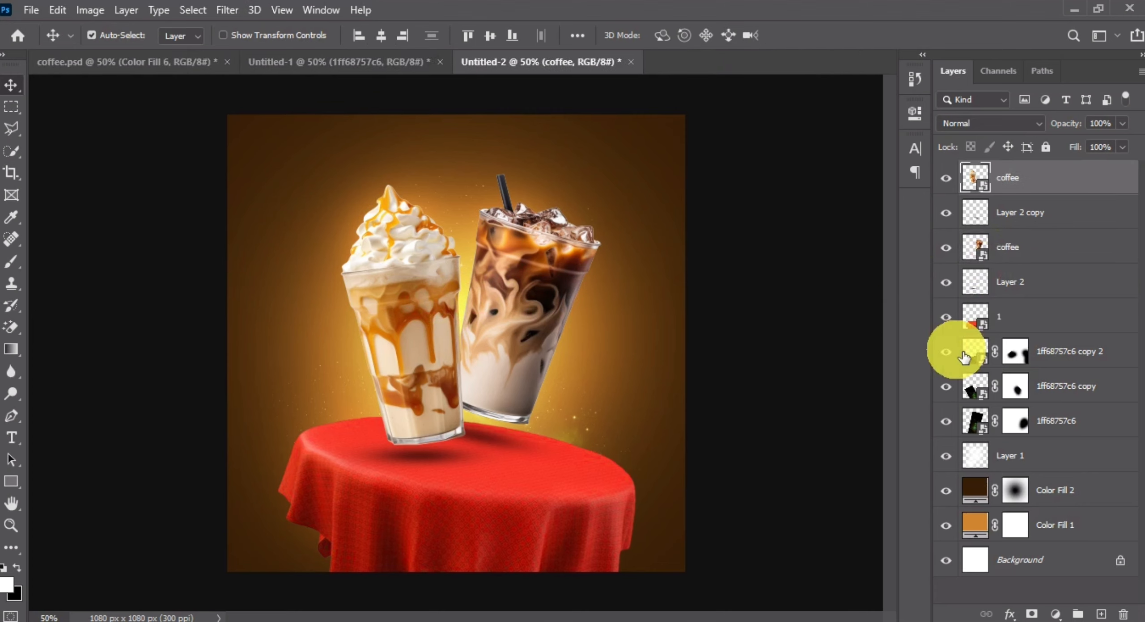
pyautogui.click(1055, 614)
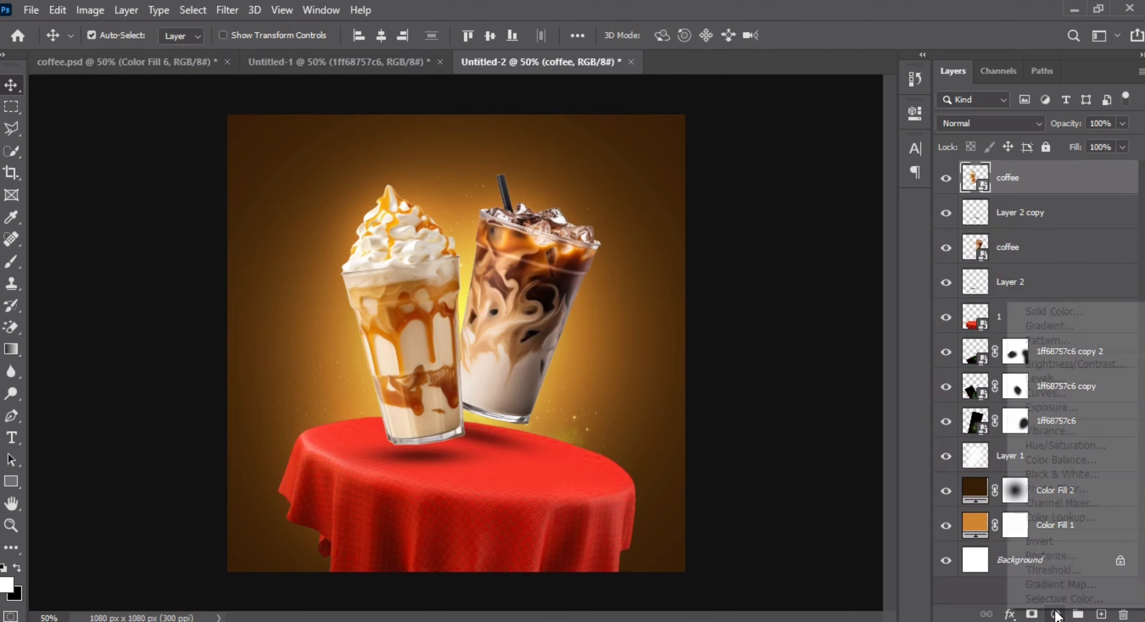
pyautogui.click(1055, 314)
pyautogui.click(702, 442)
pyautogui.write('fff8cc')
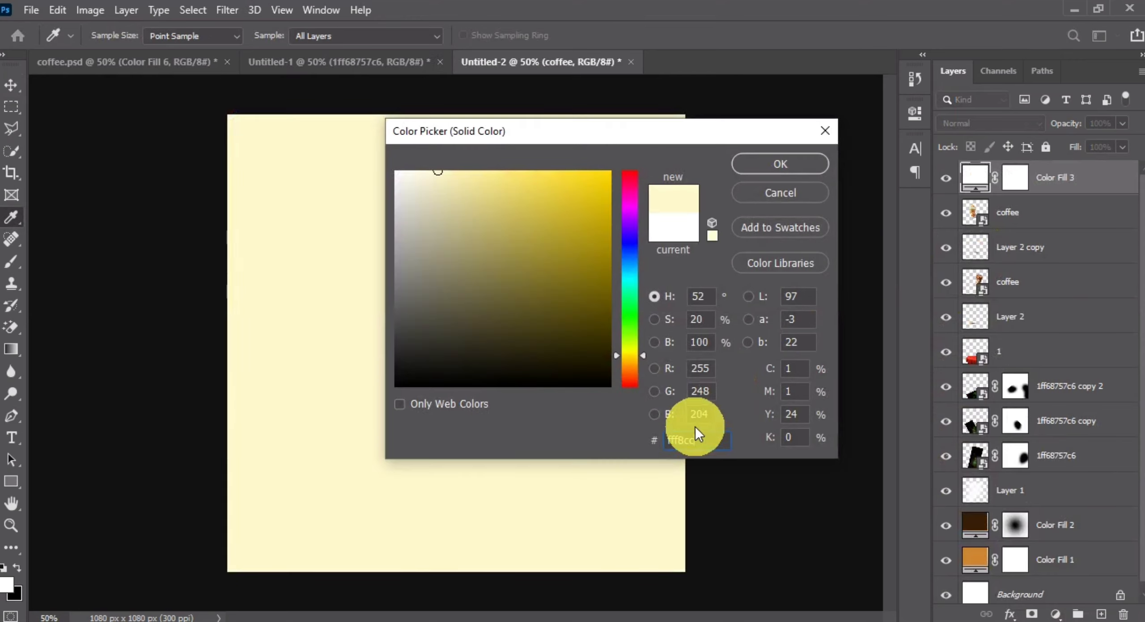
pyautogui.click(783, 165)
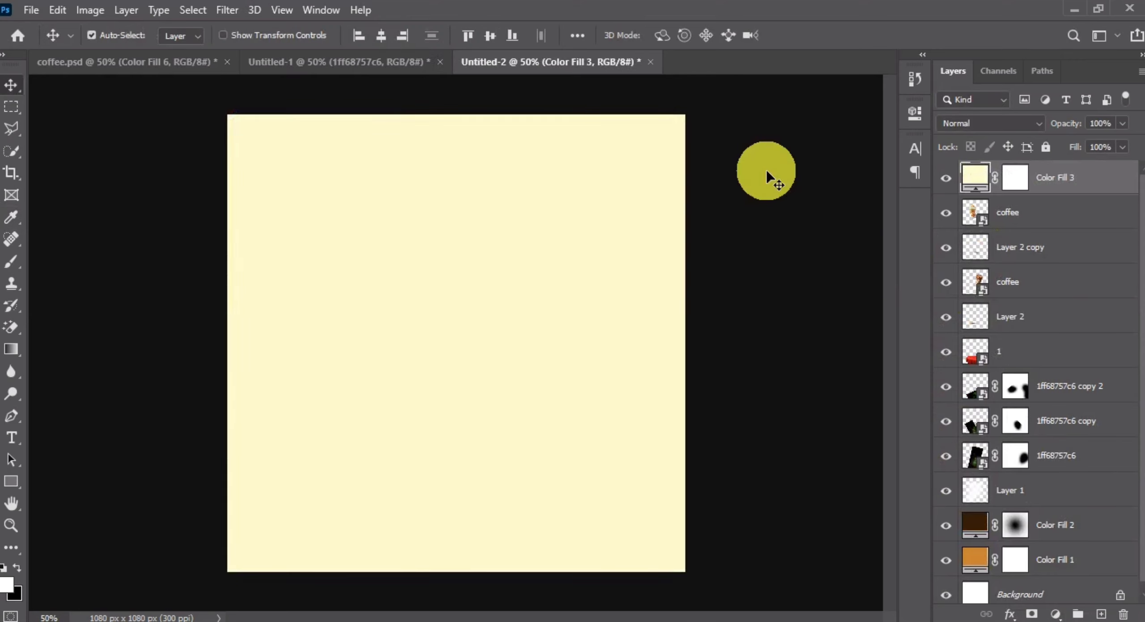
# Clip the cream color fill to the whipped-cream drink and set its blend mode to Screen.
pyautogui.rightClick(1106, 196)
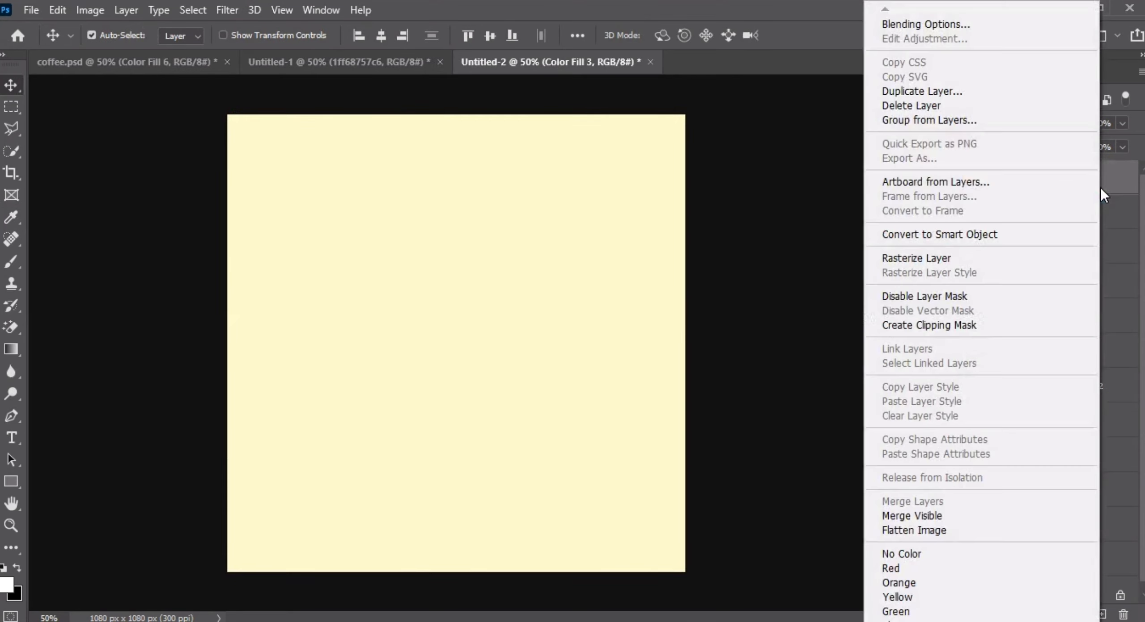
pyautogui.click(924, 323)
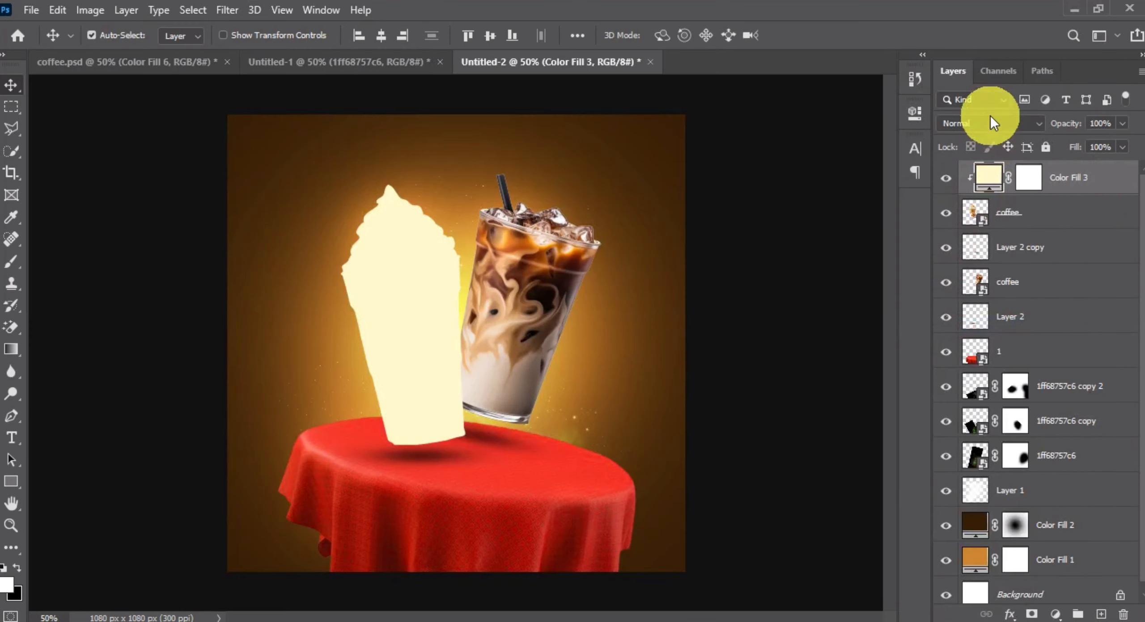
pyautogui.click(990, 121)
pyautogui.click(956, 264)
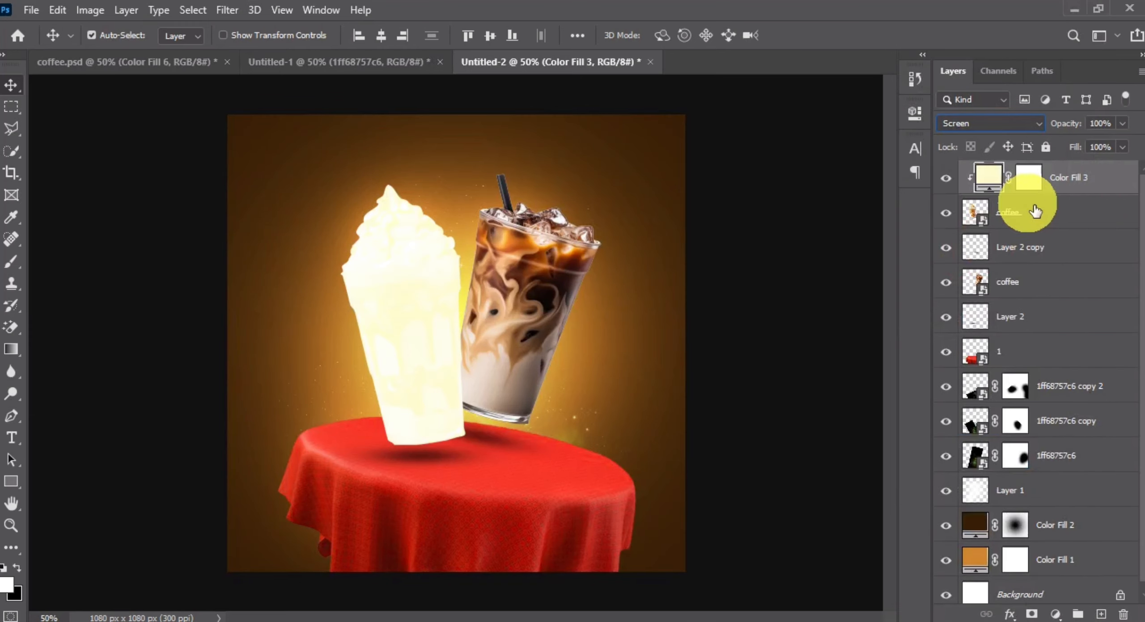
# Invert the Color Fill 3 layer mask to black.
pyautogui.click(1040, 180)
pyautogui.hotkey('ctrl', 'i')
pyautogui.press('b')
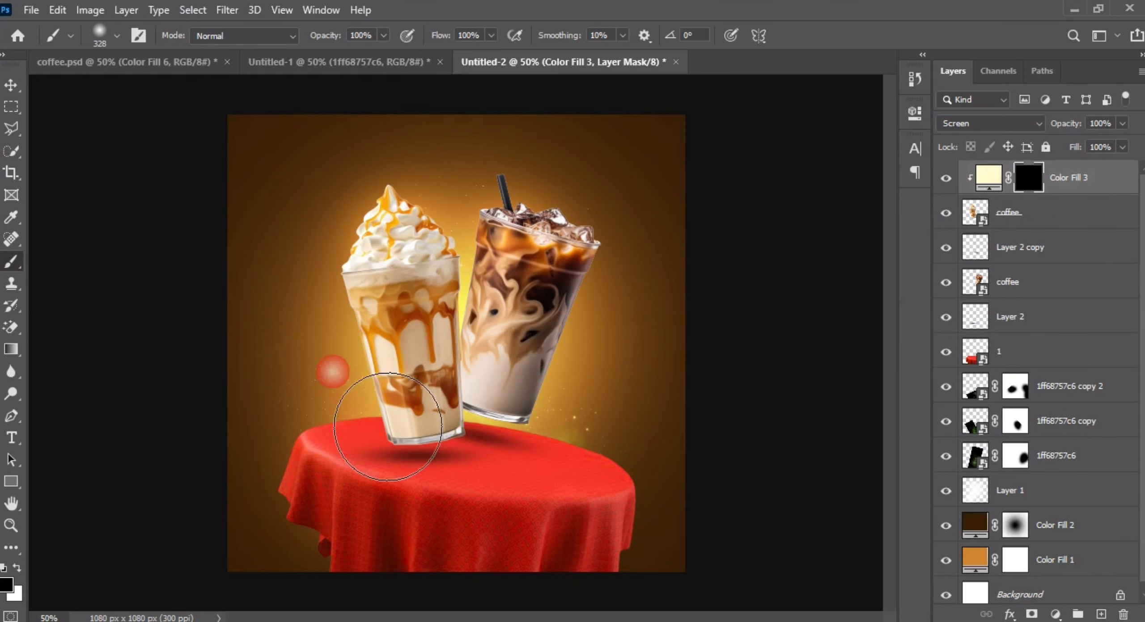
# Paint the Color Fill 3 mask with a soft white brush to add highlights along the whipped-cream drink's edges.
pyautogui.press('x')
pyautogui.scroll(5, 379, 350)
pyautogui.moveTo(365, 421)
pyautogui.mouseDown()
pyautogui.moveTo(327, 372)
pyautogui.moveTo(395, 182)
pyautogui.moveTo(284, 293)
pyautogui.mouseUp()
pyautogui.moveTo(291, 246); pyautogui.dragTo(398, 342)
pyautogui.moveTo(313, 340); pyautogui.dragTo(448, 268)
pyautogui.moveTo(387, 402); pyautogui.dragTo(380, 252)
pyautogui.moveTo(268, 394); pyautogui.dragTo(295, 281)
pyautogui.moveTo(380, 263); pyautogui.dragTo(313, 513)
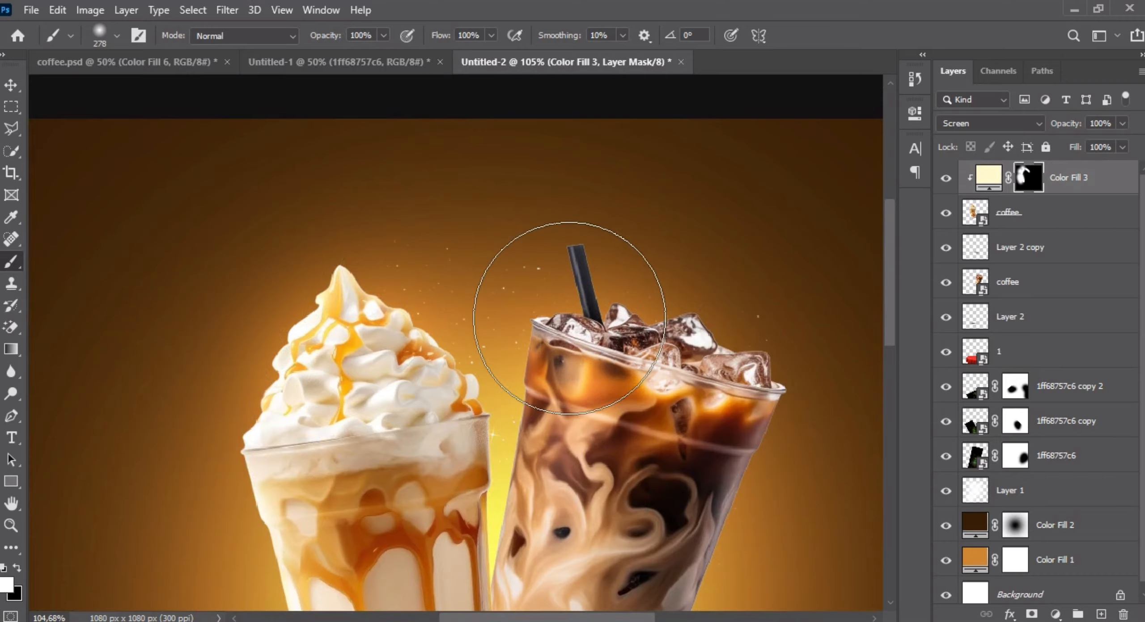
pyautogui.moveTo(566, 311); pyautogui.dragTo(485, 286)
pyautogui.hotkey('ctrl', '0')
# Add a solid color fill in #fff8cc above the iced latte layer and set its blend mode to Screen.
pyautogui.click(11, 85)
pyautogui.click(550, 271)
pyautogui.click(1055, 615)
pyautogui.click(1053, 312)
pyautogui.write('fff8cc')
pyautogui.click(780, 164)
pyautogui.click(990, 124)
pyautogui.click(961, 274)
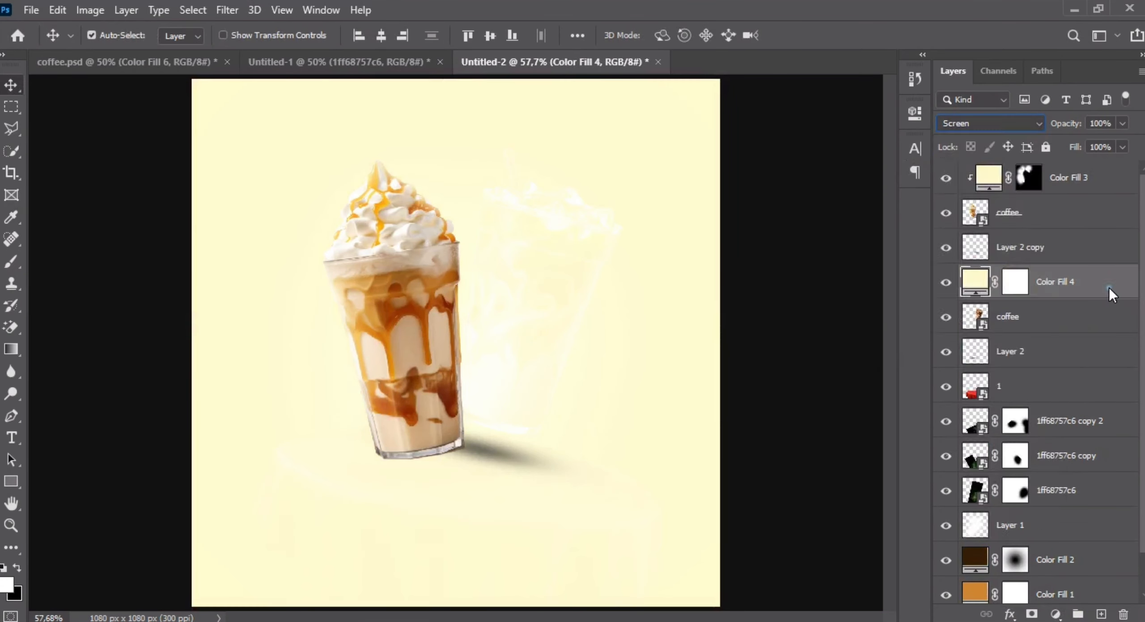
# Clip the cream color fill to the iced latte and invert the Color Fill 4 layer mask to black.
pyautogui.keyDown('alt'); pyautogui.click(1100, 298); pyautogui.keyUp('alt')
pyautogui.click(1028, 282)
pyautogui.hotkey('ctrl', 'i')
# Paint the Color Fill 4 mask with a soft white brush to add highlights along the iced latte's rim, straw and edge facing the glow.
pyautogui.press('b')
pyautogui.scroll(5, 478, 292)
pyautogui.moveTo(470, 288); pyautogui.dragTo(461, 364)
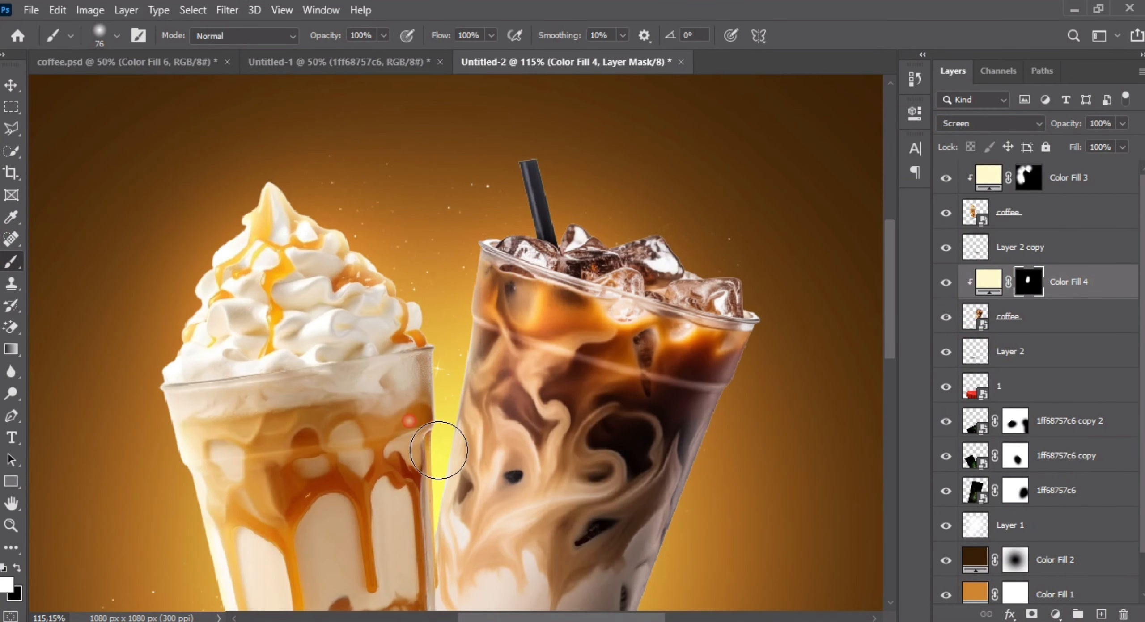
pyautogui.moveTo(487, 202); pyautogui.dragTo(480, 332)
pyautogui.scroll(5, 480, 332)
pyautogui.moveTo(520, 290); pyautogui.dragTo(524, 371)
pyautogui.scroll(-5, 523, 362)
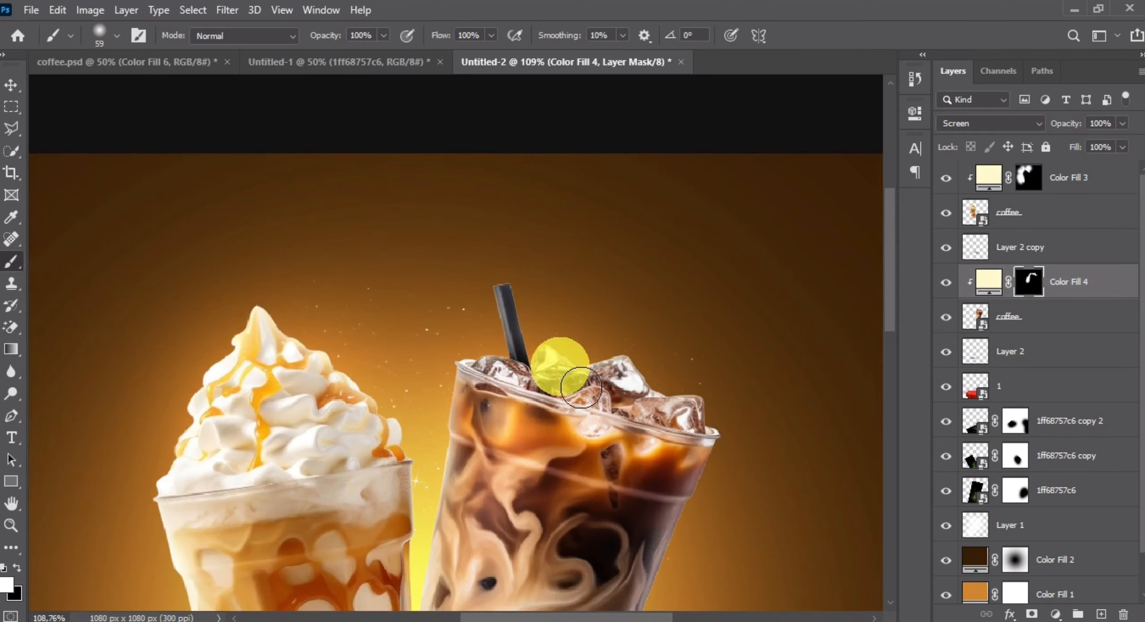
pyautogui.scroll(-5, 472, 373)
pyautogui.scroll(5, 472, 373)
pyautogui.rightClick(480, 158)
pyautogui.moveTo(485, 183)
pyautogui.mouseDown()
pyautogui.moveTo(475, 293)
pyautogui.moveTo(536, 290)
pyautogui.mouseUp()
pyautogui.scroll(-5, 475, 293)
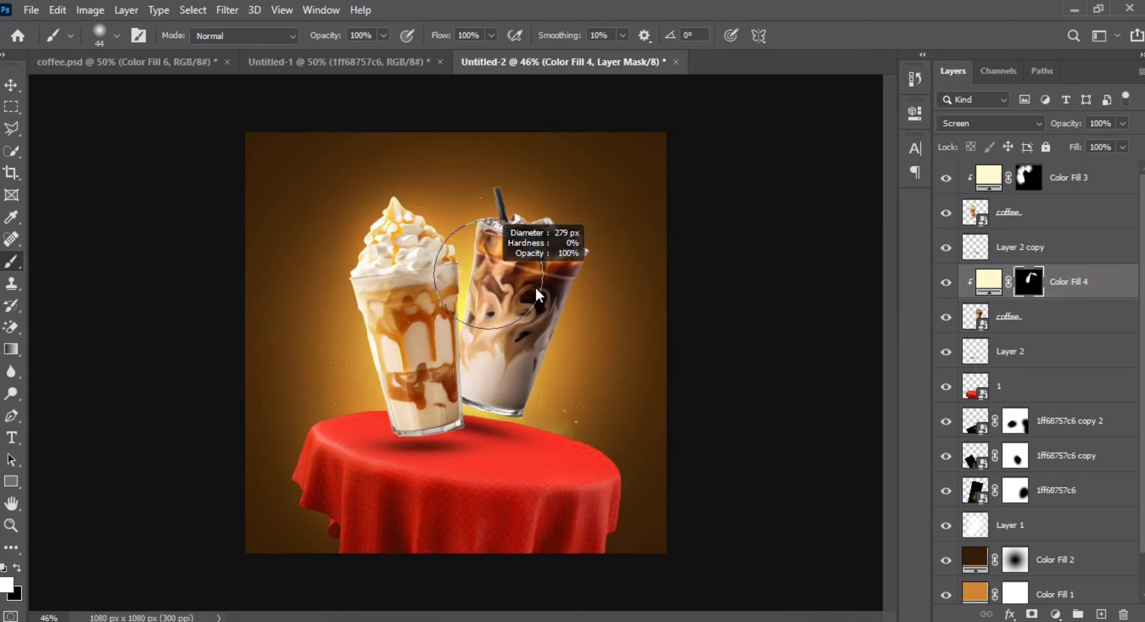
pyautogui.press('v')
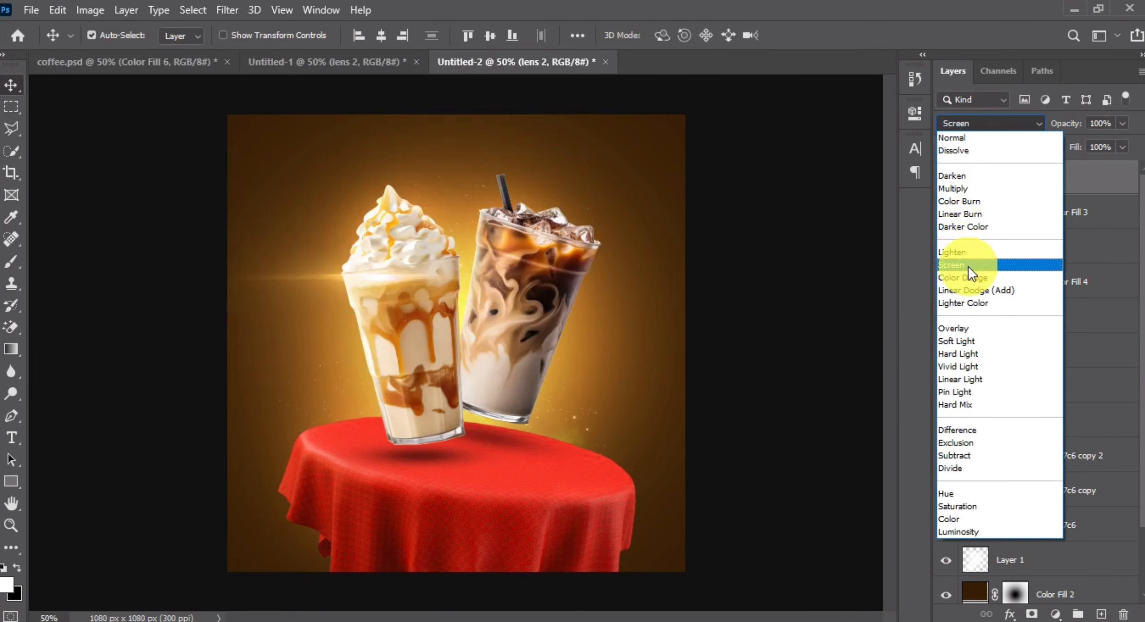
# Set the lens 2 flare to Screen, then scale, rotate and place it along the whipped-cream drink's outer edge.
pyautogui.click(967, 266)
pyautogui.hotkey('ctrl', 't')
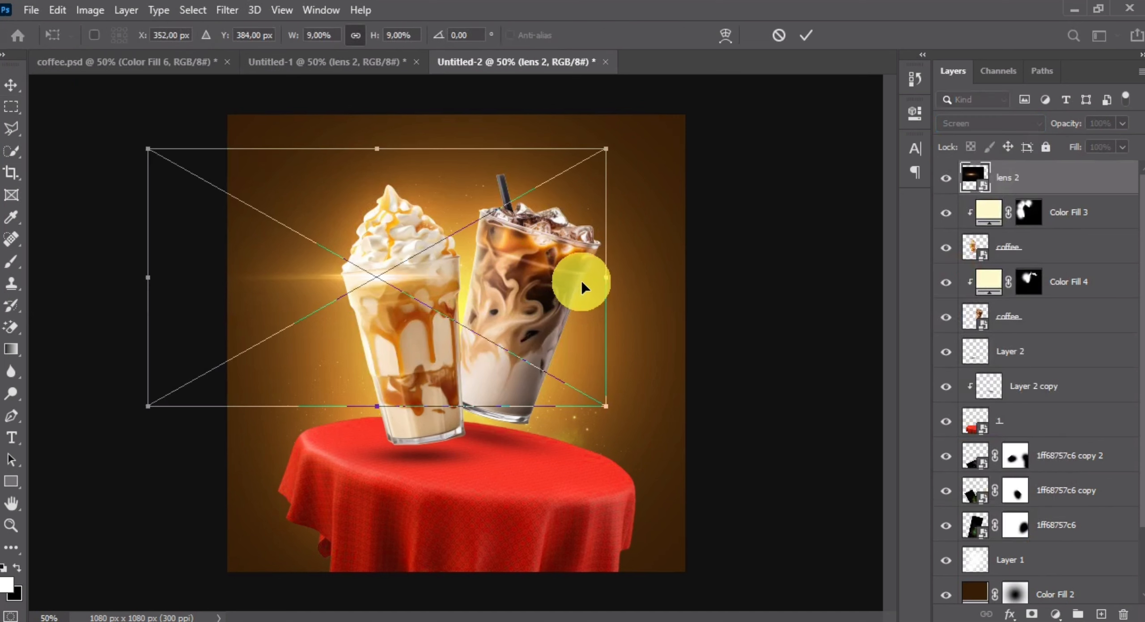
pyautogui.moveTo(598, 290); pyautogui.dragTo(444, 296)
pyautogui.moveTo(365, 281); pyautogui.dragTo(365, 386)
pyautogui.moveTo(275, 259); pyautogui.dragTo(450, 312)
pyautogui.press('Return')
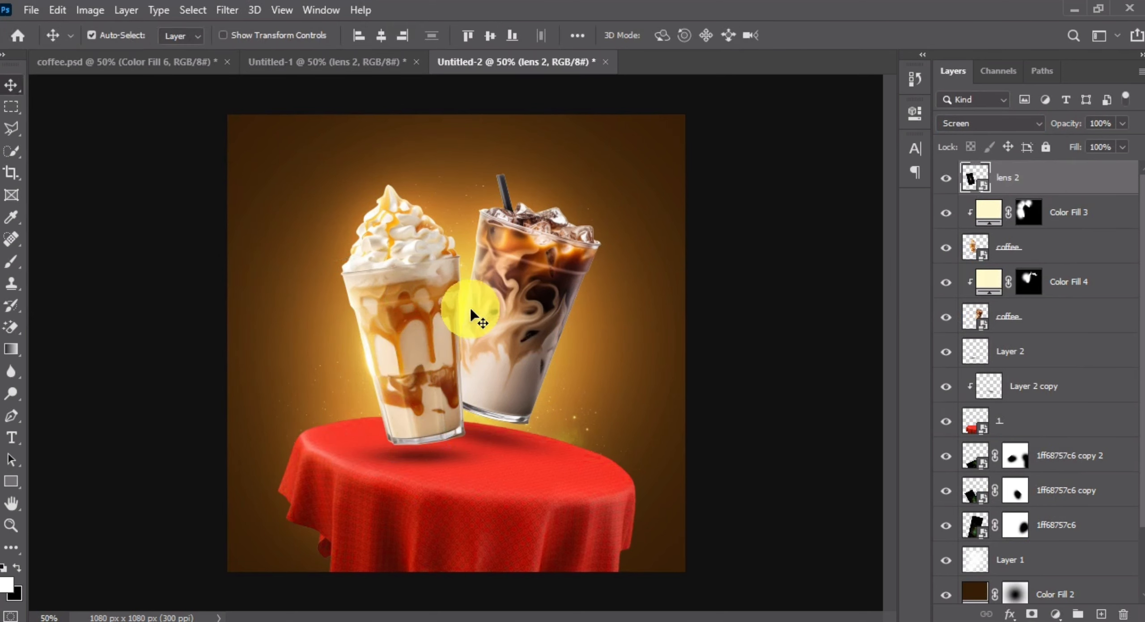
# Duplicate the lens flare toward the iced latte and rotate the copy to about 114° to follow the glass edge.
pyautogui.moveTo(425, 353); pyautogui.dragTo(498, 289)
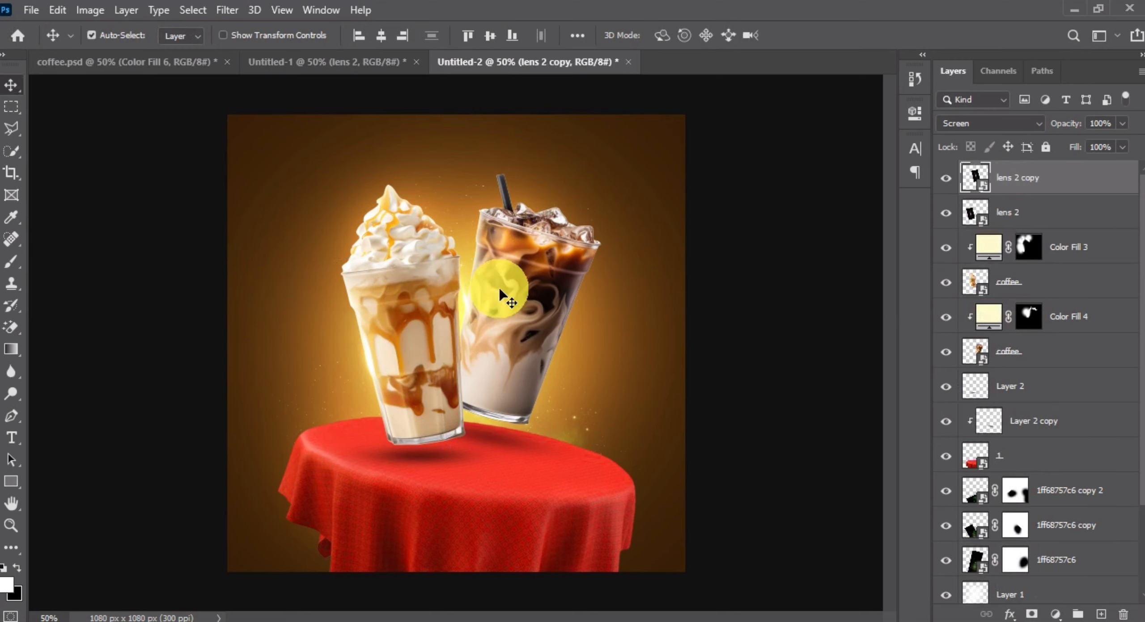
pyautogui.hotkey('ctrl', 't')
pyautogui.moveTo(576, 254); pyautogui.dragTo(588, 294)
pyautogui.press('Return')
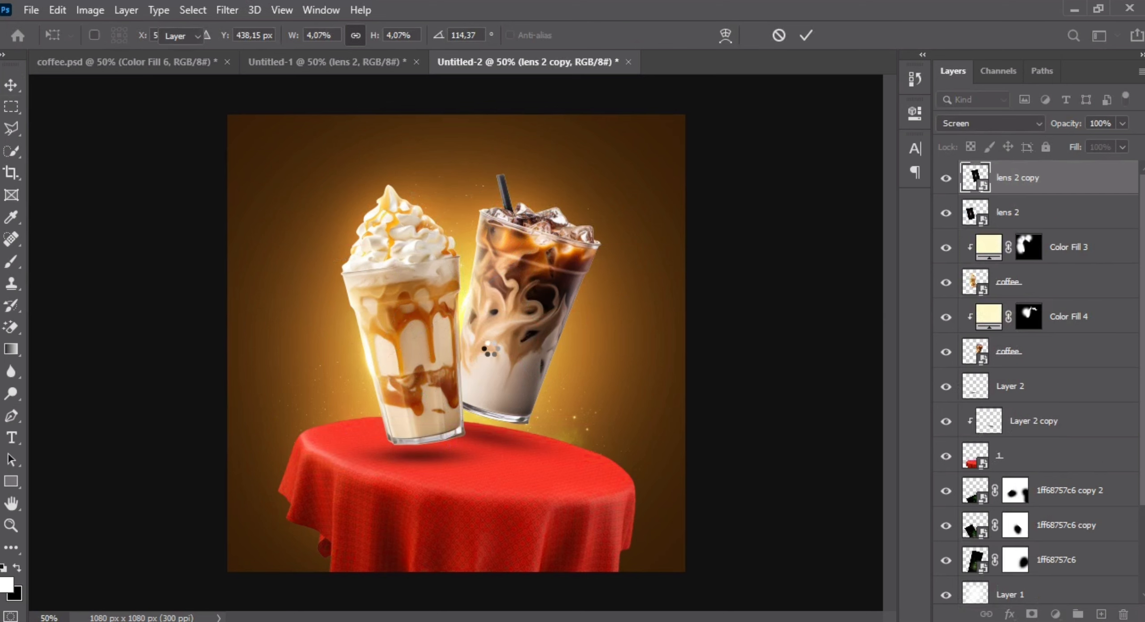
pyautogui.moveTo(549, 230); pyautogui.dragTo(661, 230)
# Move the lens 2 copy layer below the whipped-cream drink and directly above Color Fill 4.
pyautogui.moveTo(1067, 185); pyautogui.dragTo(1058, 311)
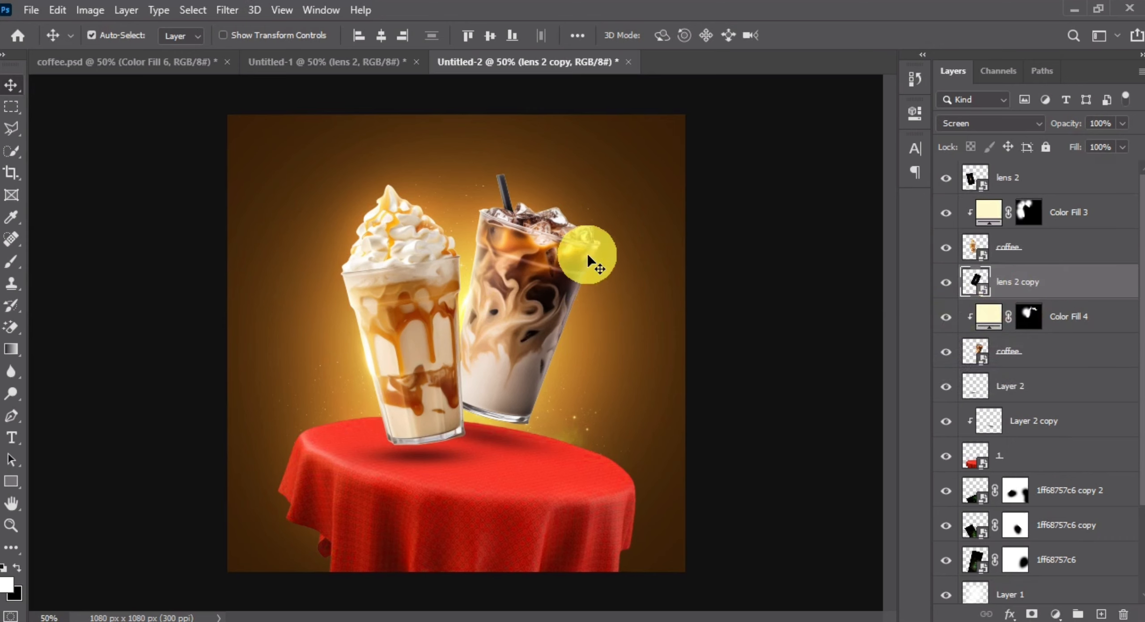
pyautogui.click(946, 248)
pyautogui.click(945, 247)
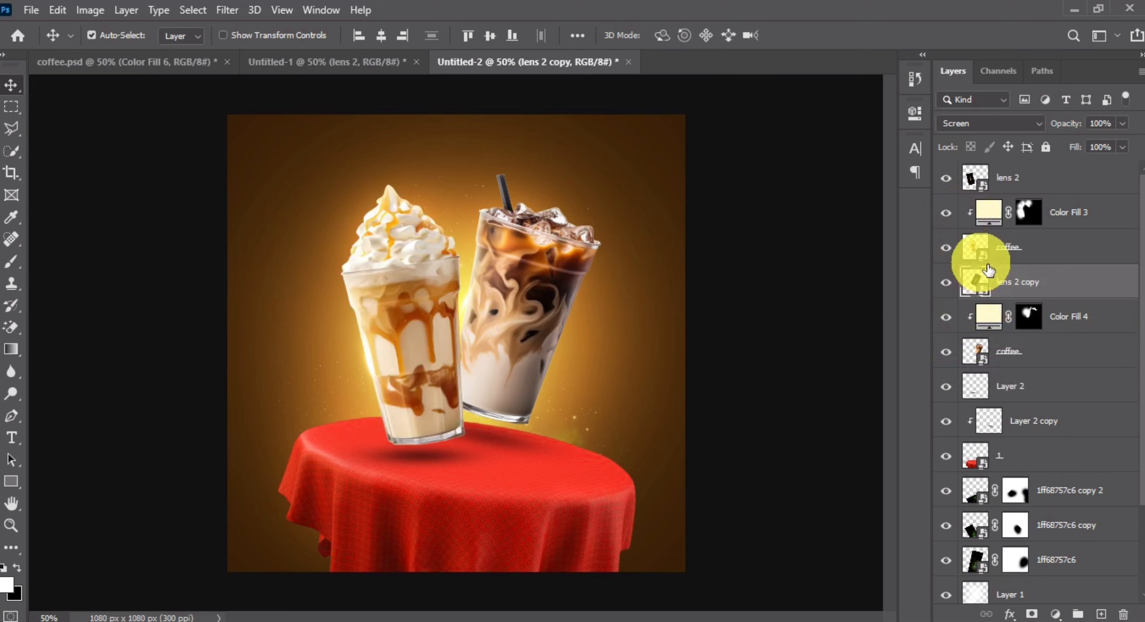
# Rotate the lens 2 copy to about 97° and reposition it along the iced latte's edge beside the whipped-cream drink.
pyautogui.hotkey('ctrl', '1')
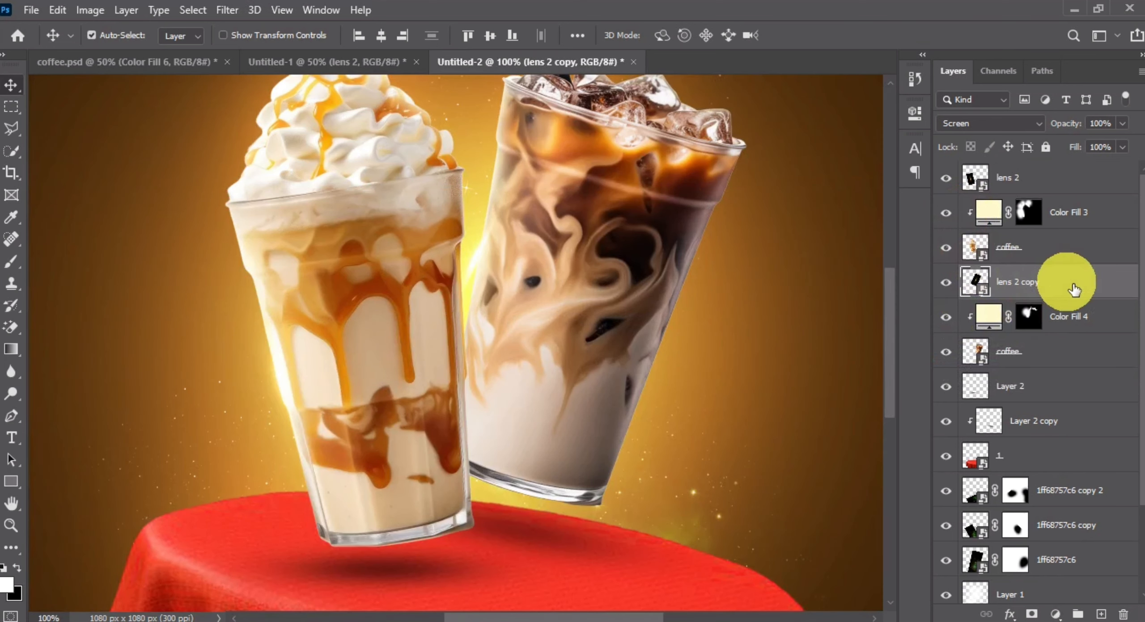
pyautogui.hotkey('ctrl', 't')
pyautogui.moveTo(657, 324); pyautogui.dragTo(653, 291)
pyautogui.press('Return')
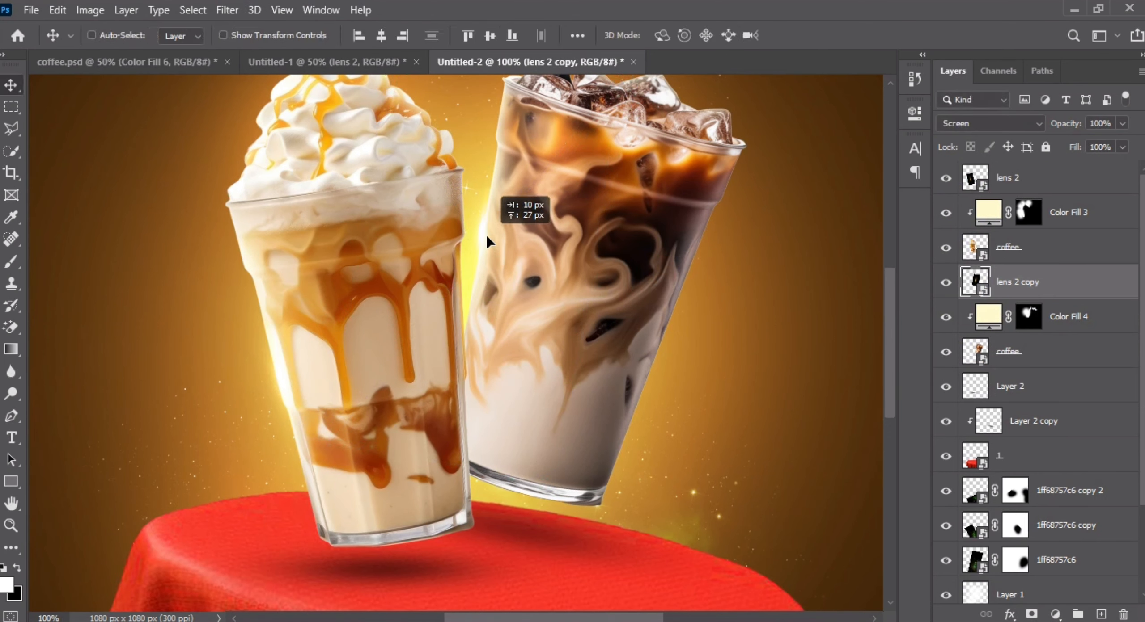
pyautogui.moveTo(486, 237); pyautogui.dragTo(493, 212)
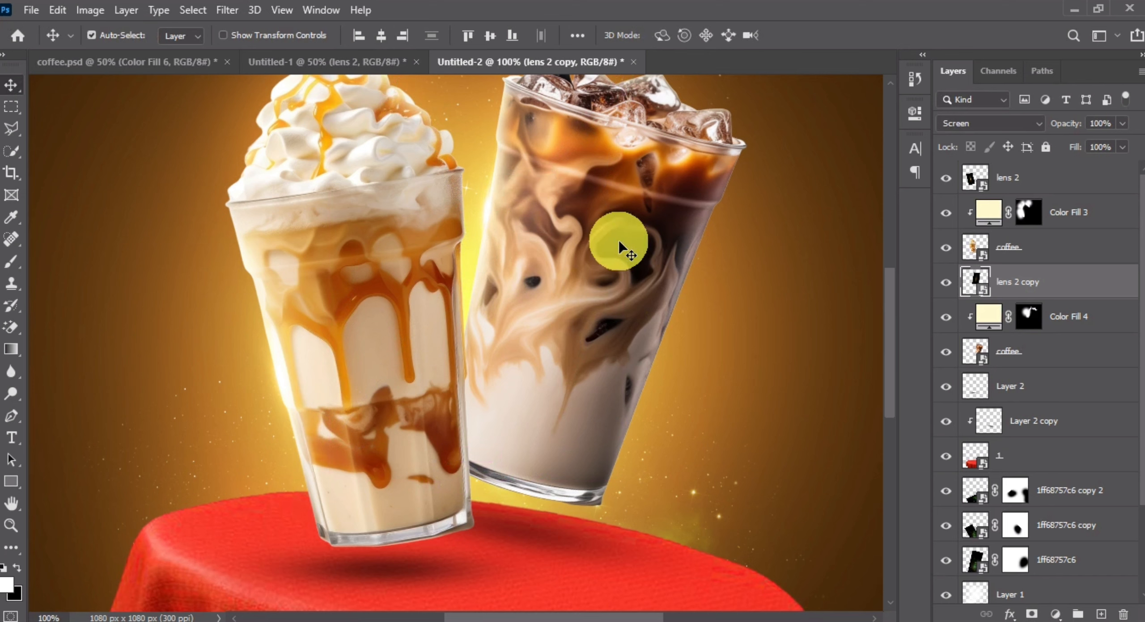
pyautogui.hotkey('ctrl', 't')
pyautogui.moveTo(668, 244); pyautogui.dragTo(626, 255)
pyautogui.doubleClick(642, 230)
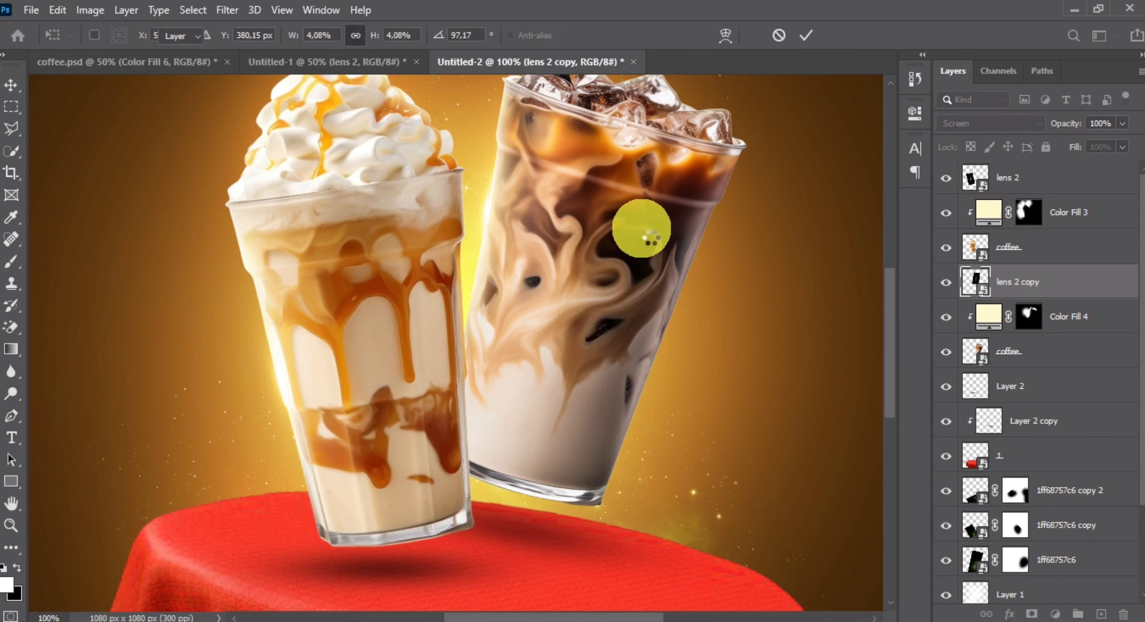
pyautogui.hotkey('ctrl', '-')
pyautogui.hotkey('ctrl', '-')
pyautogui.hotkey('ctrl', '-')
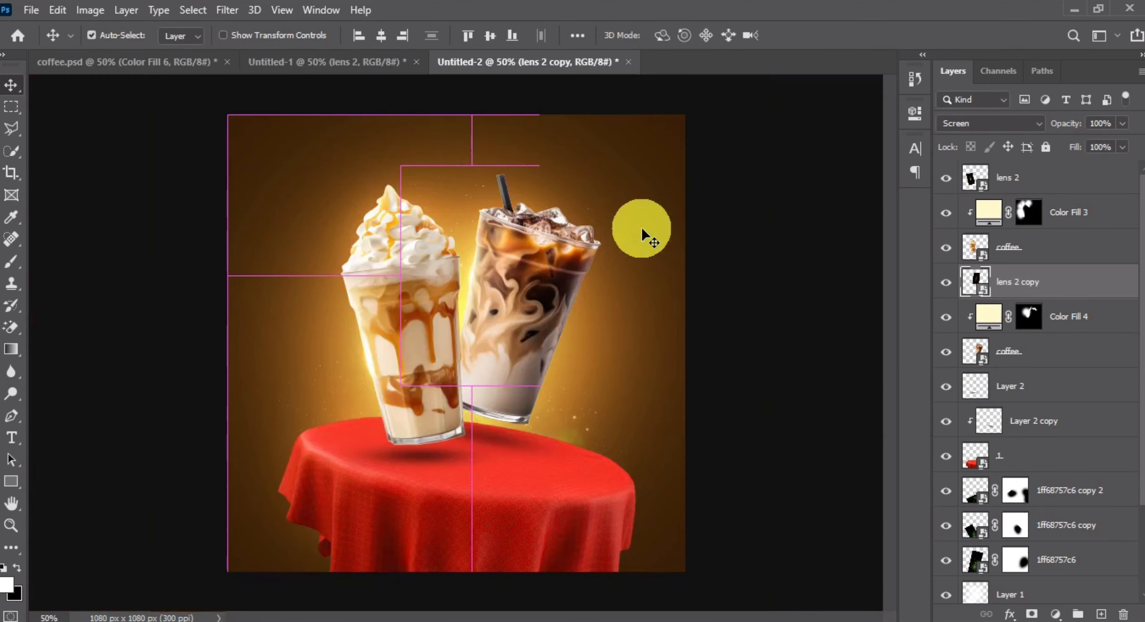
pyautogui.hotkey('ctrl', '+')
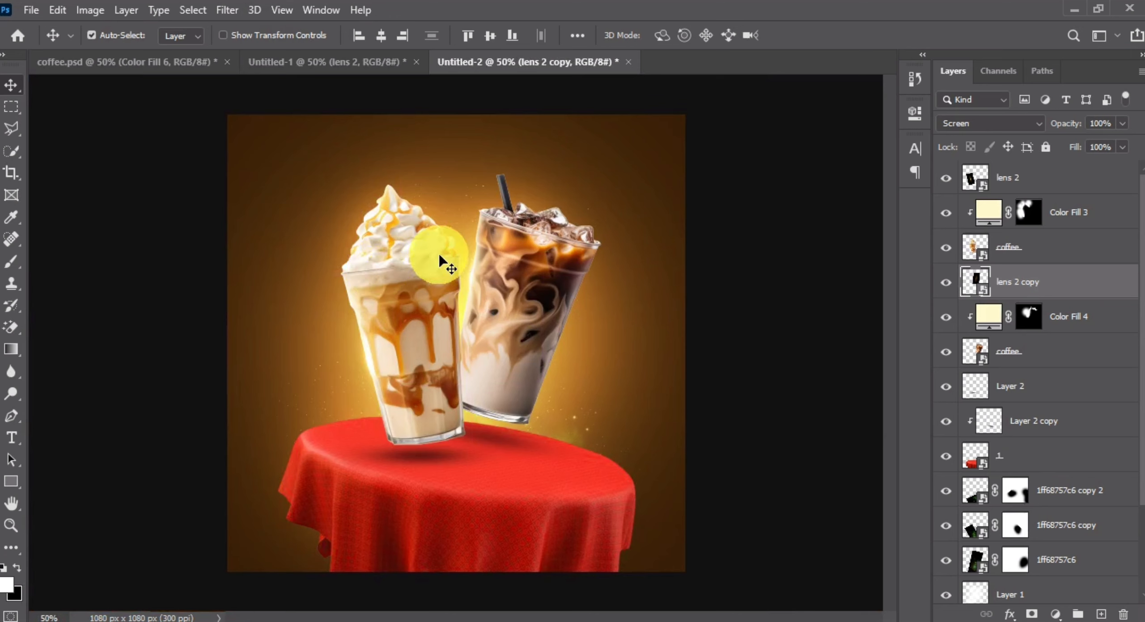
# Add a Levels adjustment clipped to the whipped-cream drink with a reduced output white level, and invert its mask to black.
pyautogui.click(434, 369)
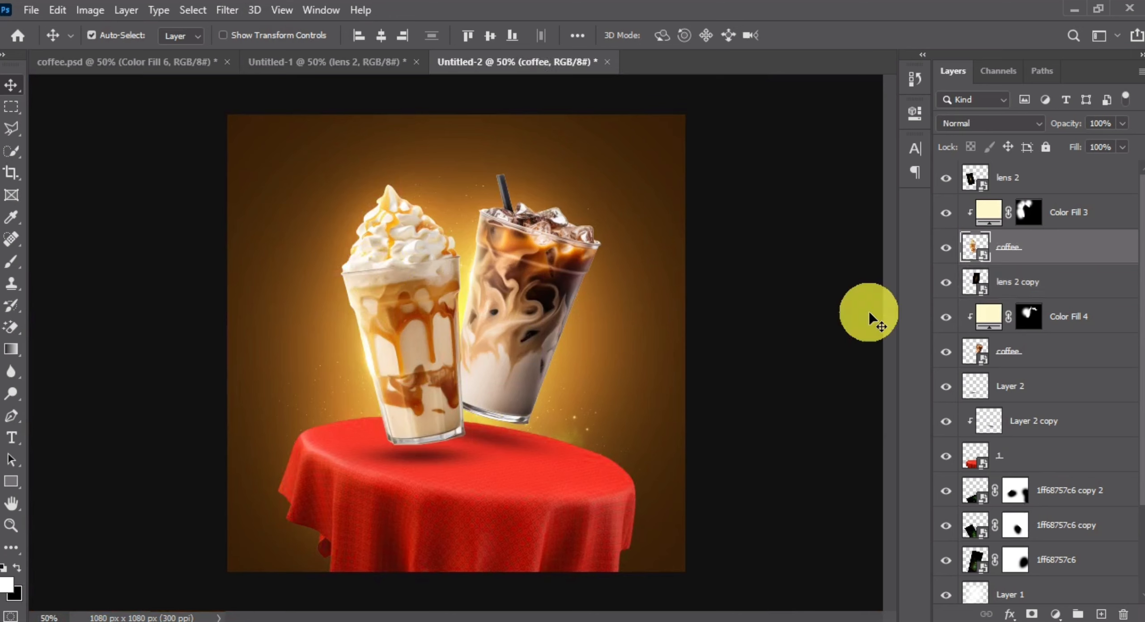
pyautogui.click(953, 253)
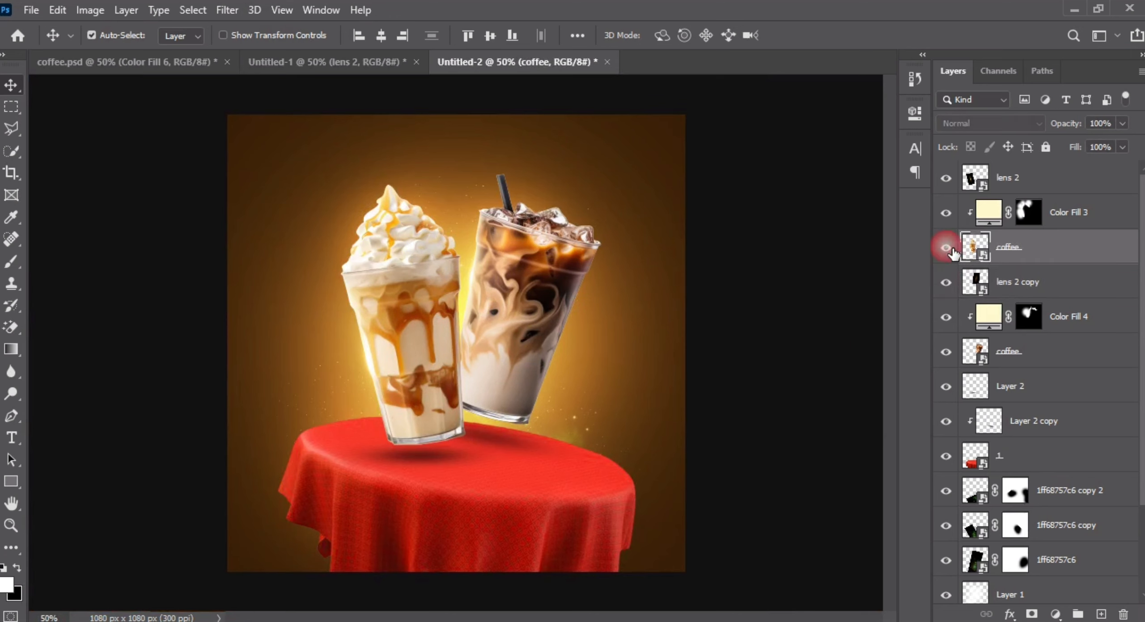
pyautogui.click(1056, 615)
pyautogui.click(1050, 381)
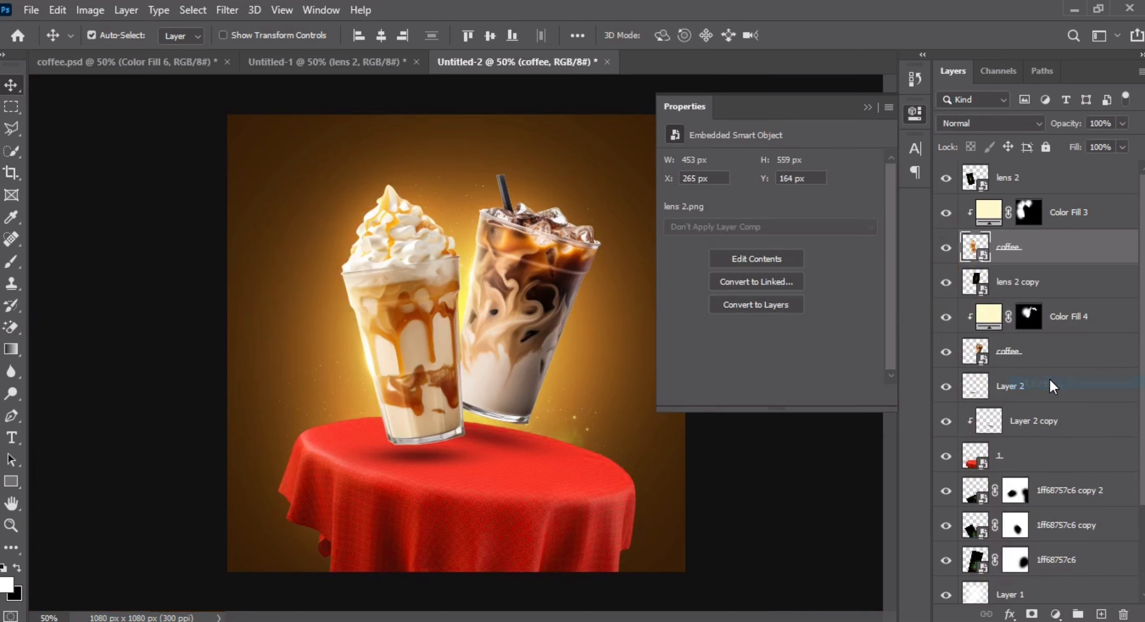
pyautogui.moveTo(874, 336); pyautogui.dragTo(789, 340)
pyautogui.click(867, 108)
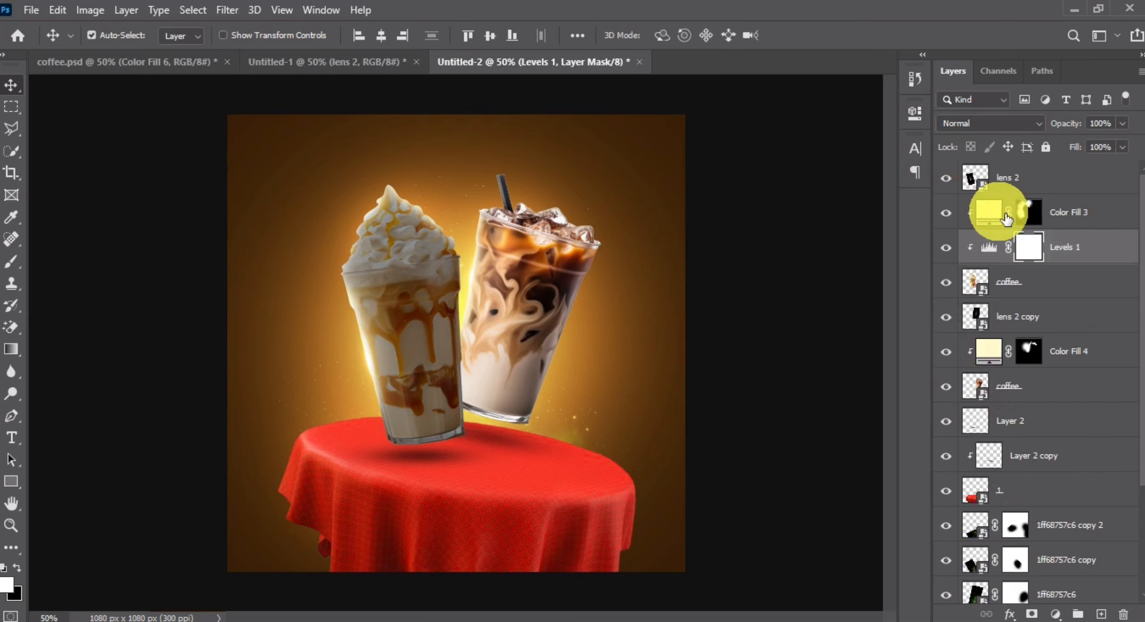
pyautogui.hotkey('ctrl', 'i')
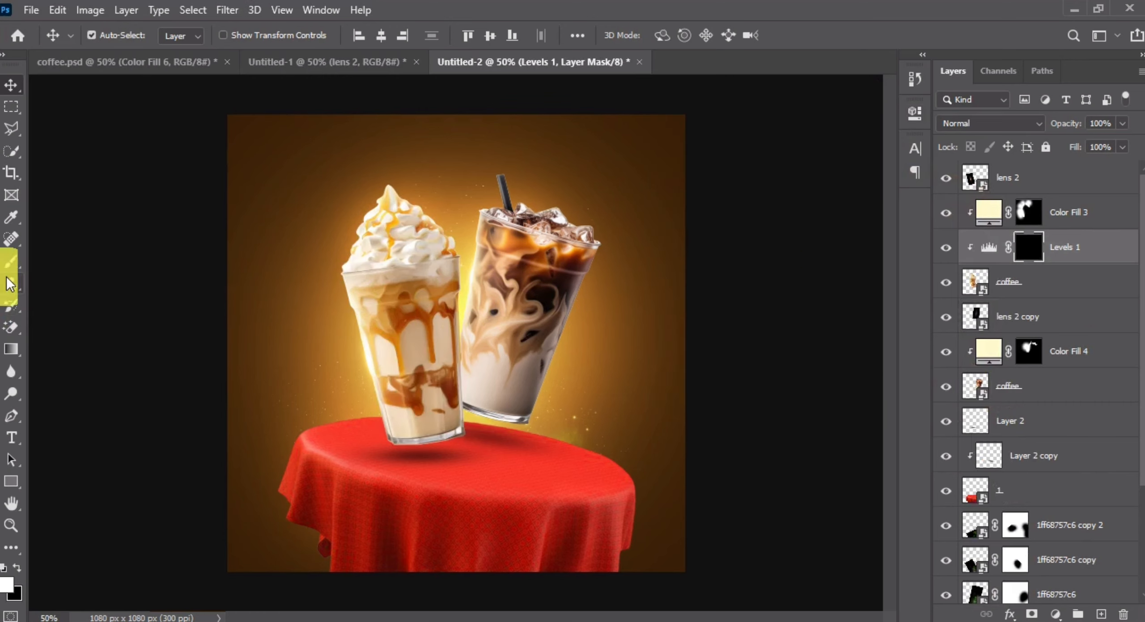
# Paint the Levels 1 mask with a soft white brush to darken the whipped-cream drink's base and lower edge.
pyautogui.click(12, 266)
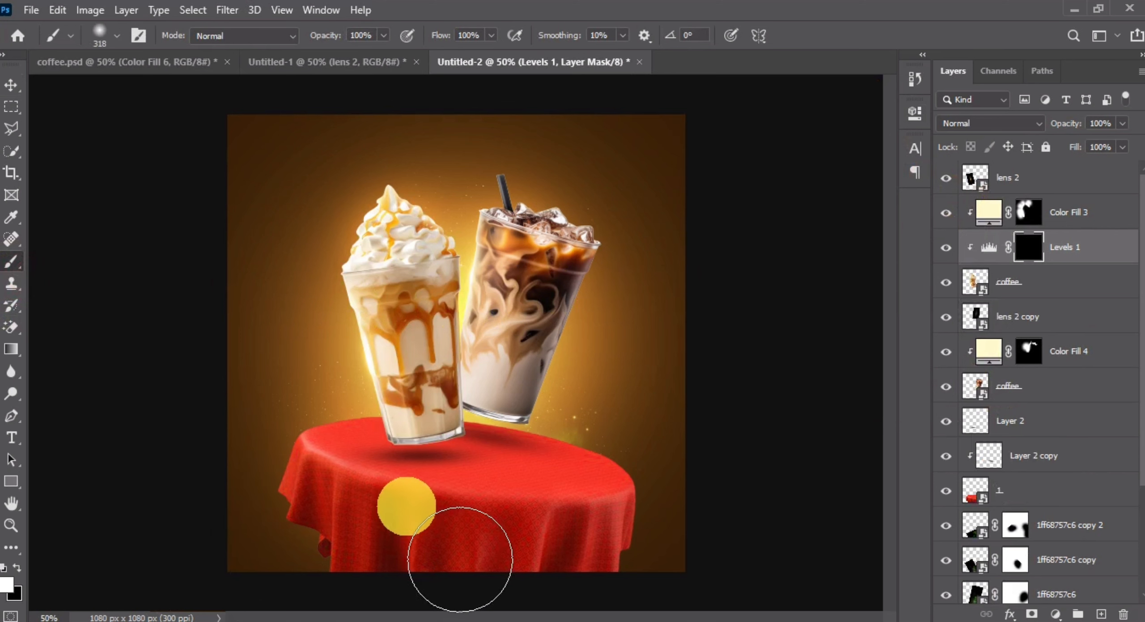
pyautogui.scroll(1, 418, 485)
pyautogui.scroll(3, 419, 485)
pyautogui.moveTo(479, 512); pyautogui.dragTo(375, 537)
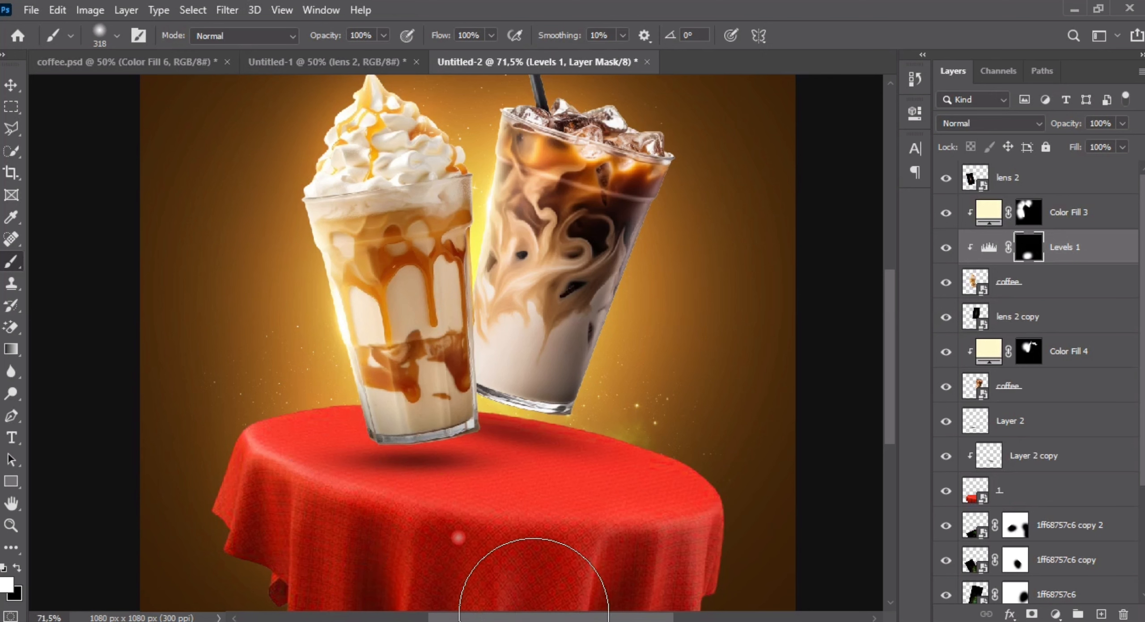
pyautogui.moveTo(459, 538); pyautogui.dragTo(440, 534)
pyautogui.moveTo(521, 513)
pyautogui.mouseDown()
pyautogui.moveTo(458, 539)
pyautogui.moveTo(425, 484)
pyautogui.moveTo(401, 485)
pyautogui.moveTo(397, 470)
pyautogui.moveTo(431, 476)
pyautogui.mouseUp()
pyautogui.scroll(4, 419, 485)
pyautogui.scroll(1, 479, 480)
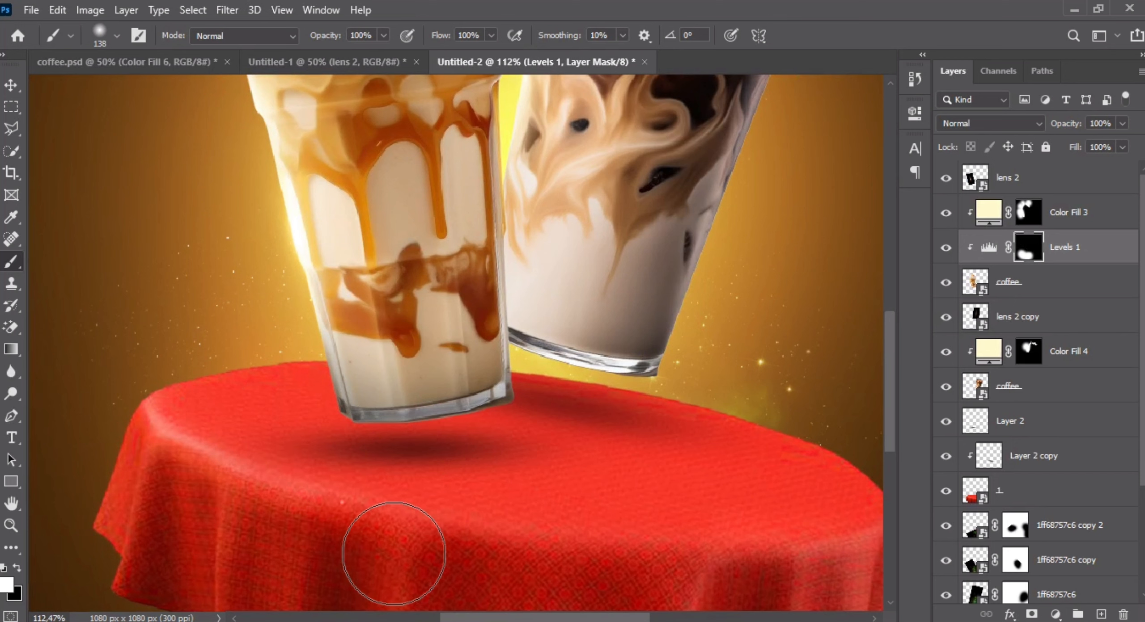
pyautogui.moveTo(298, 465)
pyautogui.mouseDown()
pyautogui.moveTo(268, 419)
pyautogui.moveTo(270, 388)
pyautogui.mouseUp()
pyautogui.moveTo(442, 421)
pyautogui.mouseDown()
pyautogui.moveTo(485, 430)
pyautogui.moveTo(475, 418)
pyautogui.moveTo(449, 445)
pyautogui.moveTo(462, 445)
pyautogui.mouseUp()
pyautogui.scroll(-4, 443, 461)
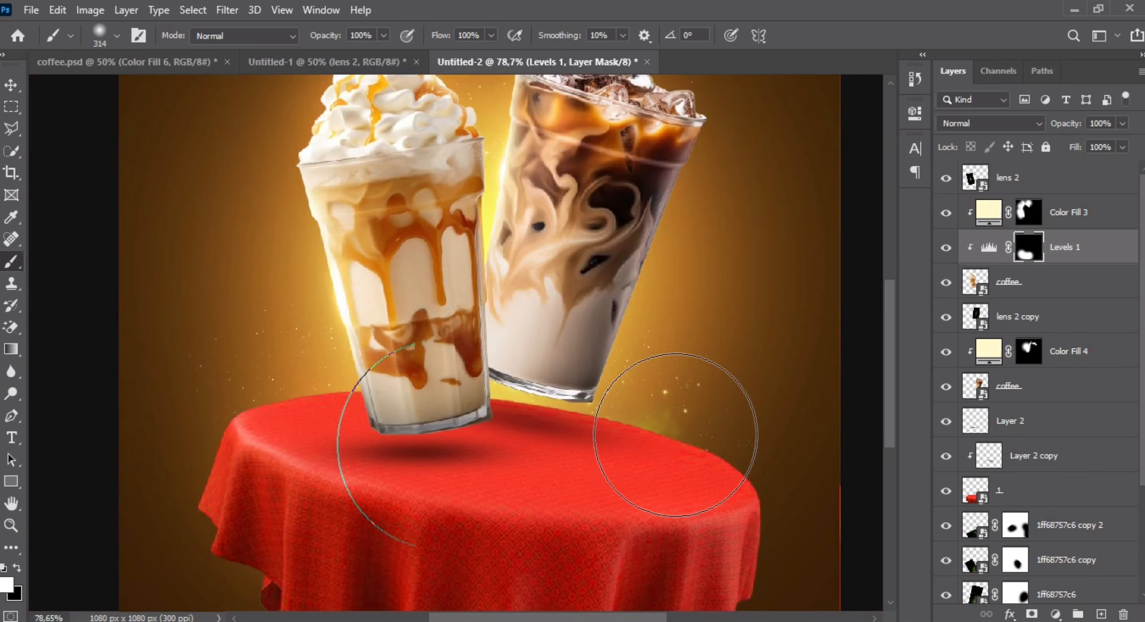
pyautogui.moveTo(683, 478)
pyautogui.mouseDown()
pyautogui.moveTo(669, 454)
pyautogui.moveTo(666, 406)
pyautogui.moveTo(676, 463)
pyautogui.mouseUp()
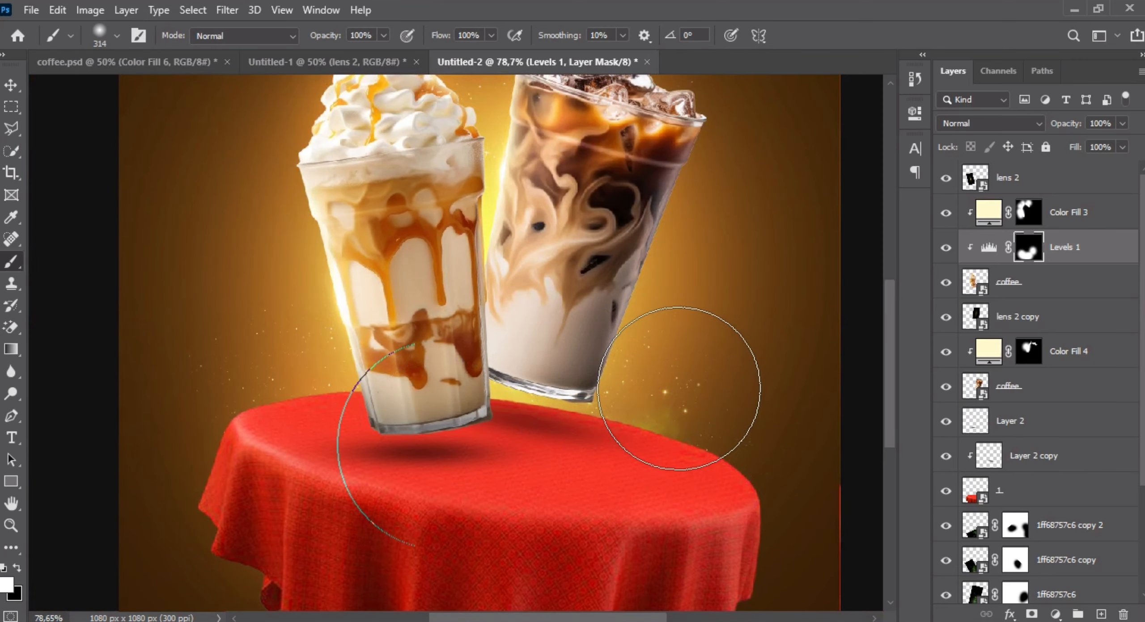
pyautogui.scroll(-3, 550, 468)
pyautogui.moveTo(537, 468)
pyautogui.mouseDown()
pyautogui.moveTo(544, 531)
pyautogui.moveTo(515, 516)
pyautogui.mouseUp()
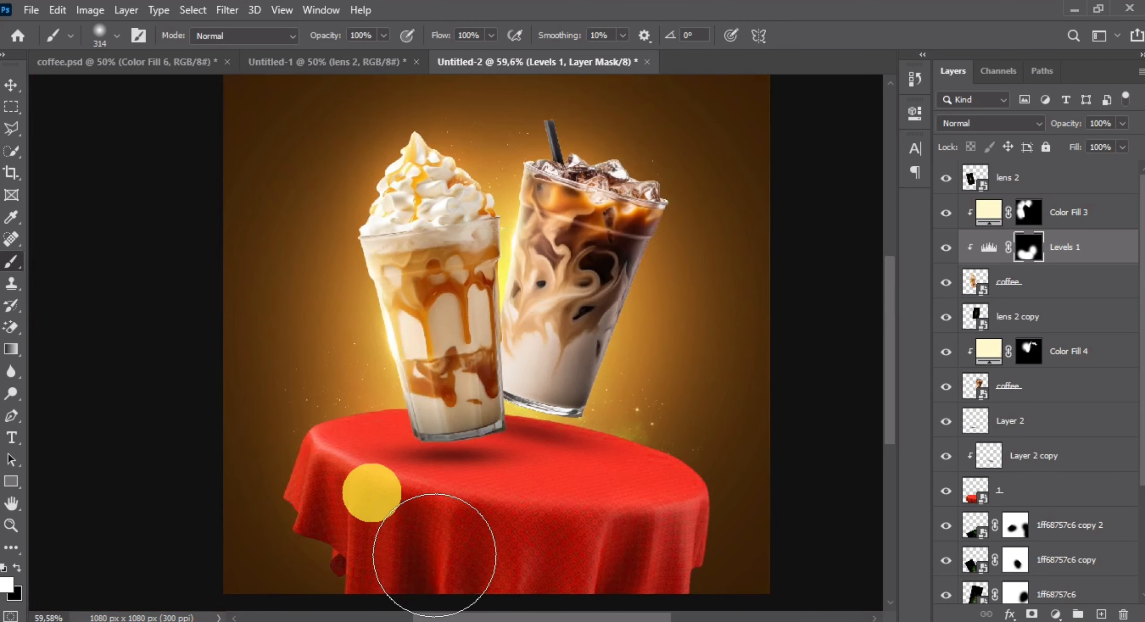
pyautogui.scroll(-2, 430, 463)
pyautogui.moveTo(554, 511)
pyautogui.mouseDown()
pyautogui.moveTo(523, 514)
pyautogui.moveTo(519, 496)
pyautogui.moveTo(316, 557)
pyautogui.moveTo(339, 555)
pyautogui.moveTo(374, 497)
pyautogui.mouseUp()
pyautogui.click(10, 85)
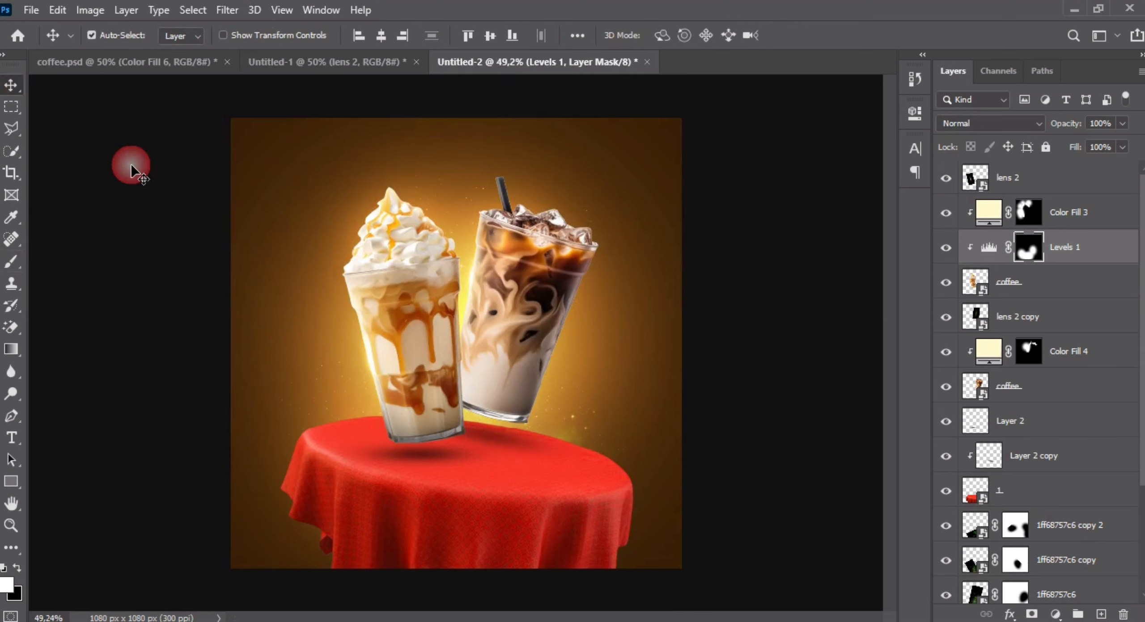
pyautogui.click(511, 363)
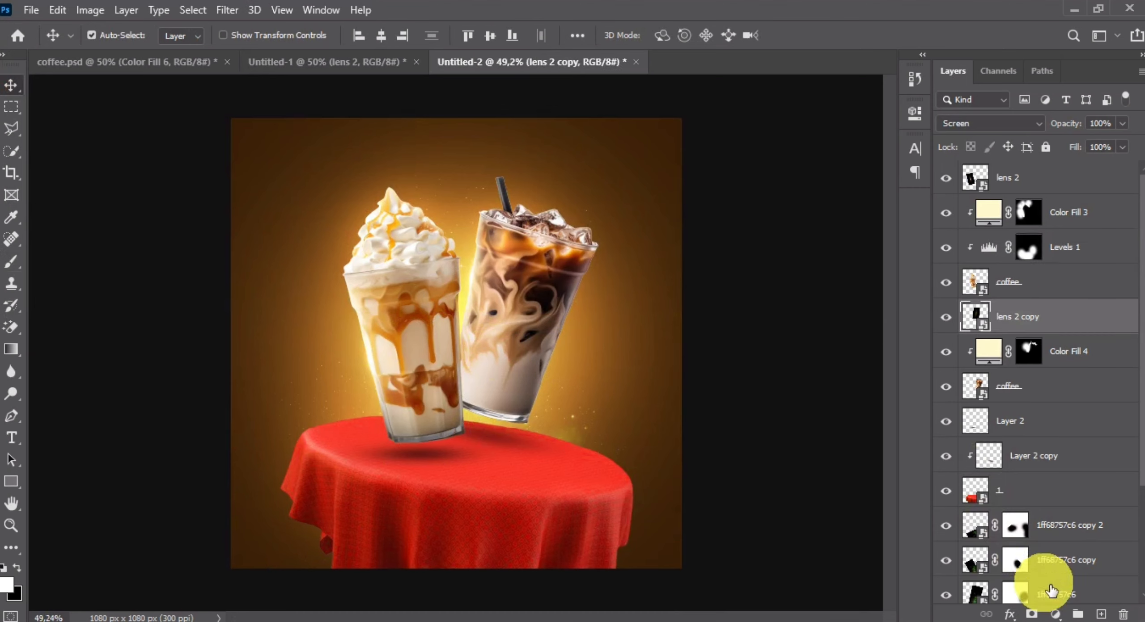
pyautogui.click(1063, 615)
pyautogui.click(1058, 379)
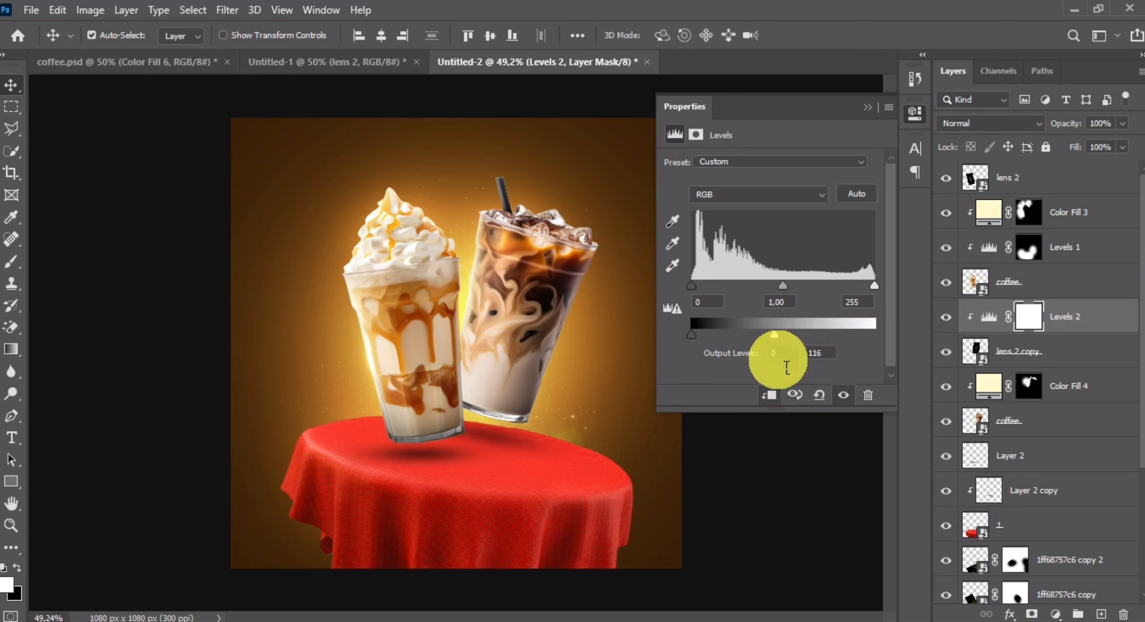
pyautogui.hotkey('ctrl', 'z')
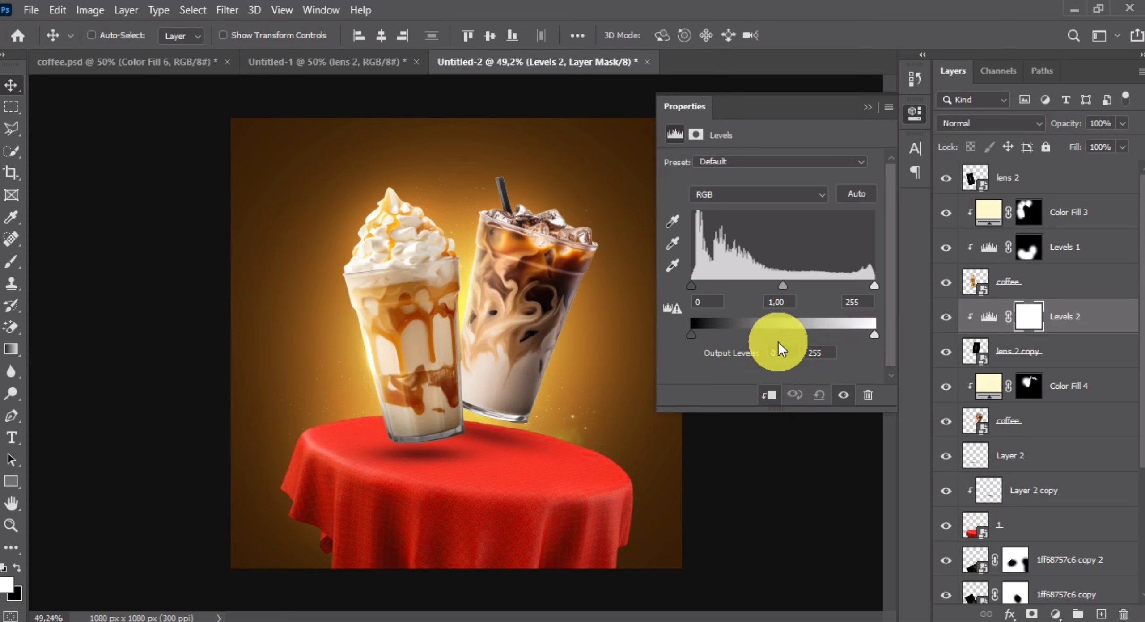
pyautogui.click(864, 109)
pyautogui.hotkey('ctrl', 'z')
pyautogui.hotkey('ctrl', 'z')
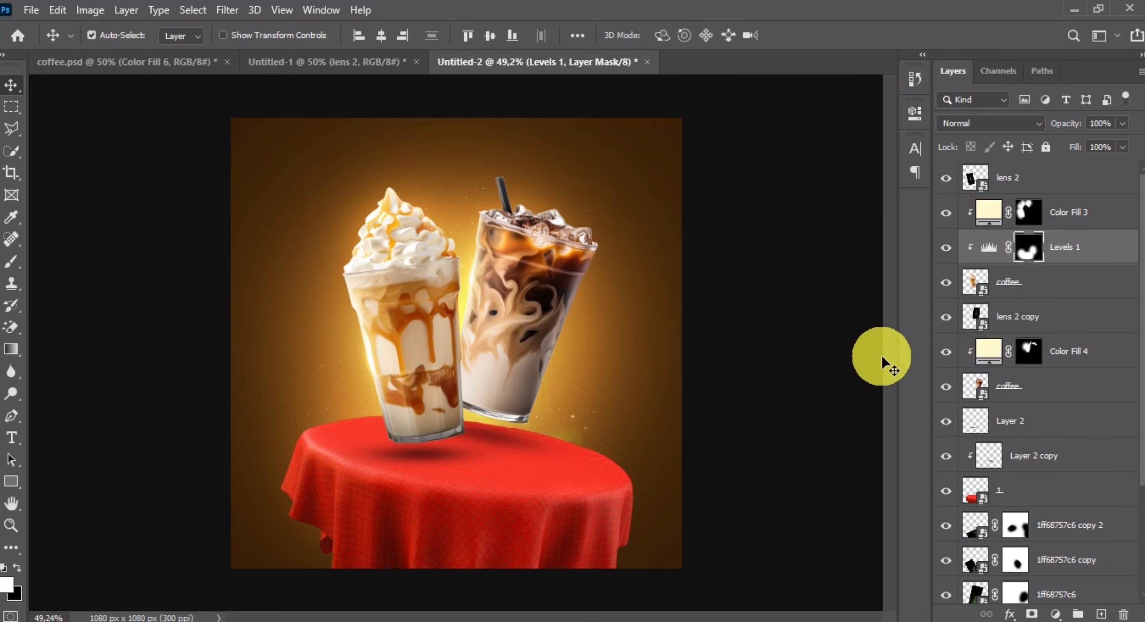
# Add a Levels adjustment layer clipped to the iced latte layer.
pyautogui.click(949, 285)
pyautogui.click(949, 285)
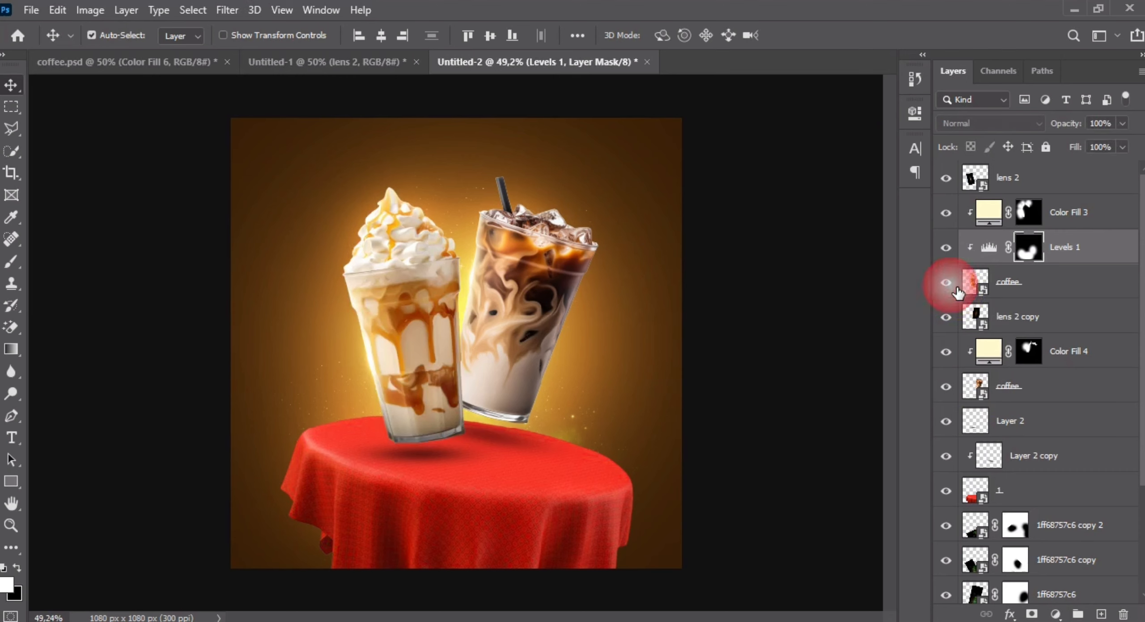
pyautogui.click(1042, 396)
pyautogui.click(1061, 599)
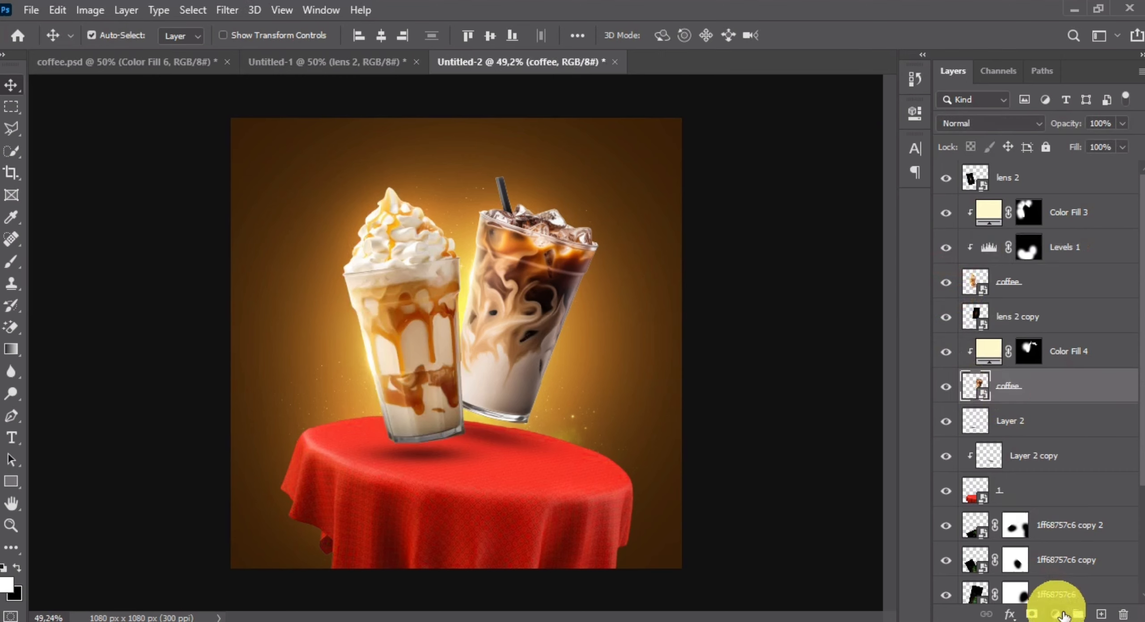
pyautogui.click(1058, 614)
pyautogui.click(1044, 378)
pyautogui.click(782, 393)
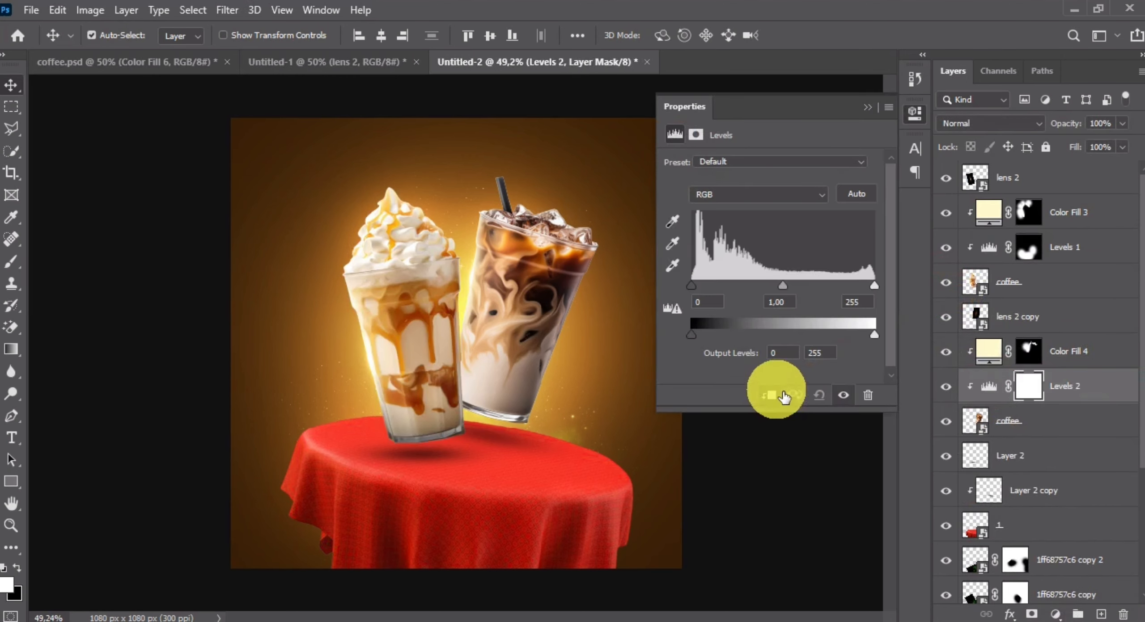
# Lower the iced latte's Levels 2 output white level to 128 and invert the adjustment's mask to black.
pyautogui.moveTo(873, 335); pyautogui.dragTo(783, 337)
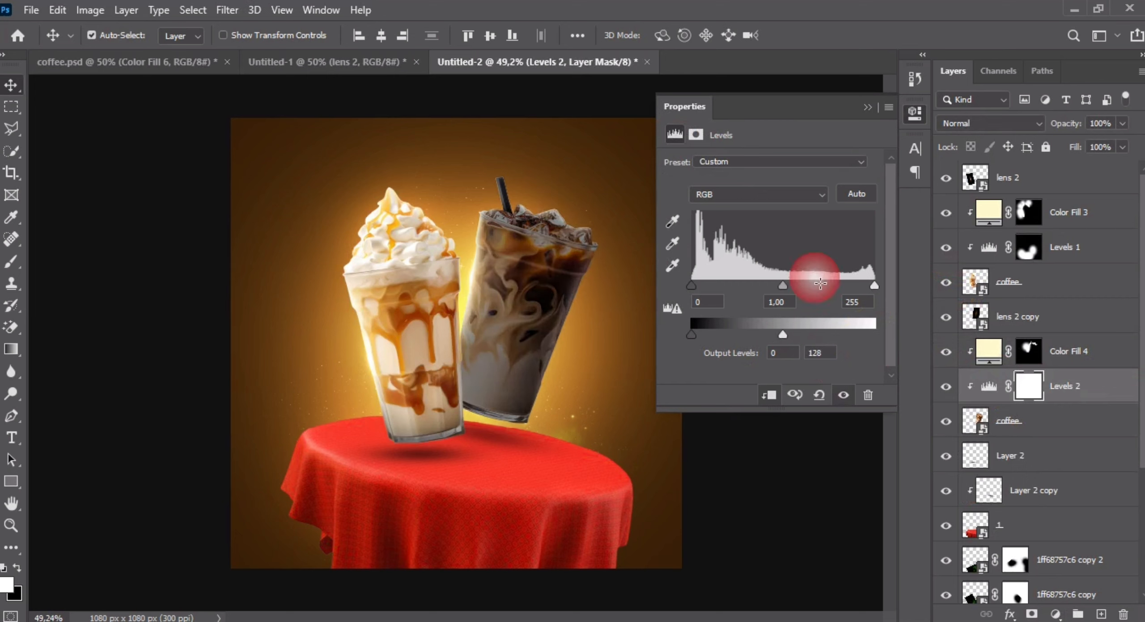
pyautogui.click(867, 118)
pyautogui.hotkey('ctrl', 'i')
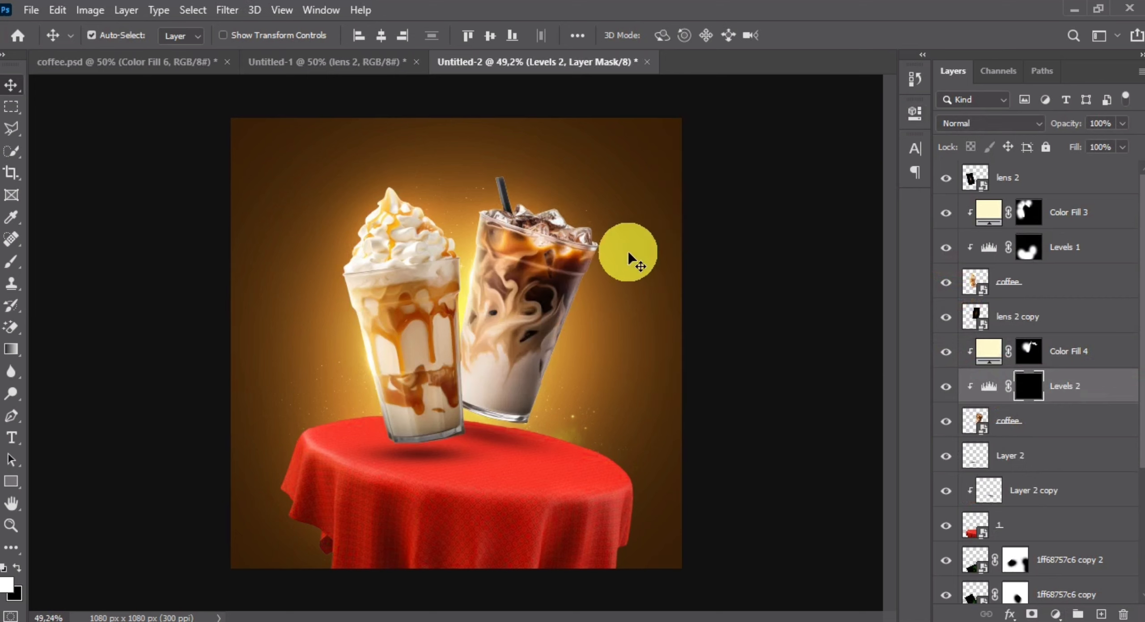
# Try to darken the iced latte's lower edge by painting the Levels 2 mask with a soft white brush, and undo the strokes.
pyautogui.click(12, 261)
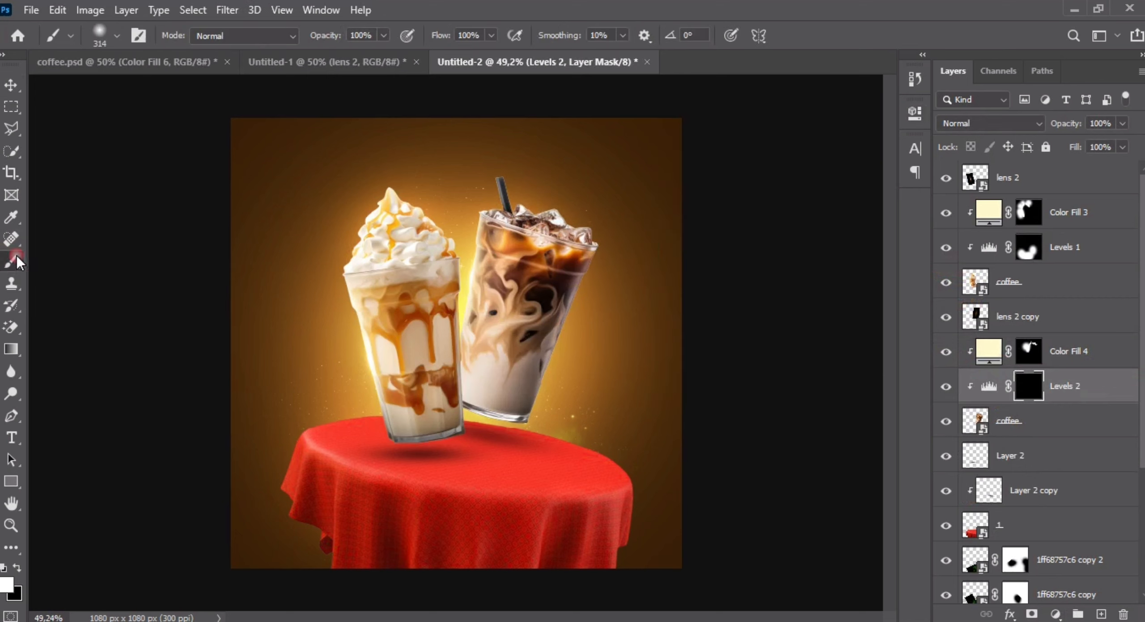
pyautogui.keyDown('alt'); pyautogui.rightClick(516, 476); pyautogui.keyUp('alt')
pyautogui.moveTo(474, 484); pyautogui.dragTo(481, 481)
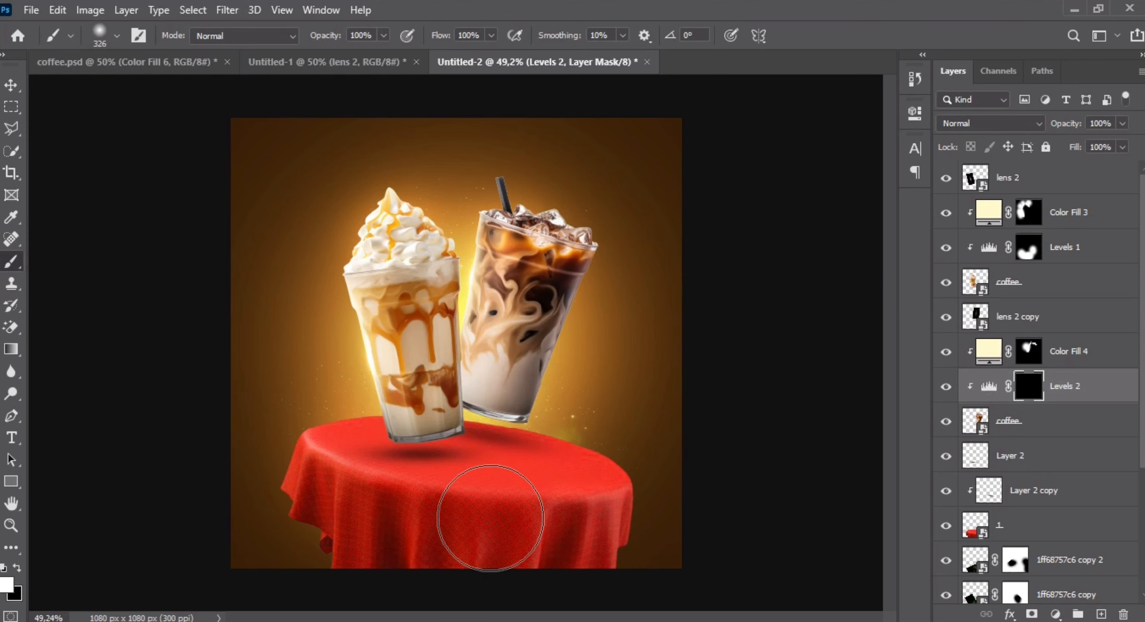
pyautogui.moveTo(490, 519); pyautogui.dragTo(493, 519)
pyautogui.keyDown('alt'); pyautogui.rightClick(590, 408); pyautogui.keyUp('alt')
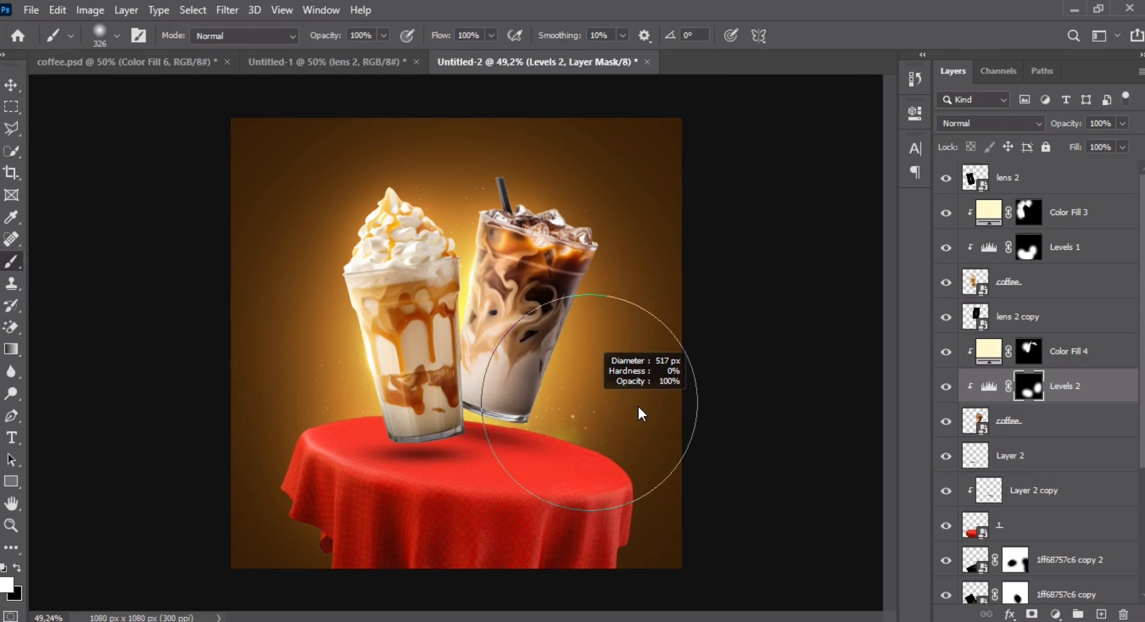
pyautogui.keyDown('alt'); pyautogui.rightClick(478, 485); pyautogui.keyUp('alt')
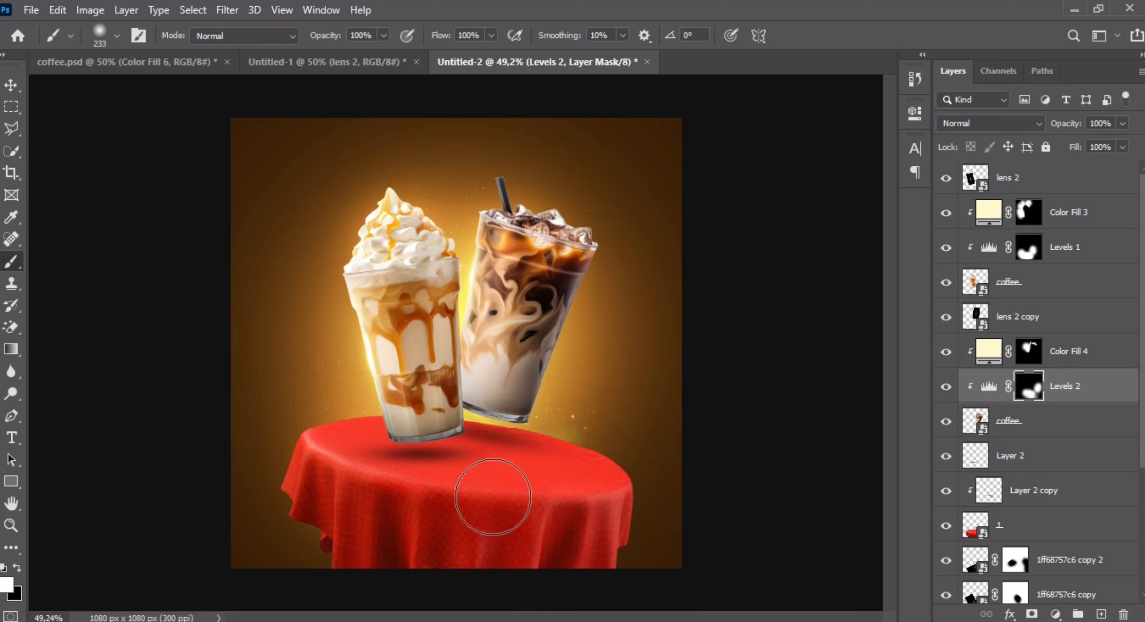
pyautogui.scroll(-2, 495, 399)
pyautogui.keyDown('alt'); pyautogui.rightClick(494, 372); pyautogui.keyUp('alt')
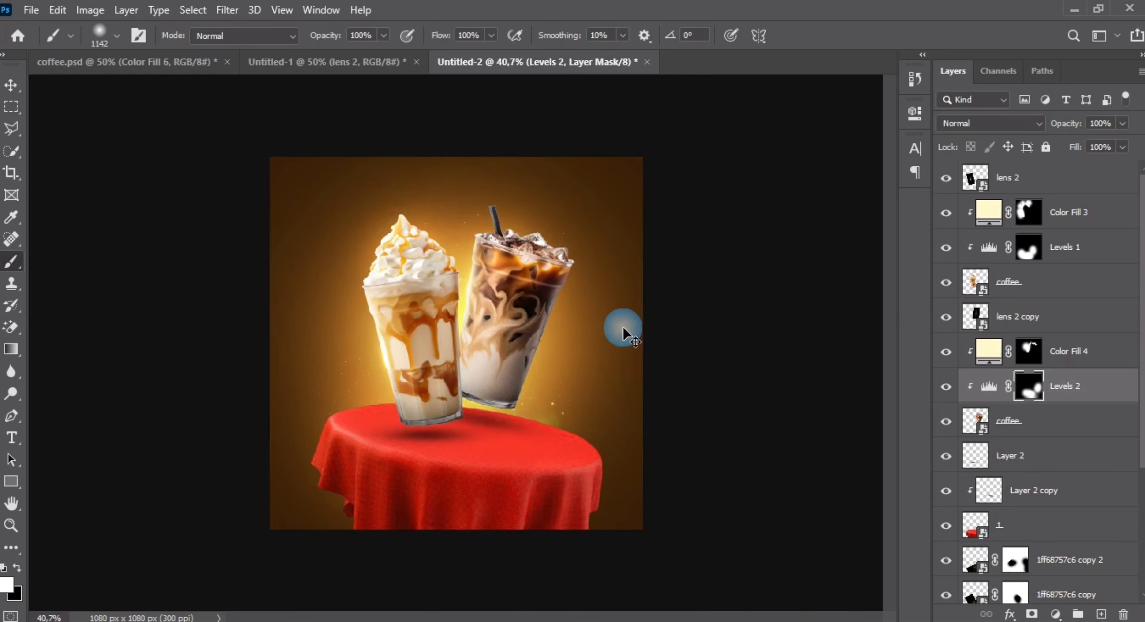
pyautogui.scroll(-1, 480, 382)
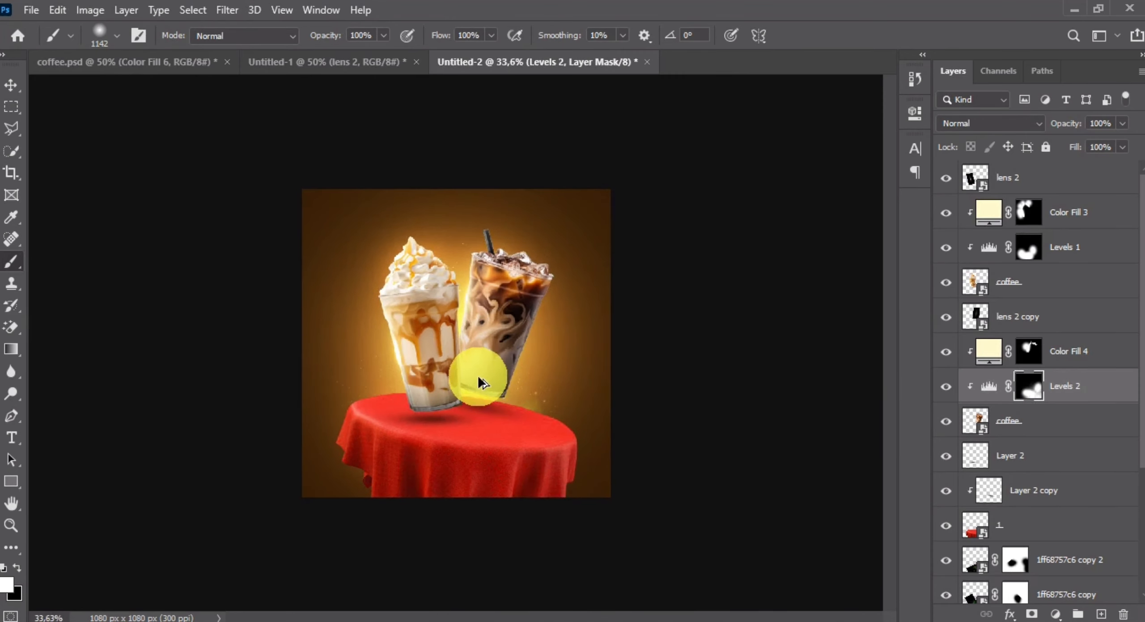
pyautogui.scroll(1, 481, 383)
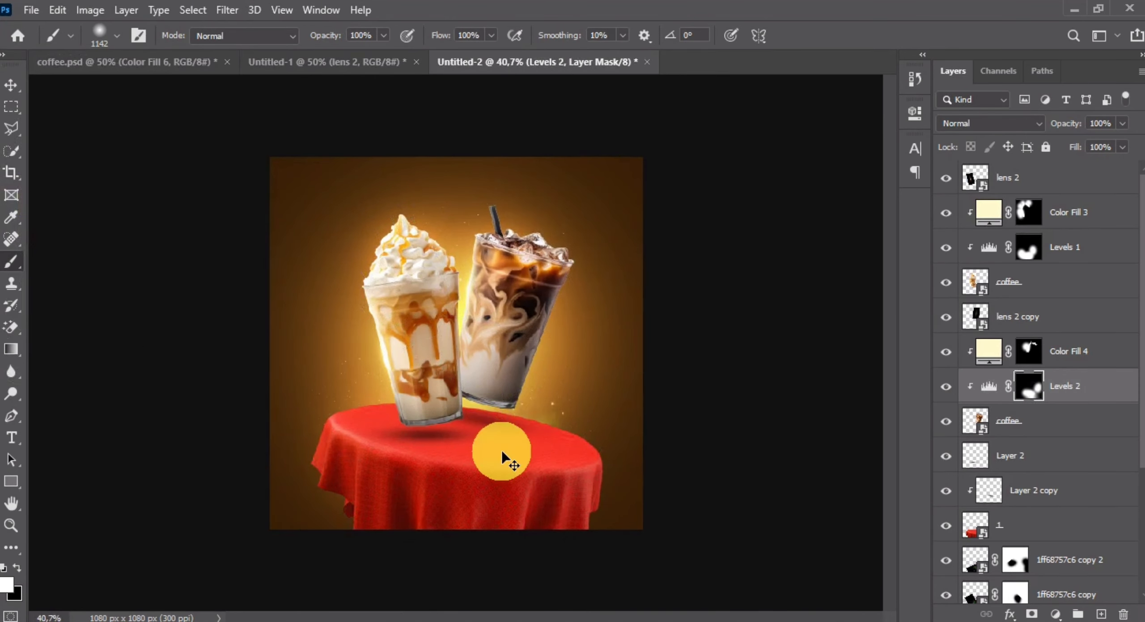
pyautogui.hotkey('ctrl', 'z')
pyautogui.hotkey('ctrl', 'z')
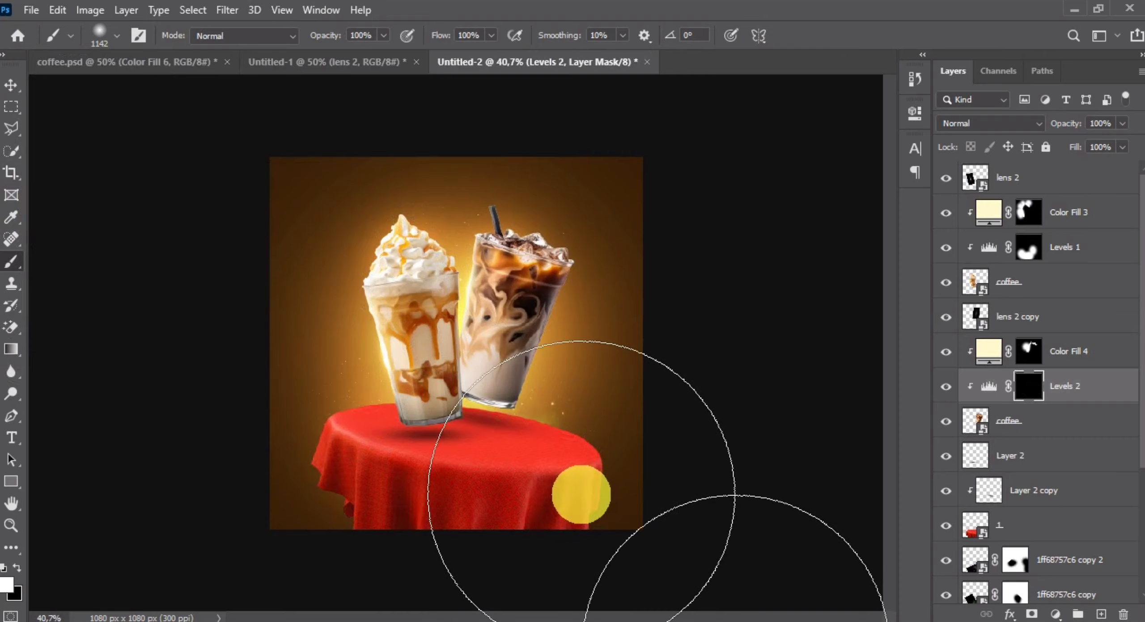
# Paint the Levels 2 mask with soft white brushes of about 1142 px and 248 px to darken the iced latte's lower part.
pyautogui.click(566, 489)
pyautogui.scroll(-1, 552, 454)
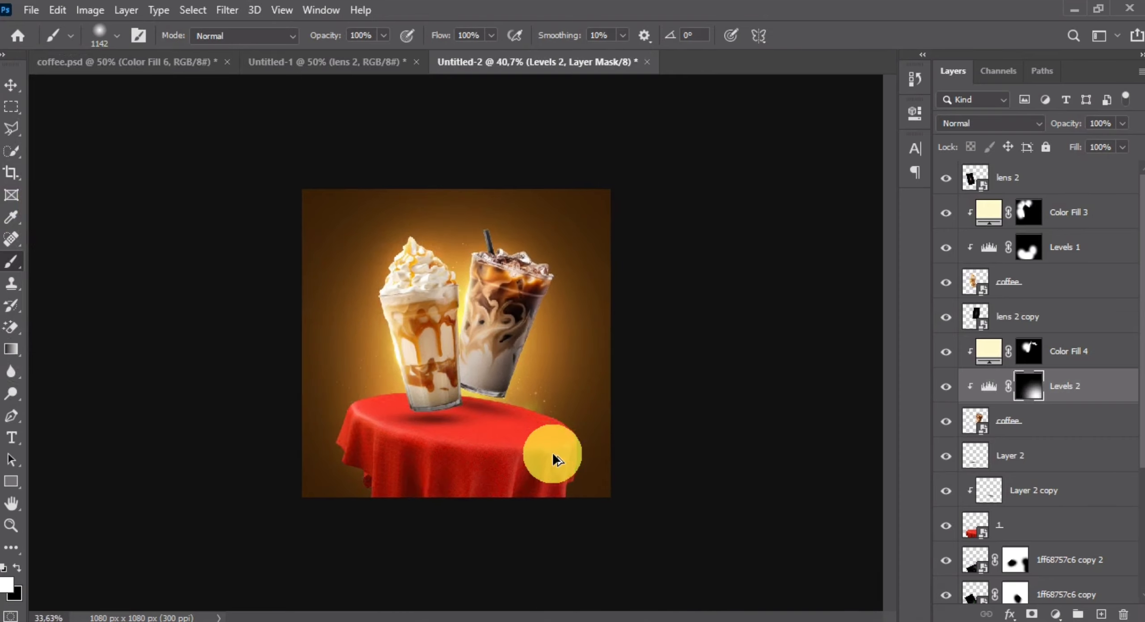
pyautogui.scroll(2, 532, 448)
pyautogui.moveTo(521, 435); pyautogui.dragTo(394, 449)
pyautogui.scroll(1, 483, 464)
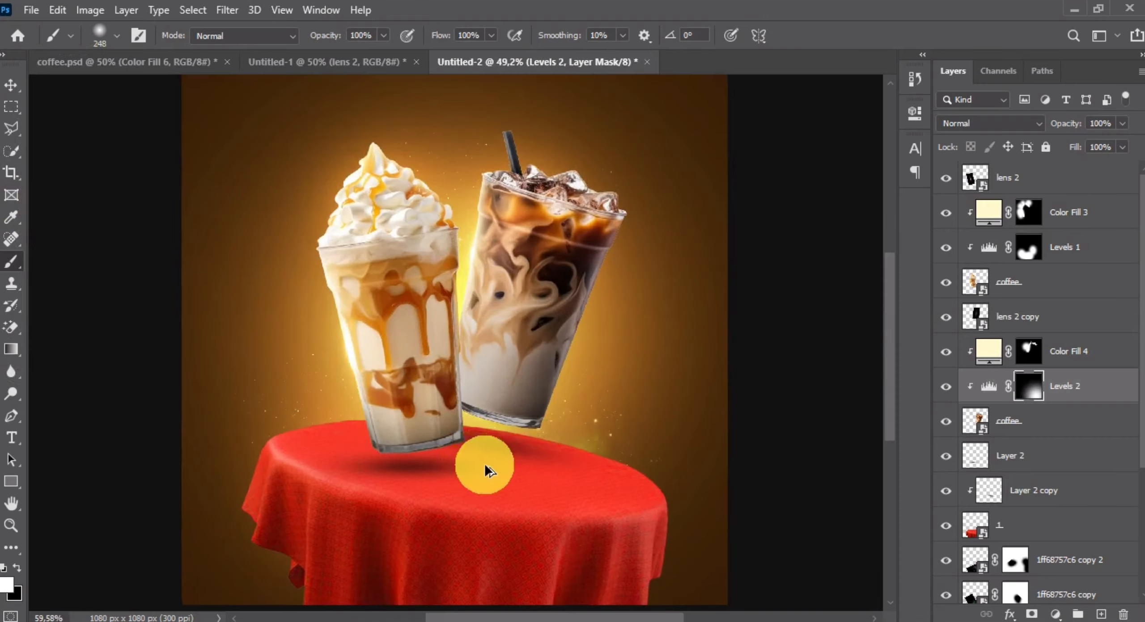
pyautogui.scroll(1, 490, 471)
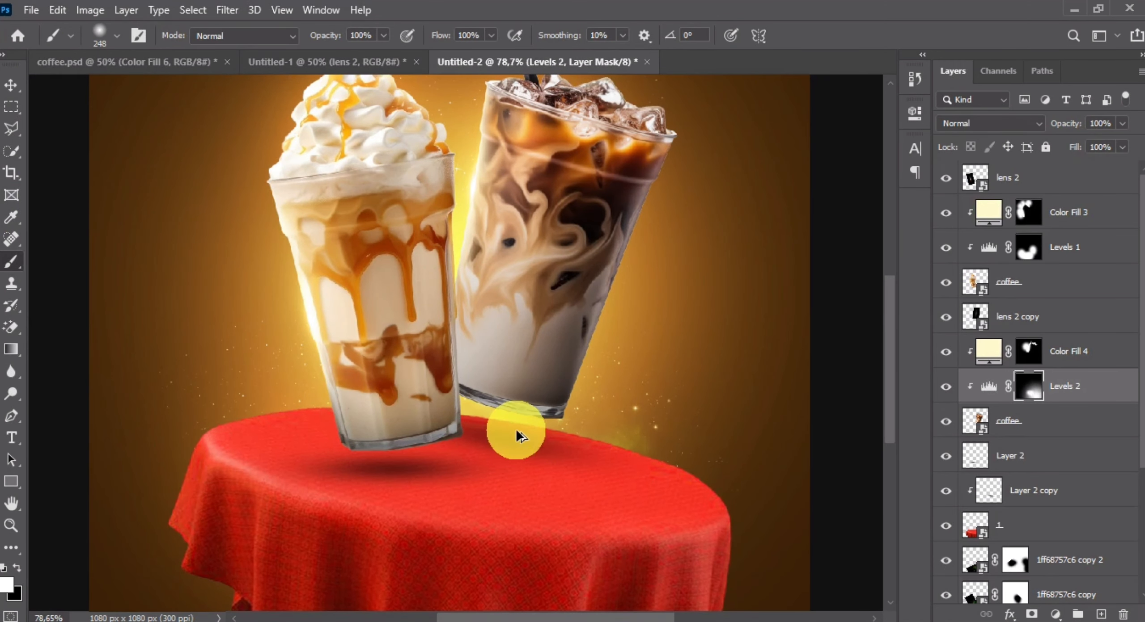
pyautogui.scroll(-1, 512, 428)
pyautogui.scroll(-1, 510, 427)
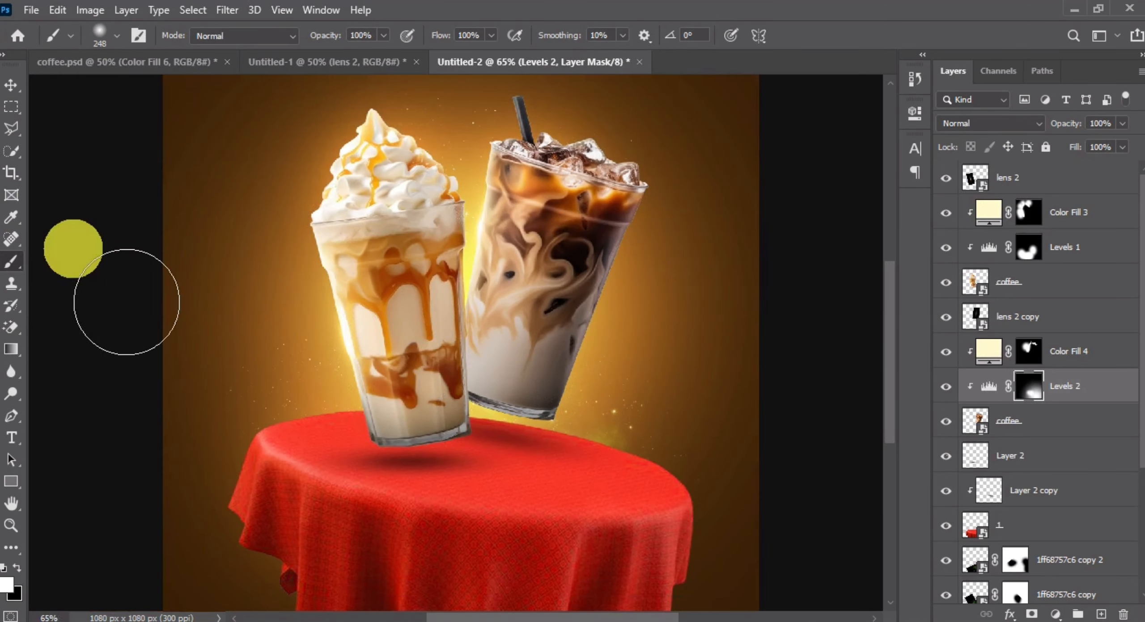
pyautogui.click(12, 85)
pyautogui.click(778, 289)
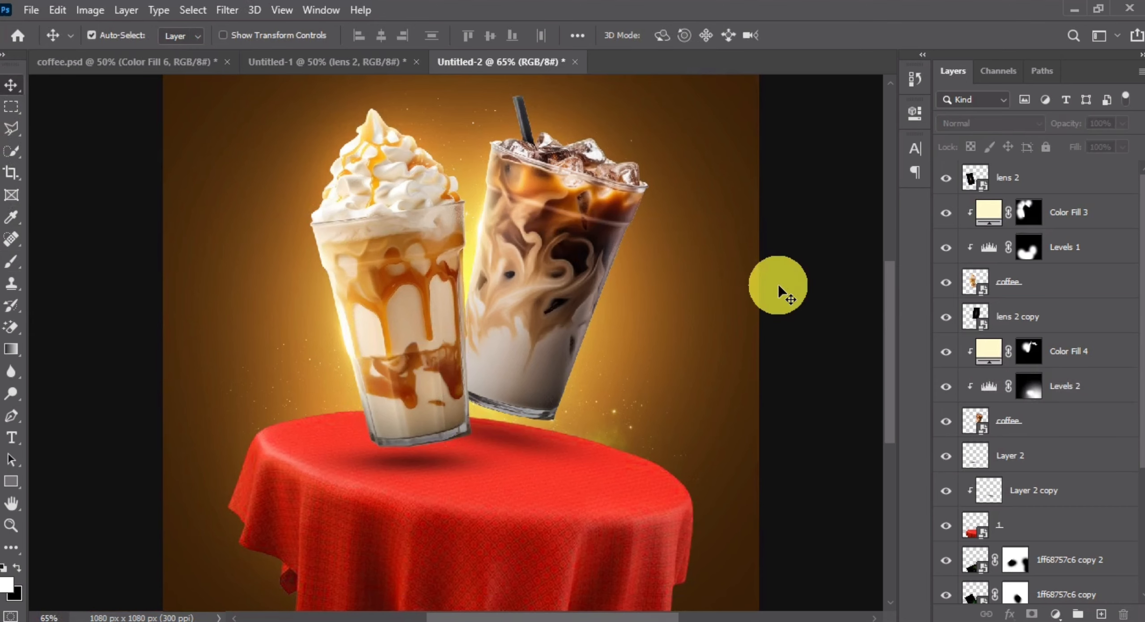
pyautogui.hotkey('ctrl', '-')
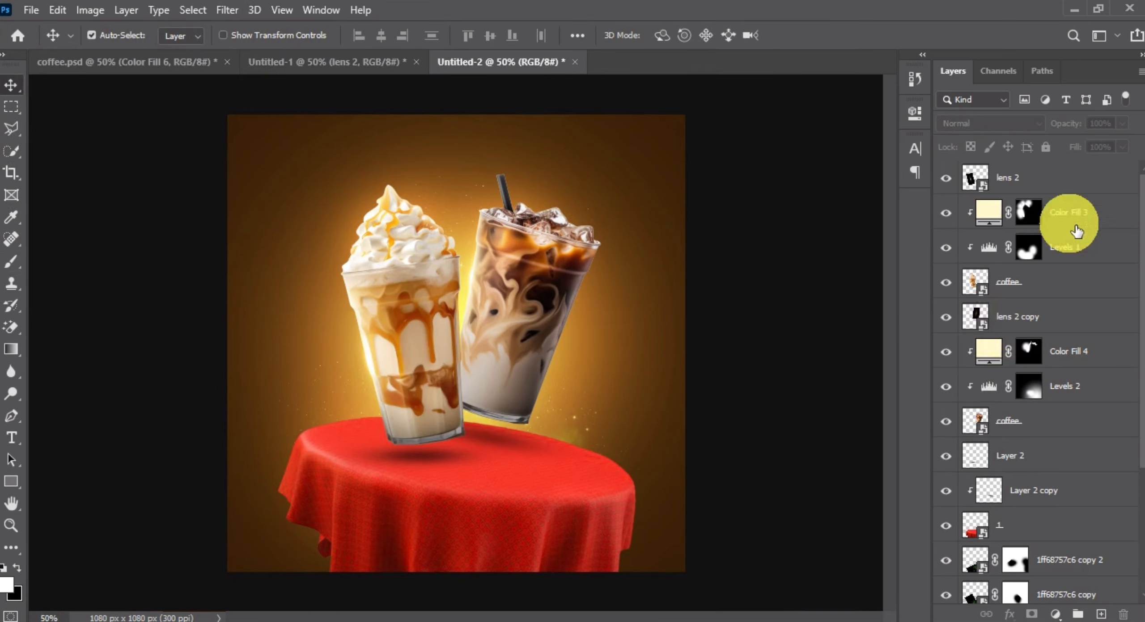
# Add a new layer above lens 2 and paint a soft white glow on the whipped cream's tip with a 64 px brush.
pyautogui.click(1073, 198)
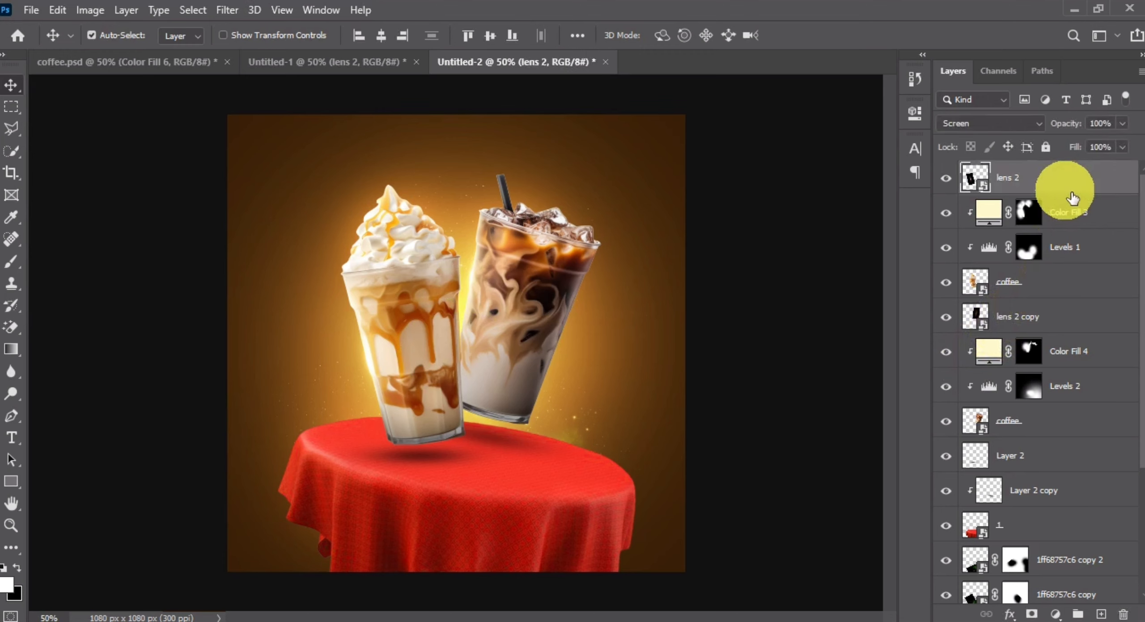
pyautogui.click(1101, 614)
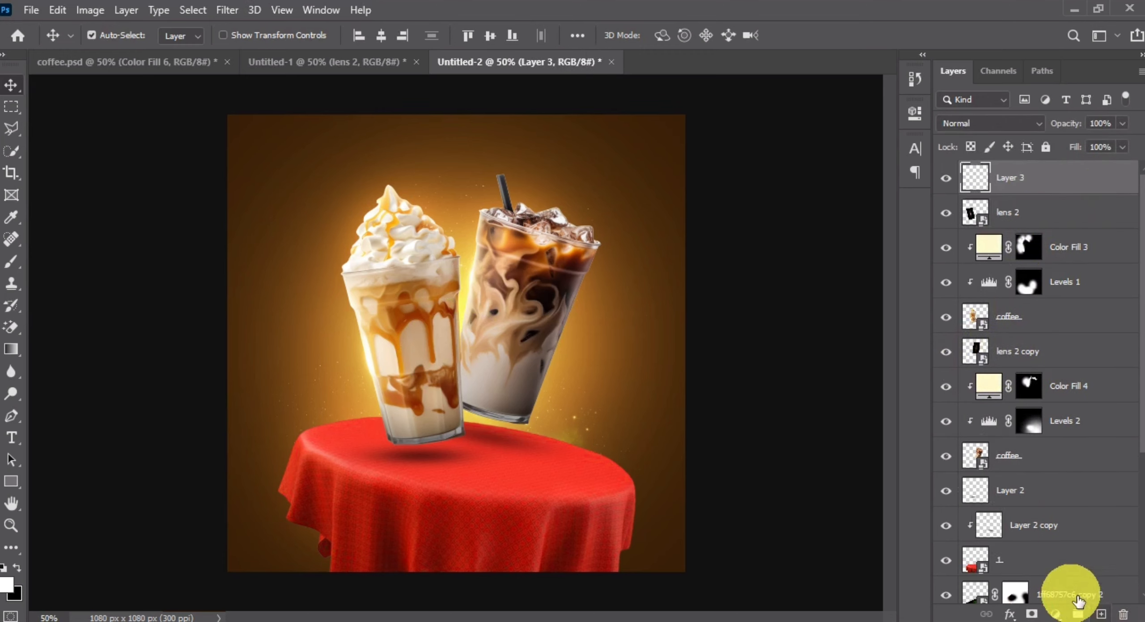
pyautogui.click(11, 261)
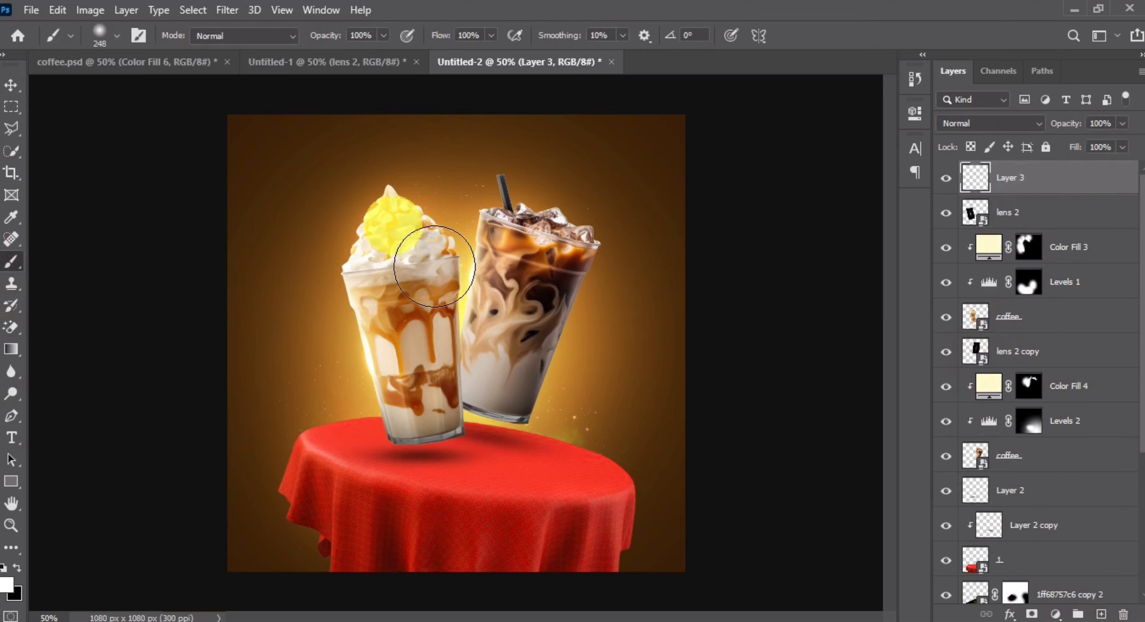
pyautogui.moveTo(380, 215); pyautogui.dragTo(341, 210)
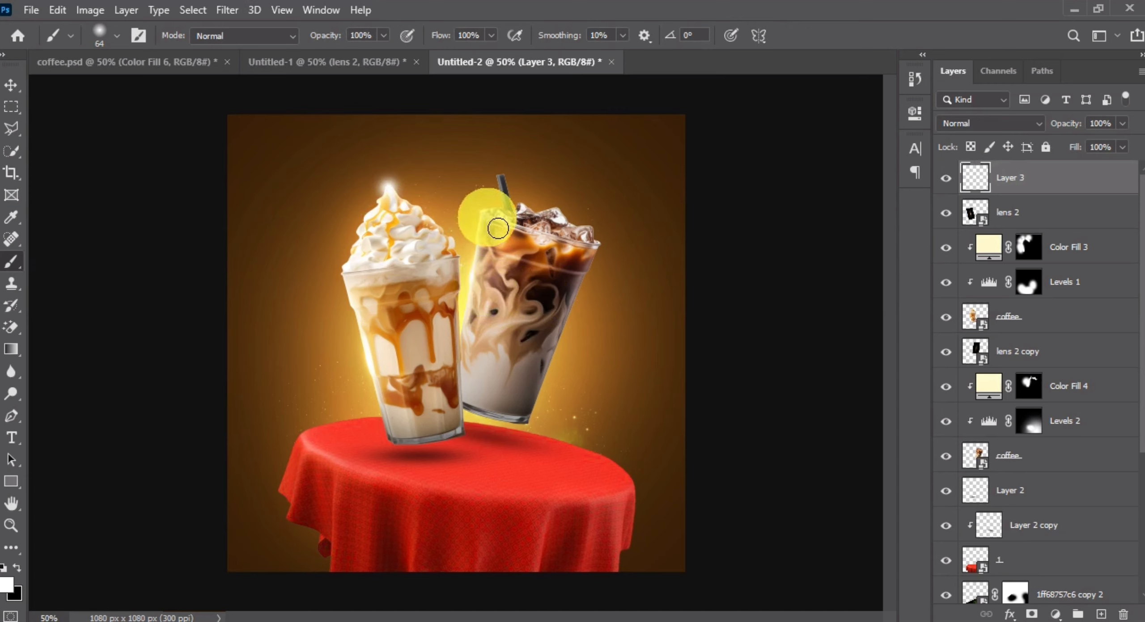
pyautogui.click(11, 84)
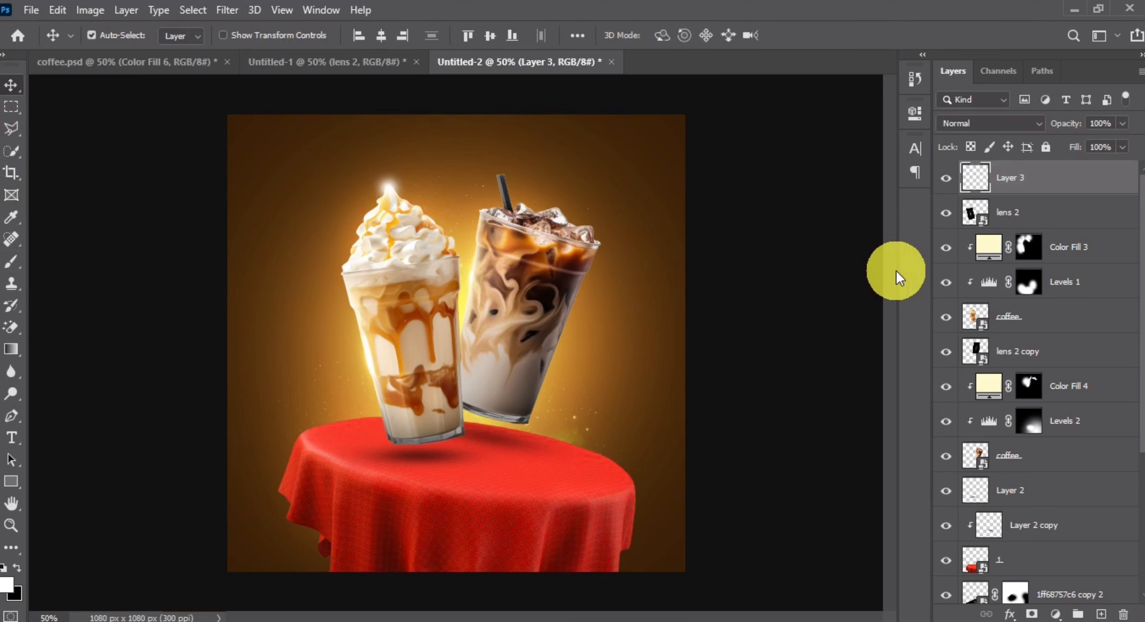
# Add another new layer on top and paint a soft white highlight on the iced latte's rim with the 64 px brush.
pyautogui.click(1101, 614)
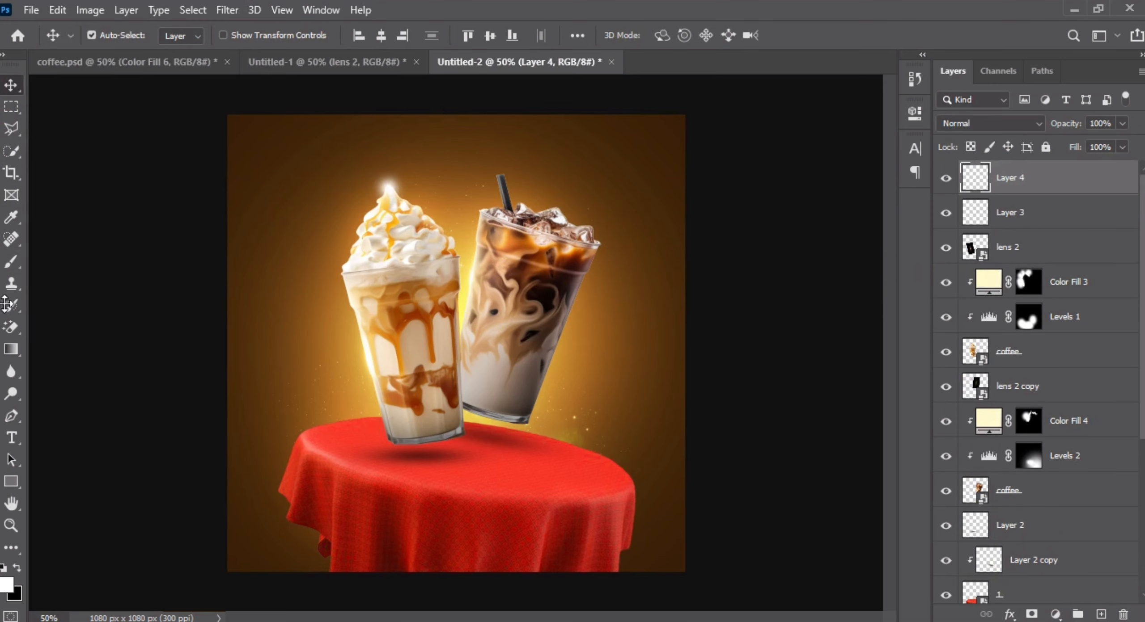
pyautogui.click(11, 263)
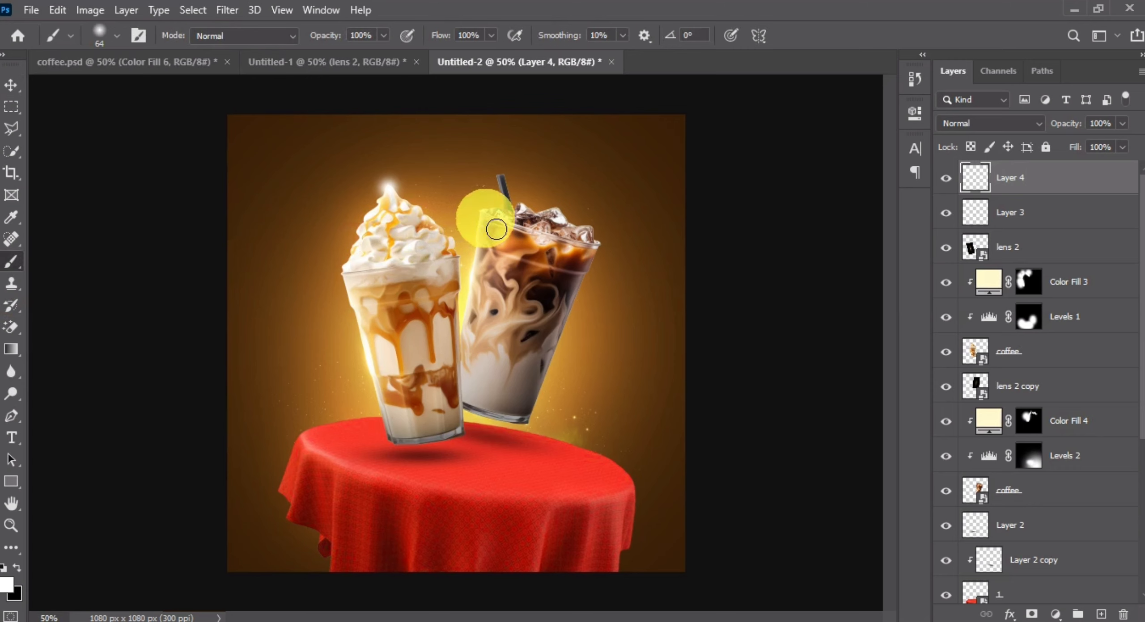
pyautogui.click(9, 86)
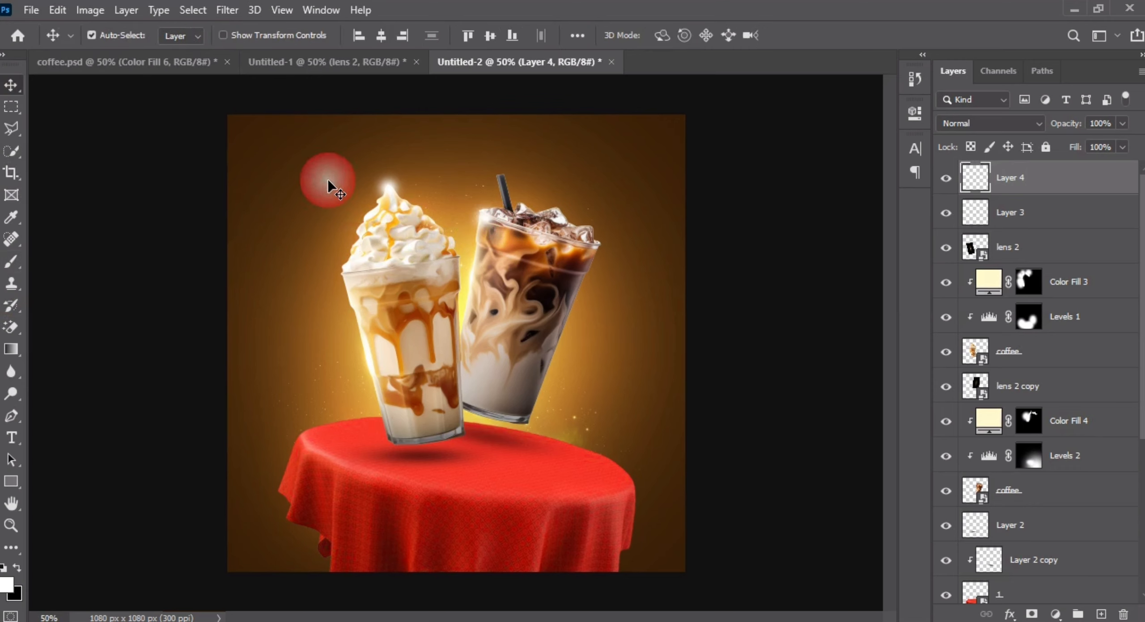
# Select the Layer 3 glow and reposition it slightly on the tip of the whipped cream.
pyautogui.keyDown('ctrl'); pyautogui.click(389, 193); pyautogui.keyUp('ctrl')
pyautogui.moveTo(392, 197); pyautogui.dragTo(392, 193)
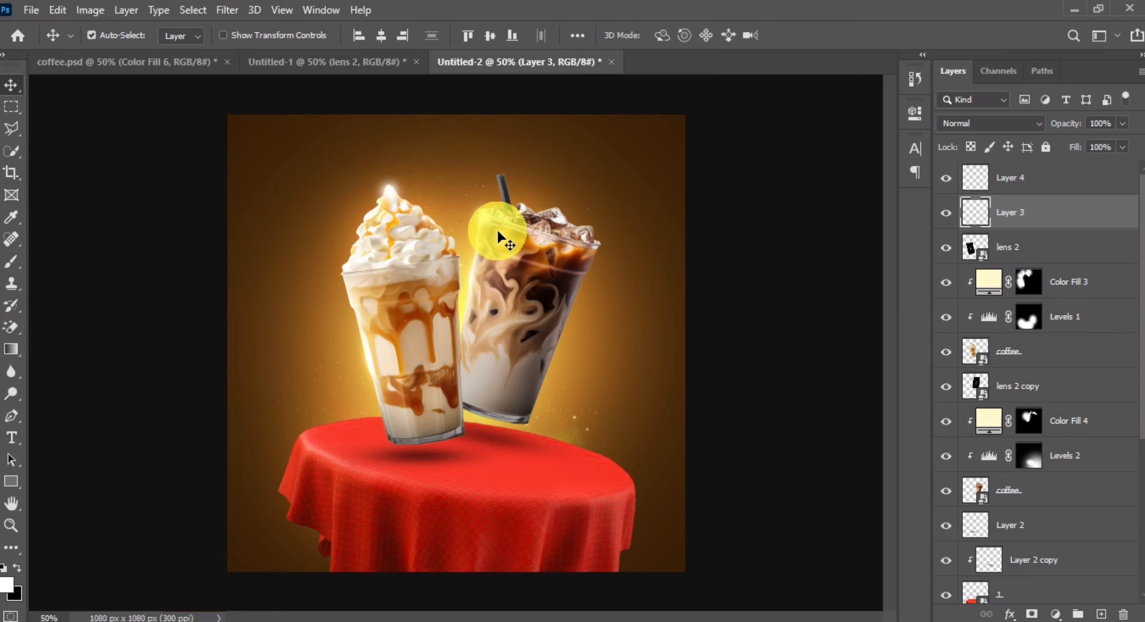
pyautogui.hotkey('ctrl', '-')
pyautogui.hotkey('ctrl', '-')
pyautogui.hotkey('ctrl', '+')
pyautogui.hotkey('ctrl', '+')
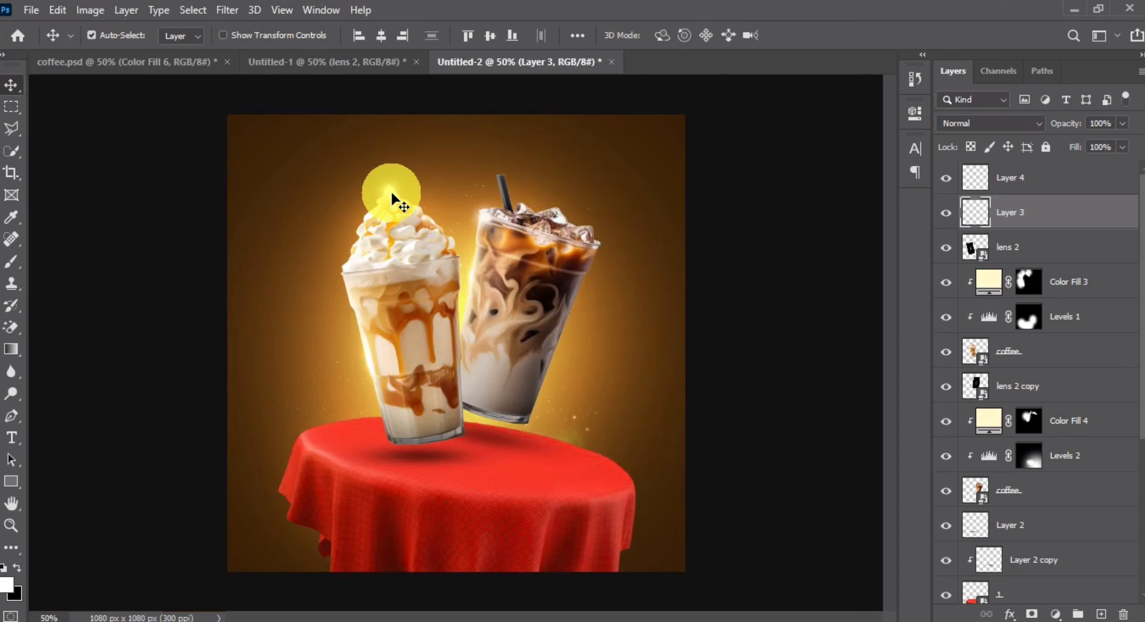
# Duplicate the Layer 3 glow, stretch and tilt it about 18° along the whipped cream's left side, and set the copy's opacity to 82%.
pyautogui.hotkey('ctrl', 'j')
pyautogui.keyDown('ctrl'); pyautogui.click(341, 286); pyautogui.keyUp('ctrl')
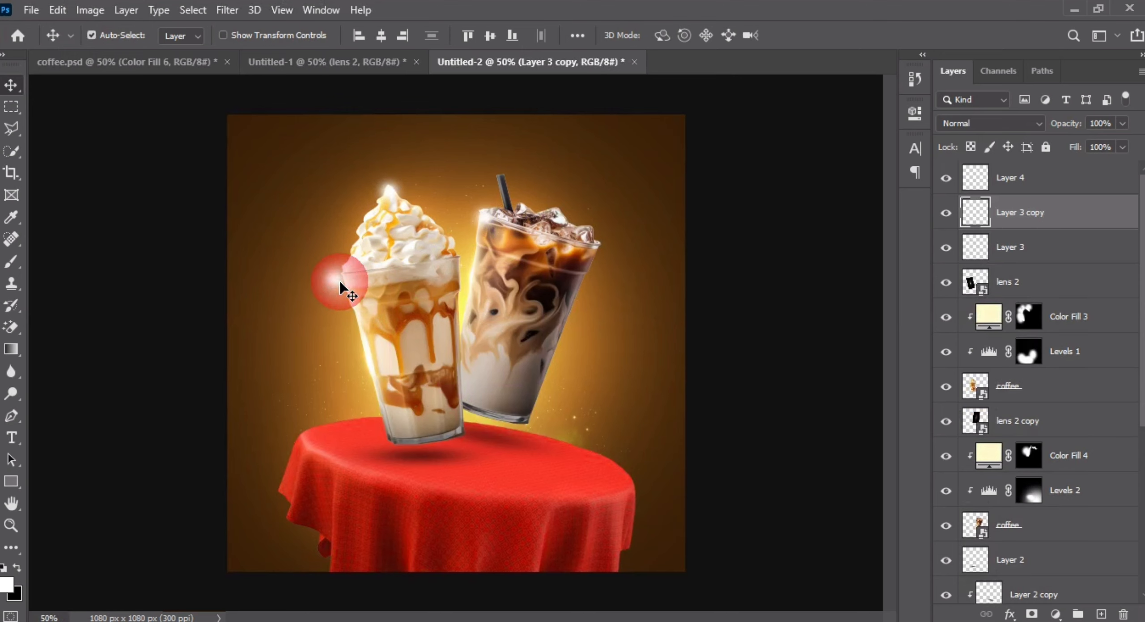
pyautogui.hotkey('ctrl', 't')
pyautogui.moveTo(357, 259); pyautogui.dragTo(409, 188)
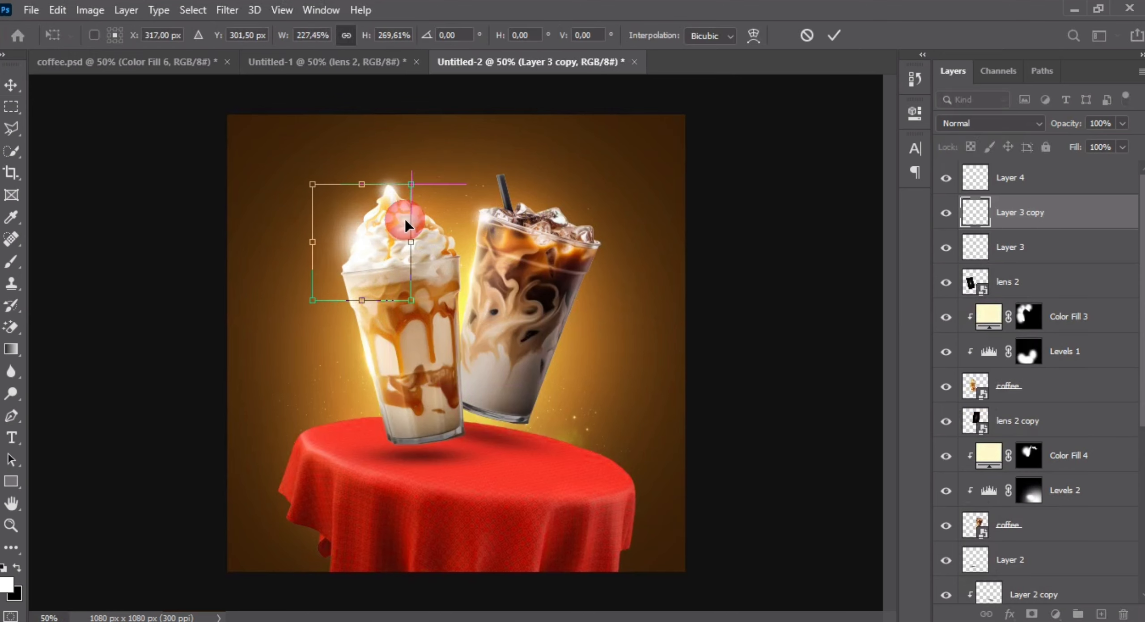
pyautogui.moveTo(408, 242); pyautogui.dragTo(378, 249)
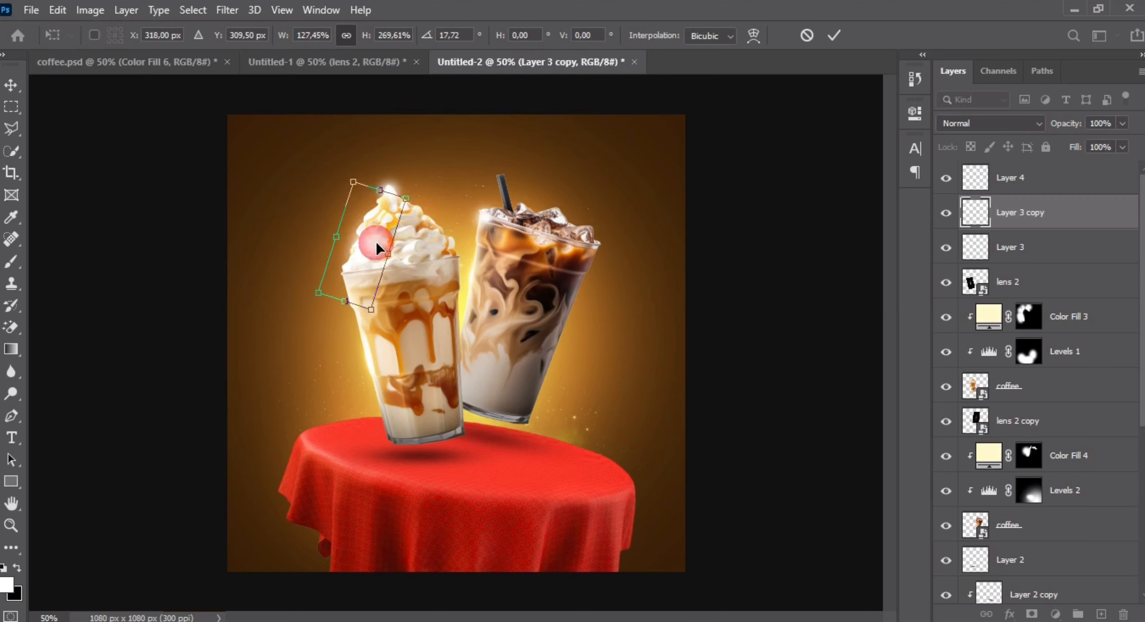
pyautogui.press('Return')
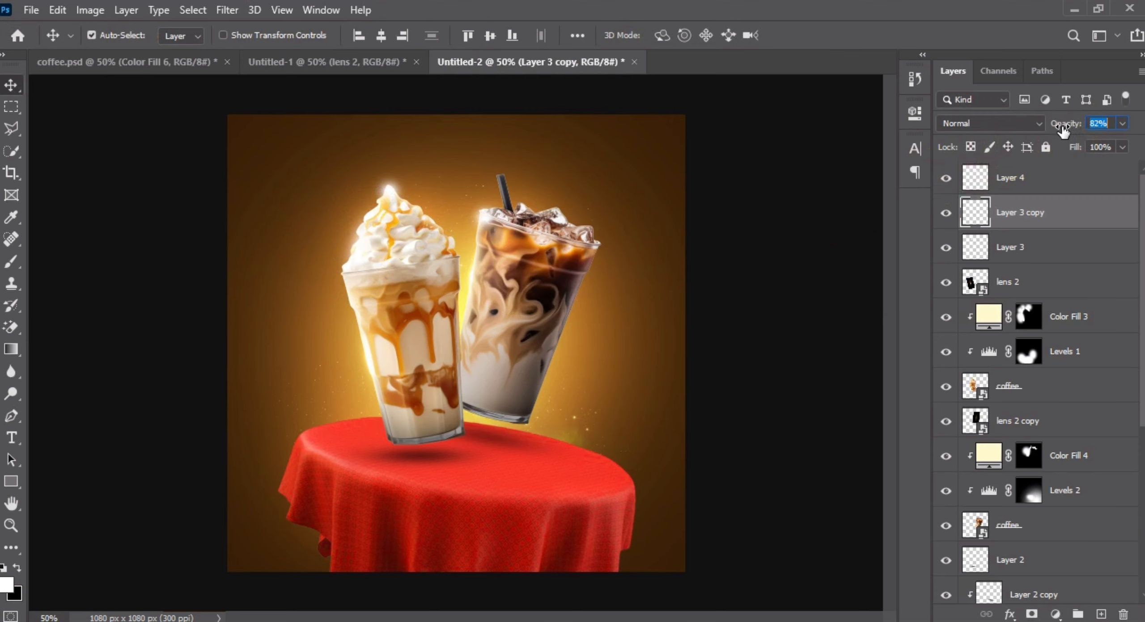
pyautogui.scroll(1, 469, 318)
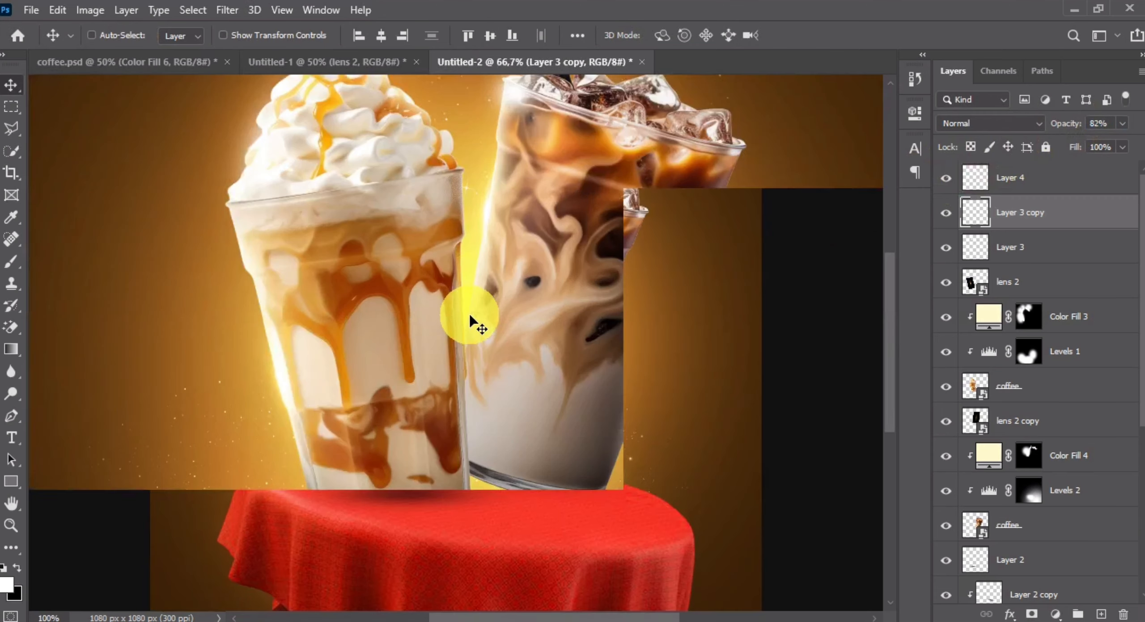
pyautogui.scroll(-2, 470, 317)
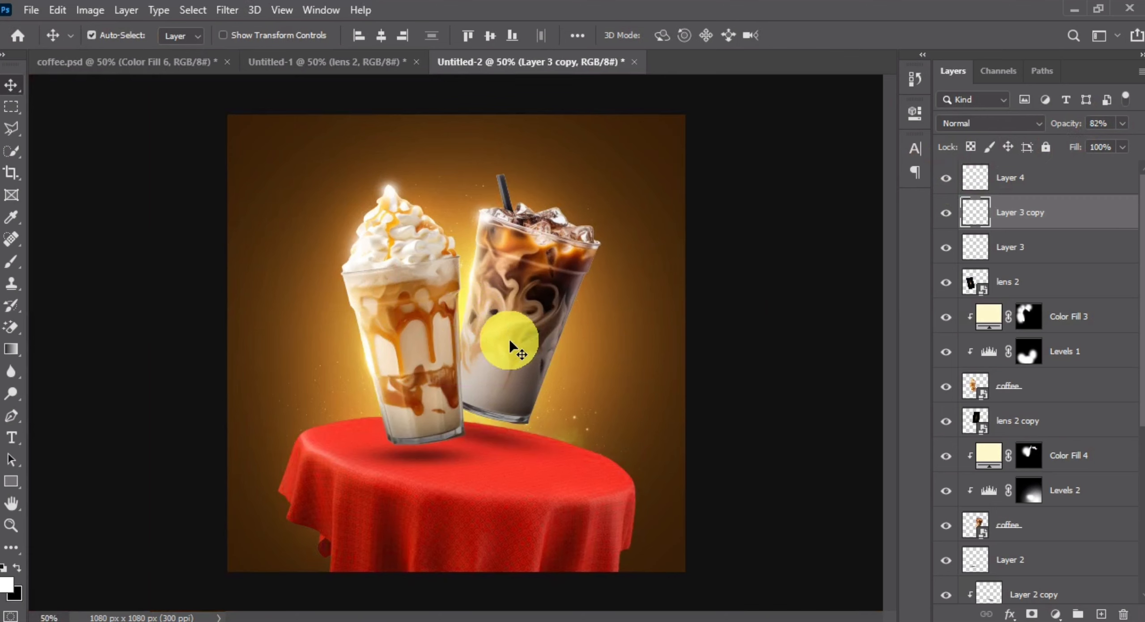
# Stretch the Layer 2 shadow beneath the coffees horizontally to about 106.5% of its width.
pyautogui.click(430, 465)
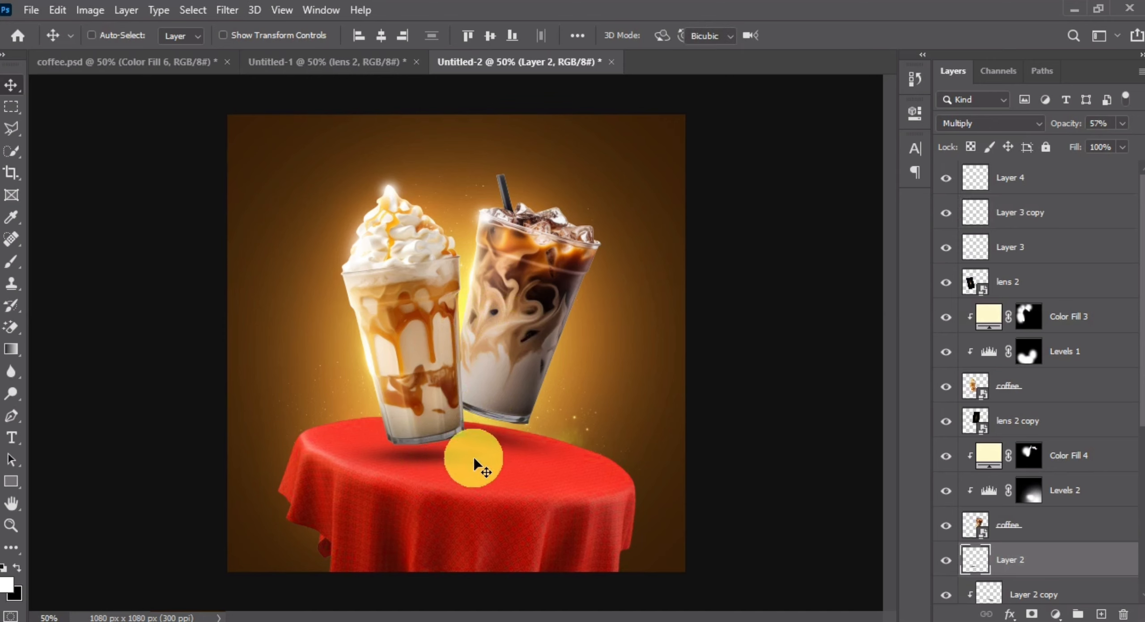
pyautogui.hotkey('ctrl', 't')
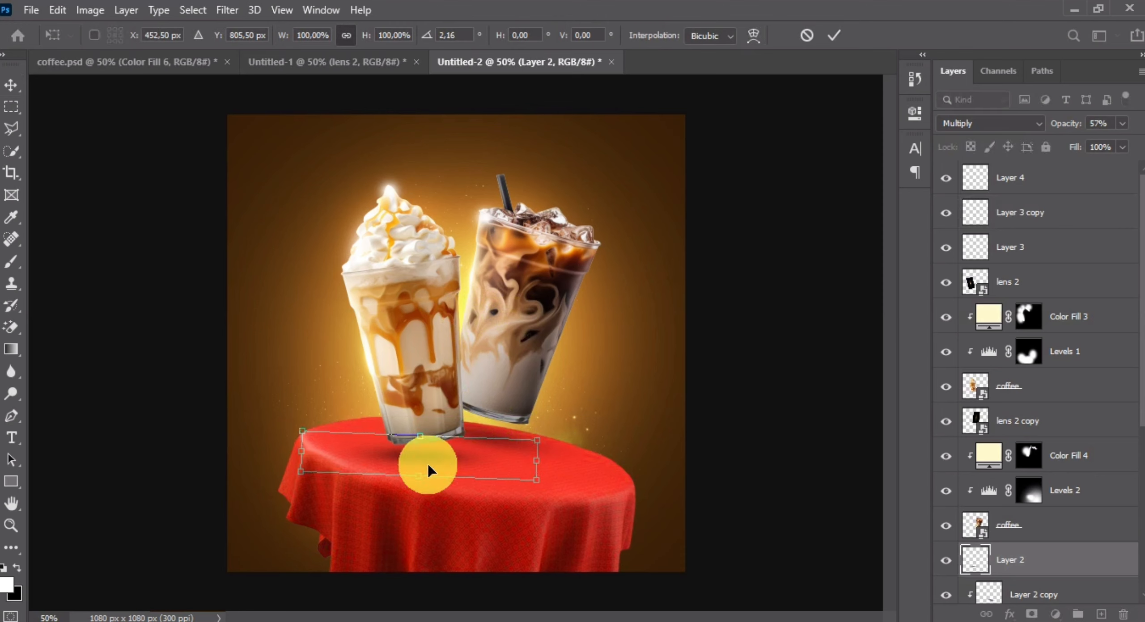
pyautogui.moveTo(301, 453); pyautogui.dragTo(295, 459)
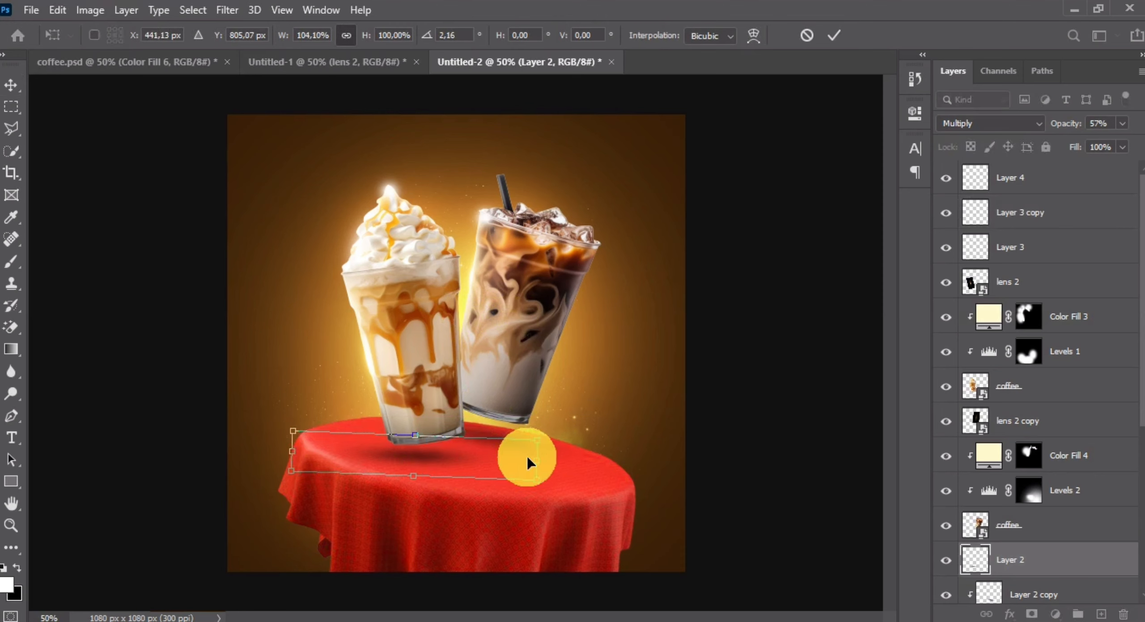
pyautogui.moveTo(528, 463); pyautogui.dragTo(552, 469)
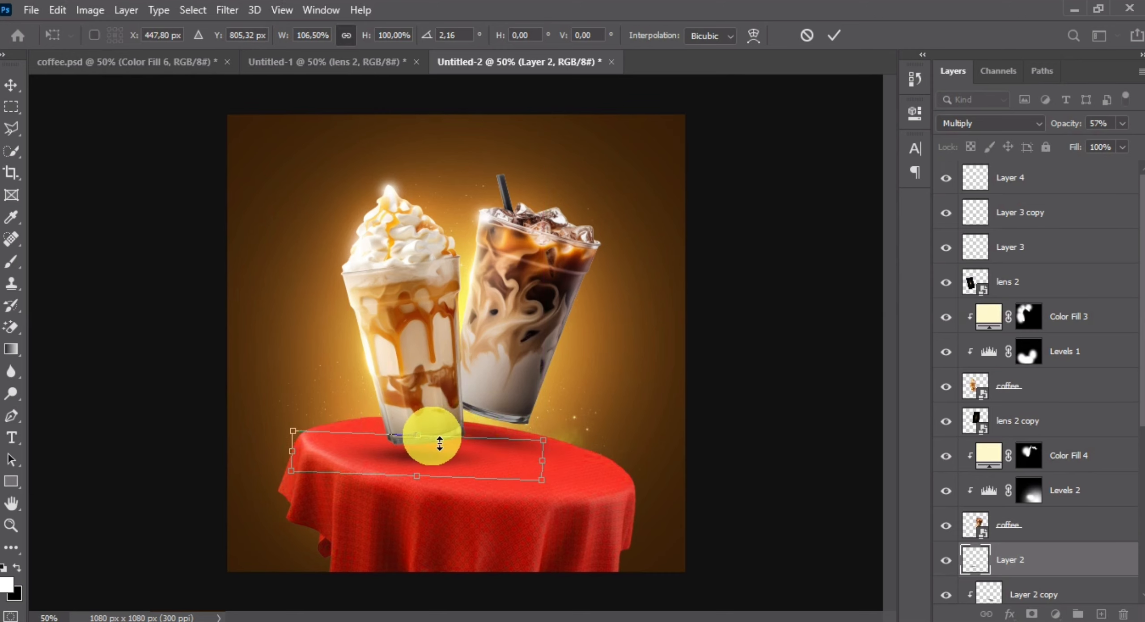
pyautogui.doubleClick(435, 438)
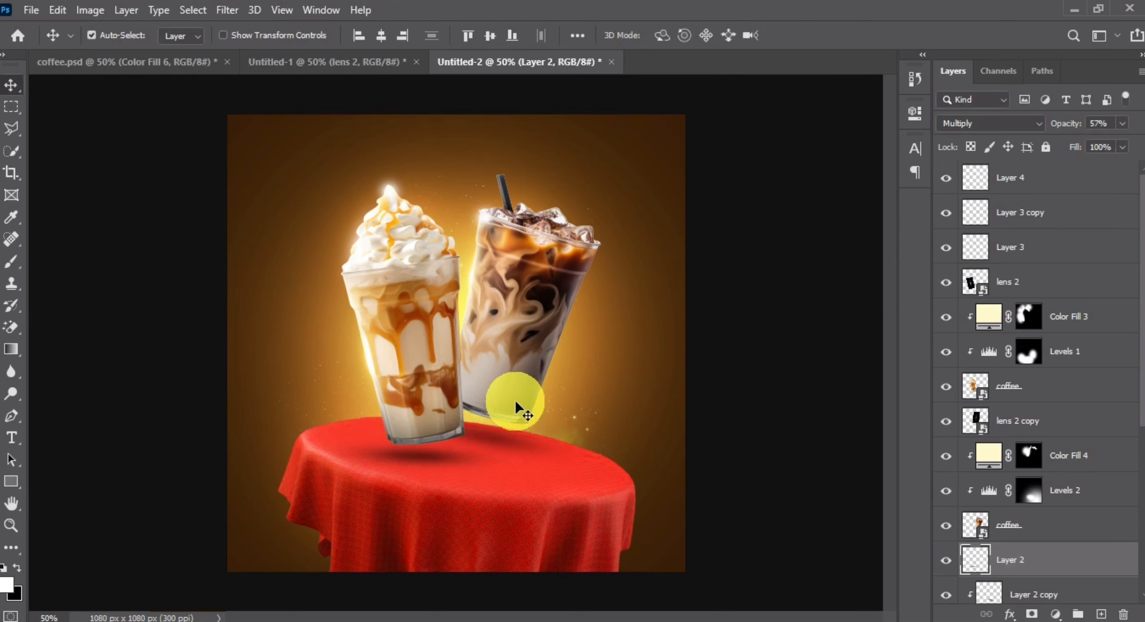
pyautogui.hotkey('ctrl', '-')
pyautogui.hotkey('ctrl', '-')
pyautogui.hotkey('ctrl', '+')
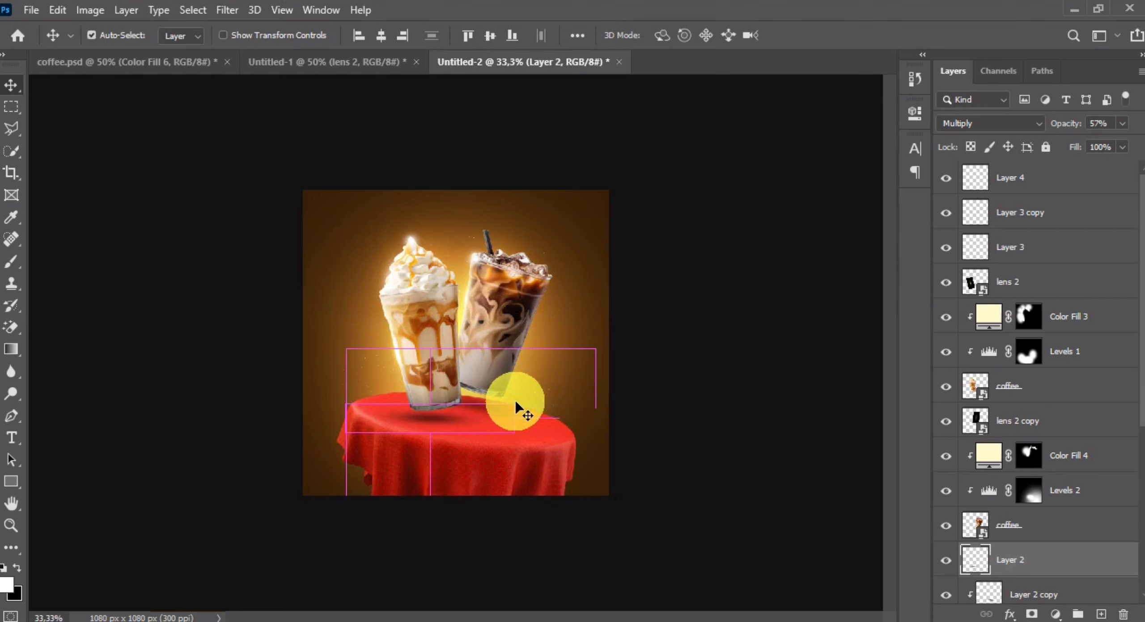
pyautogui.hotkey('ctrl', '+')
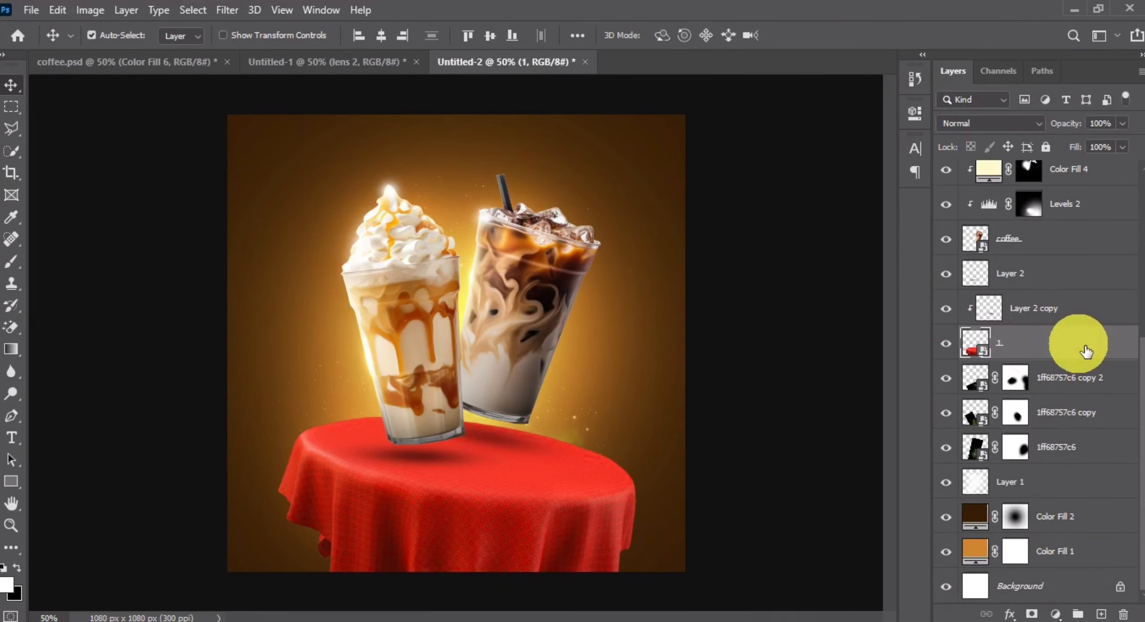
# Add a Levels adjustment clipped to the table layer with output white at 112, and invert its mask to black.
pyautogui.click(1056, 613)
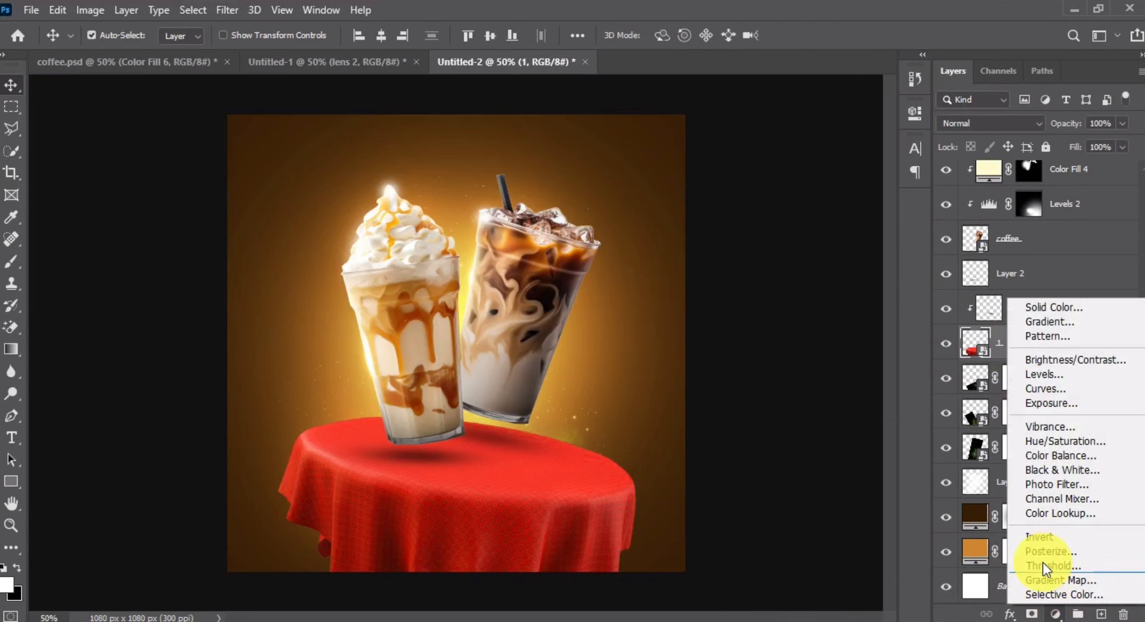
pyautogui.click(1050, 373)
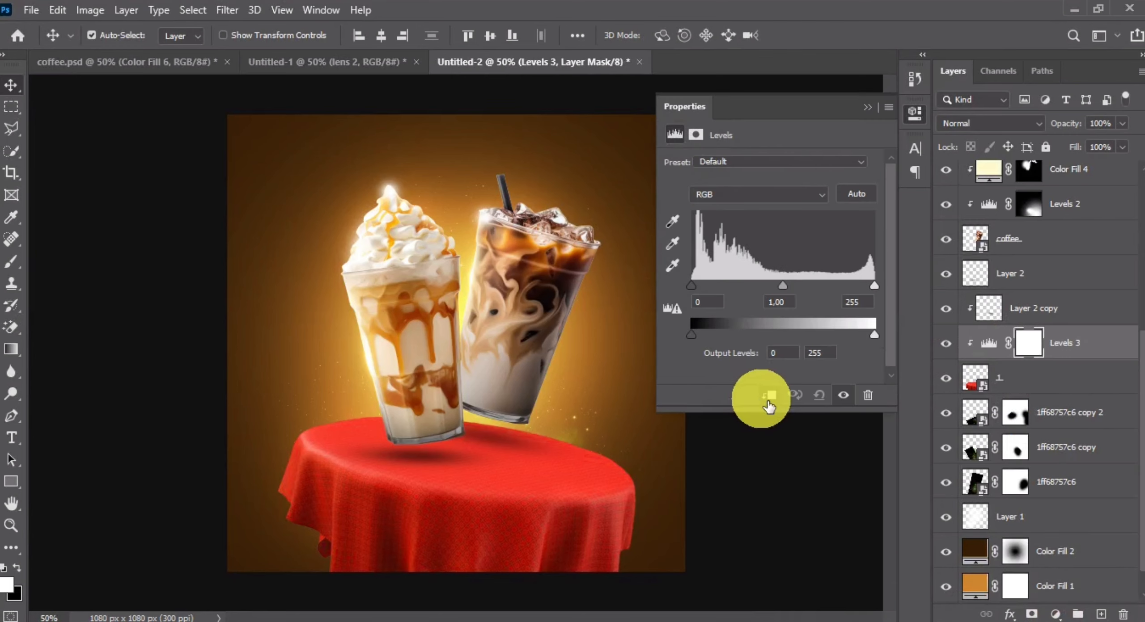
pyautogui.moveTo(865, 334); pyautogui.dragTo(772, 344)
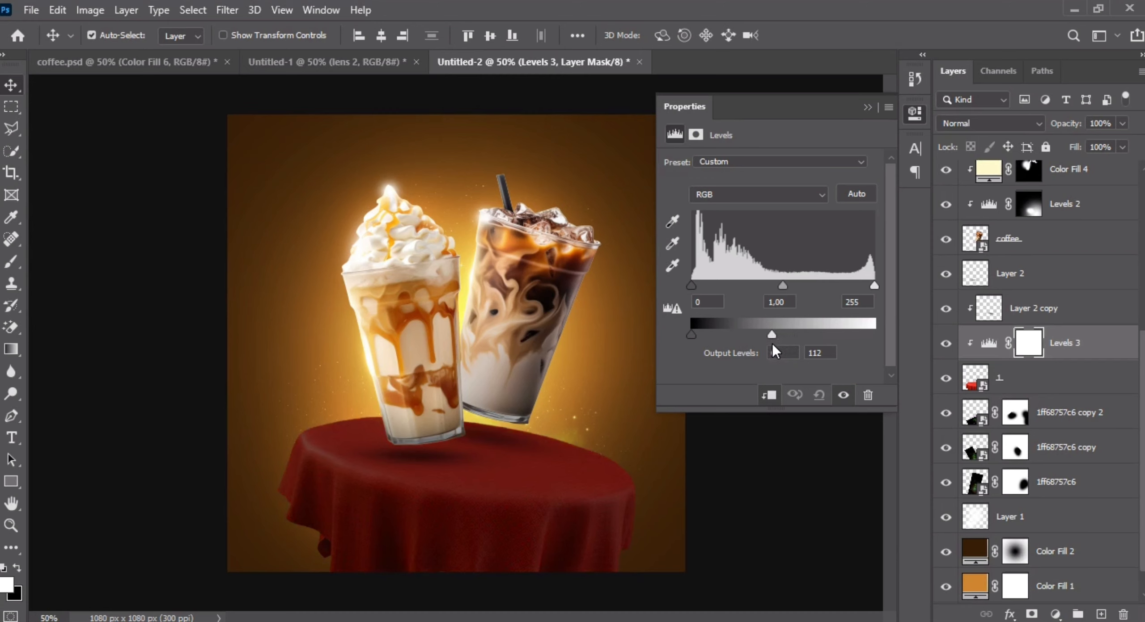
pyautogui.click(869, 107)
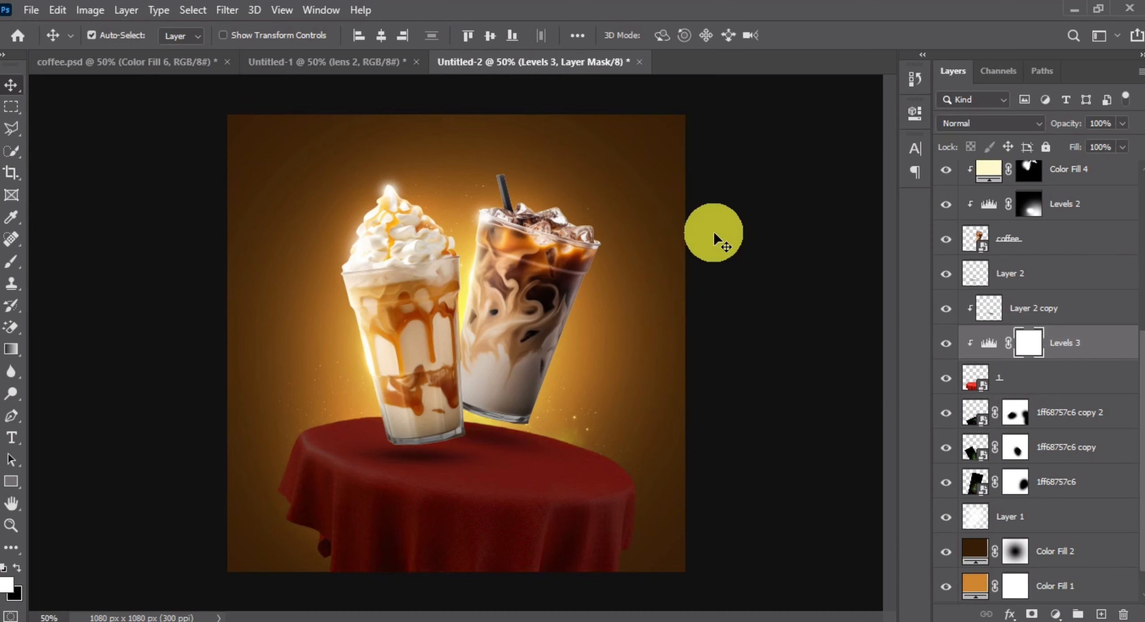
pyautogui.hotkey('ctrl', 'i')
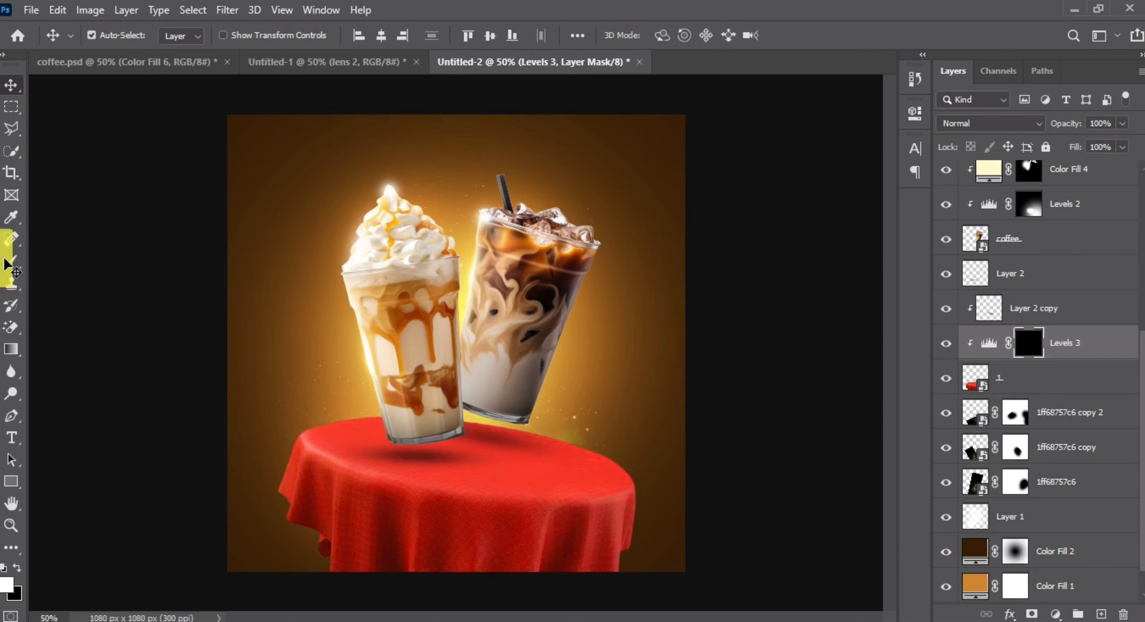
# Paint white on the Levels 3 mask with large soft brushes to darken the tablecloth's lower right area.
pyautogui.click(15, 266)
pyautogui.scroll(-3, 479, 445)
pyautogui.moveTo(494, 442); pyautogui.dragTo(620, 447)
pyautogui.click(385, 544)
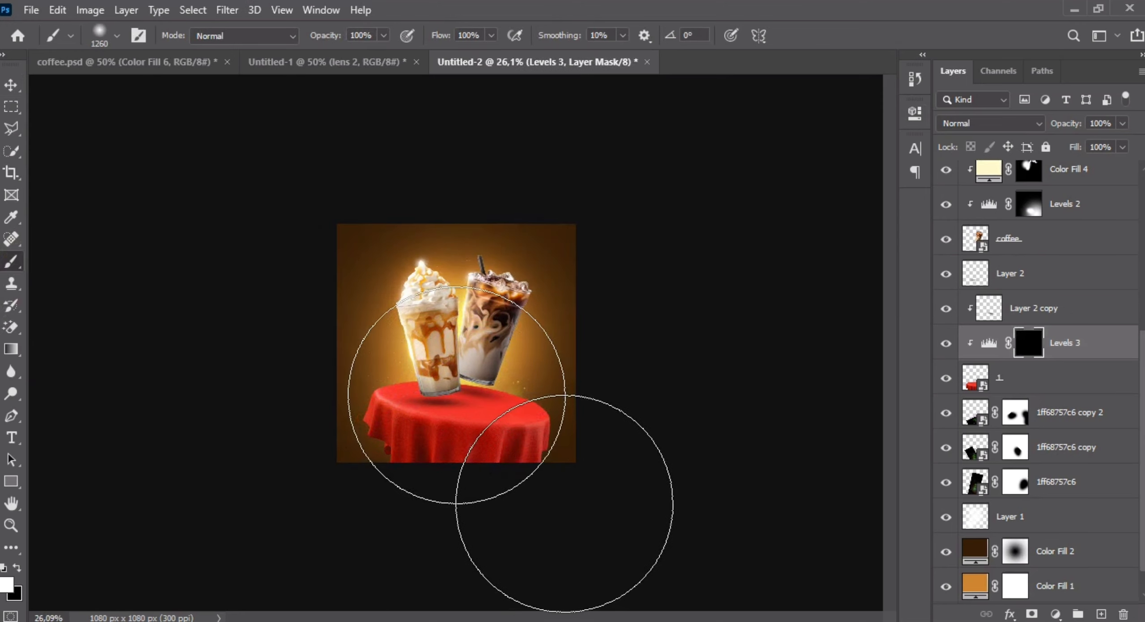
pyautogui.moveTo(461, 399); pyautogui.dragTo(414, 398)
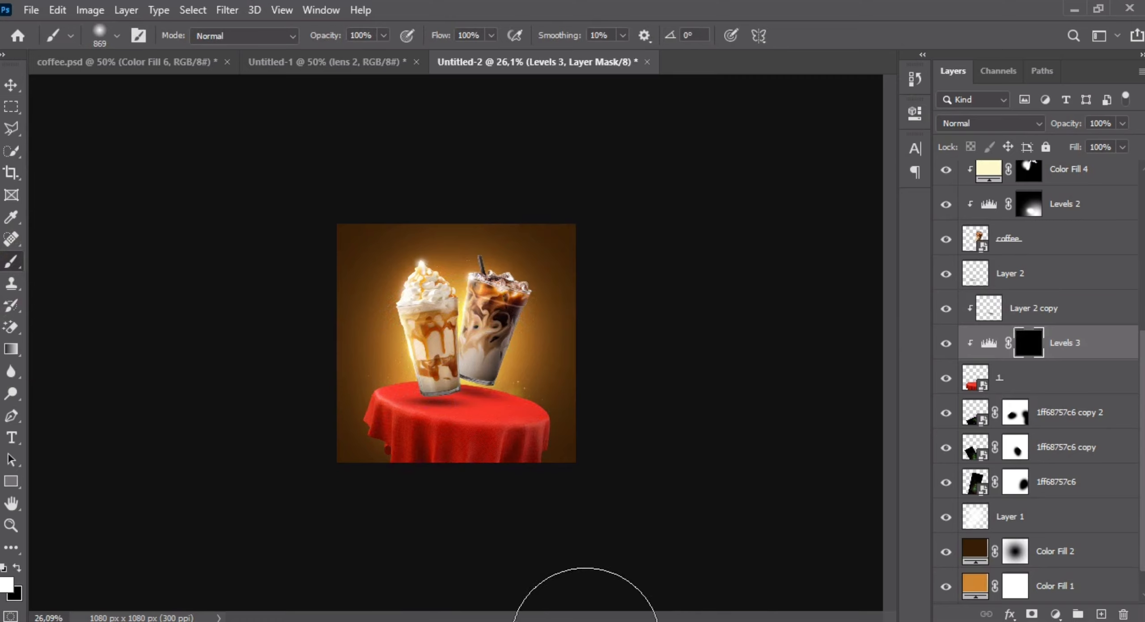
pyautogui.click(462, 558)
pyautogui.moveTo(424, 457)
pyautogui.mouseDown()
pyautogui.moveTo(541, 464)
pyautogui.moveTo(471, 424)
pyautogui.moveTo(500, 465)
pyautogui.moveTo(322, 469)
pyautogui.mouseUp()
pyautogui.click(640, 552)
pyautogui.scroll(5, 472, 429)
pyautogui.click(682, 387)
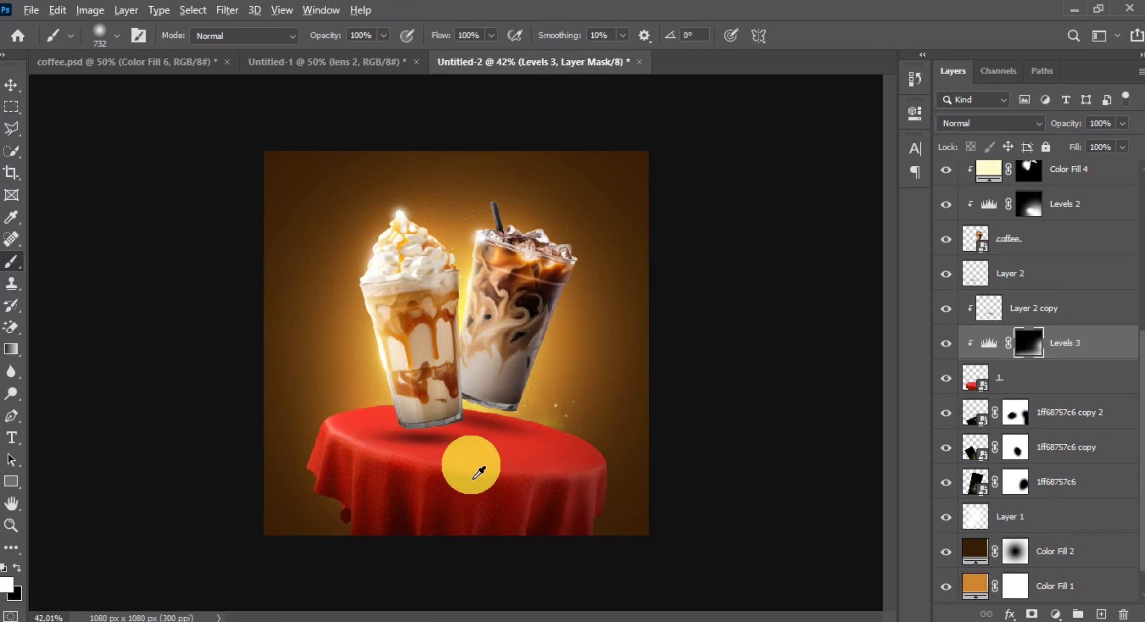
# Extend the darkening on the tablecloth's lower right with a 1291 px brush on the Levels 3 mask, and compare with the adjustment hidden.
pyautogui.scroll(2, 472, 465)
pyautogui.scroll(-3, 477, 468)
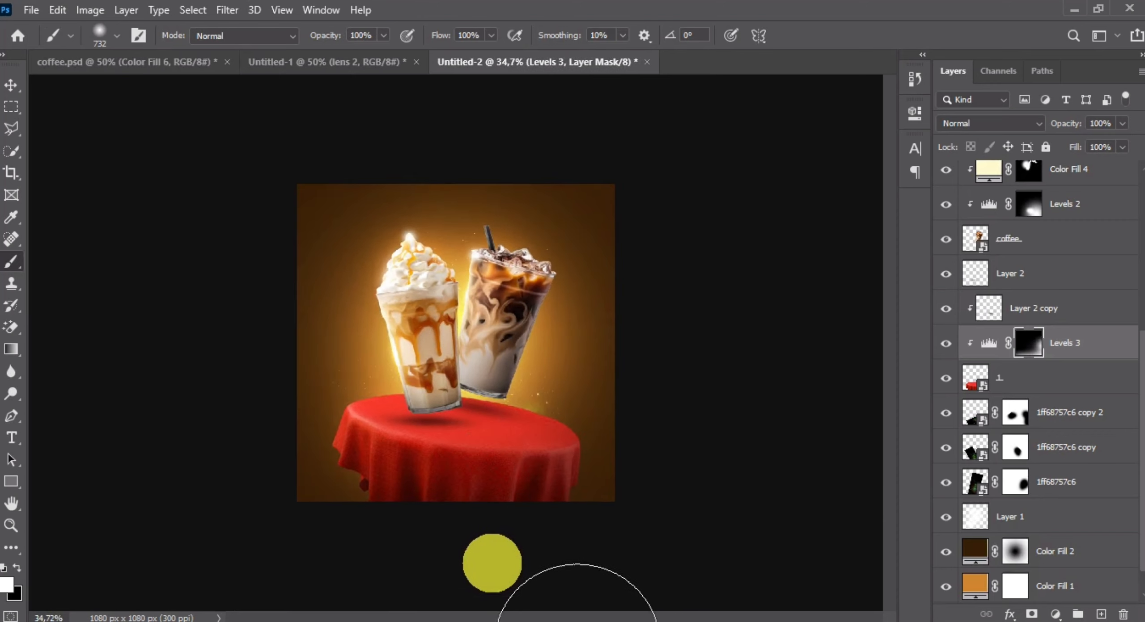
pyautogui.click(771, 620)
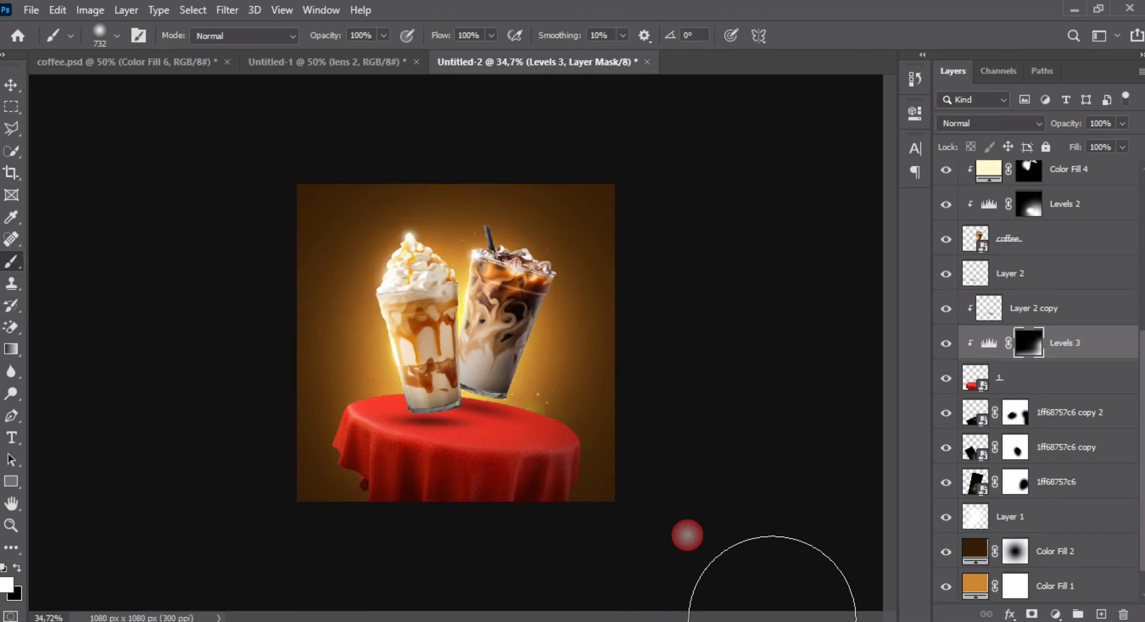
pyautogui.moveTo(567, 490); pyautogui.dragTo(649, 515)
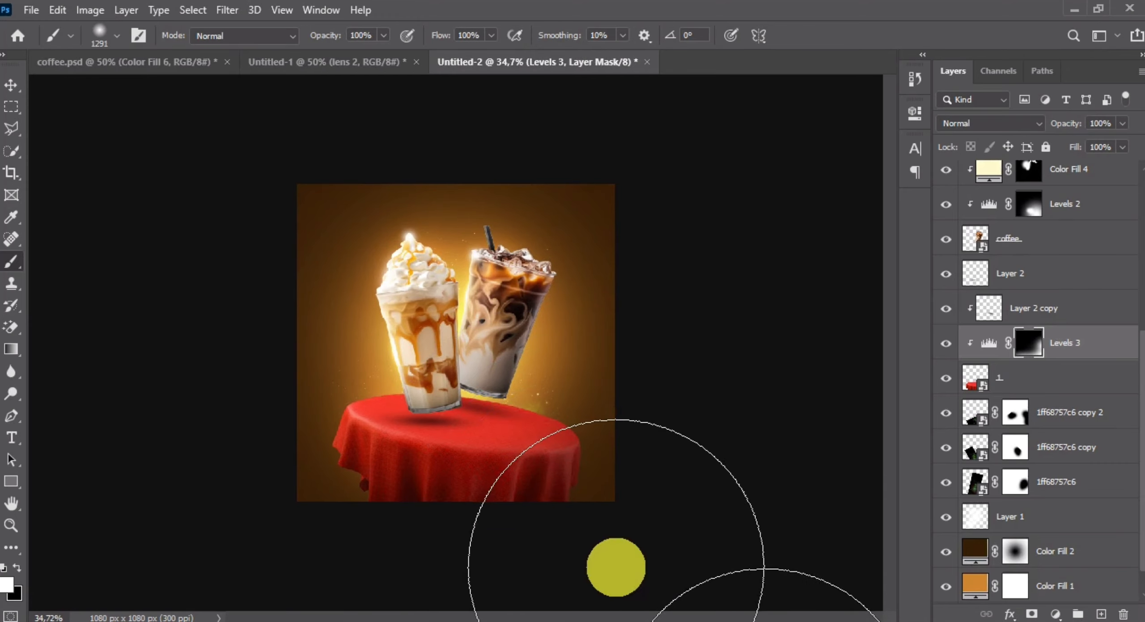
pyautogui.click(608, 488)
pyautogui.scroll(2, 488, 442)
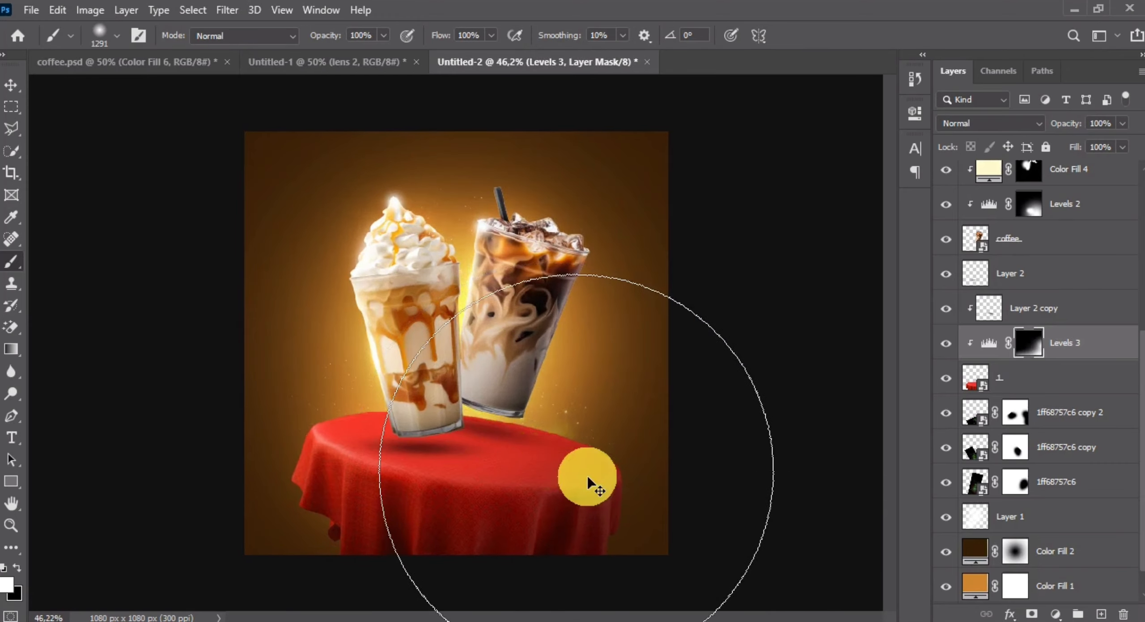
pyautogui.click(13, 92)
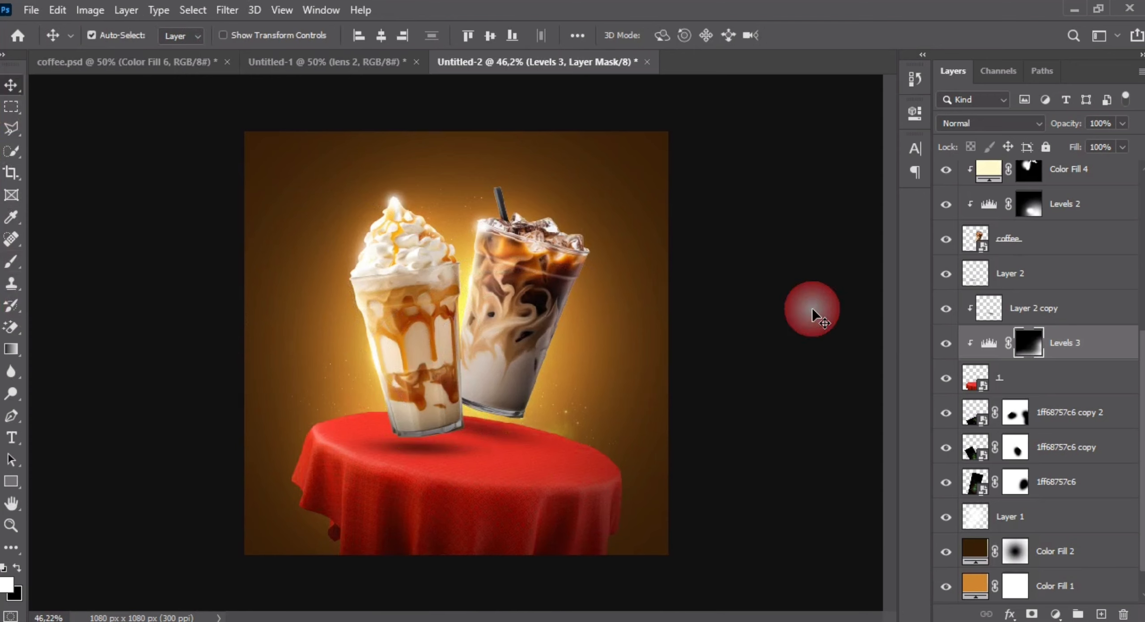
pyautogui.click(947, 344)
pyautogui.click(949, 344)
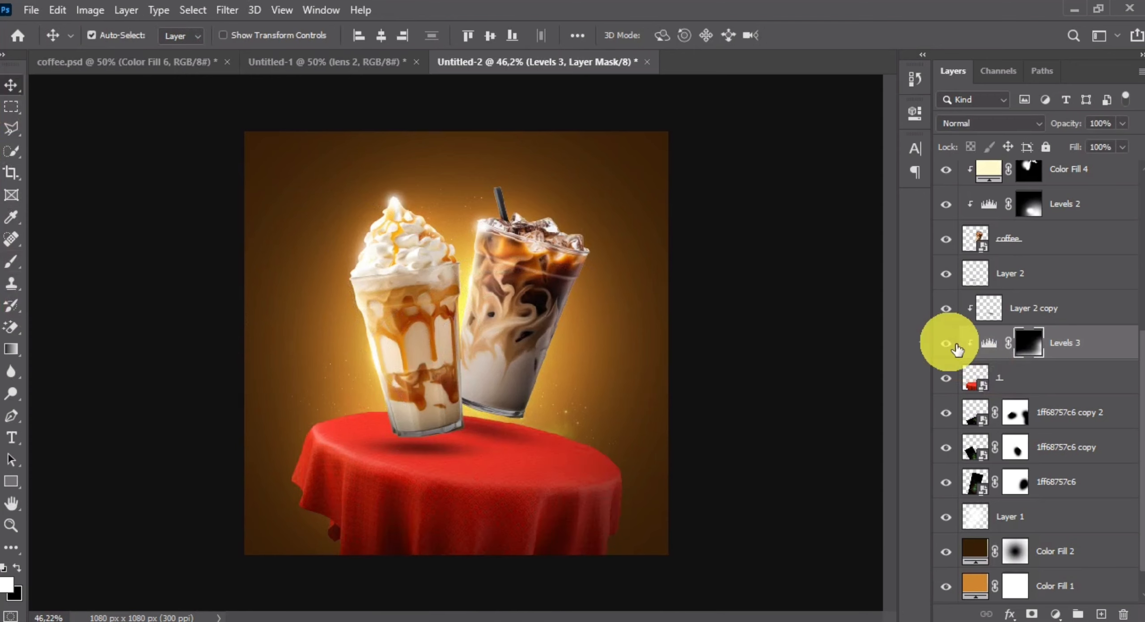
# Add a solid colour fill of #fff8cc clipped directly above the red table layer.
pyautogui.scroll(6, 1024, 335)
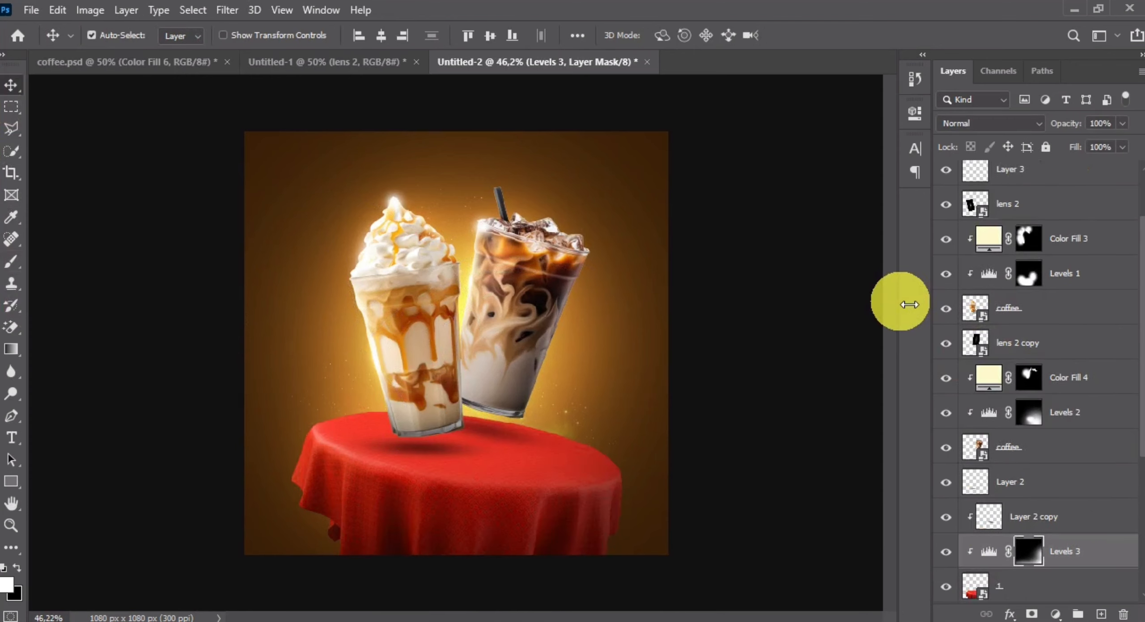
pyautogui.scroll(-1, 994, 473)
pyautogui.scroll(-3, 1028, 467)
pyautogui.click(1062, 448)
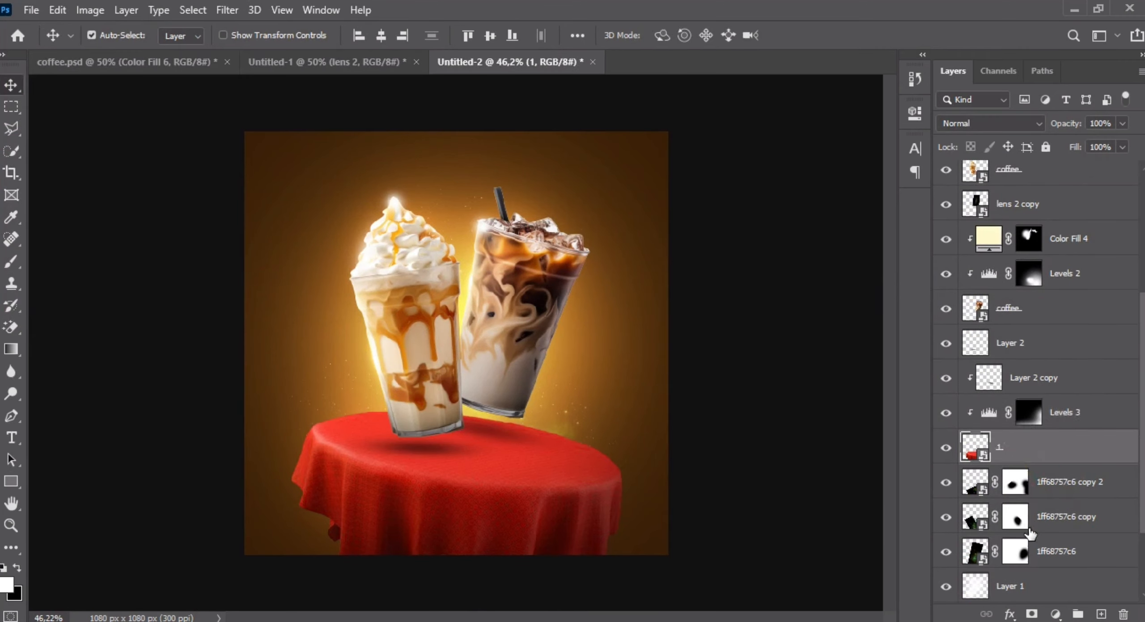
pyautogui.click(1054, 615)
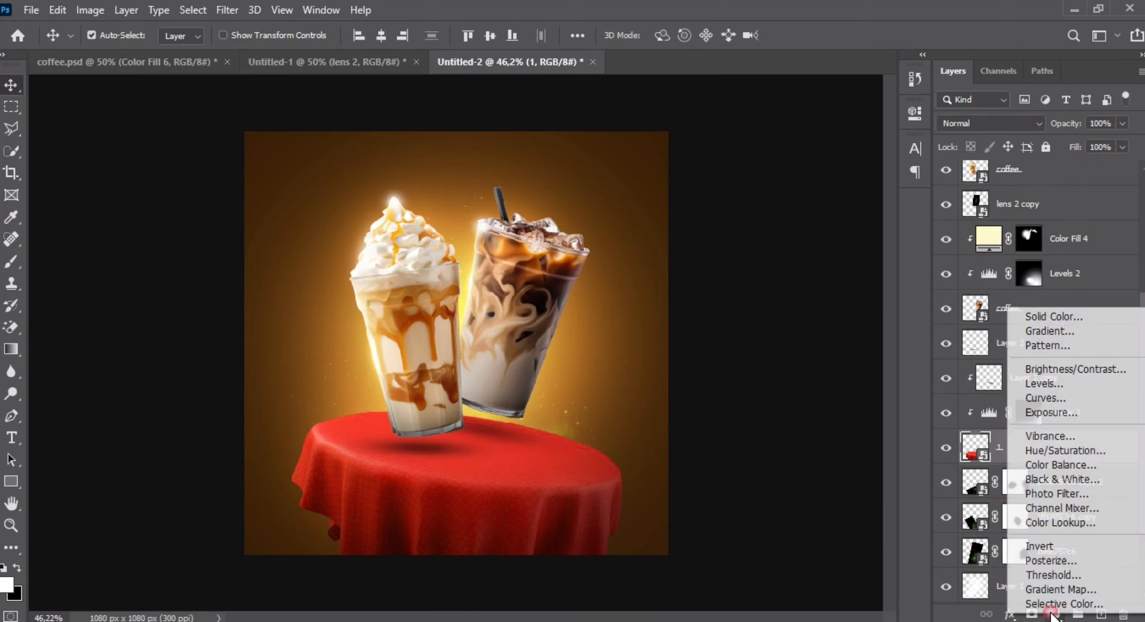
pyautogui.click(1042, 315)
pyautogui.write('fff8cc')
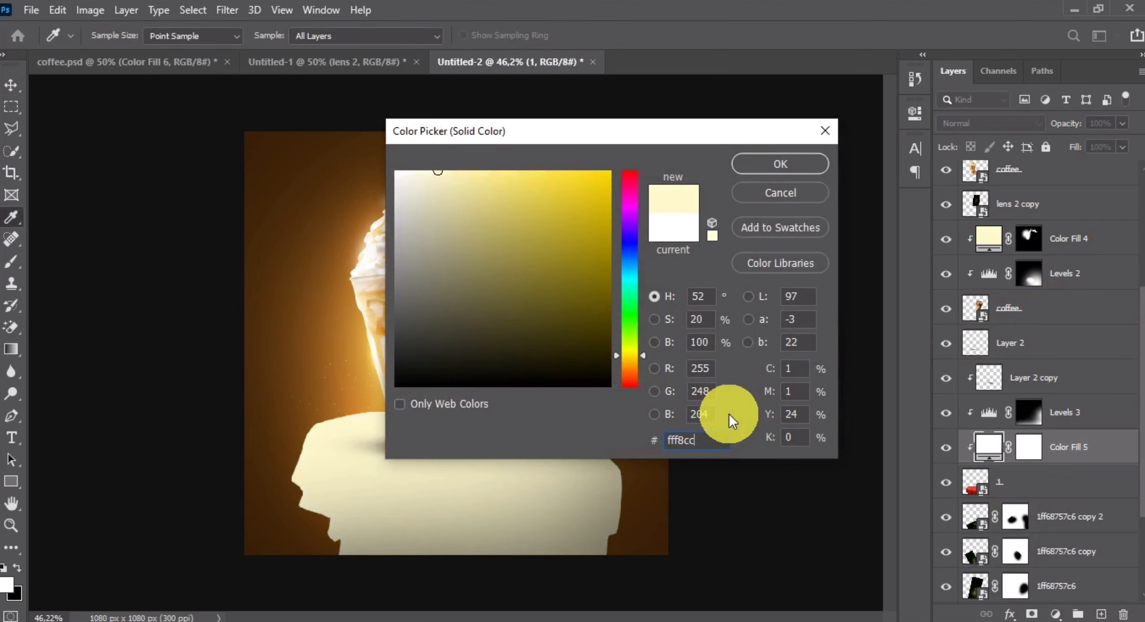
pyautogui.click(792, 169)
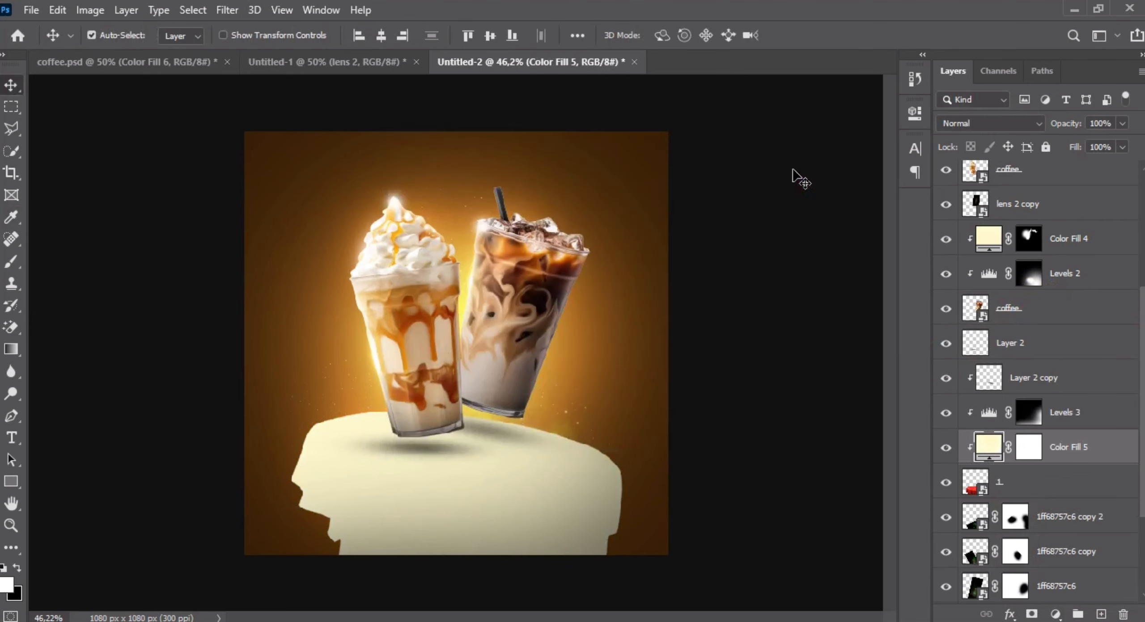
# Set the Color Fill 5 layer to Screen blending and invert its mask to black.
pyautogui.click(987, 127)
pyautogui.click(957, 263)
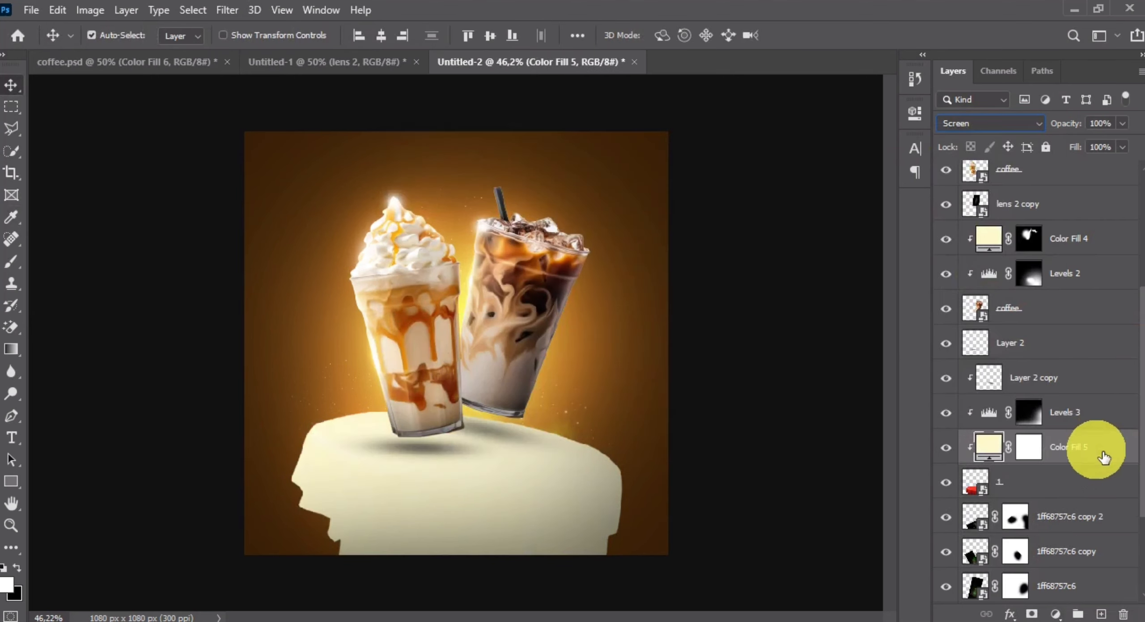
pyautogui.click(1028, 447)
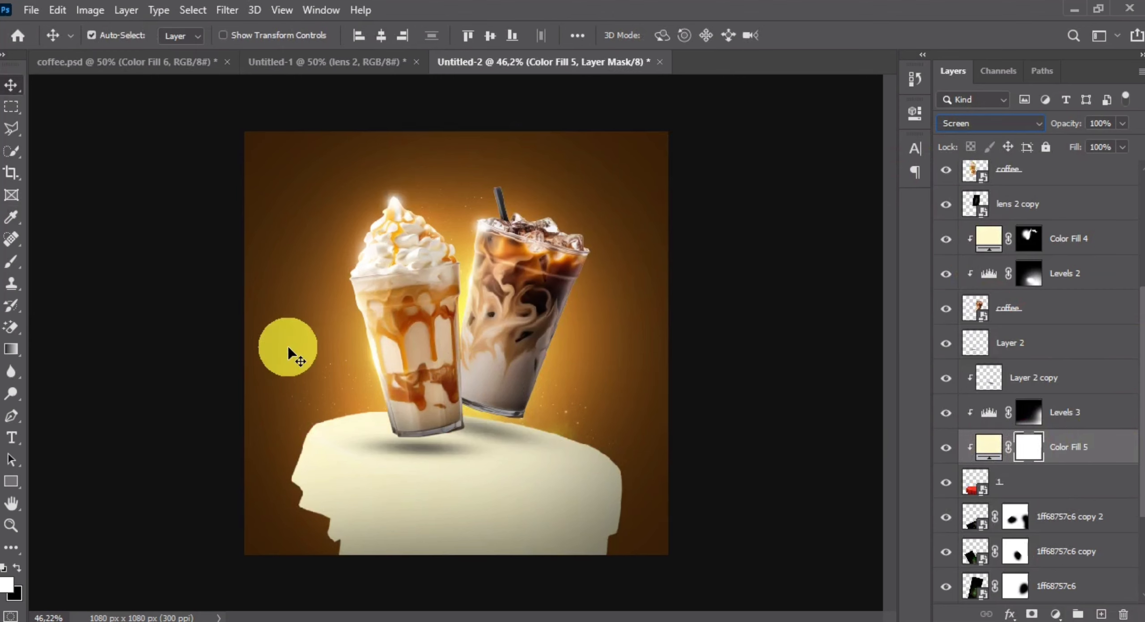
pyautogui.hotkey('ctrl', 'i')
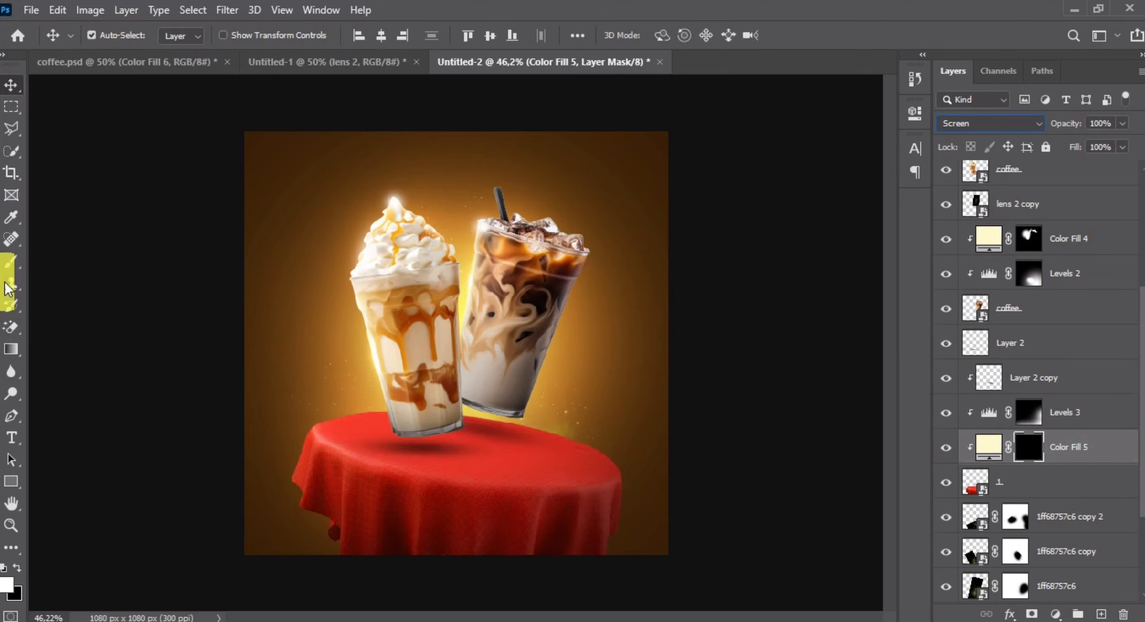
# Paint white on the Color Fill 5 mask with a 209 px soft brush to add highlights along the tabletop's back edge.
pyautogui.click(11, 261)
pyautogui.moveTo(477, 383); pyautogui.dragTo(261, 389)
pyautogui.scroll(6, 311, 397)
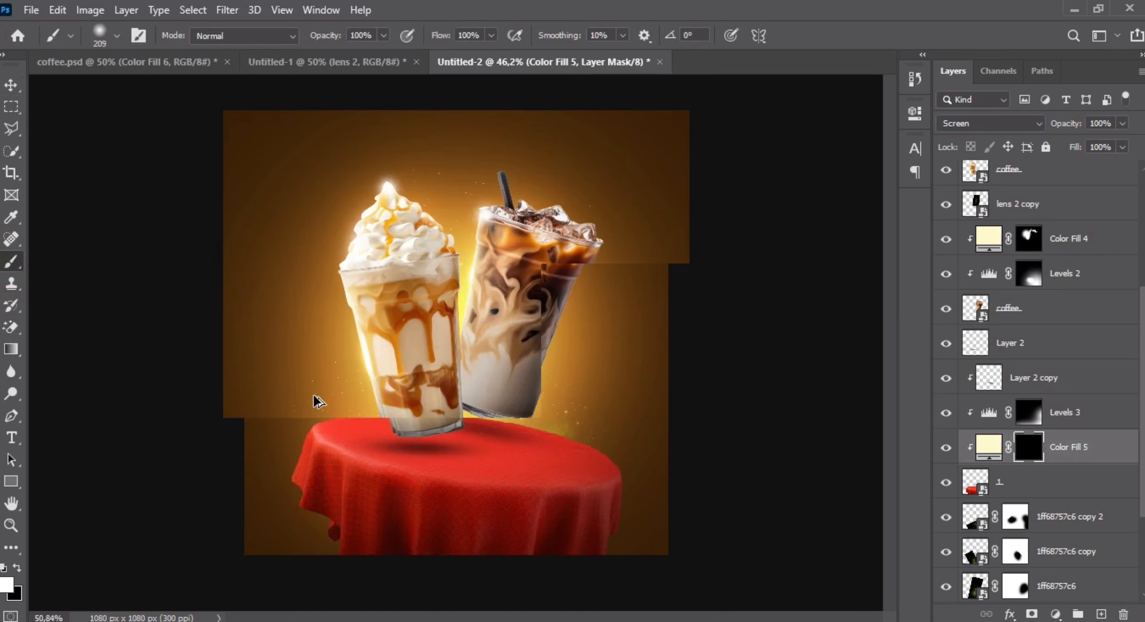
pyautogui.hscroll(-1, 310, 397)
pyautogui.moveTo(380, 455)
pyautogui.mouseDown()
pyautogui.moveTo(350, 462)
pyautogui.moveTo(368, 444)
pyautogui.mouseUp()
pyautogui.moveTo(484, 417)
pyautogui.mouseDown()
pyautogui.moveTo(514, 393)
pyautogui.moveTo(613, 384)
pyautogui.moveTo(779, 424)
pyautogui.moveTo(780, 440)
pyautogui.moveTo(857, 449)
pyautogui.moveTo(651, 425)
pyautogui.mouseUp()
pyautogui.click(662, 428)
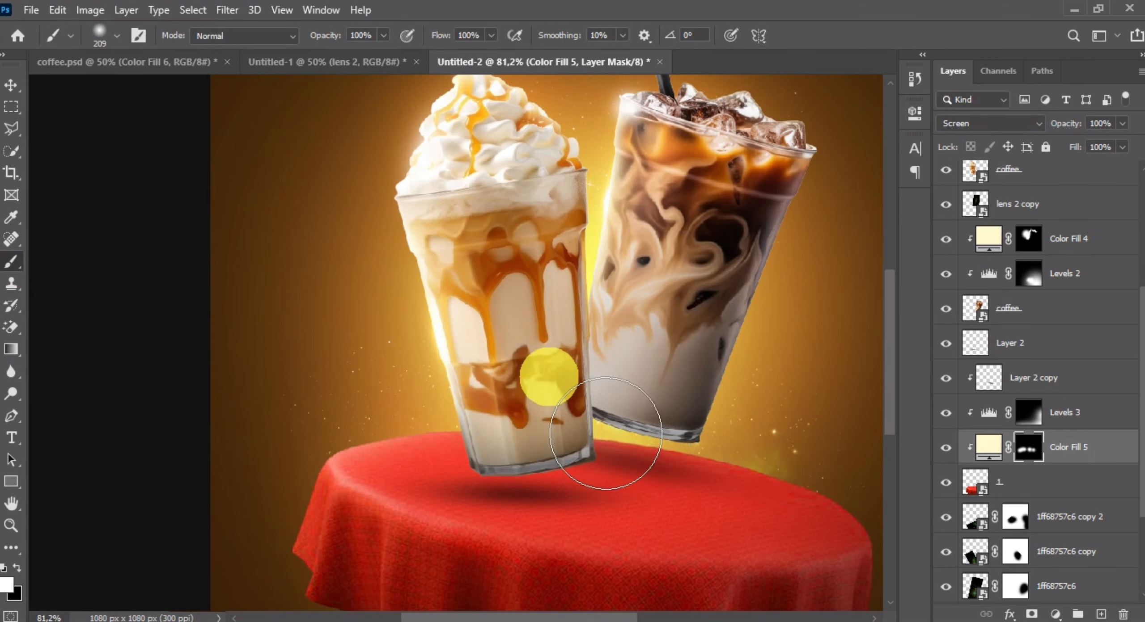
pyautogui.scroll(-4, 607, 323)
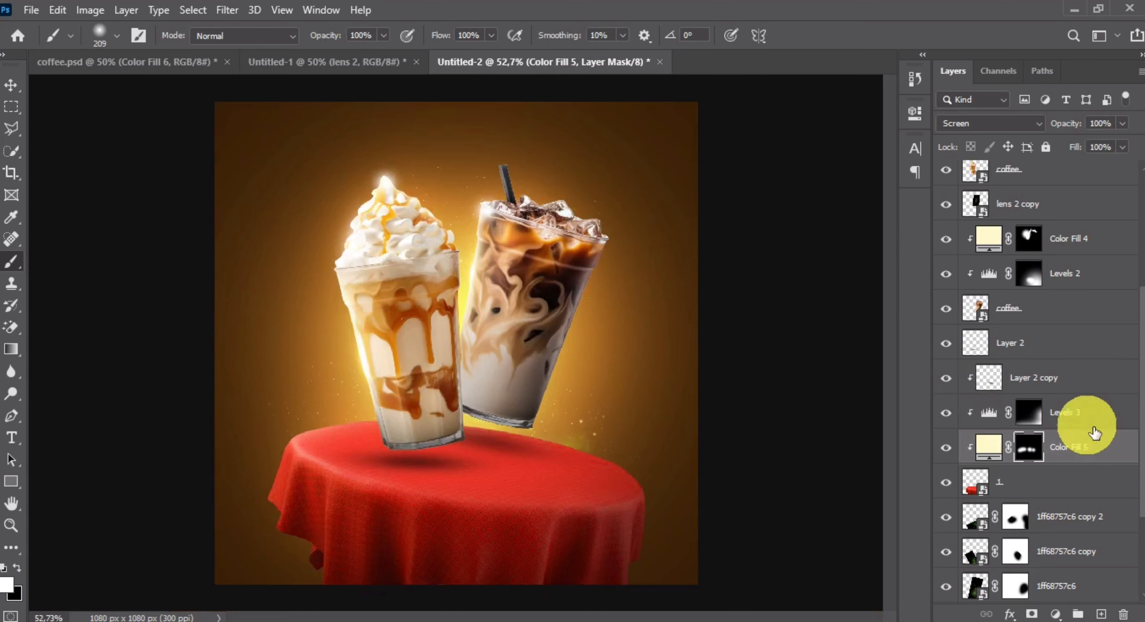
# Add a new layer above Layer 2 copy and paint one soft white spot between the drinks with a 137 px brush.
pyautogui.click(1084, 416)
pyautogui.click(1086, 380)
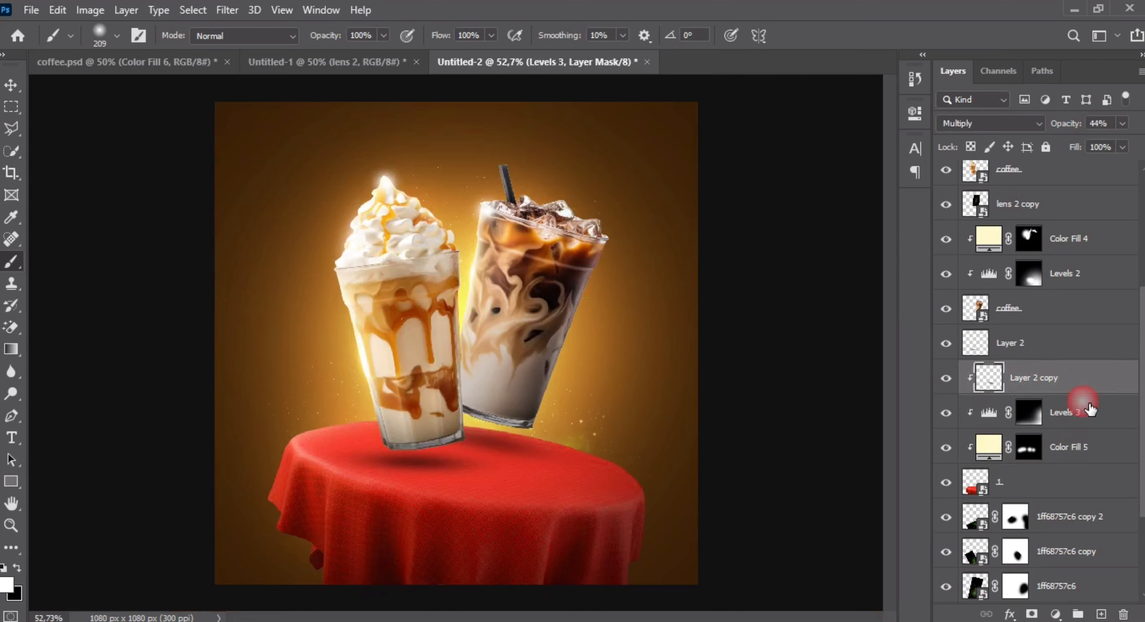
pyautogui.click(1101, 615)
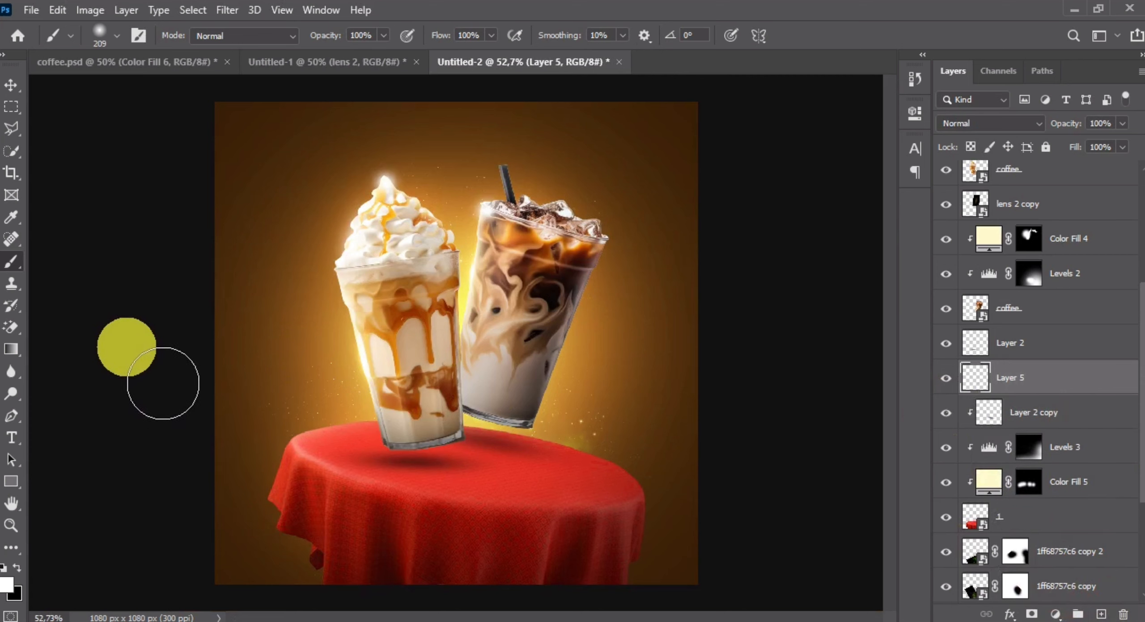
pyautogui.moveTo(364, 272)
pyautogui.mouseDown()
pyautogui.moveTo(325, 286)
pyautogui.moveTo(349, 280)
pyautogui.mouseUp()
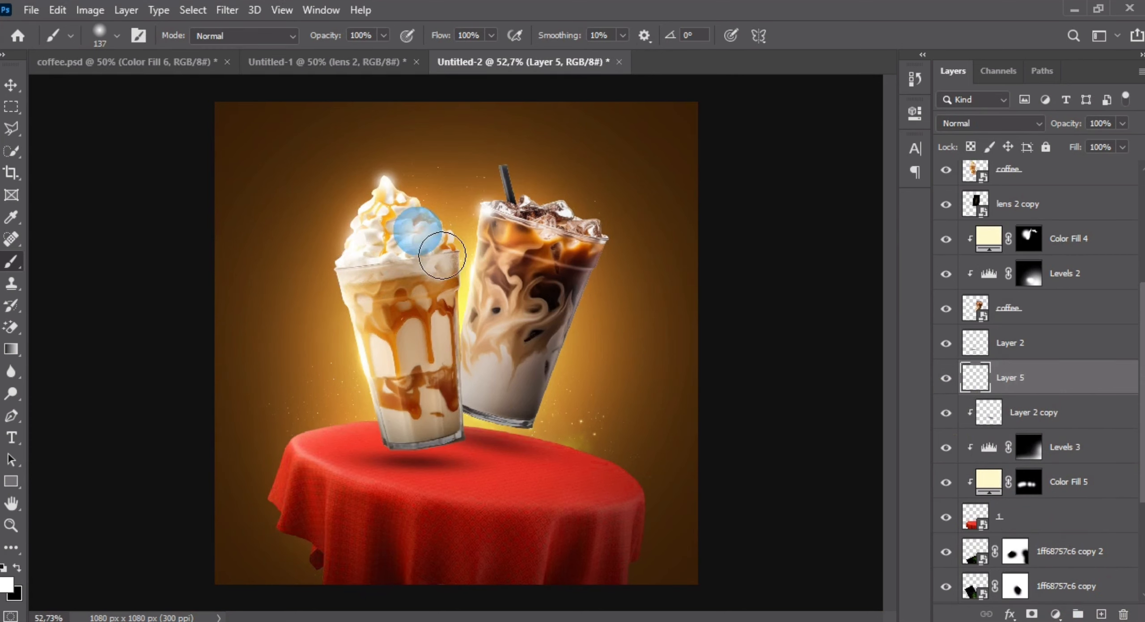
pyautogui.click(454, 193)
# Transform the white spot to 151.62% width and 28.57% height, rotate it about 13°, and place it along the tabletop's front-left edge.
pyautogui.click(9, 88)
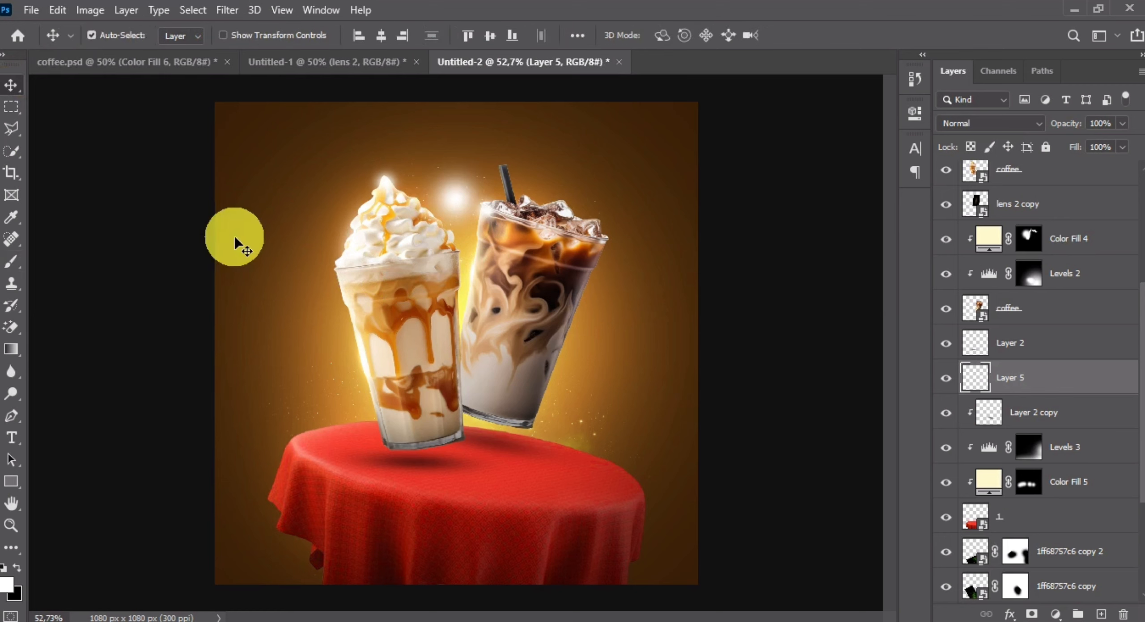
pyautogui.hotkey('ctrl', 't')
pyautogui.moveTo(454, 152); pyautogui.dragTo(469, 458)
pyautogui.moveTo(398, 475)
pyautogui.mouseDown()
pyautogui.moveTo(408, 481)
pyautogui.moveTo(408, 468)
pyautogui.moveTo(373, 493)
pyautogui.moveTo(377, 477)
pyautogui.mouseUp()
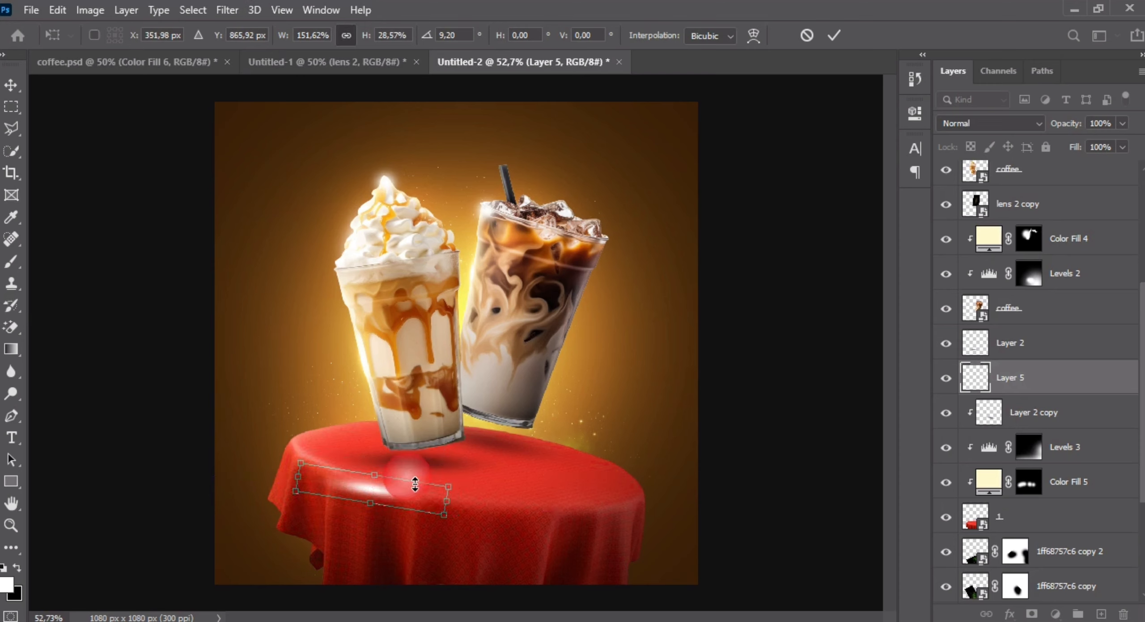
pyautogui.moveTo(442, 461); pyautogui.dragTo(444, 467)
pyautogui.moveTo(389, 495); pyautogui.dragTo(396, 496)
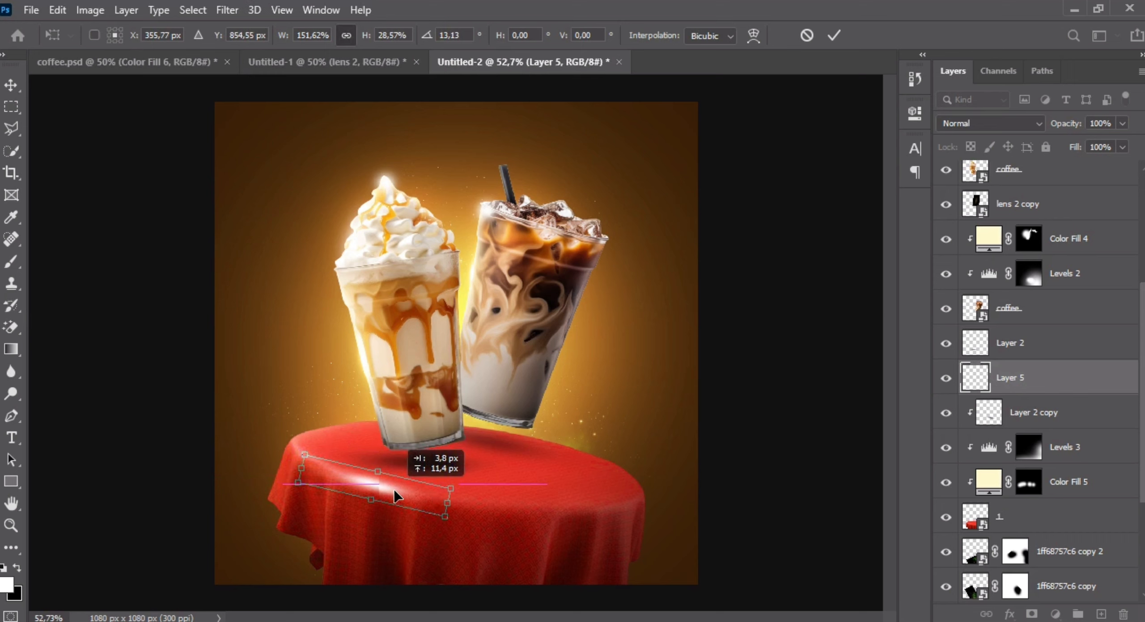
pyautogui.doubleClick(426, 488)
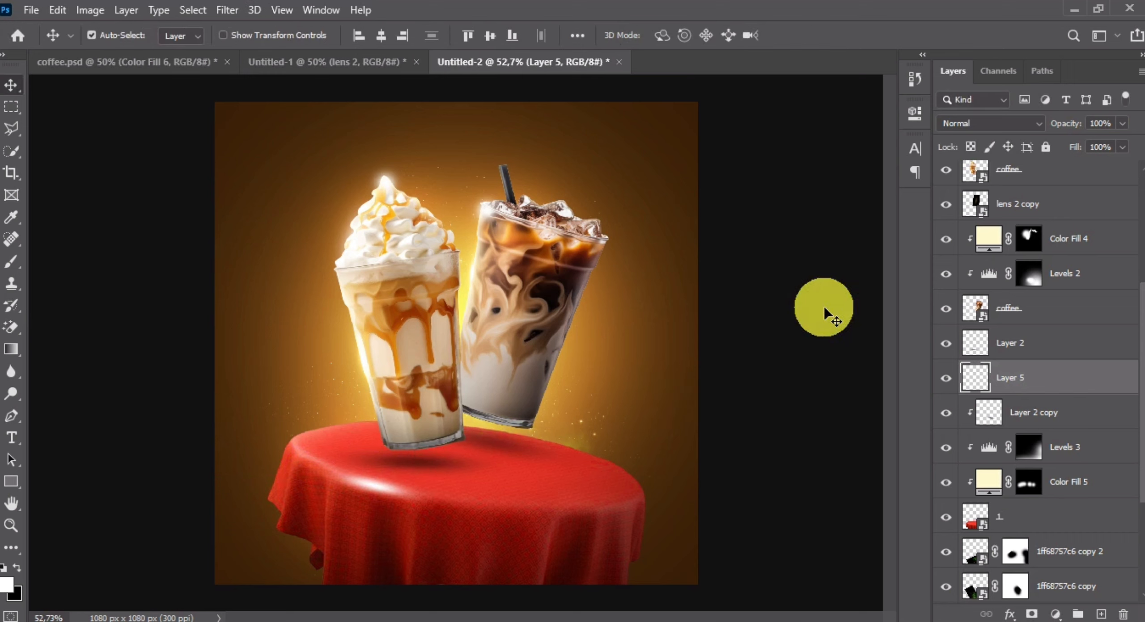
# Reduce the opacity of the table-edge highlight on Layer 5 to 83% and check the whole composition.
pyautogui.moveTo(1082, 132); pyautogui.dragTo(1075, 131)
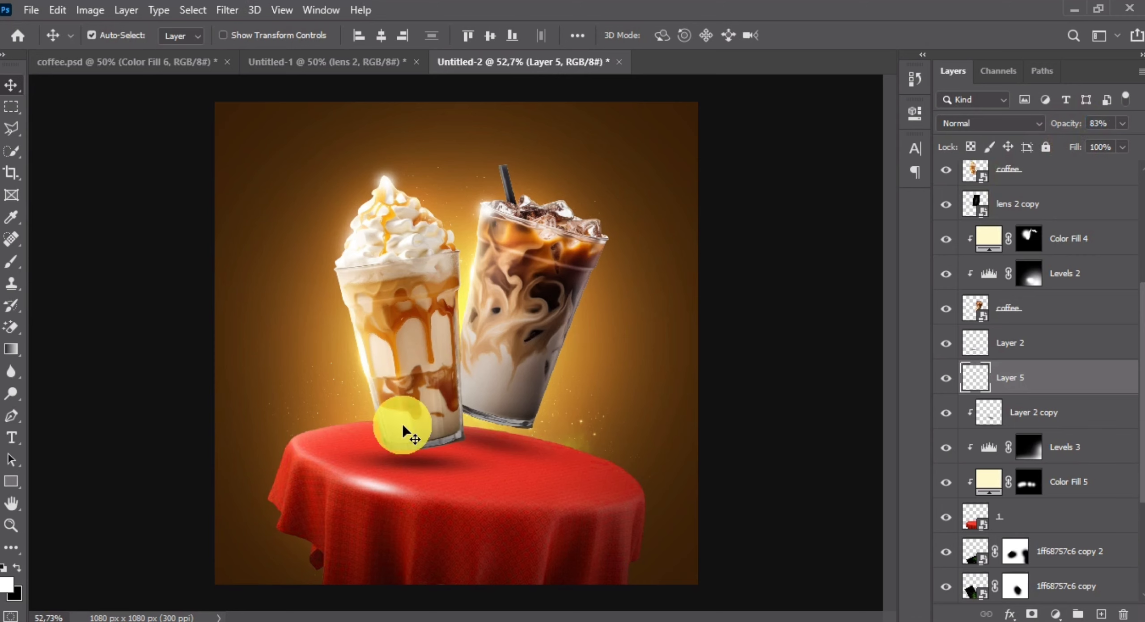
pyautogui.hotkey('ctrl', '-')
pyautogui.hotkey('ctrl', '-')
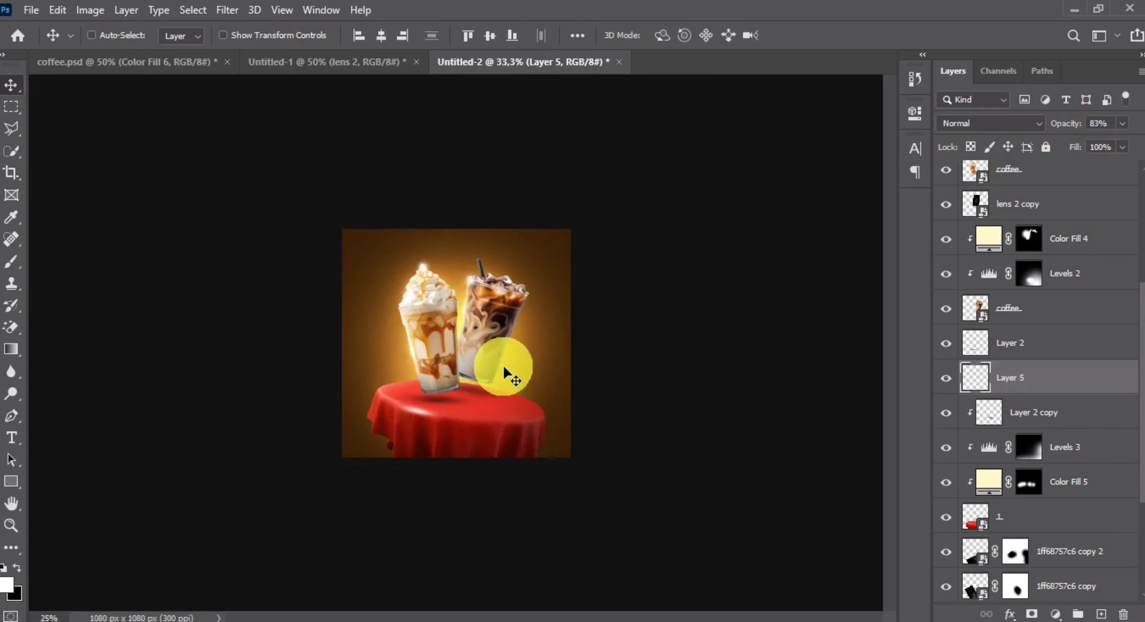
pyautogui.hotkey('ctrl', '+')
pyautogui.hotkey('ctrl', '+')
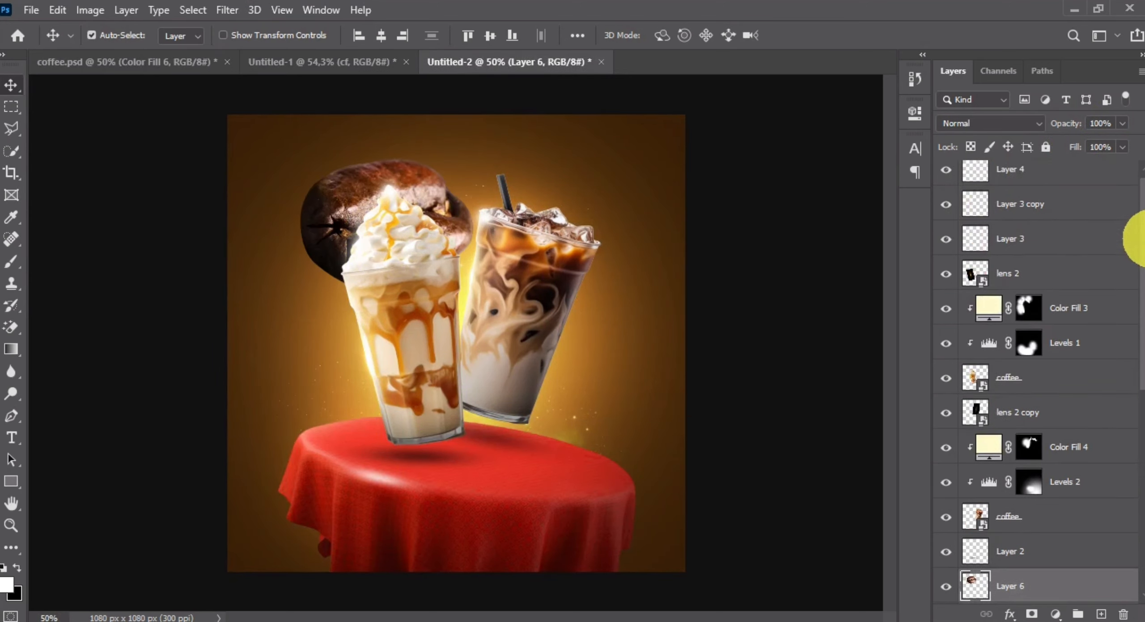
# Bring the coffee bean on Layer 6 to the front of the layer stack and shrink it to a small bean left of the whipped cream.
pyautogui.moveTo(1067, 582); pyautogui.dragTo(1062, 177)
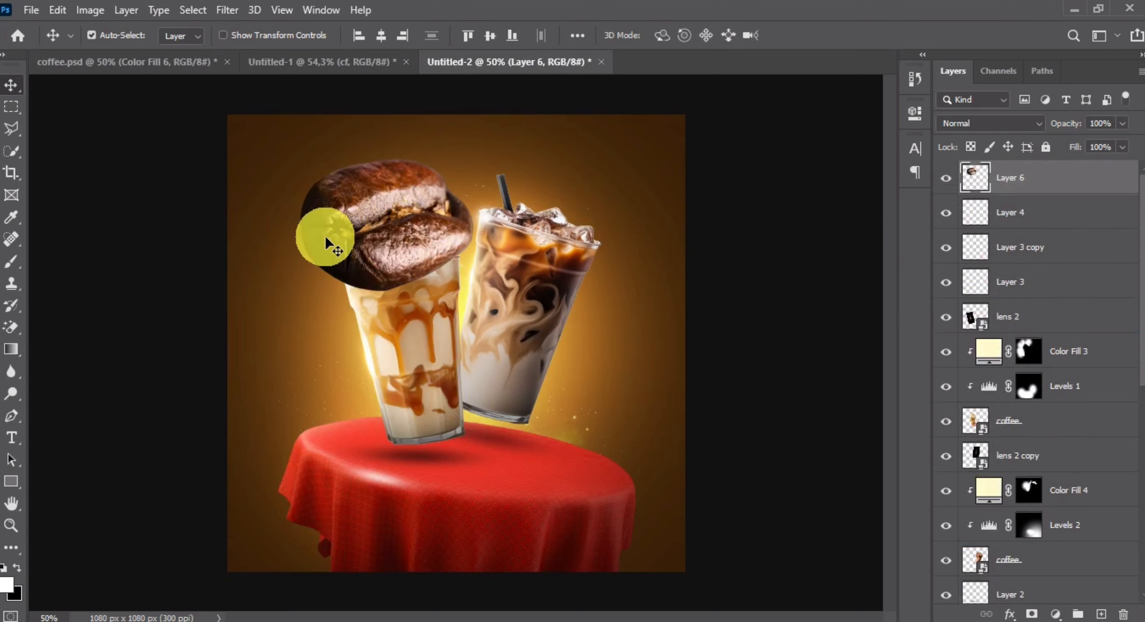
pyautogui.hotkey('ctrl', 't')
pyautogui.moveTo(486, 166); pyautogui.dragTo(313, 249)
pyautogui.press('Return')
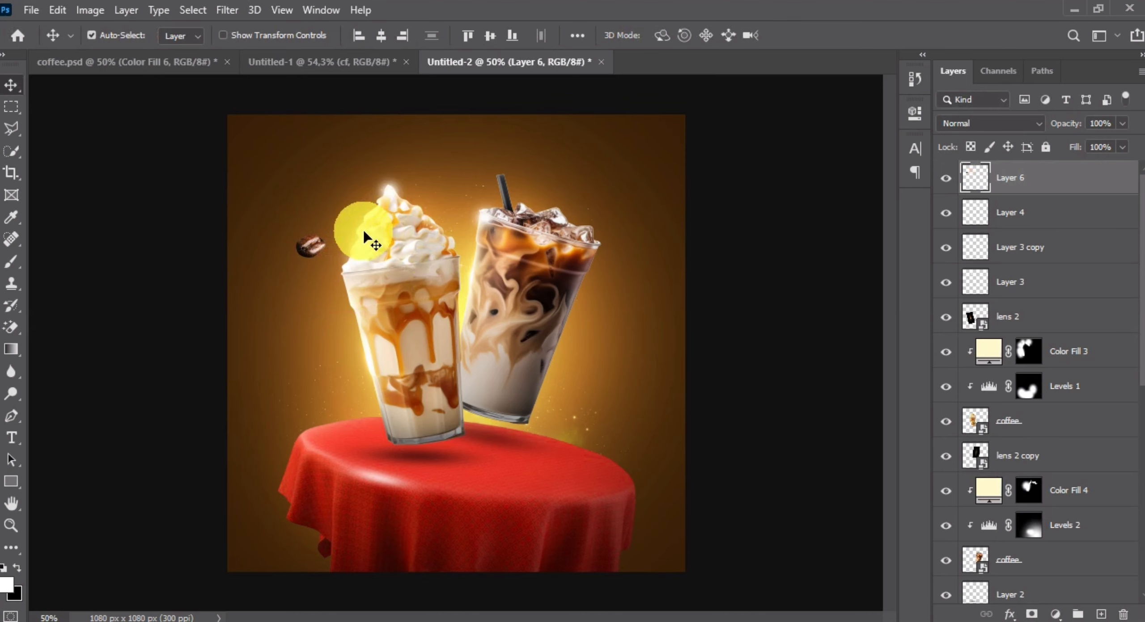
pyautogui.hotkey('ctrl', 't')
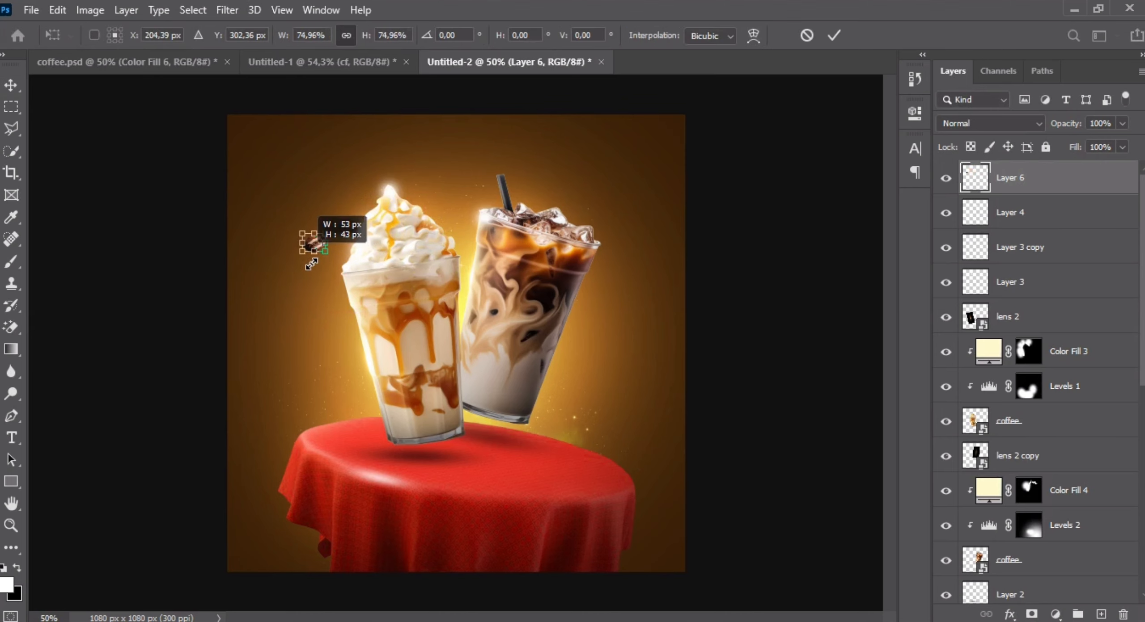
pyautogui.moveTo(312, 263); pyautogui.dragTo(314, 263)
pyautogui.click(359, 265)
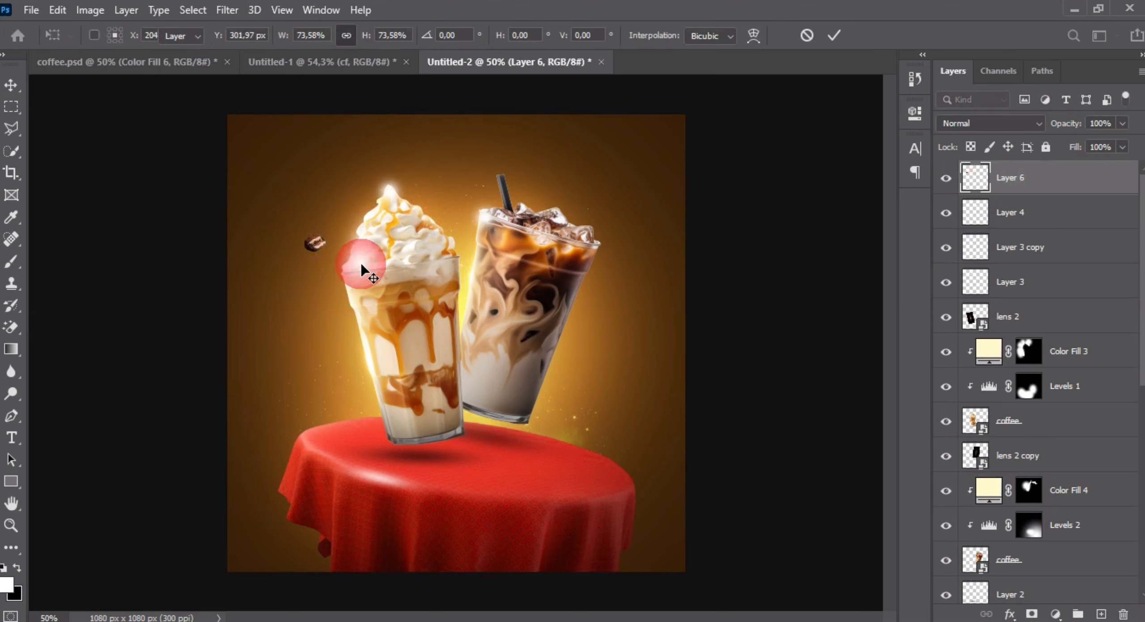
# Outline the upper-right coffee bean in Untitled-1 with the Polygonal Lasso and move it into the Untitled-2 composition.
pyautogui.click(342, 66)
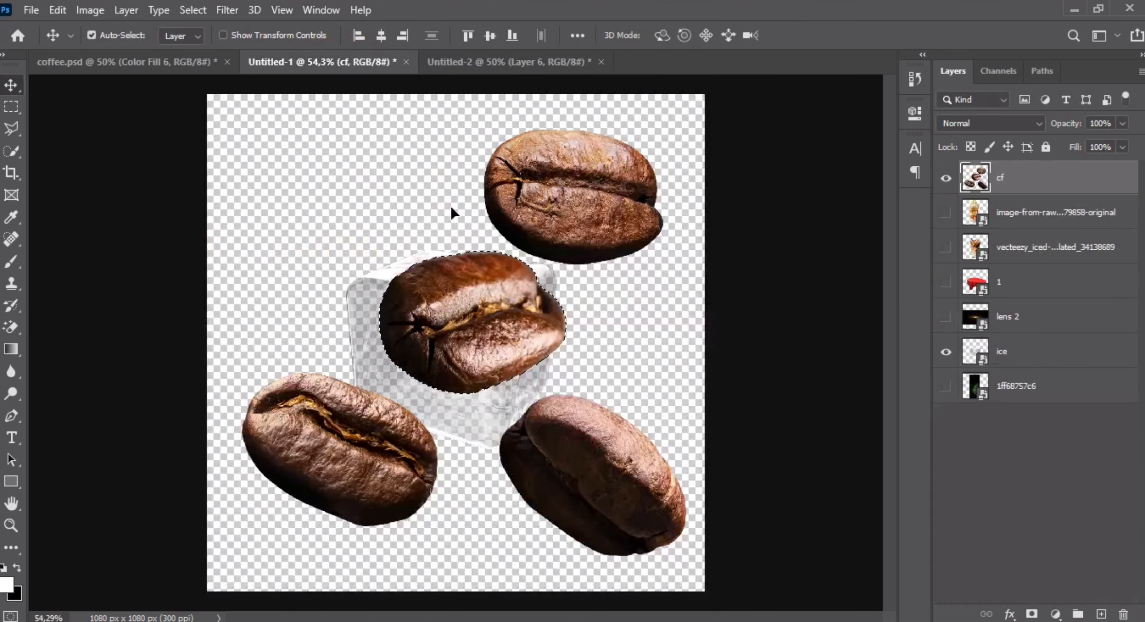
pyautogui.click(13, 129)
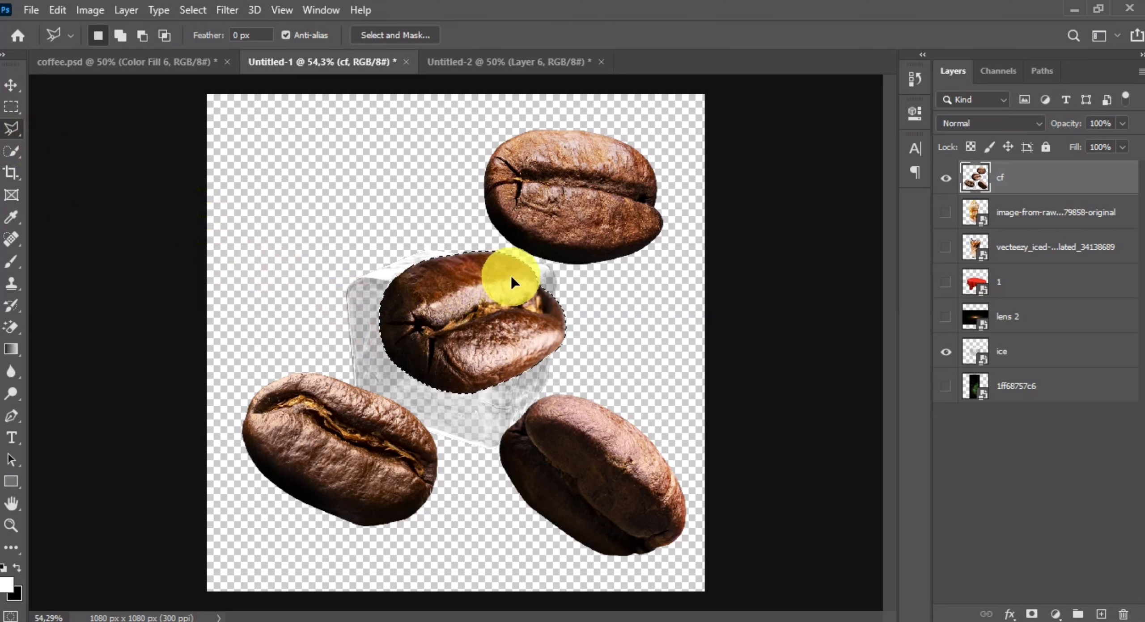
pyautogui.click(485, 126)
pyautogui.click(469, 190)
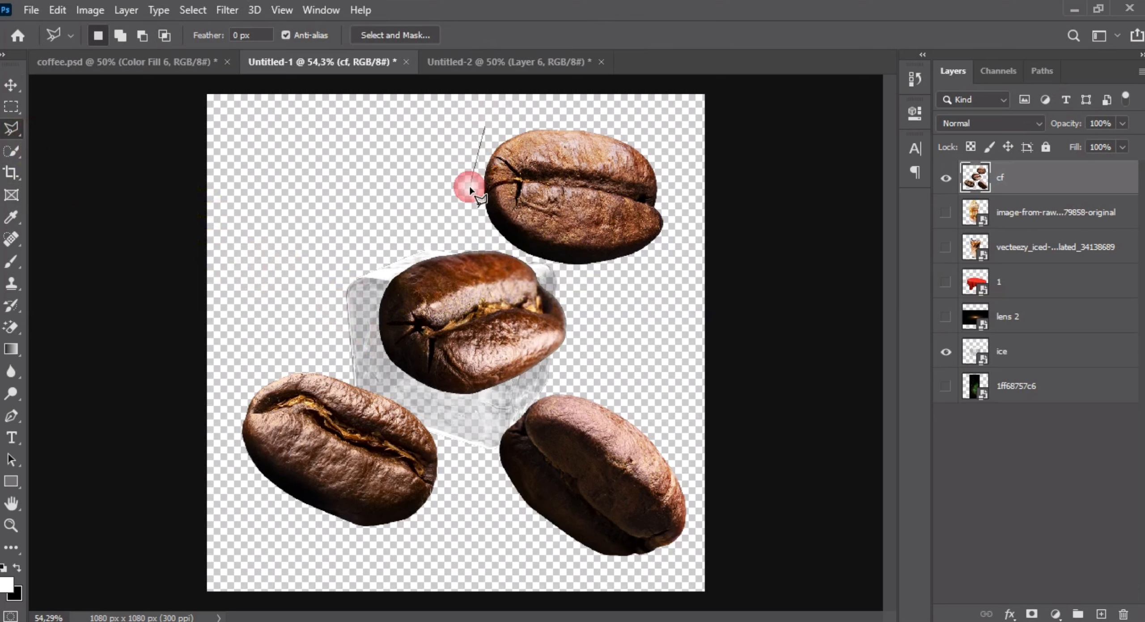
pyautogui.click(497, 242)
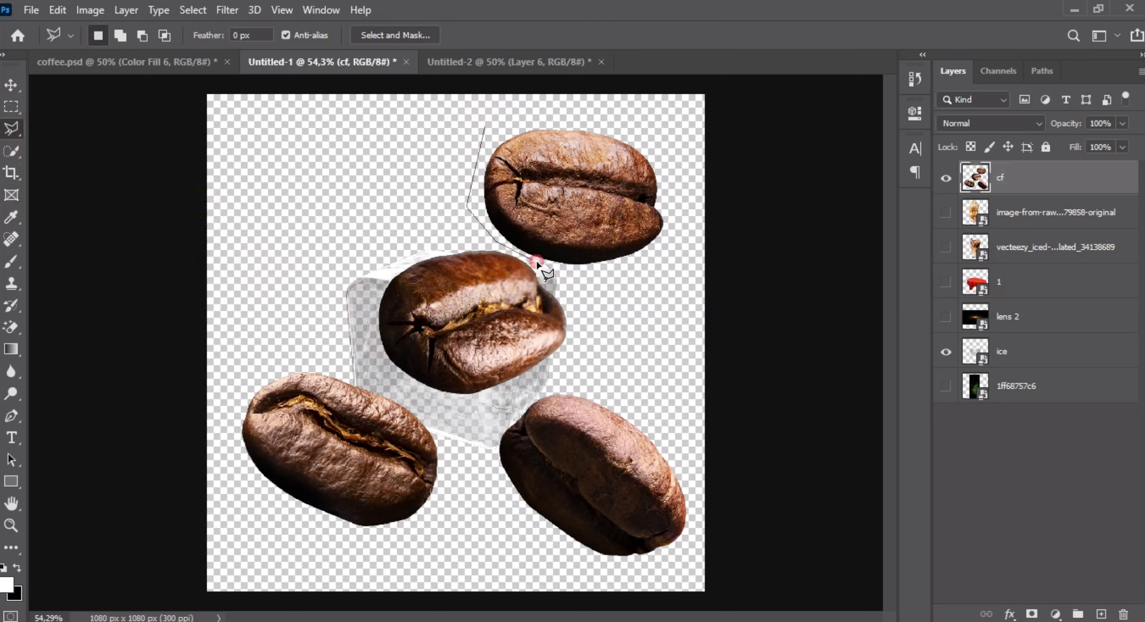
pyautogui.click(486, 128)
pyautogui.click(11, 84)
pyautogui.moveTo(485, 226)
pyautogui.mouseDown()
pyautogui.moveTo(378, 161)
pyautogui.moveTo(269, 115)
pyautogui.moveTo(526, 88)
pyautogui.moveTo(514, 63)
pyautogui.moveTo(457, 177)
pyautogui.moveTo(524, 247)
pyautogui.mouseUp()
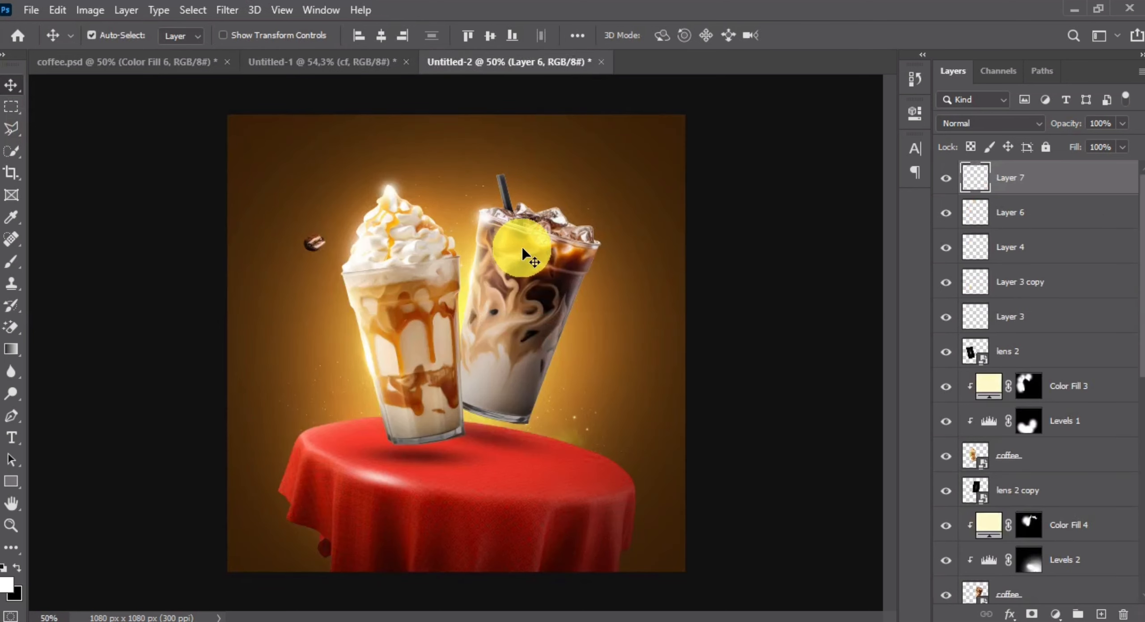
# Scale the second coffee bean to 15.69% and rotate it to about -120°.
pyautogui.hotkey('ctrl', 't')
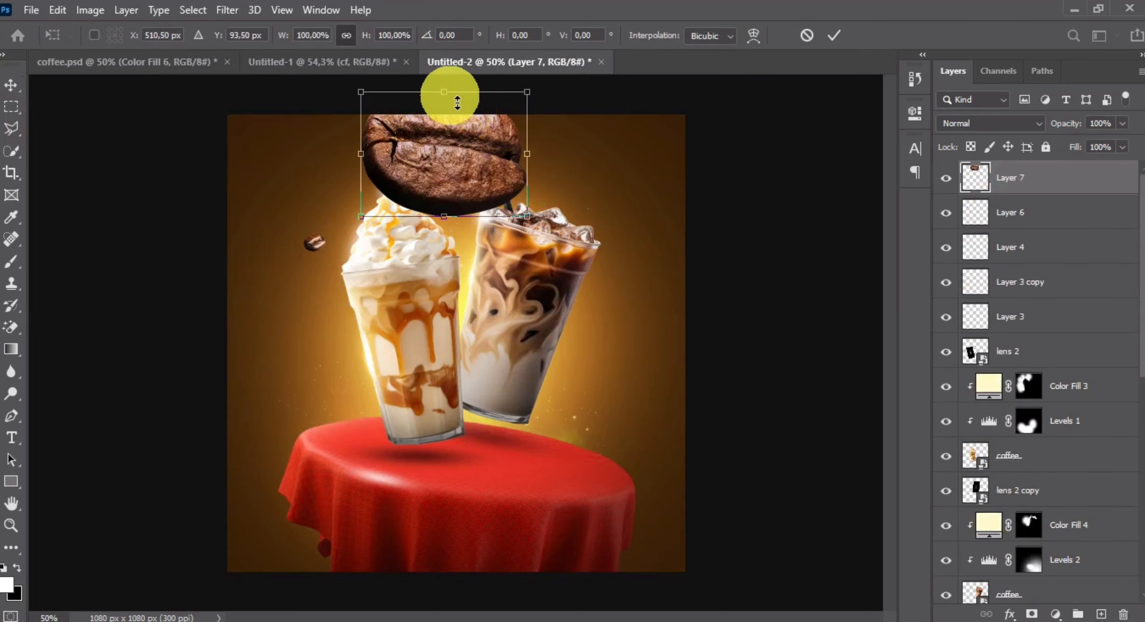
pyautogui.moveTo(455, 97); pyautogui.dragTo(457, 216)
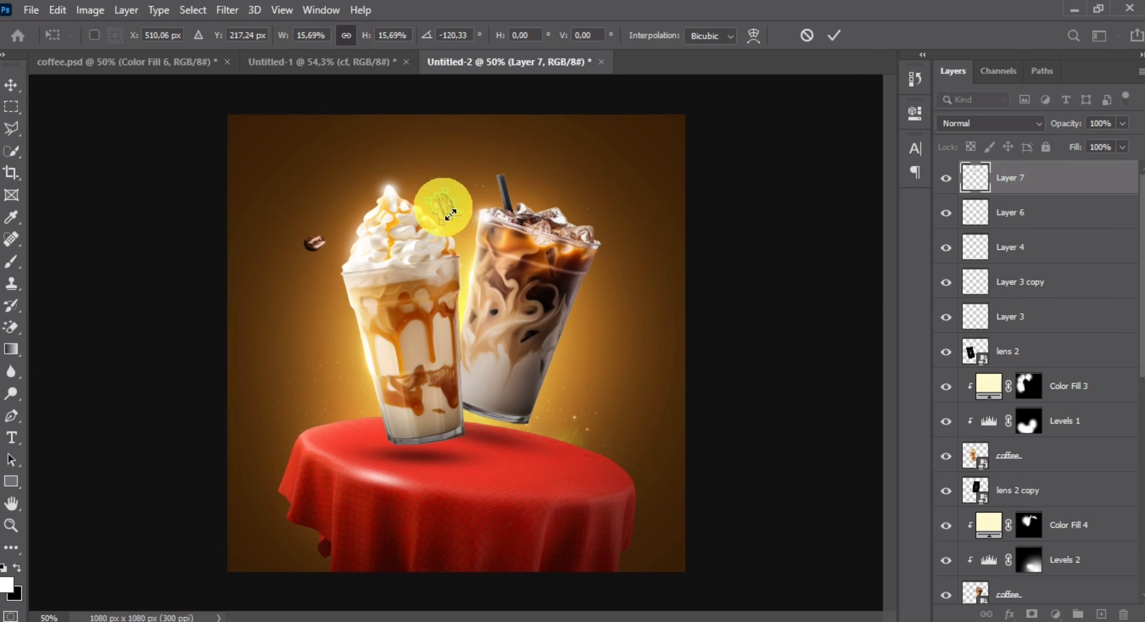
pyautogui.press('Return')
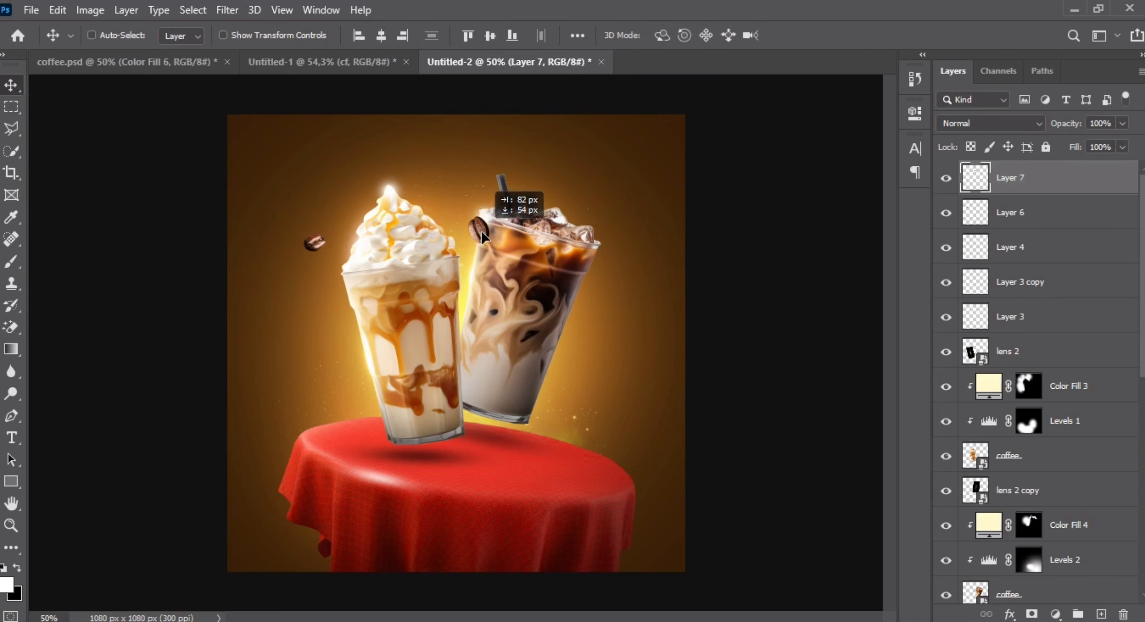
# Position the second coffee bean between the two drinks, at the left rim of the iced coffee glass.
pyautogui.moveTo(481, 232); pyautogui.dragTo(536, 271)
pyautogui.hotkey('ctrl', 't')
pyautogui.press('Return')
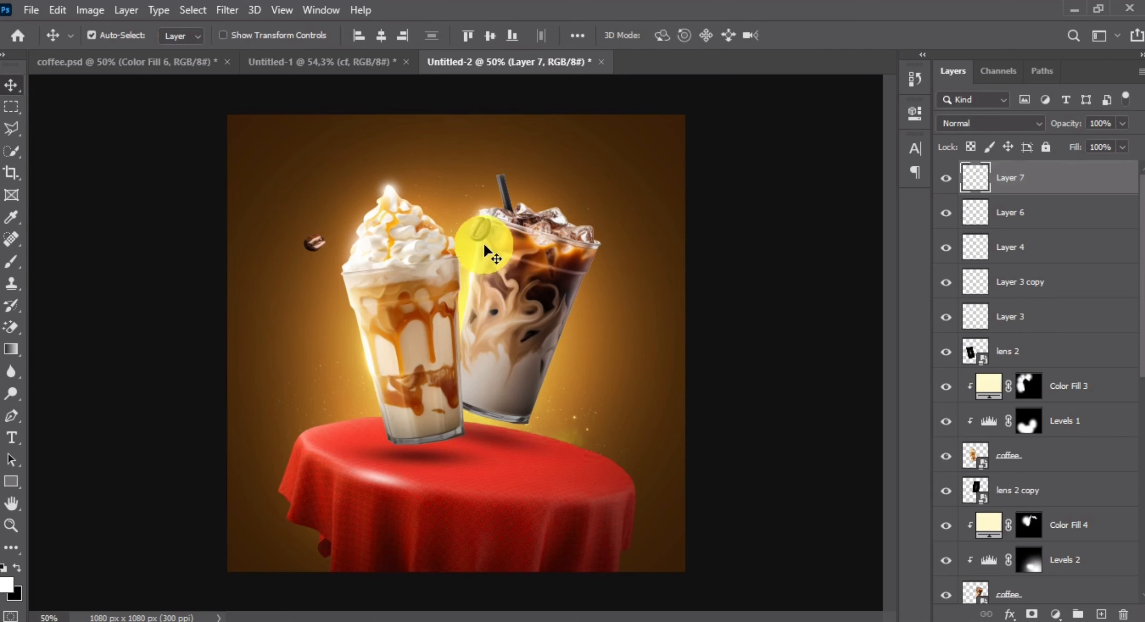
pyautogui.moveTo(479, 234); pyautogui.dragTo(480, 236)
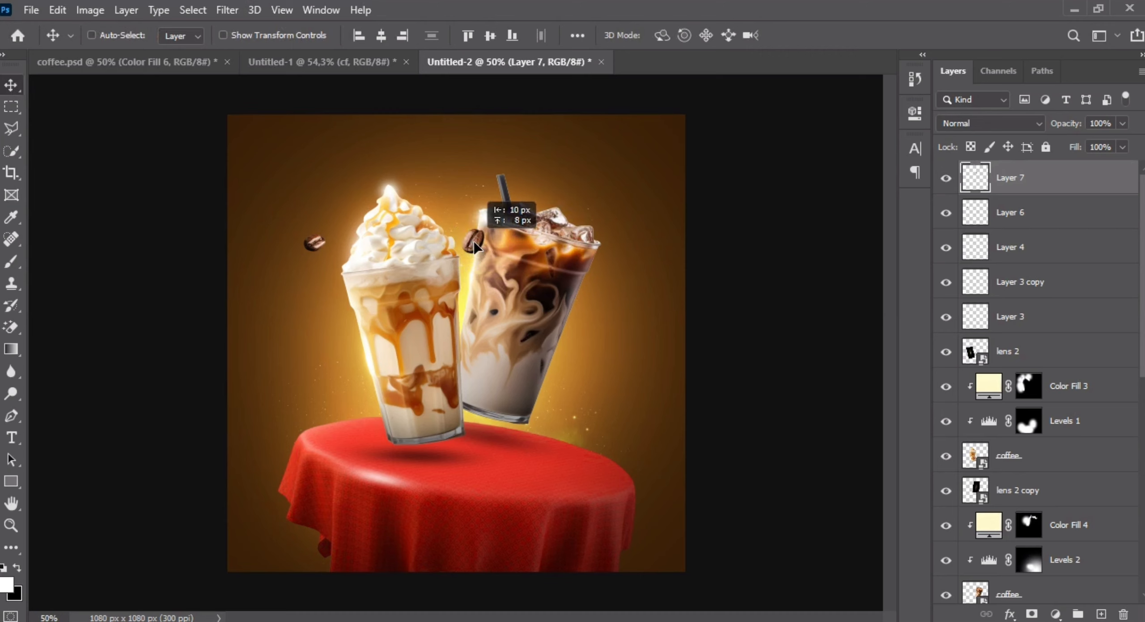
pyautogui.keyDown('ctrl'); pyautogui.click(554, 262); pyautogui.keyUp('ctrl')
pyautogui.moveTo(550, 262); pyautogui.dragTo(490, 274)
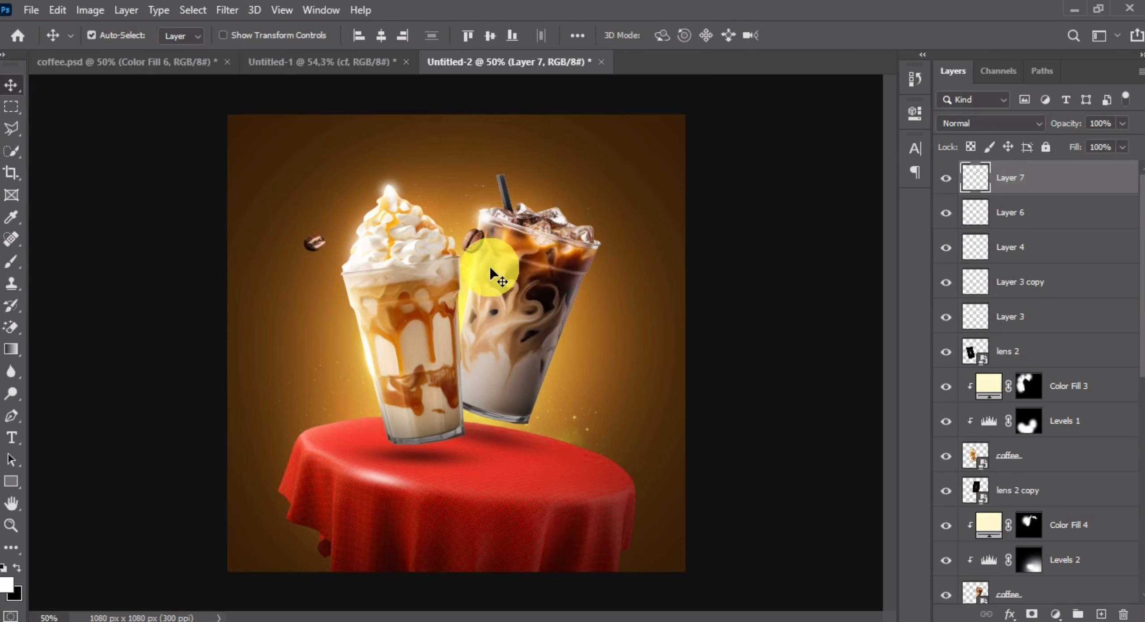
# Enlarge the bean beside the whipped cream to 114.5%, rotate it about -36°, and turn it back about 23°.
pyautogui.keyDown('ctrl'); pyautogui.click(316, 245); pyautogui.keyUp('ctrl')
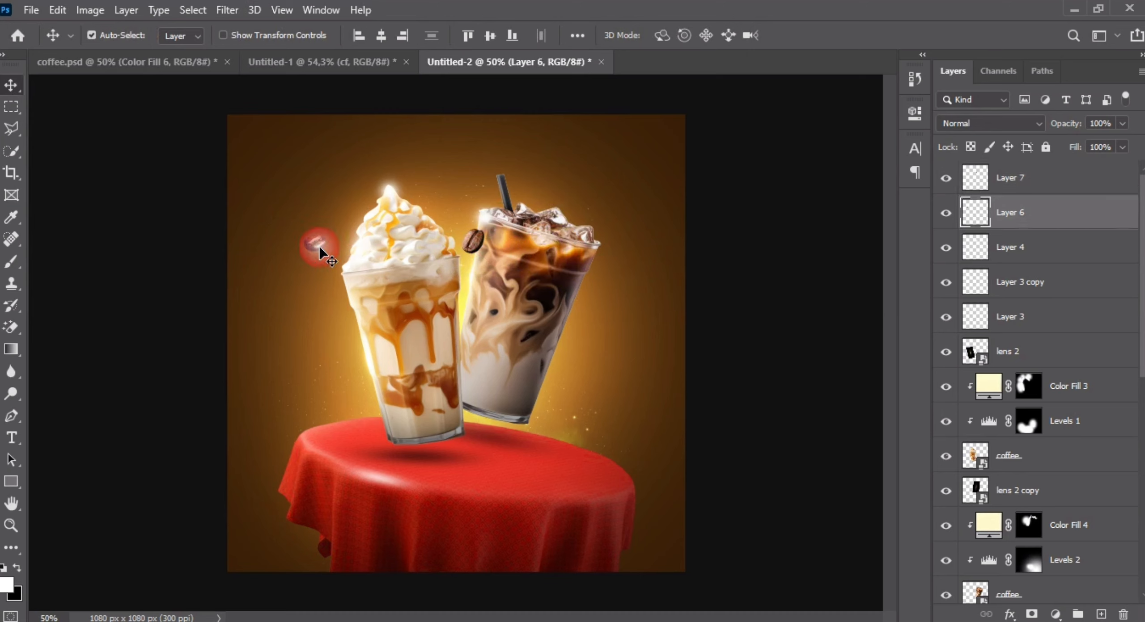
pyautogui.hotkey('ctrl', 't')
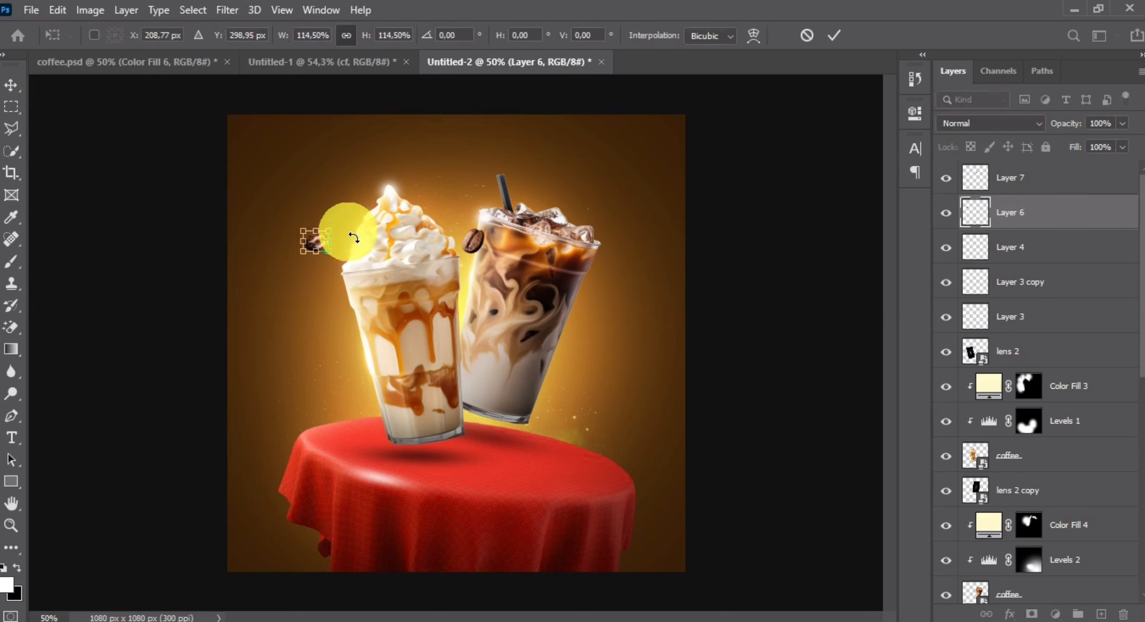
pyautogui.moveTo(358, 239); pyautogui.dragTo(355, 241)
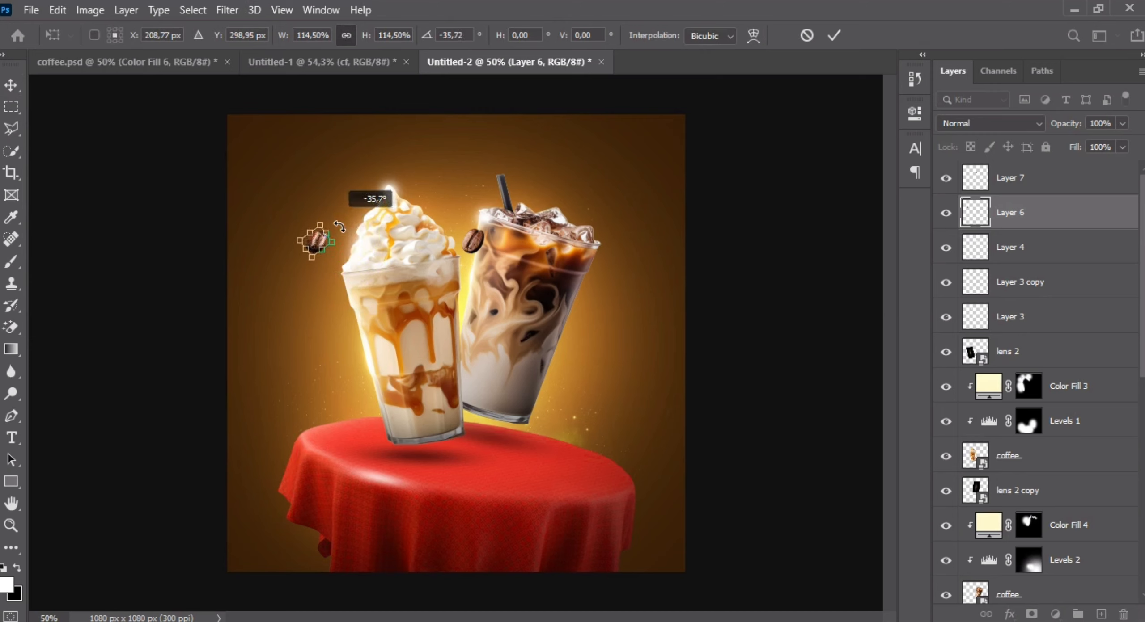
pyautogui.press('Return')
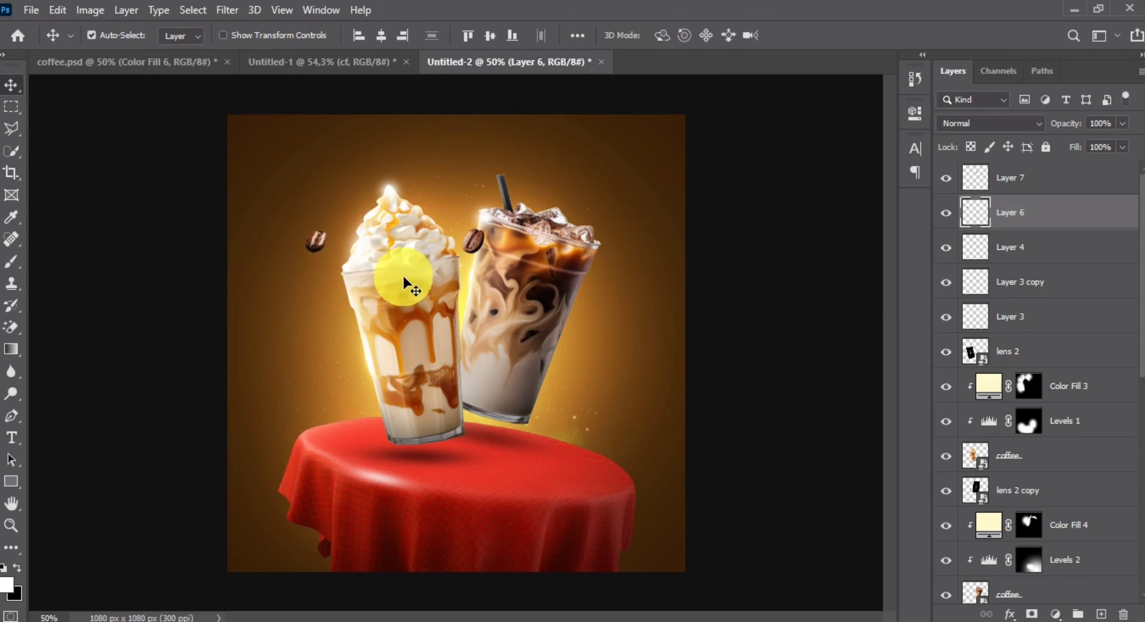
pyautogui.hotkey('ctrl', 't')
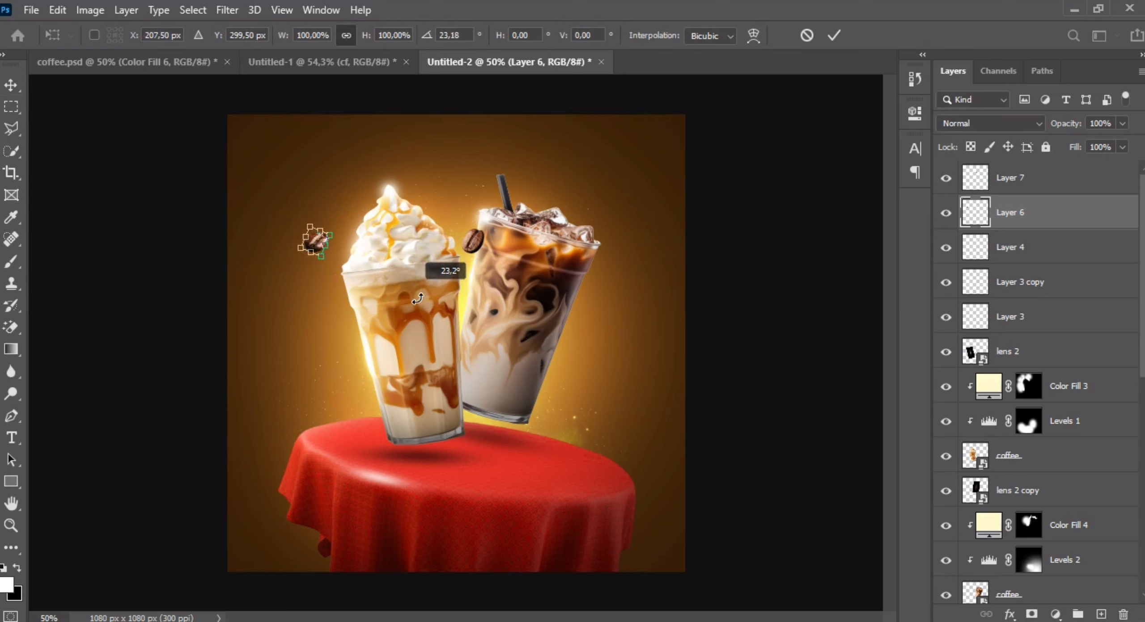
pyautogui.click(417, 309)
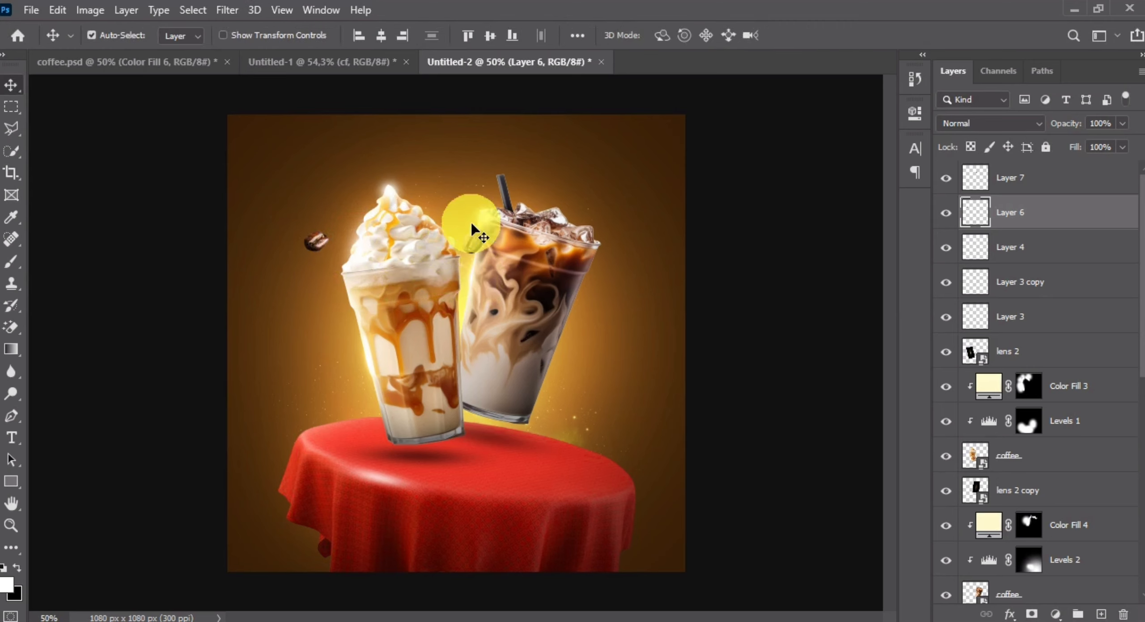
# Outline the lower-left coffee bean in Untitled-1 with the Polygonal Lasso and move it into the Untitled-2 composition.
pyautogui.click(364, 67)
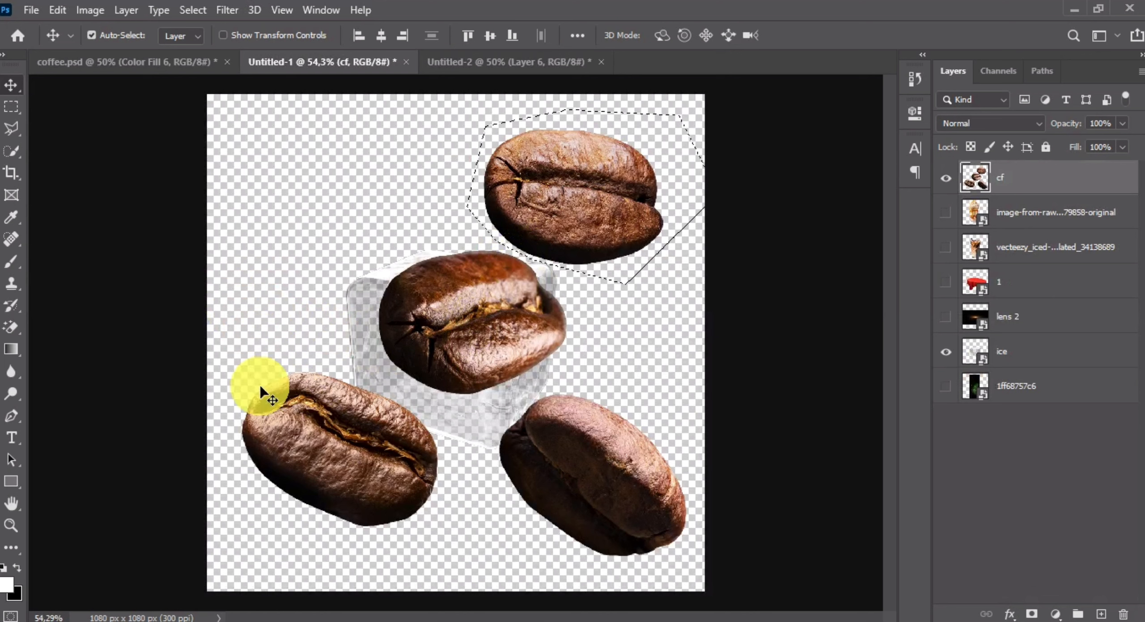
pyautogui.click(11, 128)
pyautogui.click(215, 326)
pyautogui.click(447, 409)
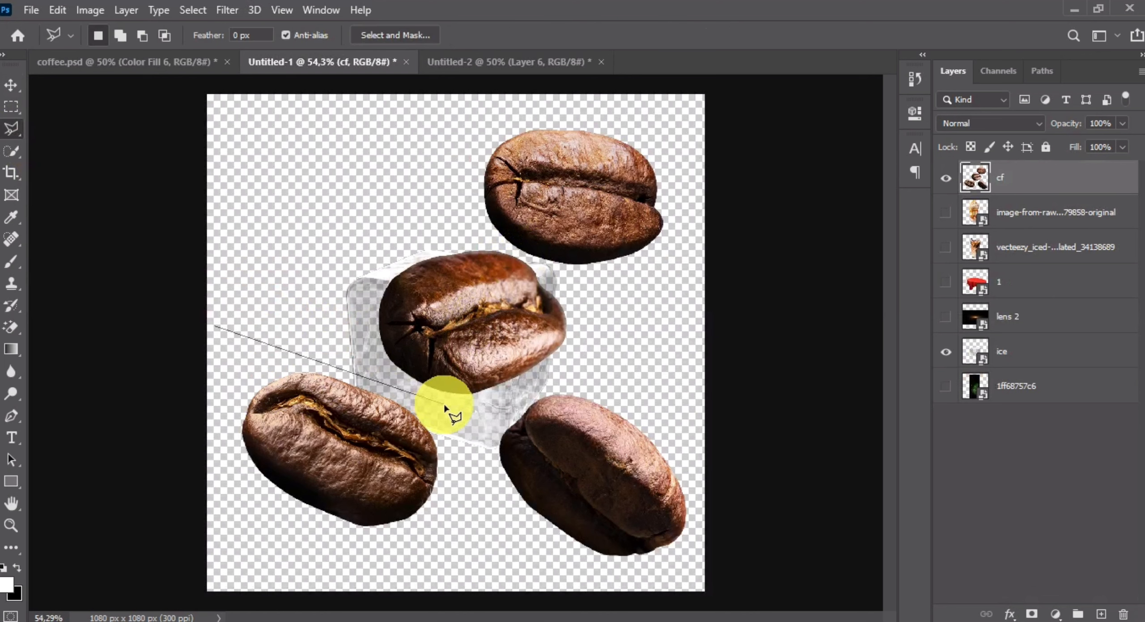
pyautogui.click(215, 326)
pyautogui.click(13, 85)
pyautogui.moveTo(313, 413); pyautogui.dragTo(466, 229)
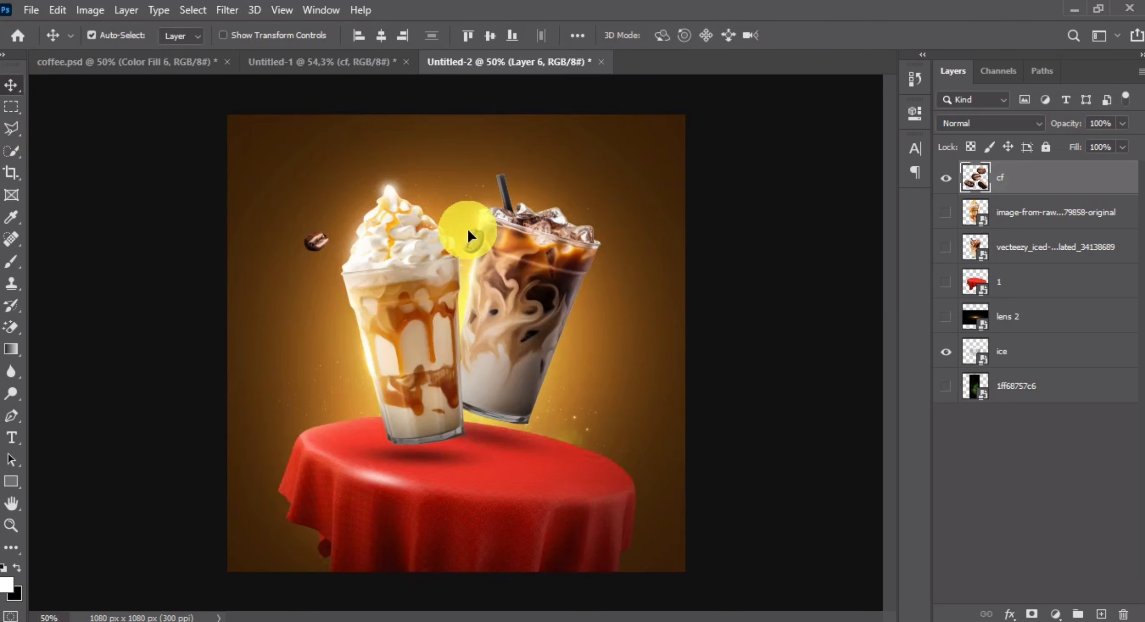
# Shrink the third coffee bean and place it above the drinks, overlapping the canvas's upper edge.
pyautogui.hotkey('ctrl', 't')
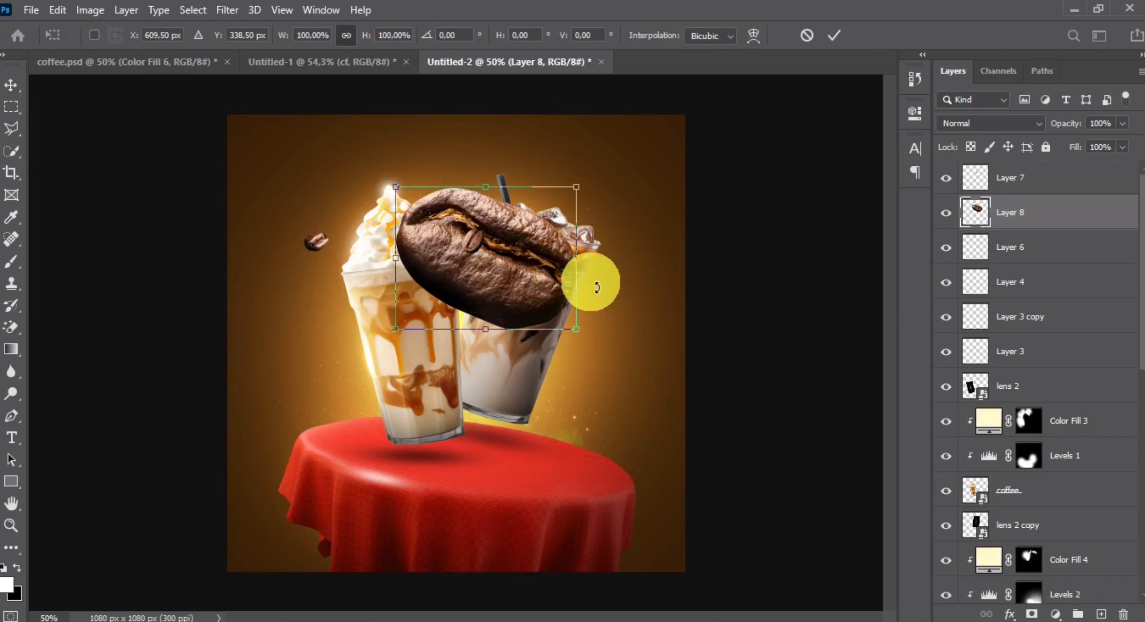
pyautogui.moveTo(585, 263); pyautogui.dragTo(442, 249)
pyautogui.moveTo(453, 247); pyautogui.dragTo(473, 127)
pyautogui.press('Return')
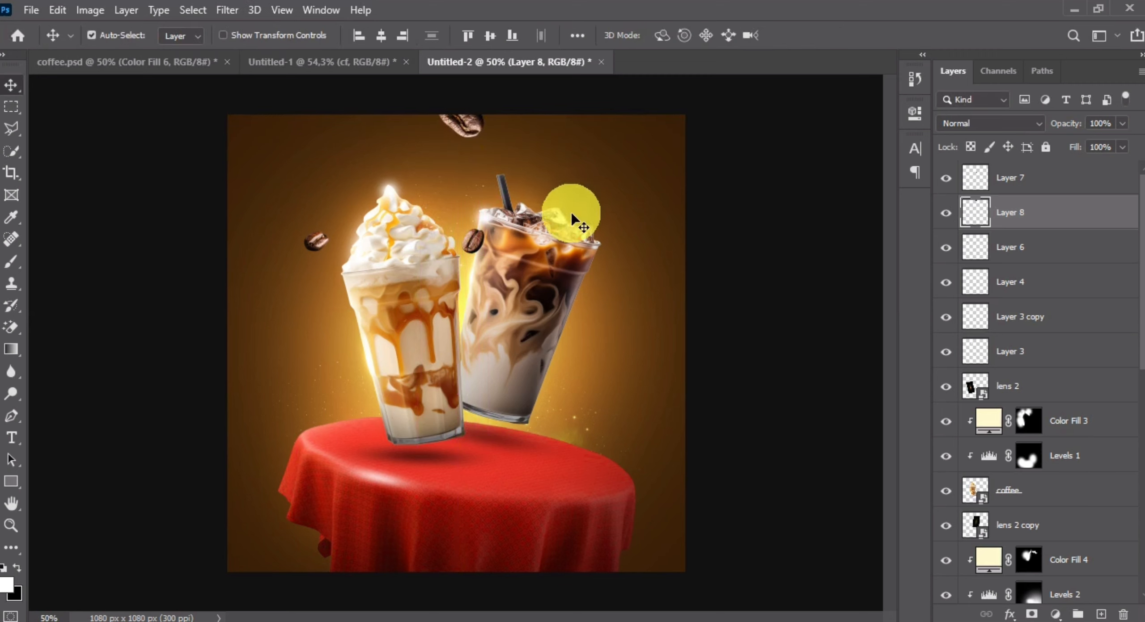
# Scale the bean at the canvas's upper edge down to about 67.9% and shift it up until the edge crops it.
pyautogui.hotkey('ctrl', 't')
pyautogui.moveTo(461, 100)
pyautogui.mouseDown()
pyautogui.moveTo(455, 107)
pyautogui.moveTo(470, 110)
pyautogui.mouseUp()
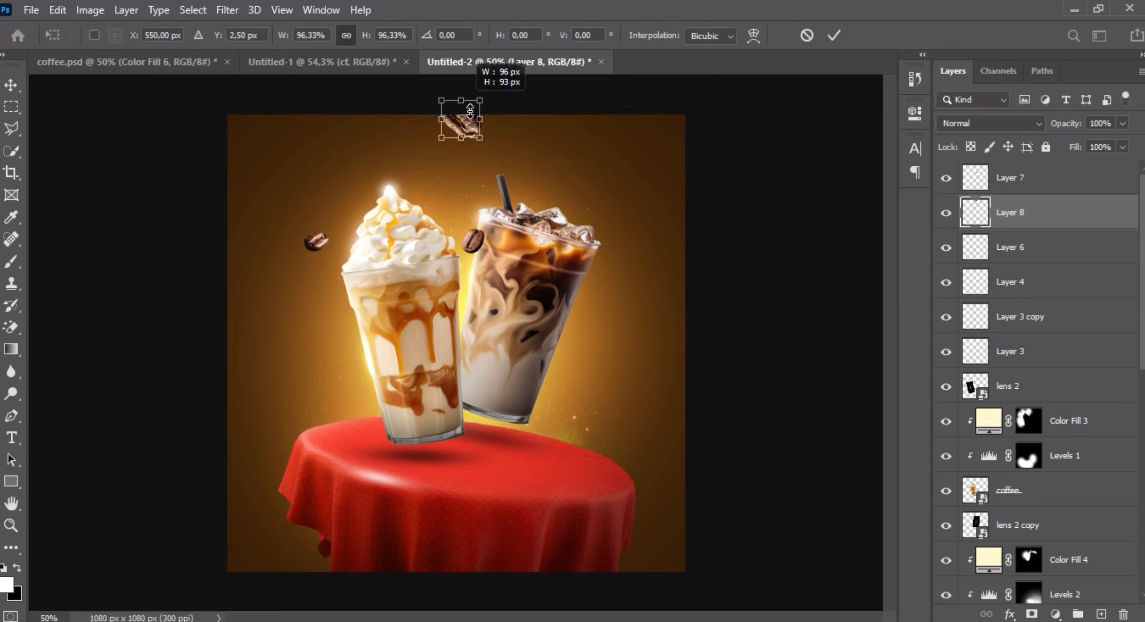
pyautogui.click(575, 161)
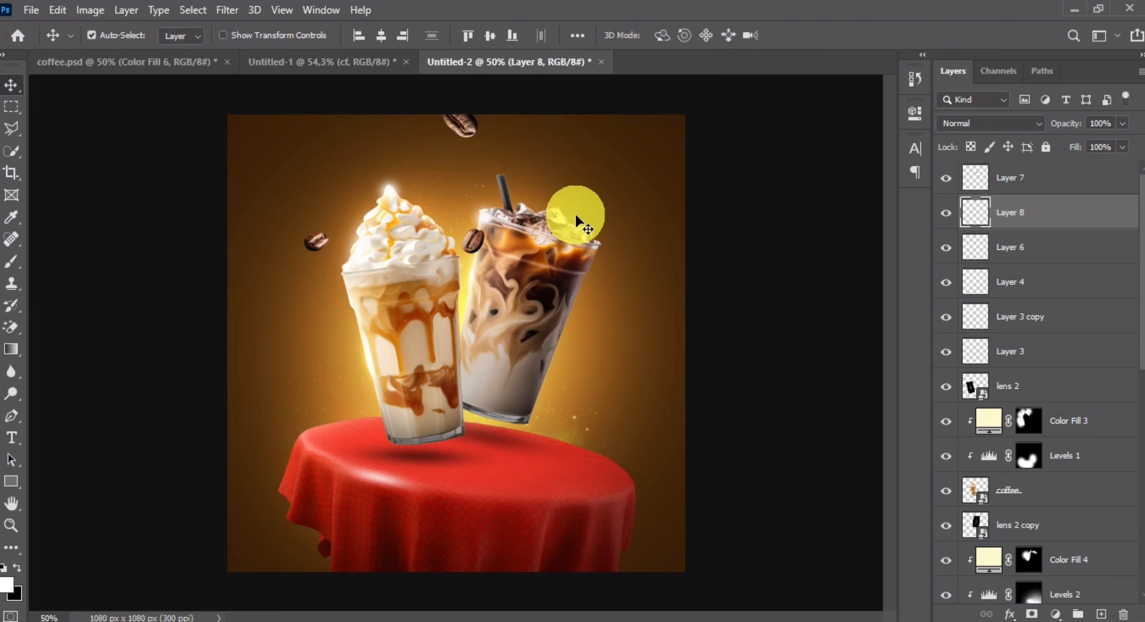
pyautogui.hotkey('ctrl', 't')
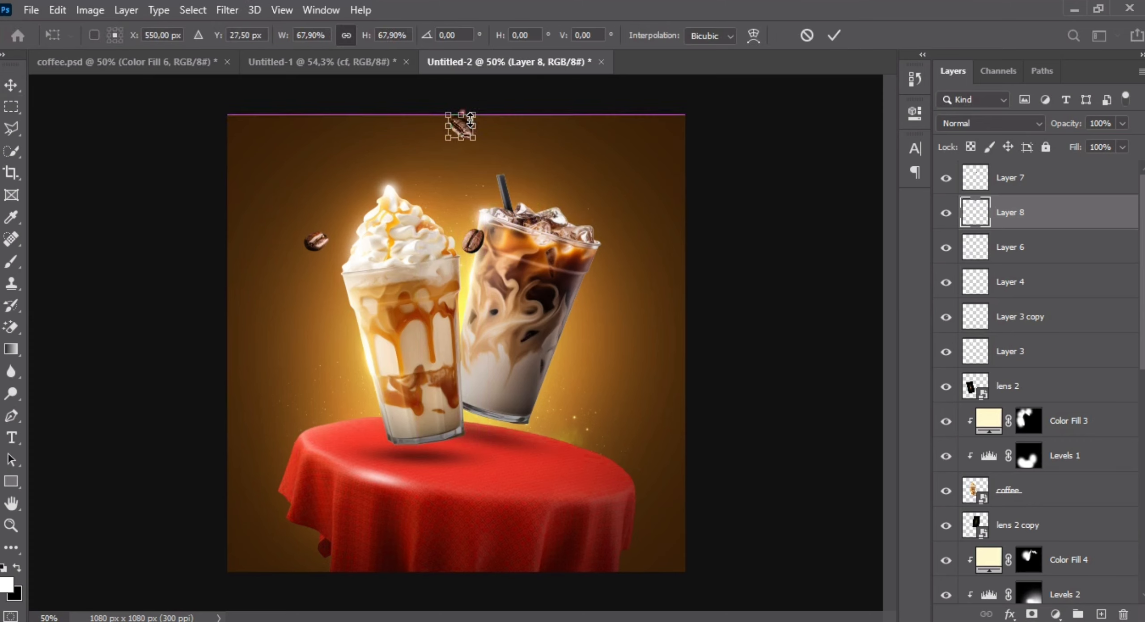
pyautogui.doubleClick(472, 132)
pyautogui.moveTo(469, 133); pyautogui.dragTo(470, 128)
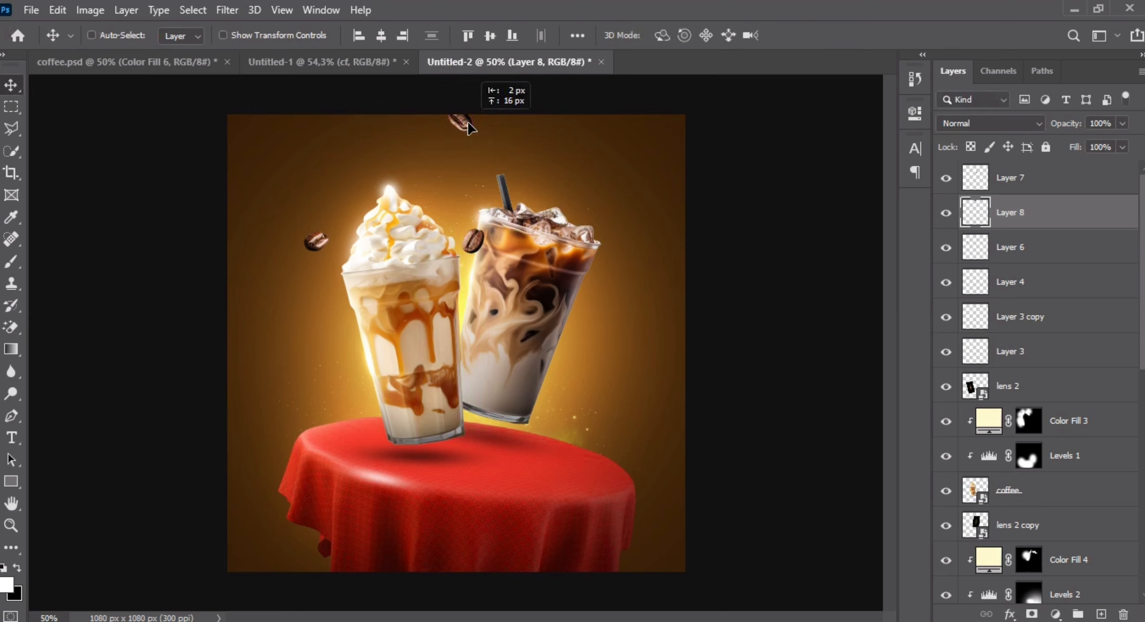
pyautogui.keyDown('ctrl'); pyautogui.click(576, 245); pyautogui.keyUp('ctrl')
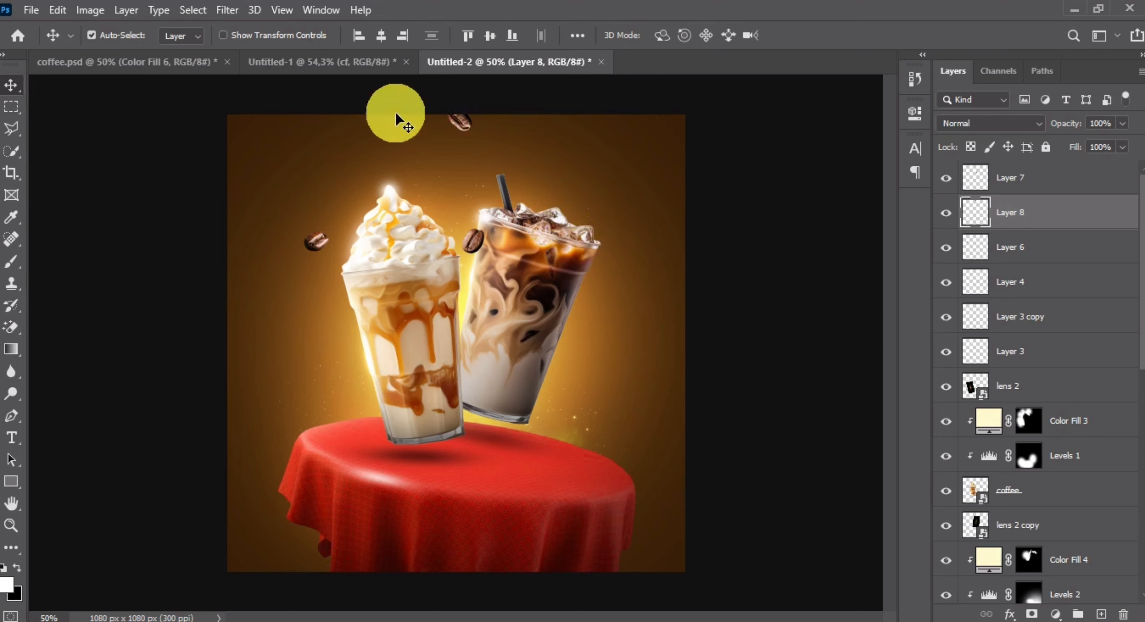
# Duplicate the upper bean onto the red tabletop and rotate the copy about 141°.
pyautogui.moveTo(465, 132); pyautogui.dragTo(511, 479)
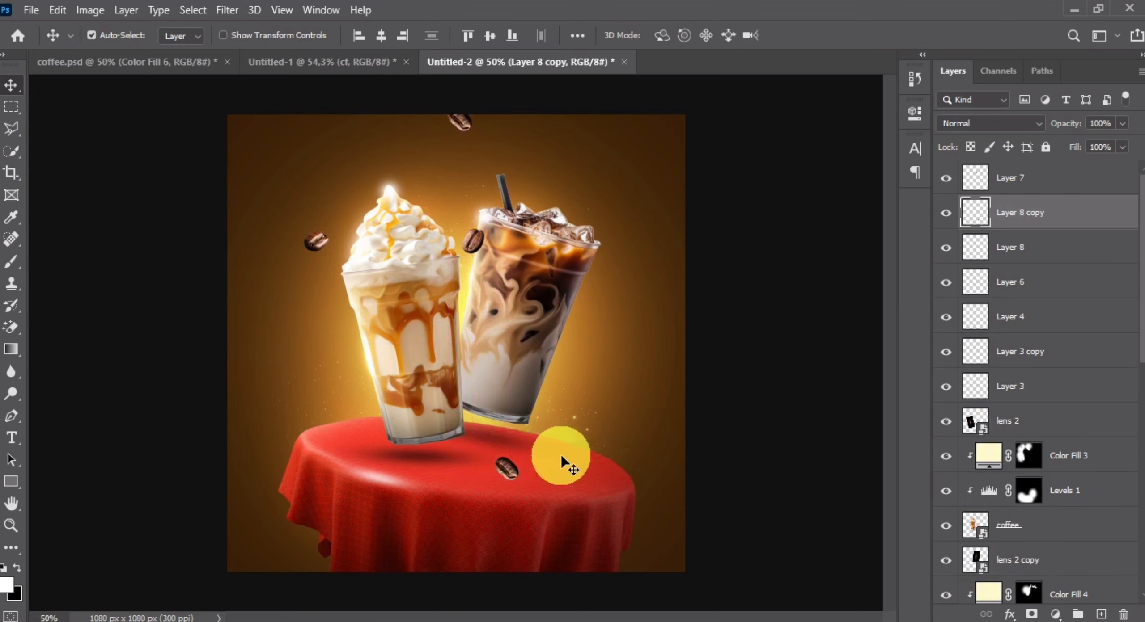
pyautogui.hotkey('ctrl', 't')
pyautogui.moveTo(564, 428); pyautogui.dragTo(595, 480)
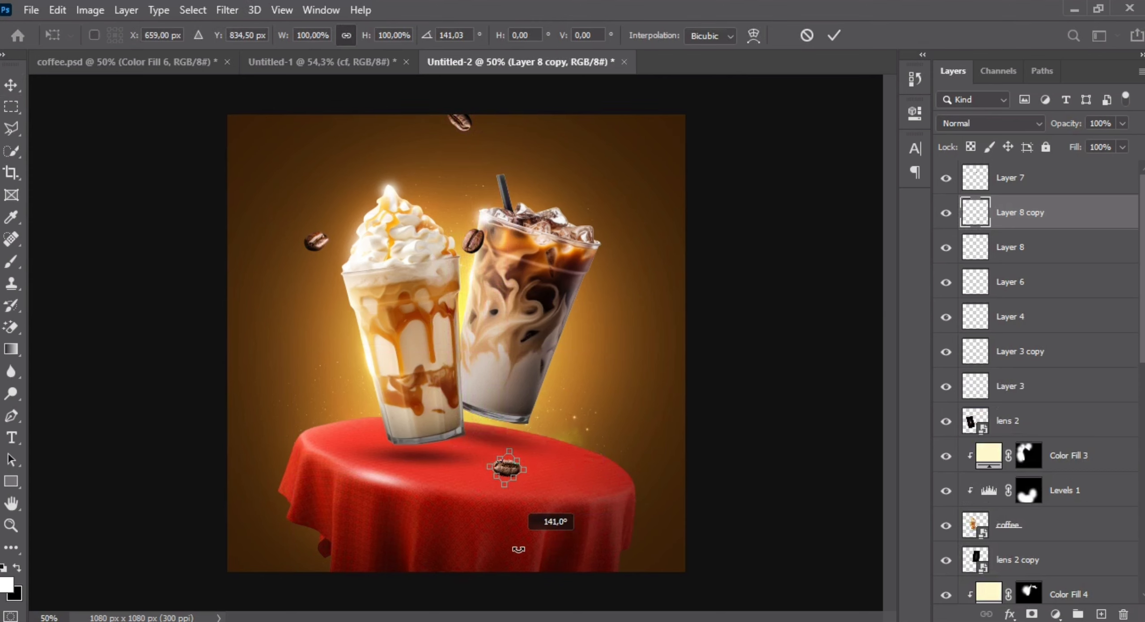
pyautogui.press('Return')
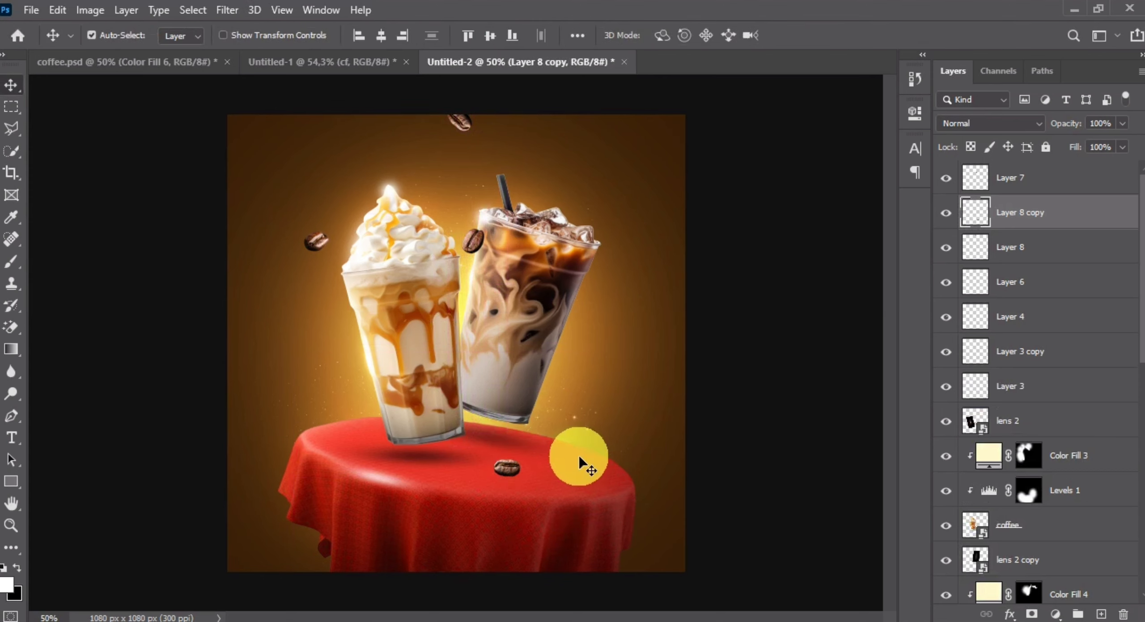
# Shrink the bean on the tabletop slightly and adjust its placement in front of the iced coffee glass.
pyautogui.hotkey('ctrl', '+')
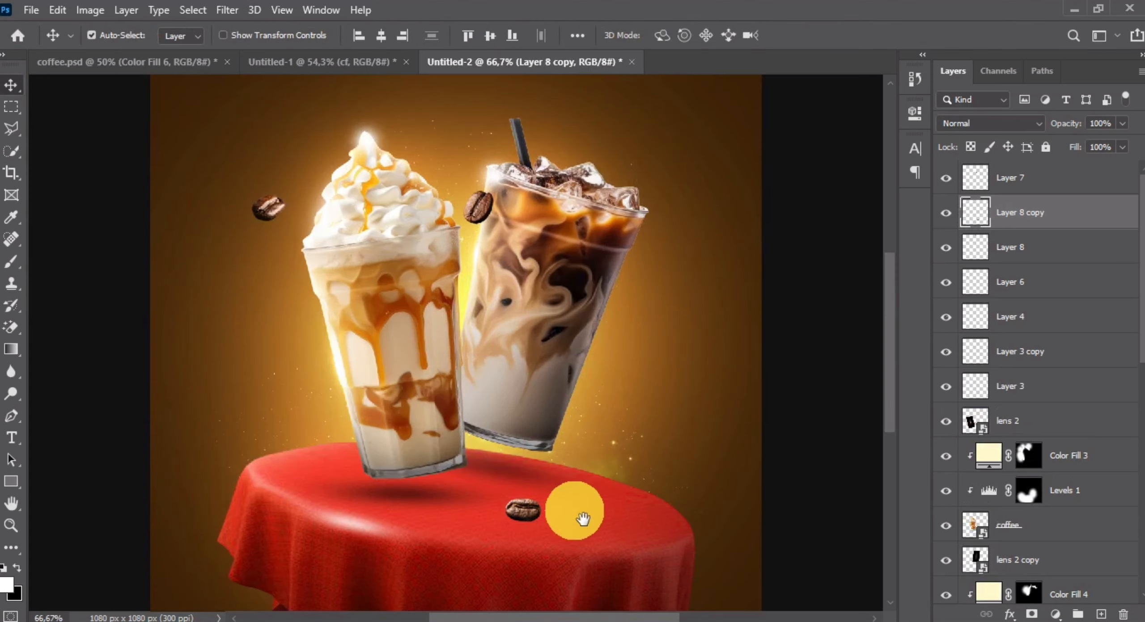
pyautogui.scroll(-2, 559, 469)
pyautogui.keyDown('ctrl'); pyautogui.click(508, 430); pyautogui.keyUp('ctrl')
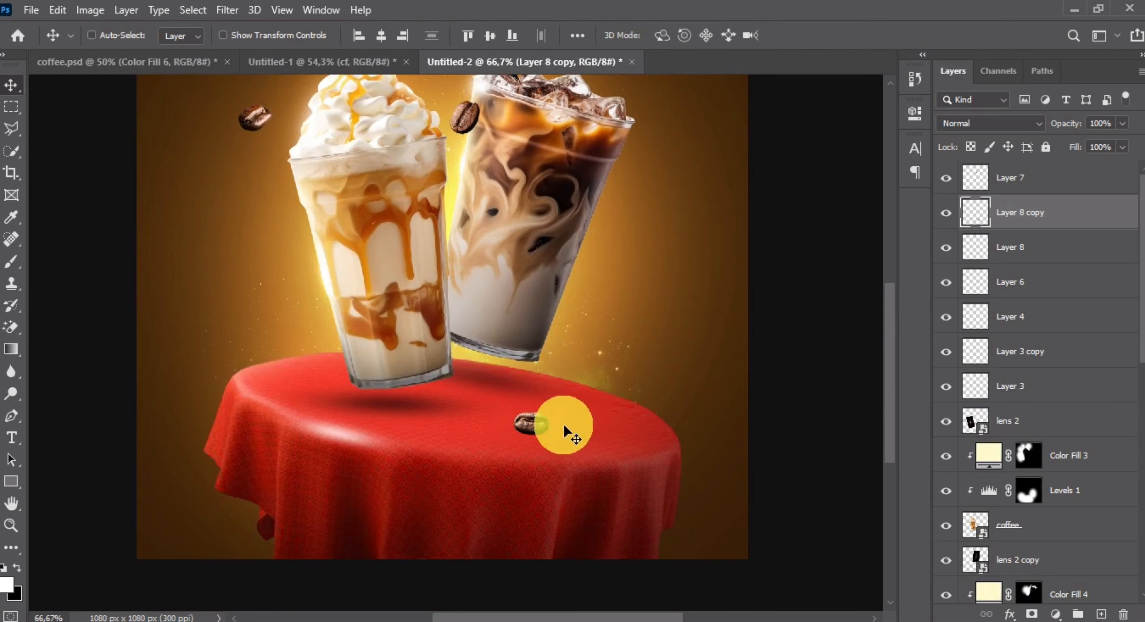
pyautogui.hotkey('ctrl', 't')
pyautogui.moveTo(552, 410); pyautogui.dragTo(547, 414)
pyautogui.press('Return')
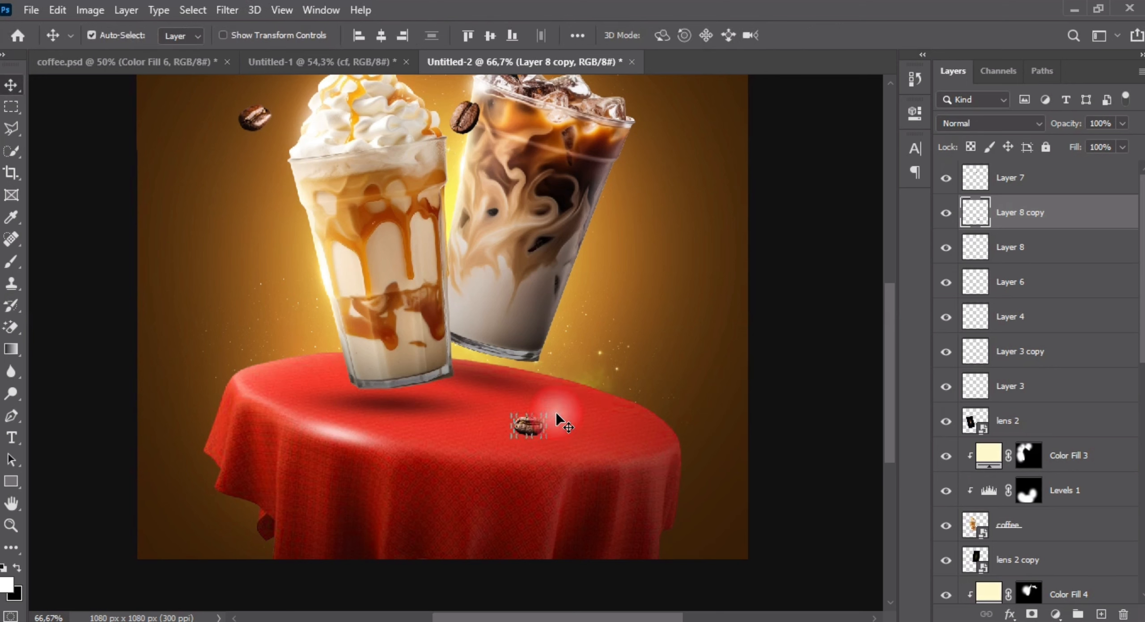
pyautogui.hotkey('ctrl', 't')
pyautogui.press('Return')
pyautogui.hotkey('ctrl', '-')
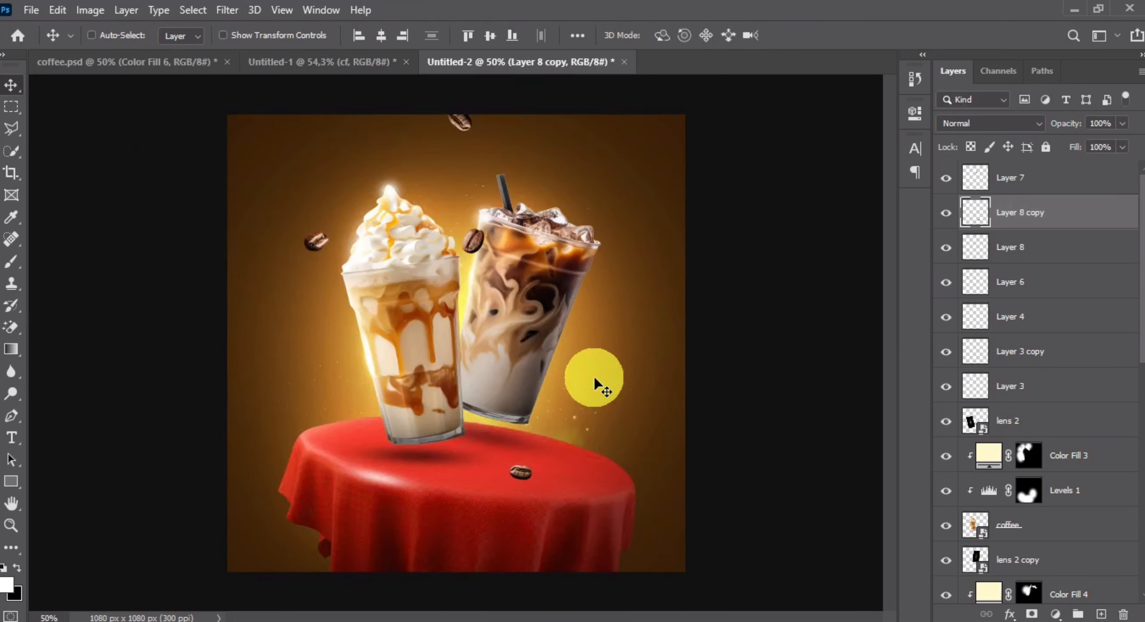
# Create a new layer beneath the tabletop bean and brush a soft black shadow under it.
pyautogui.hotkey('ctrl', '+')
pyautogui.hotkey('alt', '[')
pyautogui.hotkey('ctrl', 'shift', 'alt', 'n')
pyautogui.scroll(3, 536, 519)
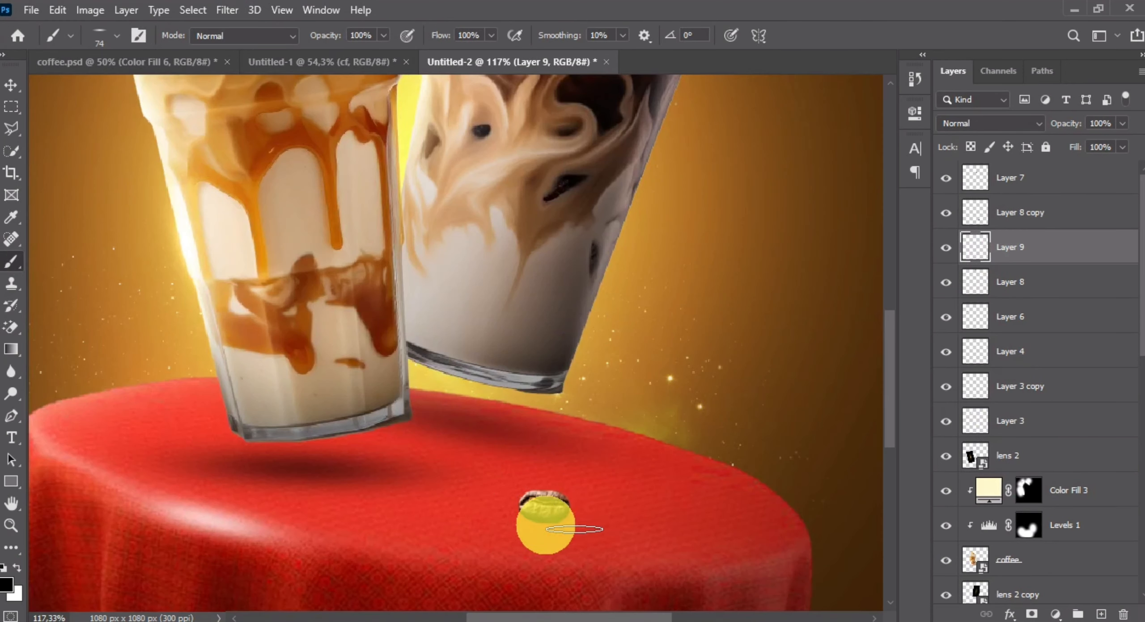
# Transform the bean's shadow so it sits flat and close beneath the tabletop bean.
pyautogui.hotkey('ctrl', 't')
pyautogui.moveTo(559, 539); pyautogui.dragTo(558, 547)
pyautogui.moveTo(485, 527); pyautogui.dragTo(497, 527)
pyautogui.press('Return')
pyautogui.hotkey('ctrl', '-')
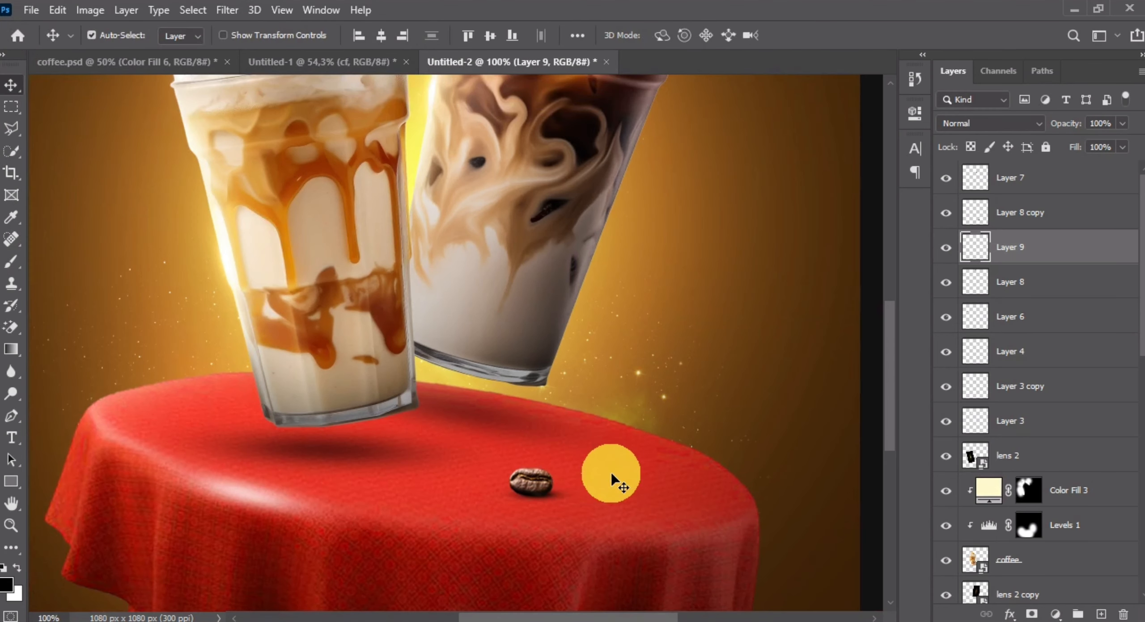
pyautogui.hotkey('ctrl', 't')
pyautogui.moveTo(615, 480); pyautogui.dragTo(641, 519)
pyautogui.press('Return')
pyautogui.hotkey('ctrl', '-')
pyautogui.hotkey('ctrl', '-')
pyautogui.hotkey('ctrl', '+')
# Duplicate the tabletop bean together with its shadow to the table's left side, beside the whipped-cream glass, and flip the copy.
pyautogui.keyDown('shift'); pyautogui.click(1019, 212); pyautogui.keyUp('shift')
pyautogui.moveTo(542, 515); pyautogui.dragTo(312, 472)
pyautogui.hotkey('ctrl', 't')
pyautogui.rightClick(369, 477)
pyautogui.click(381, 459)
pyautogui.press('Return')
pyautogui.hotkey('ctrl', '+')
pyautogui.hotkey('ctrl', '+')
# Adjust the copied shadow to fit beneath the bean on the table's left side.
pyautogui.moveTo(250, 416); pyautogui.dragTo(438, 309)
pyautogui.keyDown('ctrl'); pyautogui.click(264, 410); pyautogui.keyUp('ctrl')
pyautogui.hotkey('ctrl', 't')
pyautogui.moveTo(411, 343); pyautogui.dragTo(418, 364)
pyautogui.press('Return')
pyautogui.hotkey('ctrl', '-')
pyautogui.hotkey('ctrl', '-')
pyautogui.hotkey('ctrl', '-')
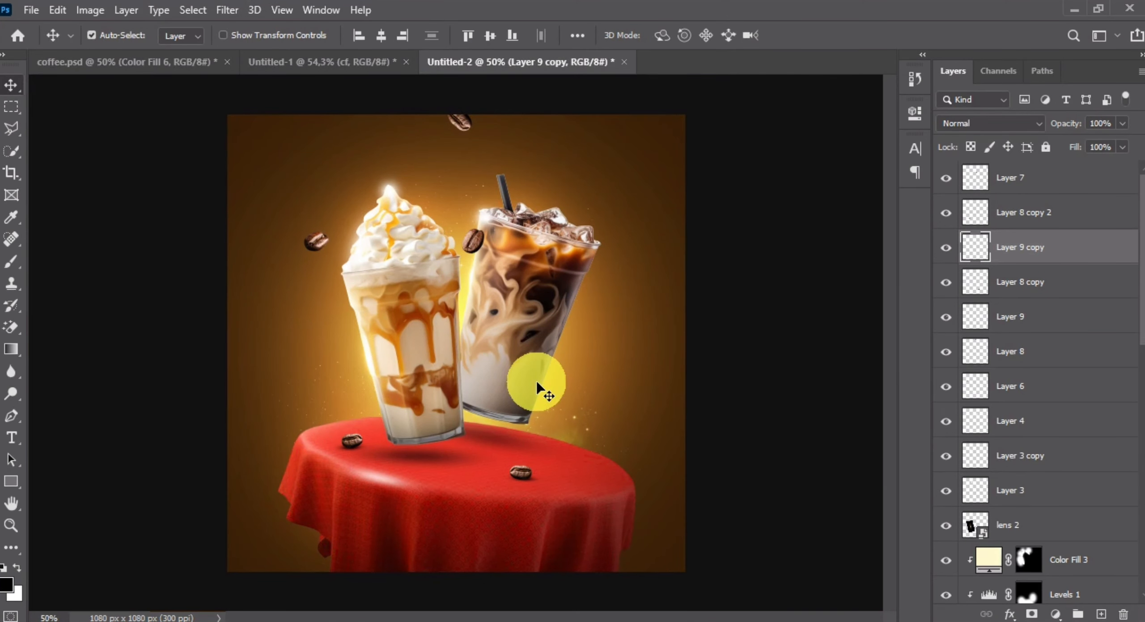
# Bring the ice cube from Untitled-1 into Untitled-2, shrink it, and place it left of the whipped-cream glass.
pyautogui.click(379, 65)
pyautogui.moveTo(358, 314); pyautogui.dragTo(565, 292)
pyautogui.hotkey('ctrl', 't')
pyautogui.moveTo(682, 159); pyautogui.dragTo(345, 427)
pyautogui.moveTo(319, 469); pyautogui.dragTo(338, 350)
pyautogui.moveTo(401, 316); pyautogui.dragTo(411, 378)
pyautogui.press('Return')
# Duplicate the ice cube to the right of the iced coffee glass, flip the copy, and make it smaller.
pyautogui.moveTo(377, 344); pyautogui.dragTo(631, 340)
pyautogui.hotkey('ctrl', 't')
pyautogui.rightClick(619, 352)
pyautogui.click(690, 326)
pyautogui.moveTo(621, 424); pyautogui.dragTo(640, 413)
pyautogui.press('Return')
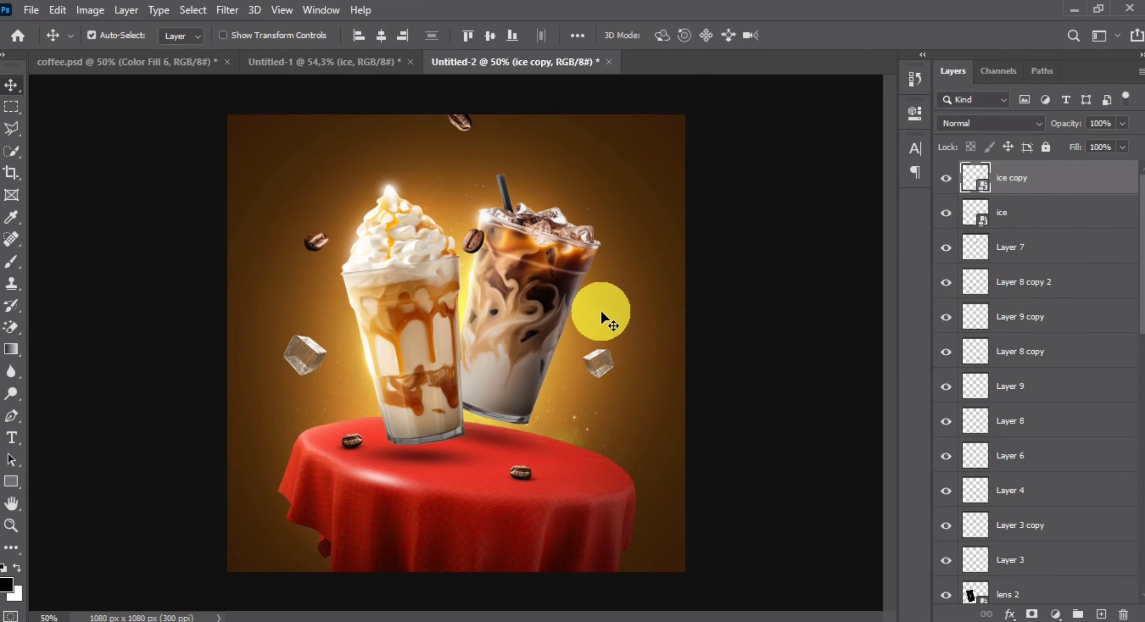
# Add a near-white solid color fill in Screen mode, clipped to the right ice cube.
pyautogui.click(1055, 614)
pyautogui.click(1036, 314)
pyautogui.click(398, 172)
pyautogui.click(781, 164)
pyautogui.click(990, 124)
pyautogui.click(970, 257)
pyautogui.rightClick(1091, 178)
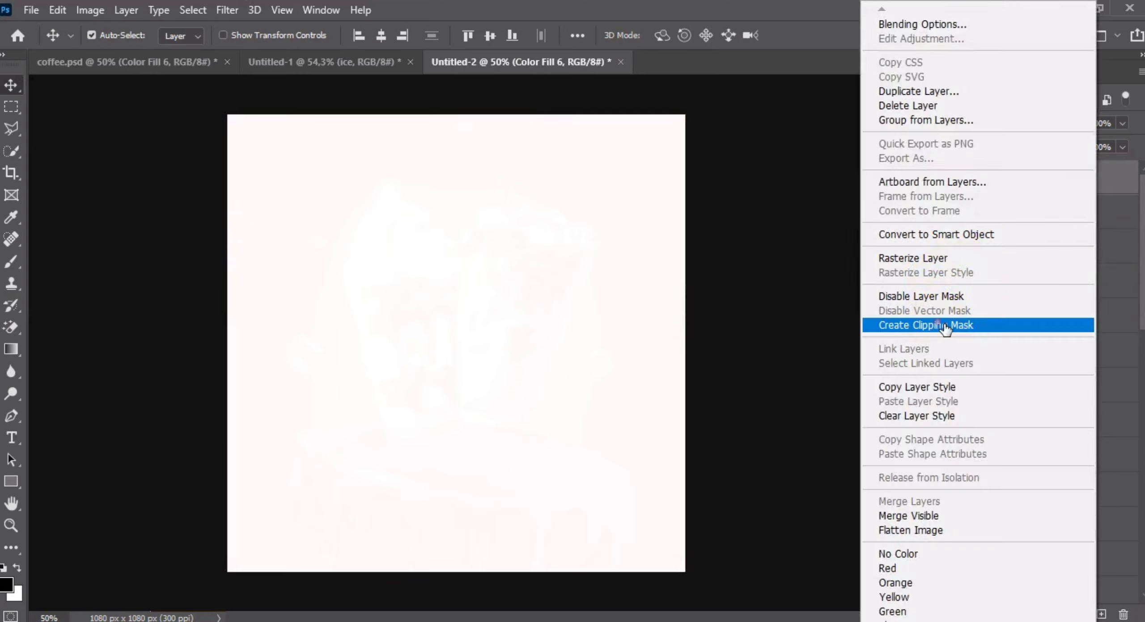
pyautogui.click(1017, 327)
# Invert the near-white fill's mask and brush a highlight onto the right ice cube.
pyautogui.click(1028, 178)
pyautogui.hotkey('ctrl', 'i')
pyautogui.click(117, 36)
pyautogui.moveTo(613, 309); pyautogui.dragTo(594, 340)
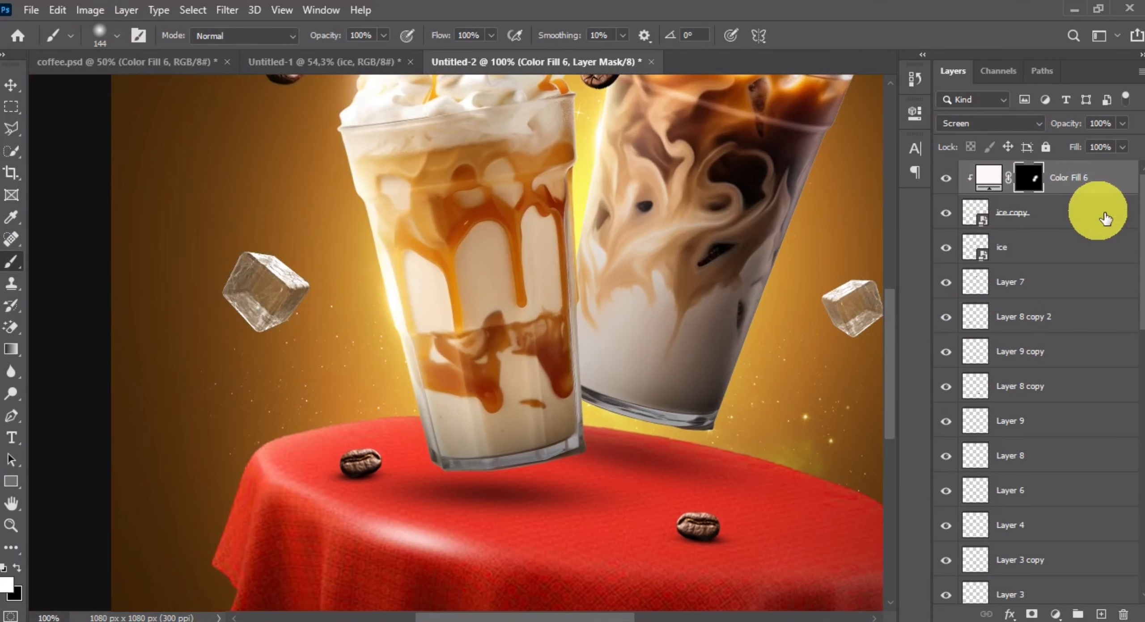
# Add a pale pink solid color fill above the left ice cube and set its blend mode to Screen.
pyautogui.click(1073, 247)
pyautogui.click(1055, 615)
pyautogui.click(1036, 314)
pyautogui.click(781, 164)
pyautogui.click(990, 123)
pyautogui.click(970, 257)
# Clip the pale pink fill to the left ice cube and brush a highlight through its inverted mask.
pyautogui.click(1015, 250)
pyautogui.hotkey('ctrl', 'i')
pyautogui.rightClick(1106, 250)
pyautogui.click(941, 327)
pyautogui.moveTo(241, 264); pyautogui.dragTo(265, 325)
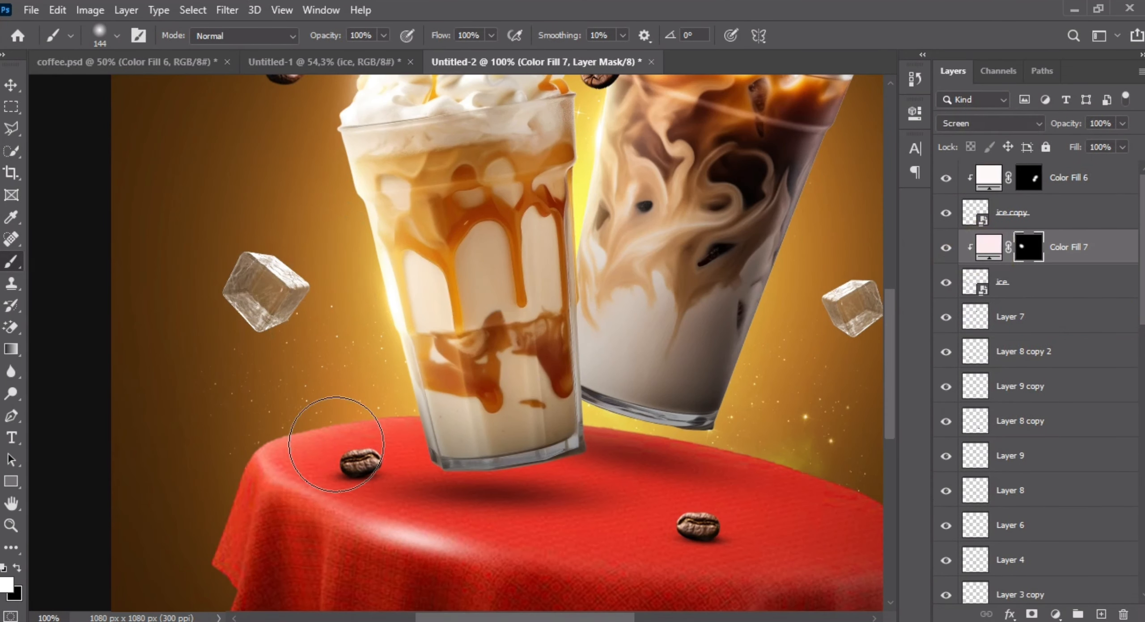
pyautogui.scroll(-4, 429, 270)
pyautogui.click(8, 86)
# Darken the left ice cube's outer side with a clipped Levels adjustment, lowering the output white and brushing its inverted mask.
pyautogui.click(1068, 282)
pyautogui.click(1055, 615)
pyautogui.click(1057, 382)
pyautogui.moveTo(875, 334); pyautogui.dragTo(819, 335)
pyautogui.hotkey('ctrl', 'i')
pyautogui.click(11, 261)
pyautogui.click(947, 288)
pyautogui.click(946, 287)
# Darken the right ice cube's outer side with a clipped Levels adjustment at output white 179 and a brushed, inverted mask.
pyautogui.click(1055, 213)
pyautogui.click(1055, 614)
pyautogui.click(1040, 381)
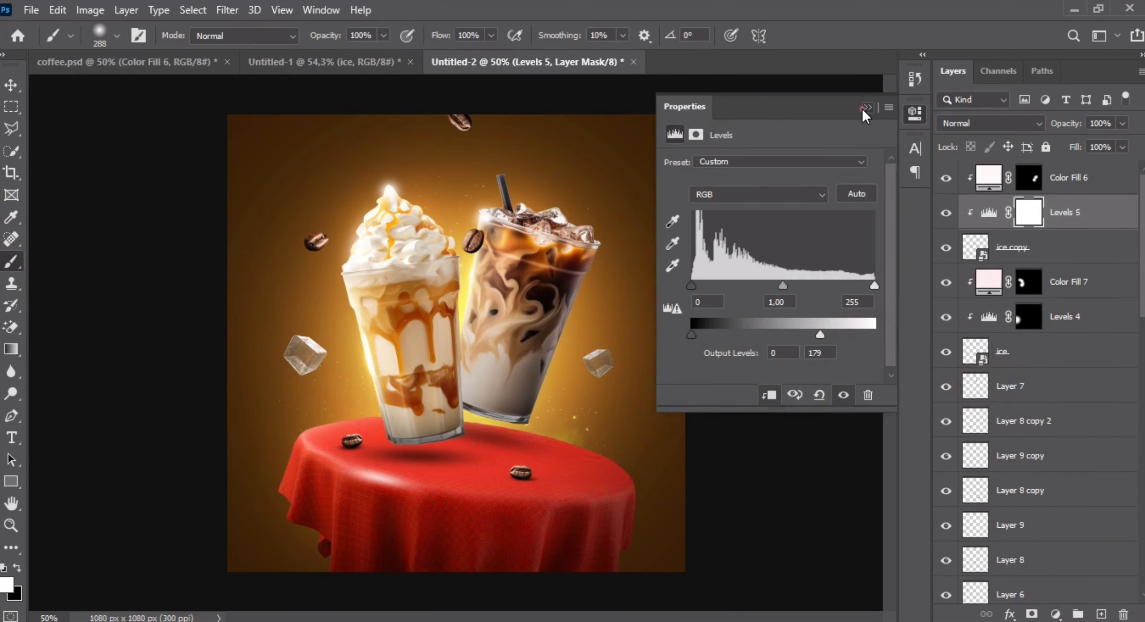
pyautogui.hotkey('ctrl', 'i')
pyautogui.moveTo(628, 384); pyautogui.dragTo(620, 412)
pyautogui.click(753, 289)
# Rotate the left ice cube together with its fill and Levels layers and shift it slightly up toward the glass.
pyautogui.click(1066, 316)
pyautogui.click(1064, 283)
pyautogui.keyDown('shift'); pyautogui.click(1056, 352); pyautogui.keyUp('shift')
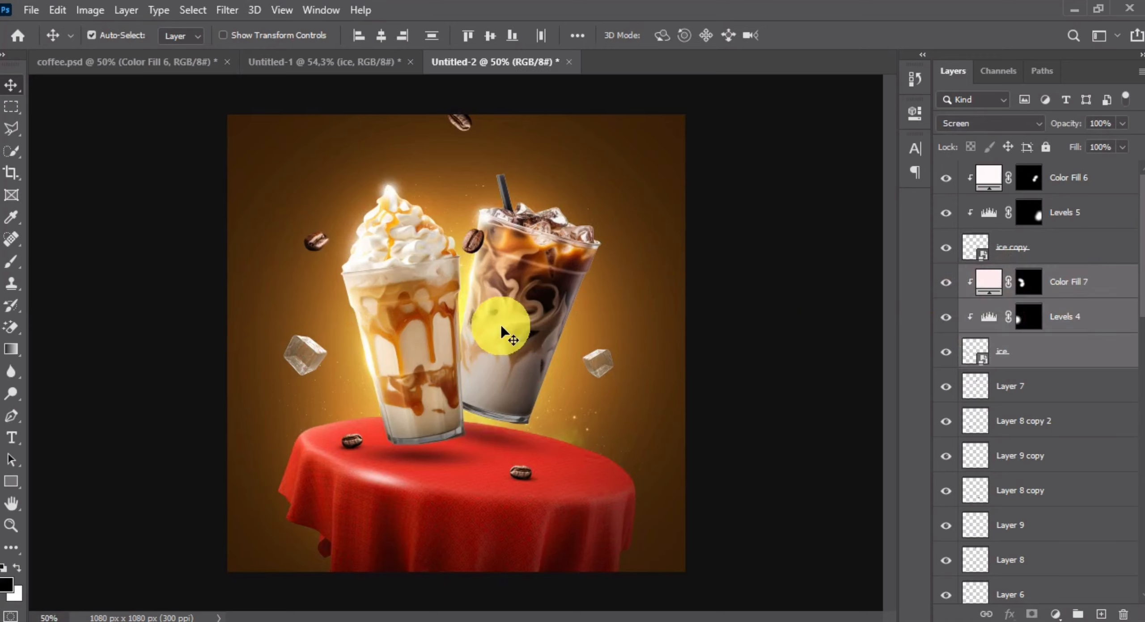
pyautogui.hotkey('ctrl', 't')
pyautogui.moveTo(412, 247); pyautogui.dragTo(426, 229)
pyautogui.press('Return')
pyautogui.click(805, 302)
# Enlarge the bean at the canvas's upper edge slightly and move it left, above the whipped-cream drink.
pyautogui.click(460, 121)
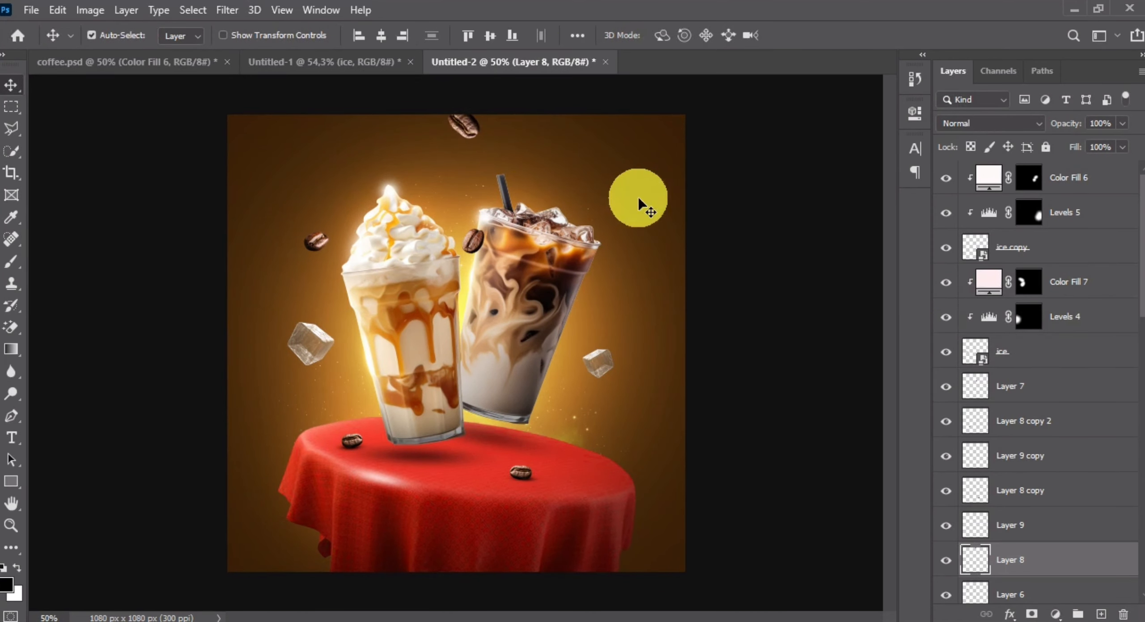
pyautogui.moveTo(461, 122); pyautogui.dragTo(405, 118)
pyautogui.click(766, 263)
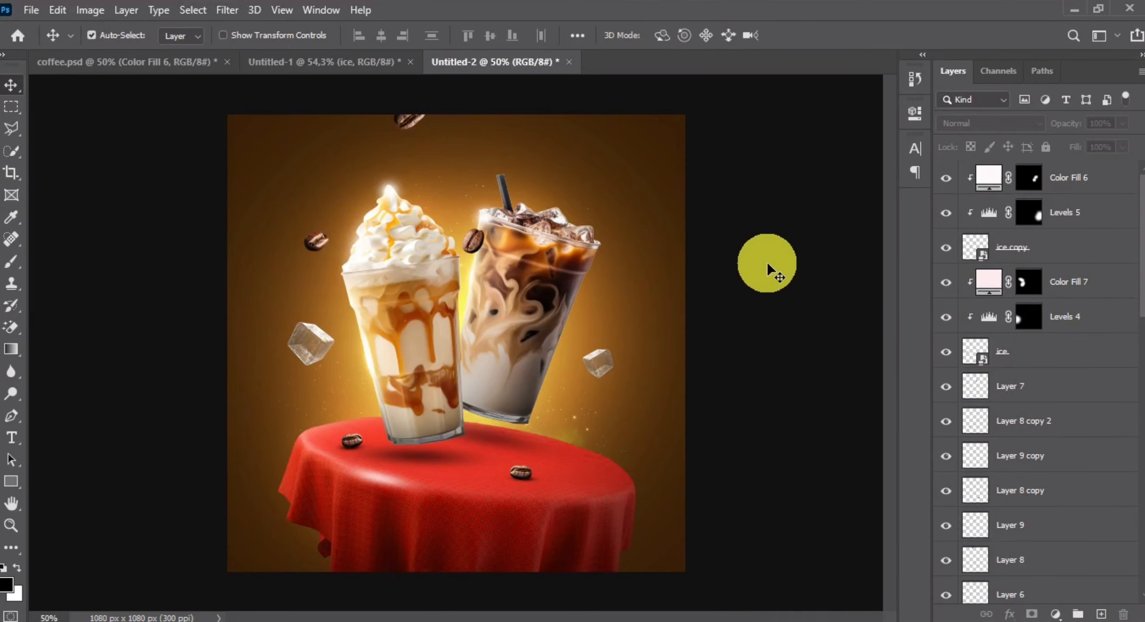
# Add a new top layer and darken the lower edge of the composition with a very large soft black brush.
pyautogui.click(1101, 615)
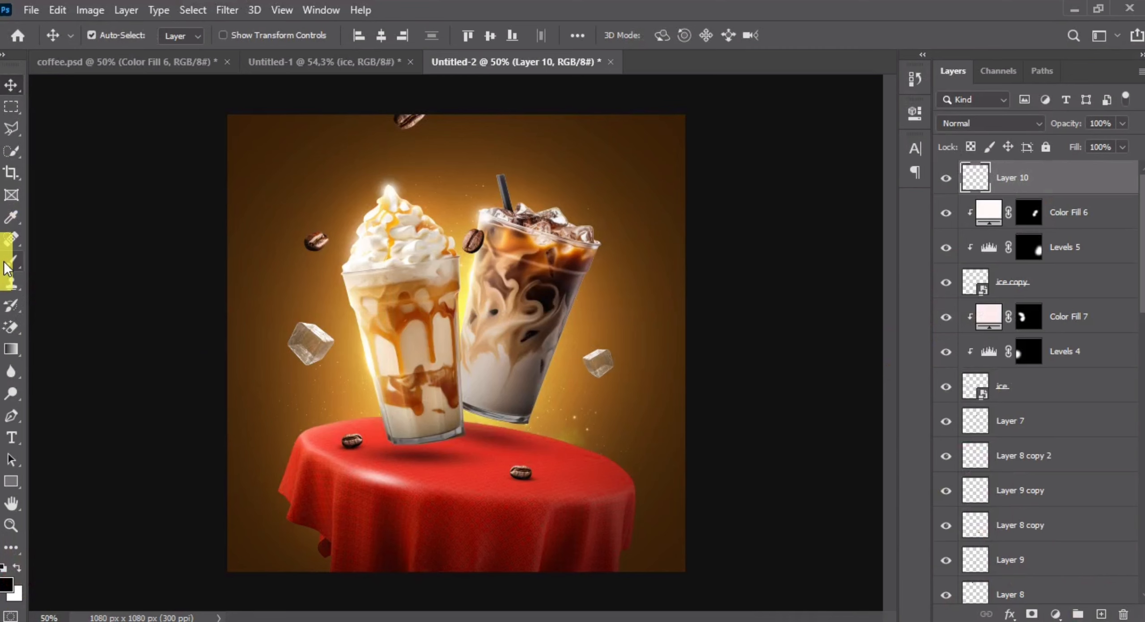
pyautogui.click(10, 262)
pyautogui.scroll(-3, 507, 438)
pyautogui.moveTo(485, 412)
pyautogui.mouseDown()
pyautogui.moveTo(532, 420)
pyautogui.moveTo(546, 372)
pyautogui.mouseUp()
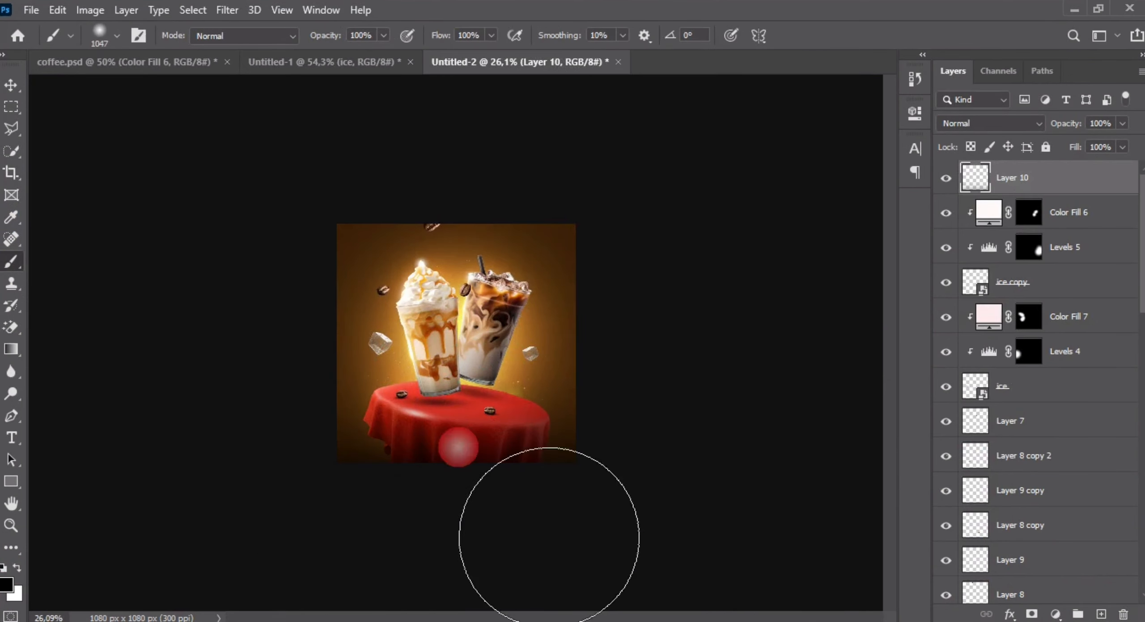
pyautogui.click(11, 85)
pyautogui.scroll(3, 513, 384)
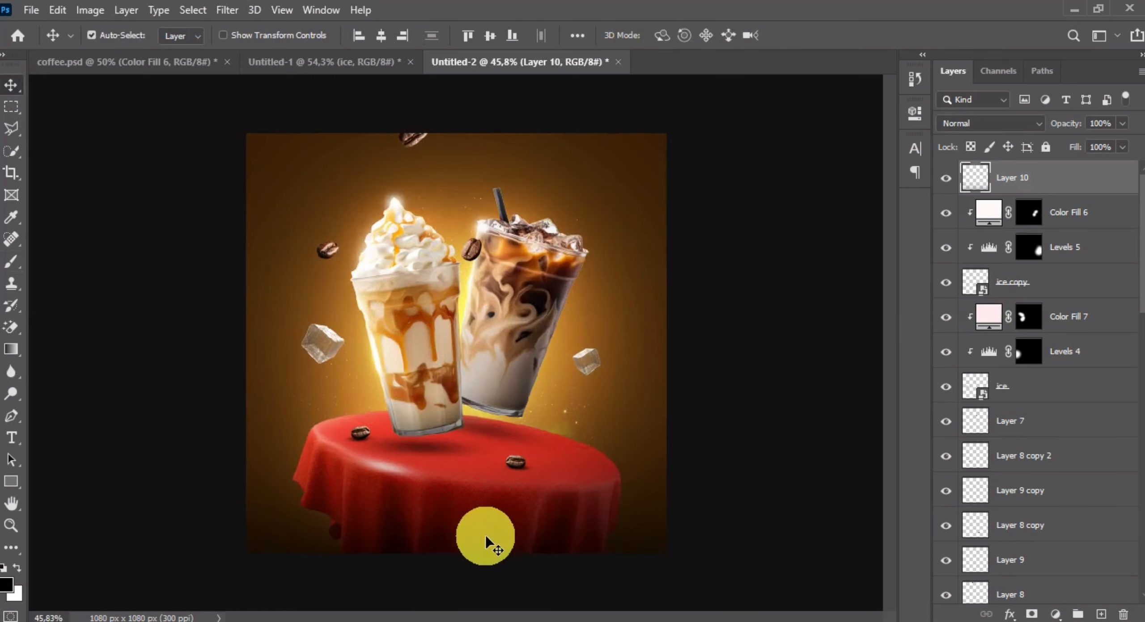
# Stretch the lower-edge shading layer to about 105.7% height and move it further down.
pyautogui.hotkey('ctrl', 't')
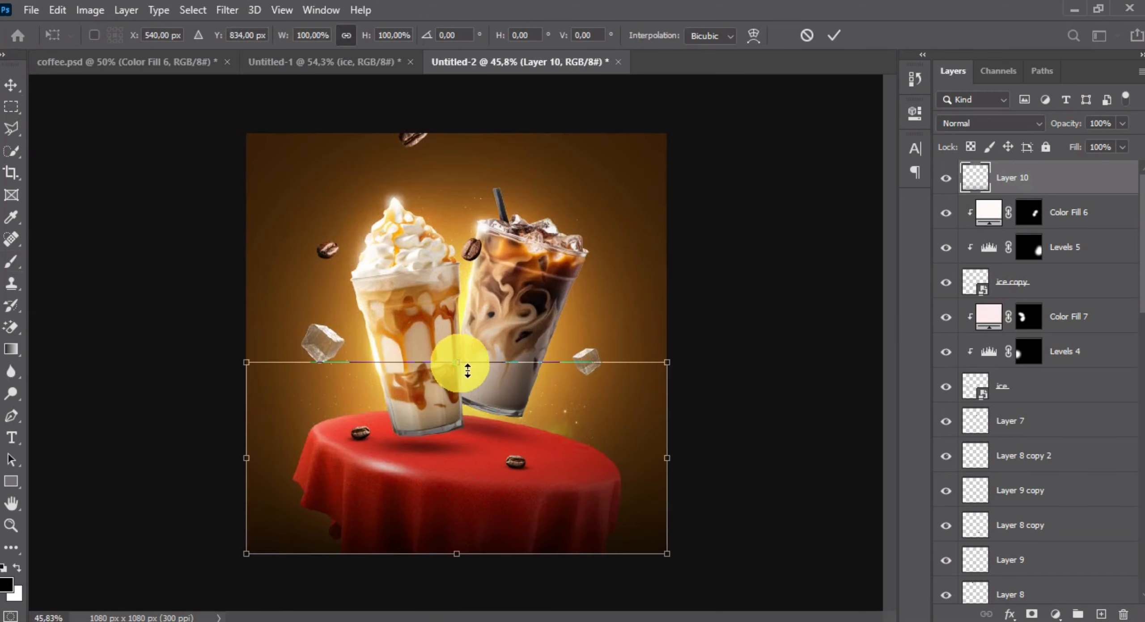
pyautogui.moveTo(458, 363); pyautogui.dragTo(458, 352)
pyautogui.moveTo(469, 444); pyautogui.dragTo(470, 463)
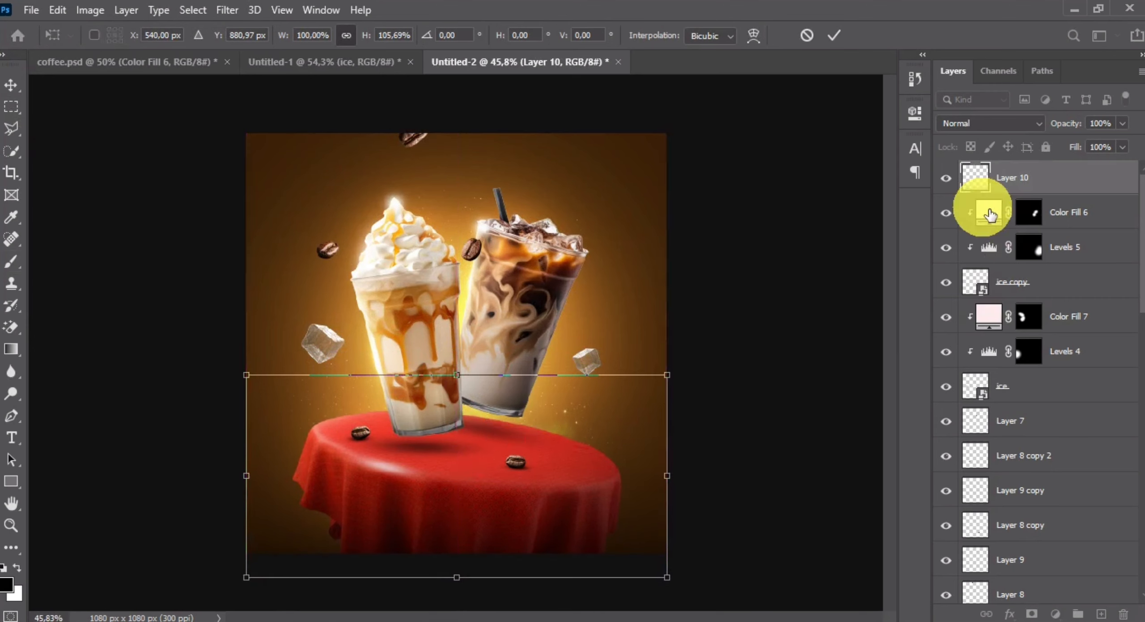
pyautogui.click(951, 179)
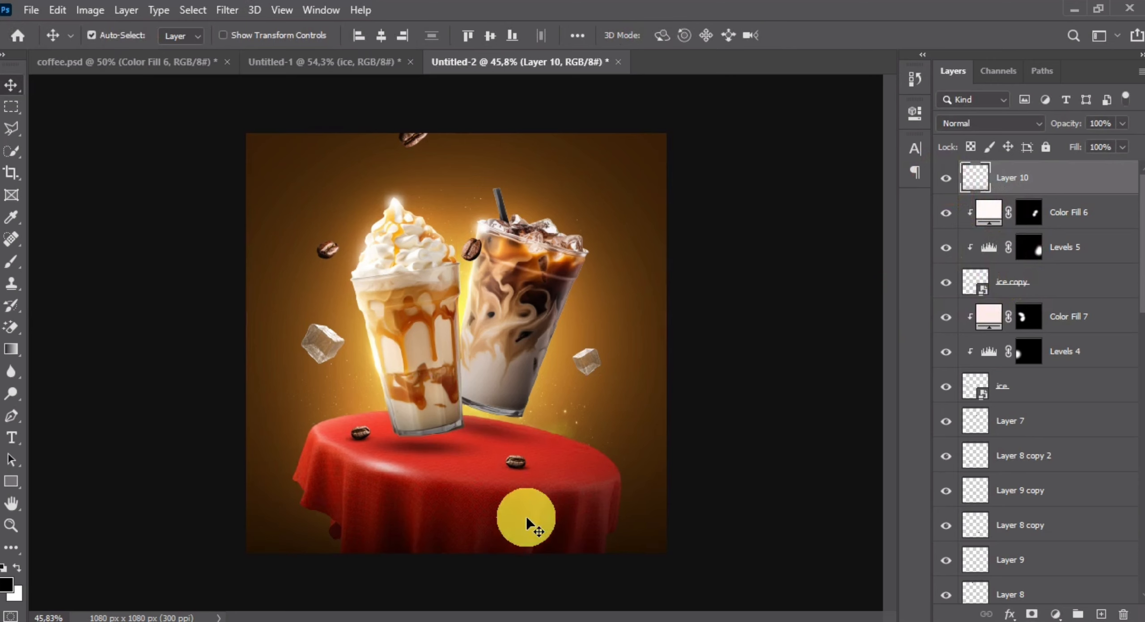
# Move the lower-edge shading slightly further down and widen it past the canvas sides.
pyautogui.hotkey('ctrl', 't')
pyautogui.moveTo(518, 526); pyautogui.dragTo(510, 553)
pyautogui.moveTo(662, 510); pyautogui.dragTo(686, 514)
pyautogui.press('Return')
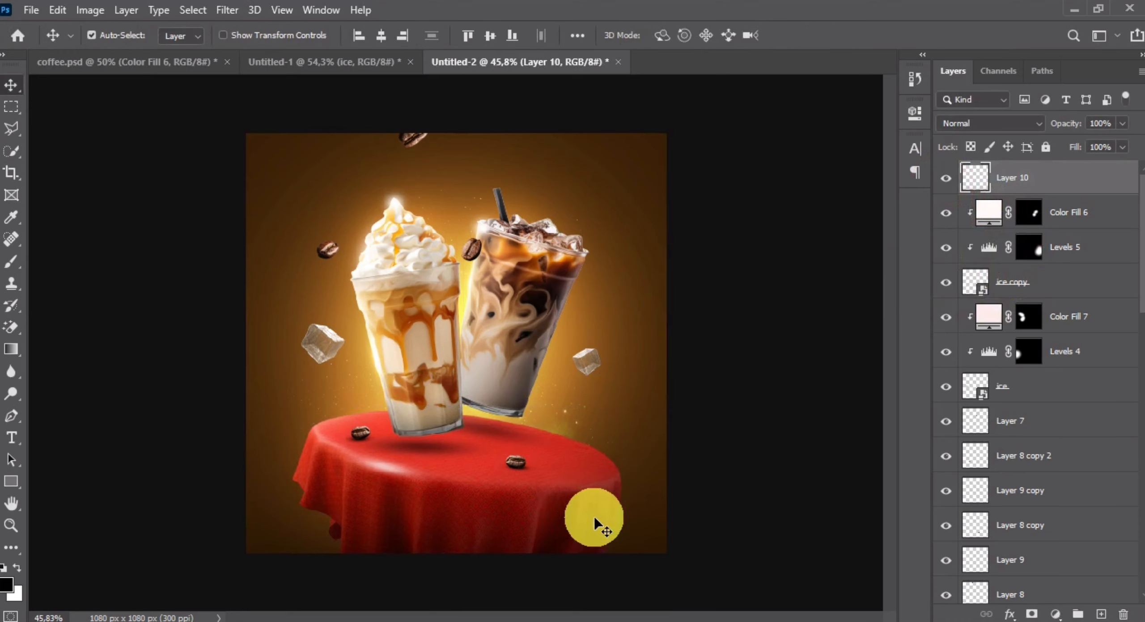
# Hide and show the lower-edge shading layer to compare the composition with and without it.
pyautogui.click(947, 169)
pyautogui.click(947, 169)
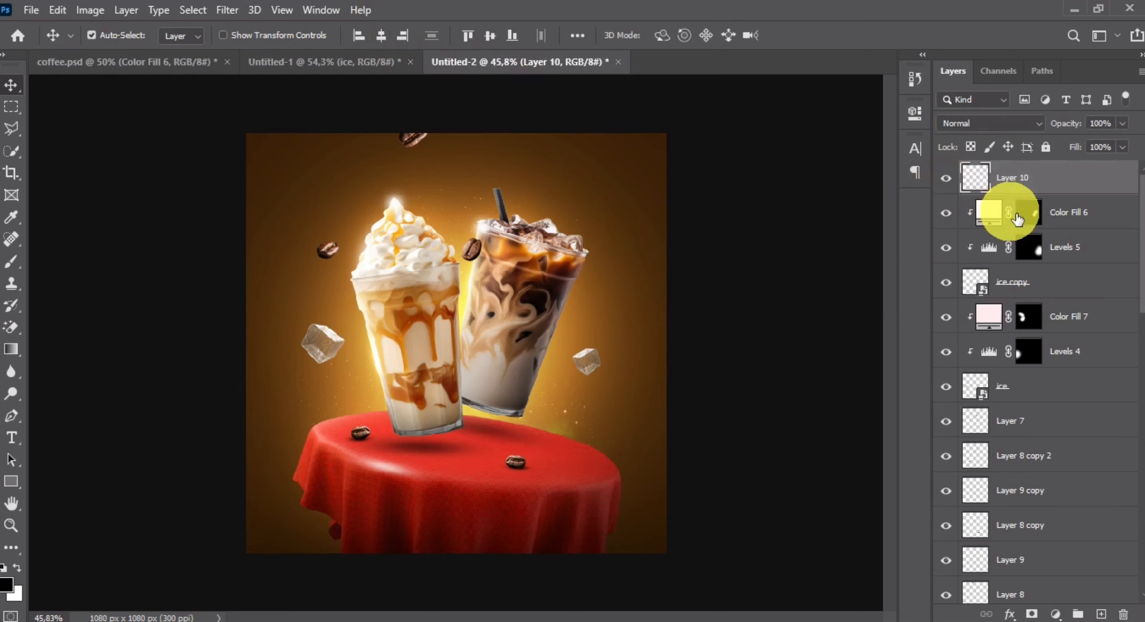
# In the Untitled-1 document, outline the uppermost coffee bean of the cf layer with the Polygonal Lasso.
pyautogui.click(325, 62)
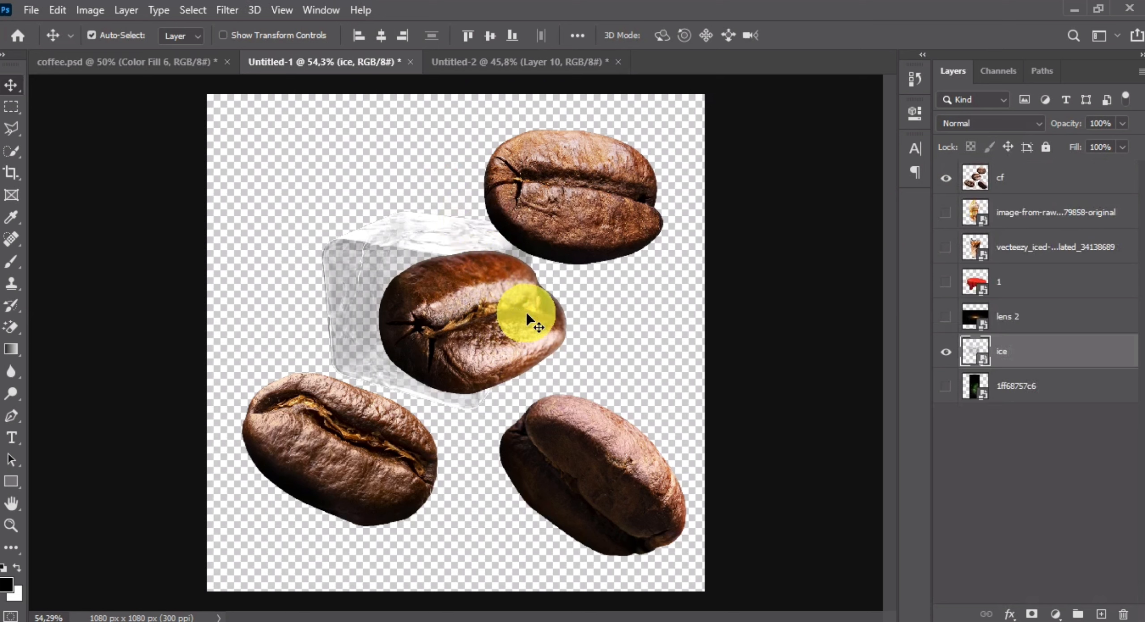
pyautogui.moveTo(565, 219); pyautogui.dragTo(557, 220)
pyautogui.click(13, 129)
pyautogui.click(444, 146)
pyautogui.click(460, 221)
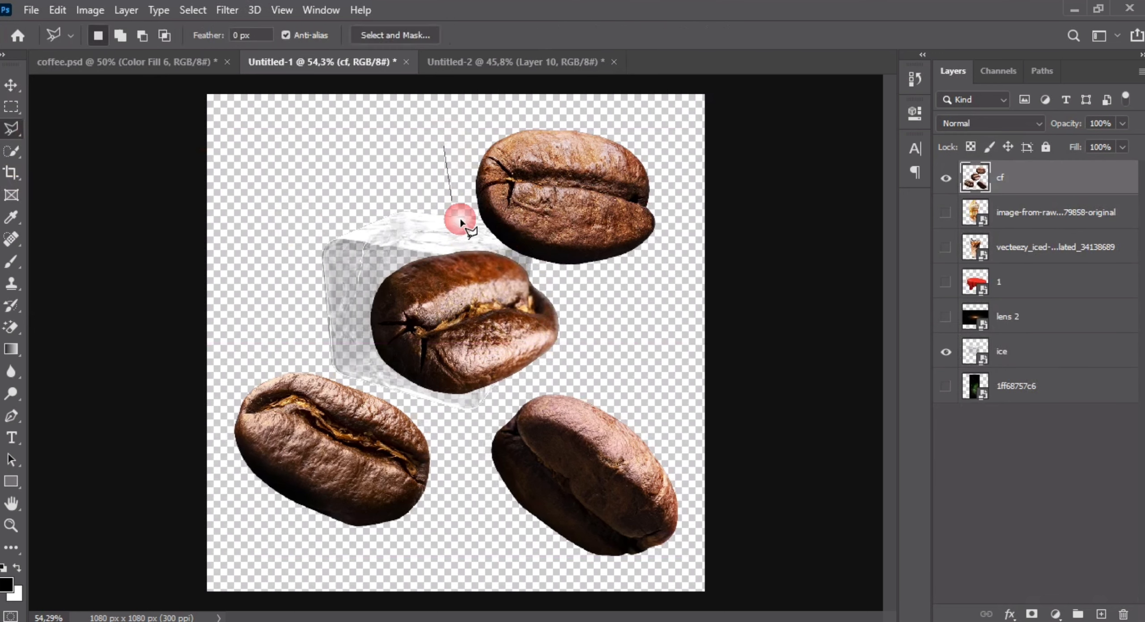
pyautogui.click(685, 246)
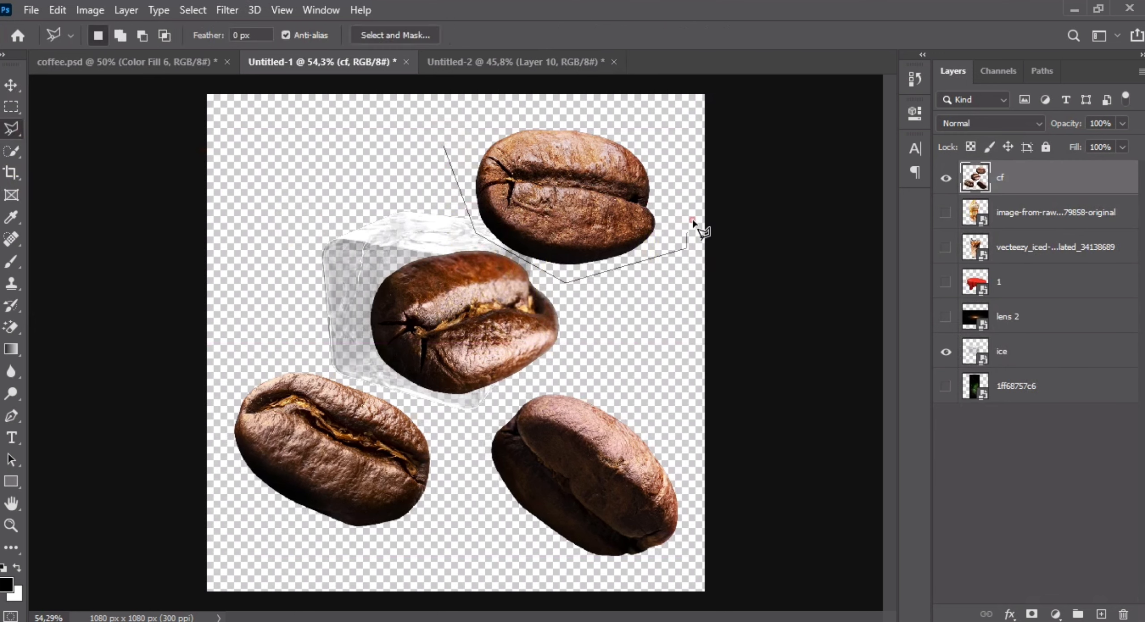
pyautogui.click(656, 103)
pyautogui.click(449, 152)
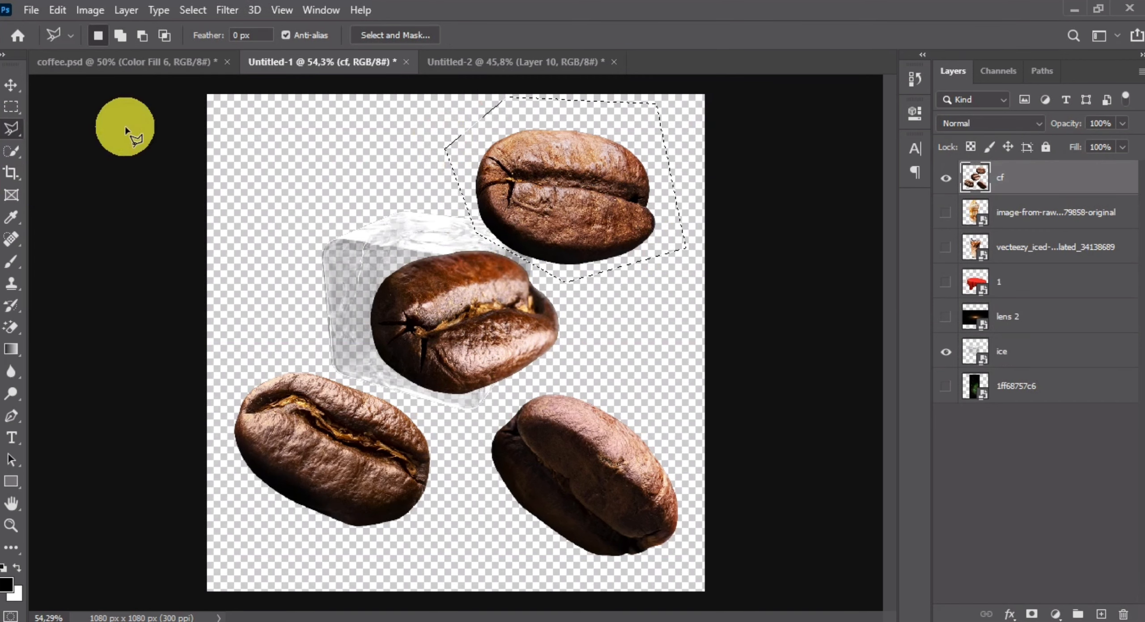
# Move the selected coffee bean into the Untitled-2 composition as a new top layer.
pyautogui.click(11, 85)
pyautogui.moveTo(568, 197)
pyautogui.mouseDown()
pyautogui.moveTo(505, 174)
pyautogui.moveTo(478, 68)
pyautogui.moveTo(482, 367)
pyautogui.mouseUp()
pyautogui.moveTo(505, 418); pyautogui.dragTo(567, 371)
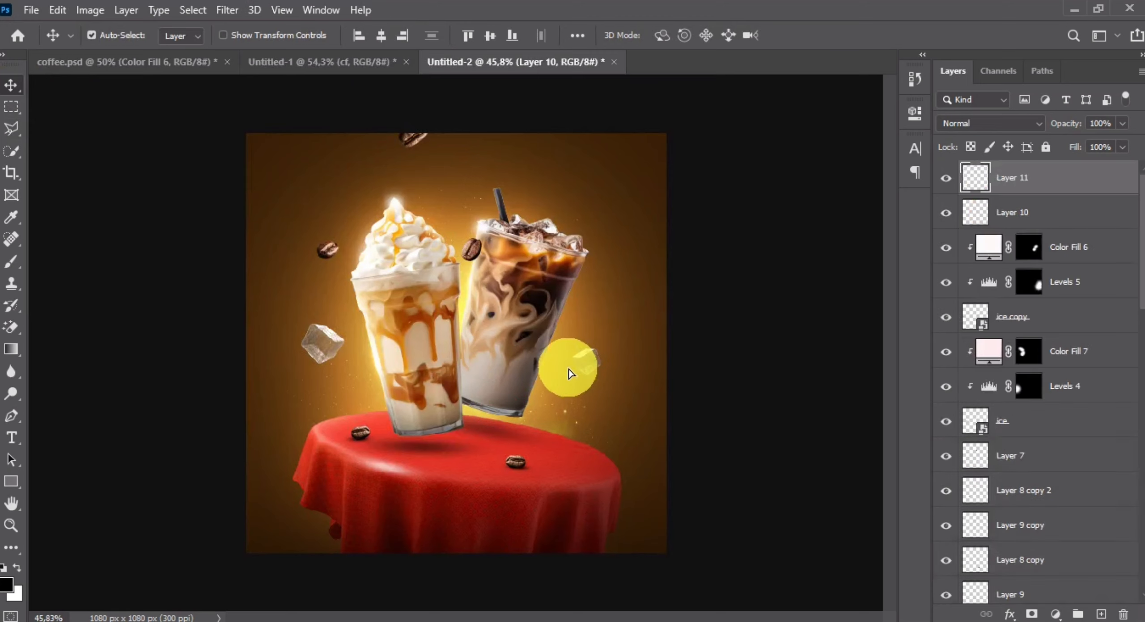
# Shrink the new coffee bean and place it over the canvas's lower-right corner, beside the tablecloth.
pyautogui.hotkey('ctrl', 't')
pyautogui.moveTo(617, 429); pyautogui.dragTo(597, 347)
pyautogui.moveTo(474, 414); pyautogui.dragTo(589, 493)
pyautogui.moveTo(651, 454); pyautogui.dragTo(609, 499)
pyautogui.press('Return')
pyautogui.moveTo(651, 531); pyautogui.dragTo(634, 526)
# Scale the corner bean to about 79.6%, rotate it about -10.9° and adjust its position at the canvas edge.
pyautogui.hotkey('ctrl', 't')
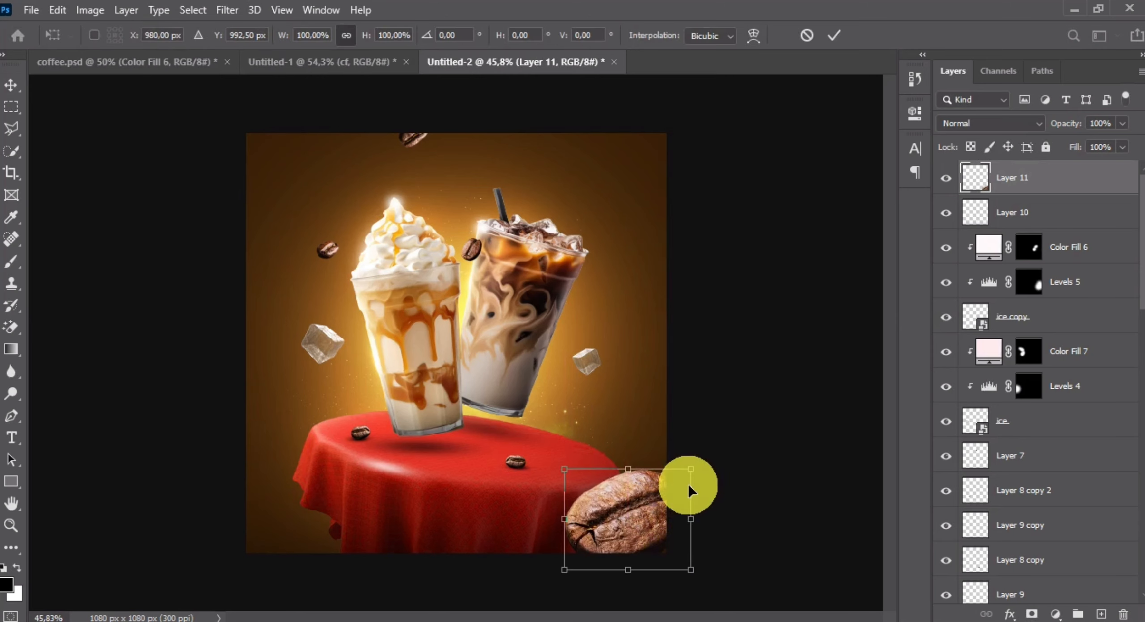
pyautogui.moveTo(691, 470)
pyautogui.mouseDown()
pyautogui.moveTo(677, 488)
pyautogui.moveTo(693, 498)
pyautogui.moveTo(686, 484)
pyautogui.mouseUp()
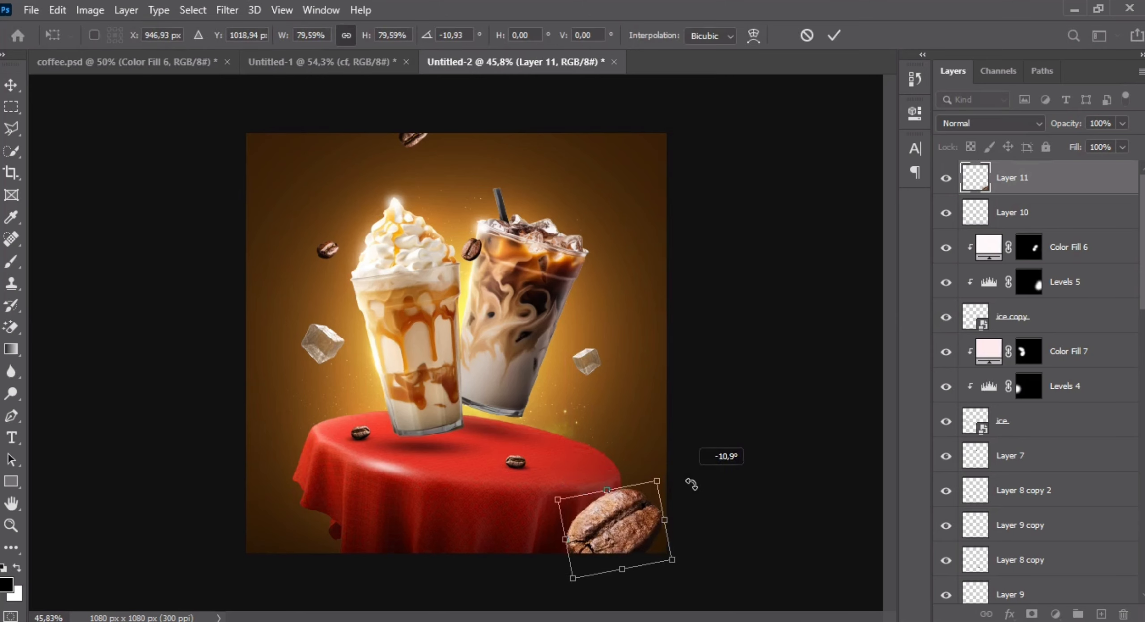
pyautogui.moveTo(619, 534); pyautogui.dragTo(629, 524)
pyautogui.press('Return')
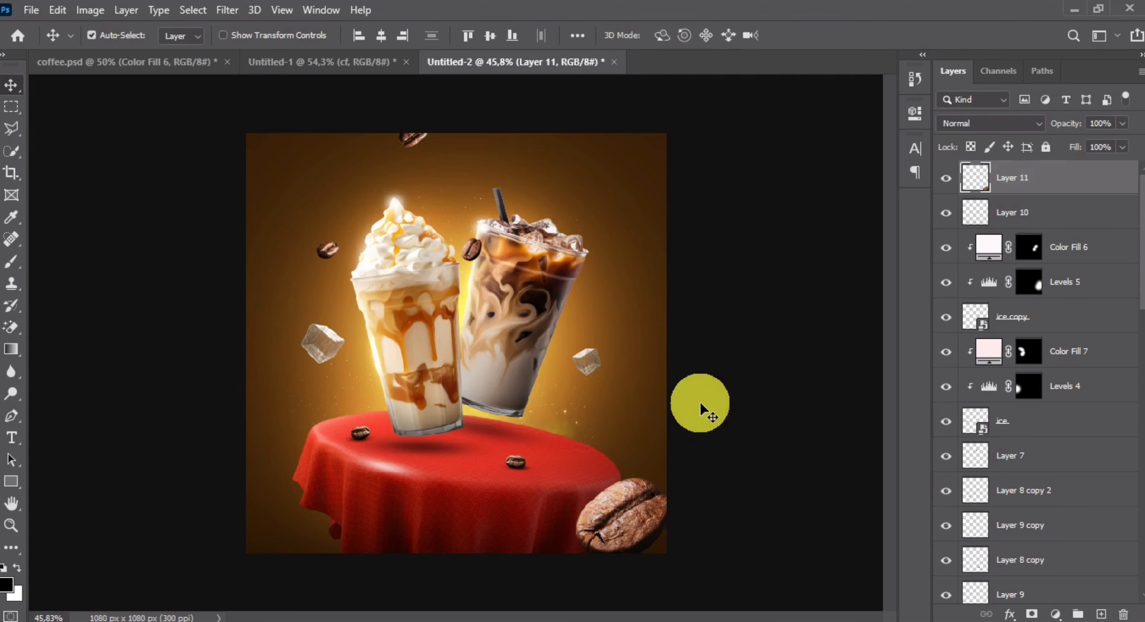
# Place the corner bean's layer directly above Layer 7 and apply a Gaussian Blur with a 5-pixel radius.
pyautogui.press('Delete')
pyautogui.click(228, 10)
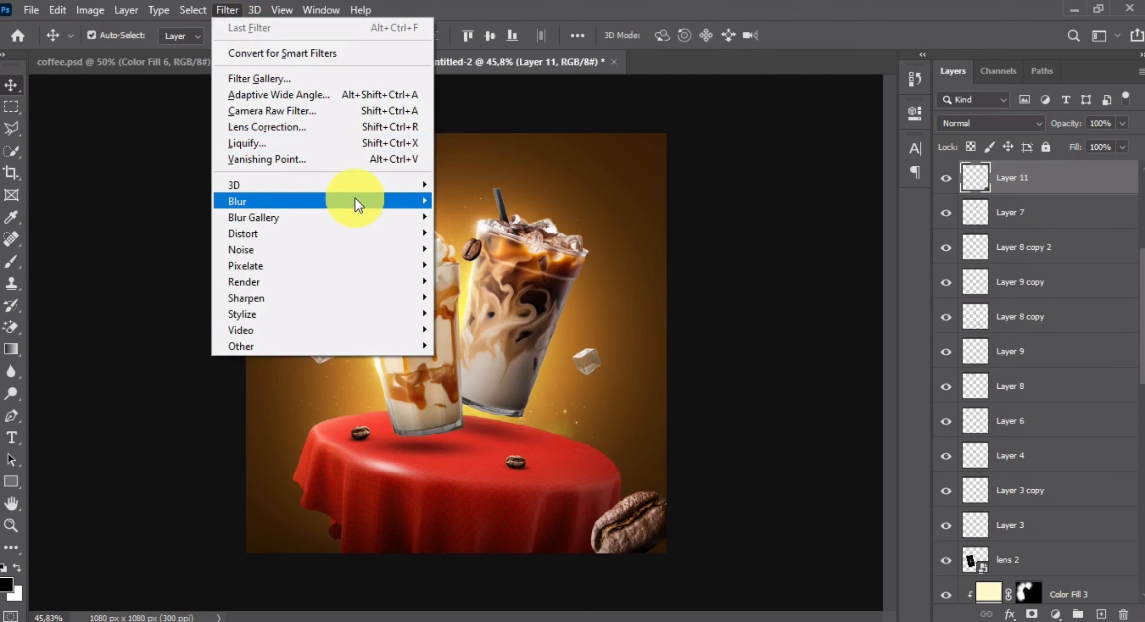
pyautogui.moveTo(354, 200)
pyautogui.click(491, 268)
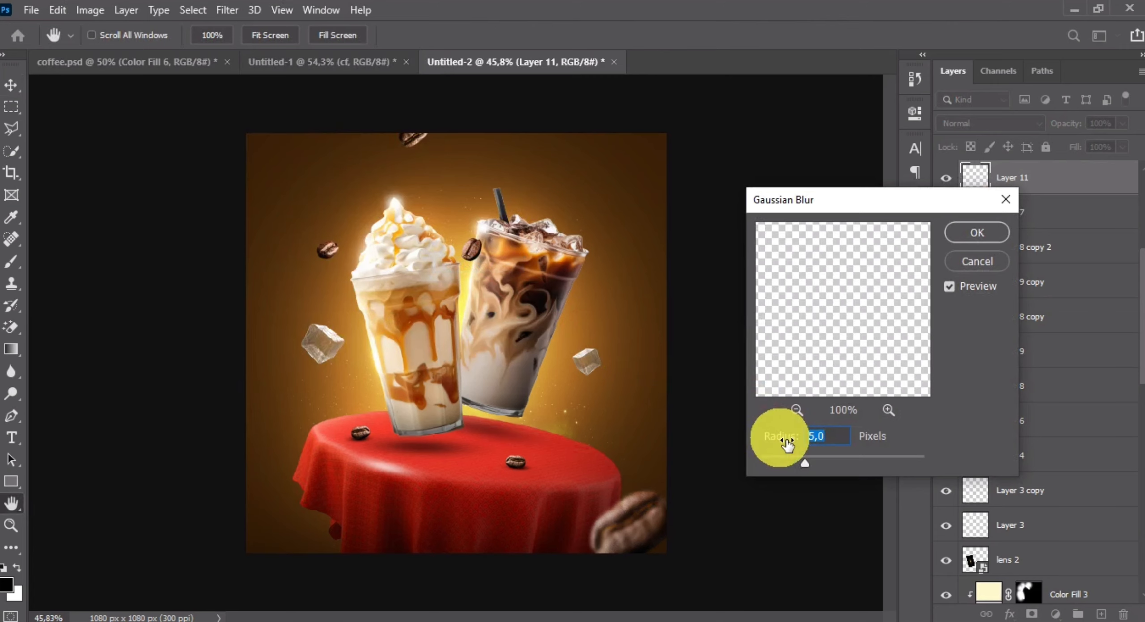
pyautogui.press('Return')
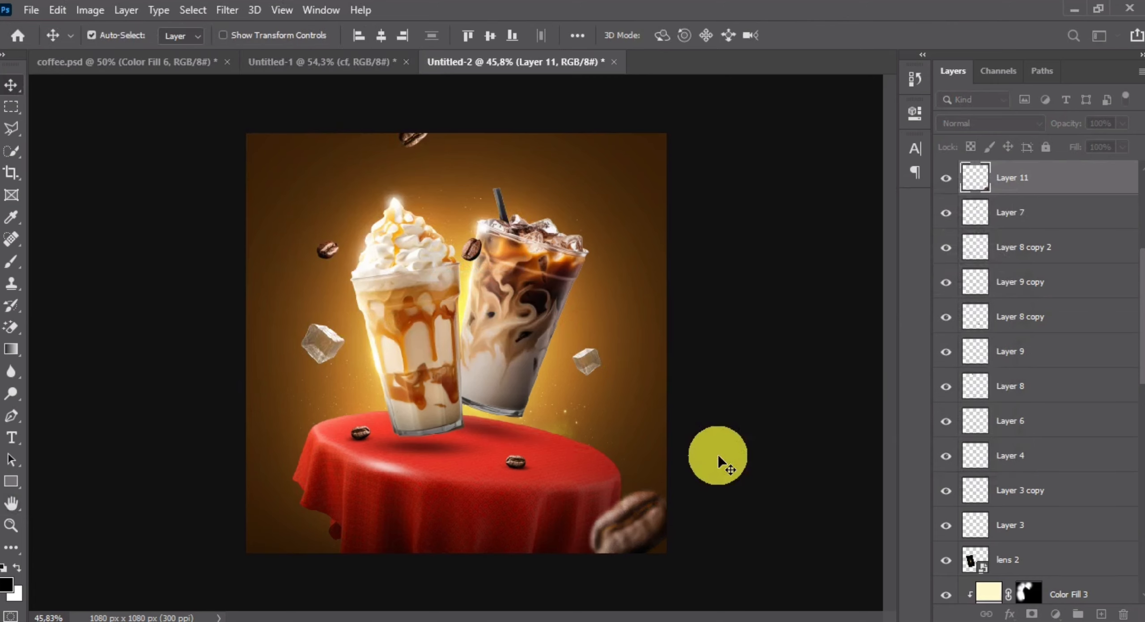
# Stamp all visible layers into a new merged layer above Layer 10.
pyautogui.hotkey('ctrl', '-')
pyautogui.hotkey('ctrl', '-')
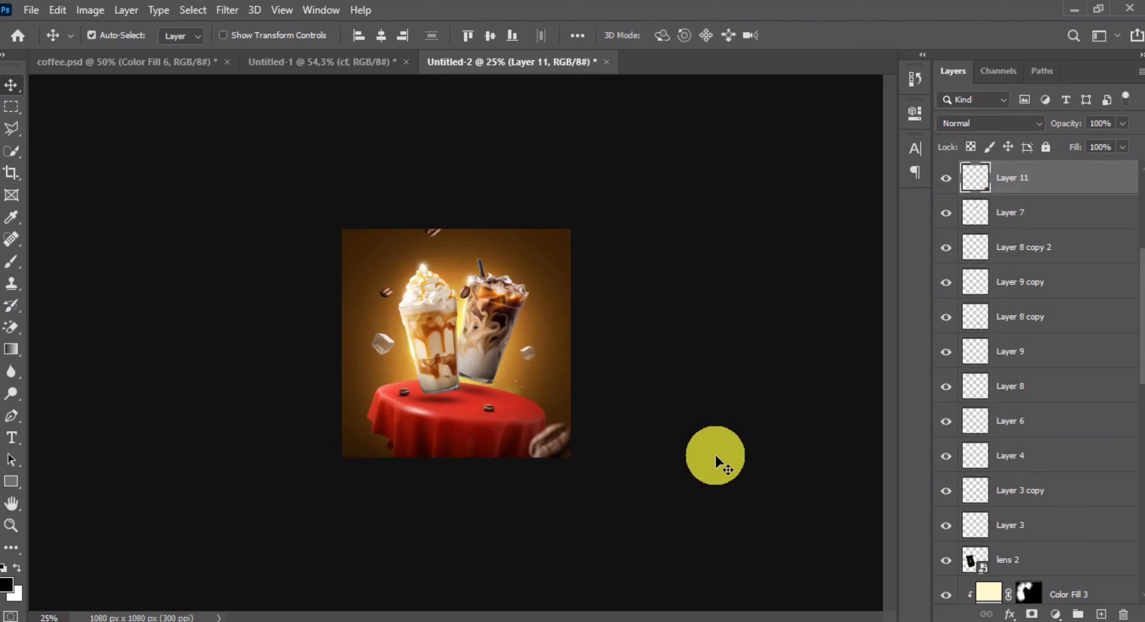
pyautogui.hotkey('ctrl', '+')
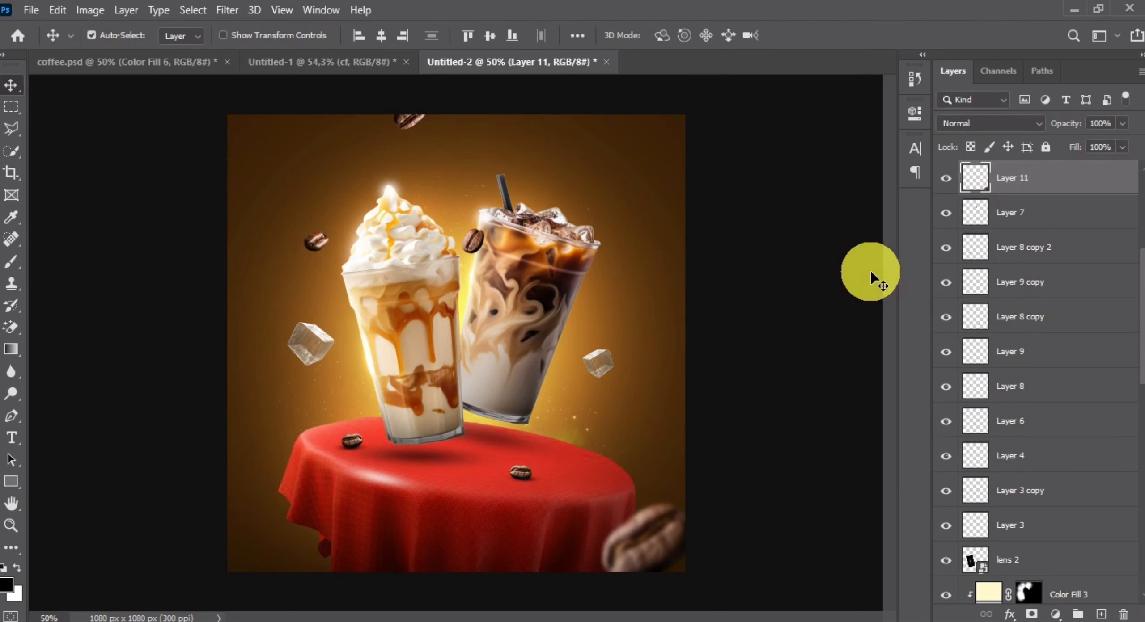
pyautogui.click(1112, 183)
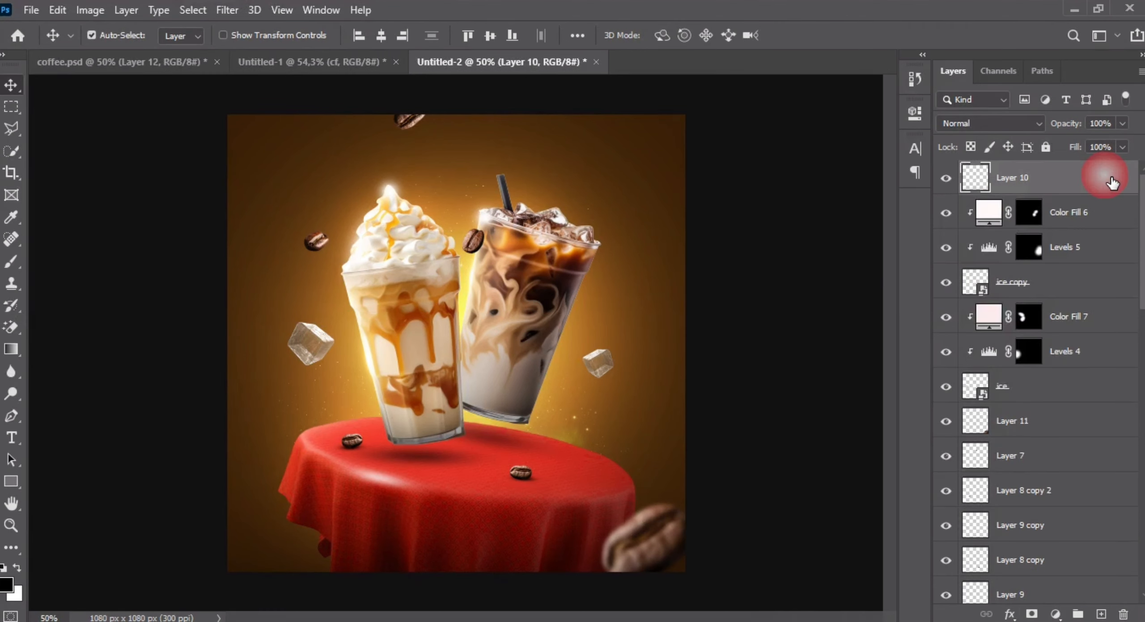
pyautogui.hotkey('ctrl', 'shift', 'alt', 'e')
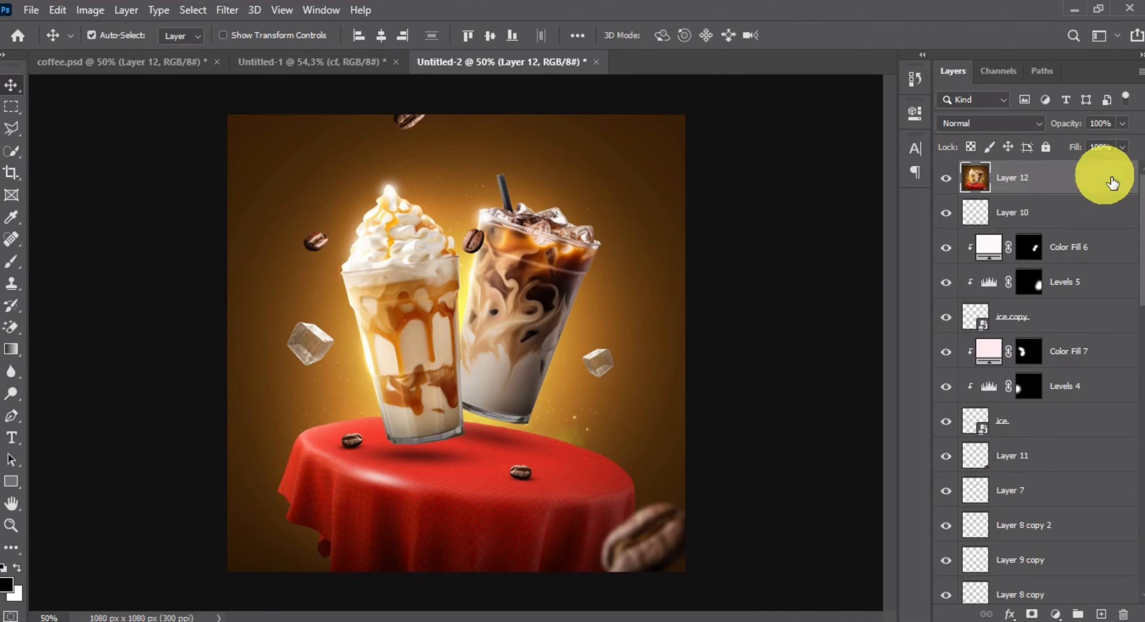
# Start the Camera Raw Filter on the merged layer and set Exposure to +0.05, Contrast to +5 and Highlights to +5.
pyautogui.click(225, 15)
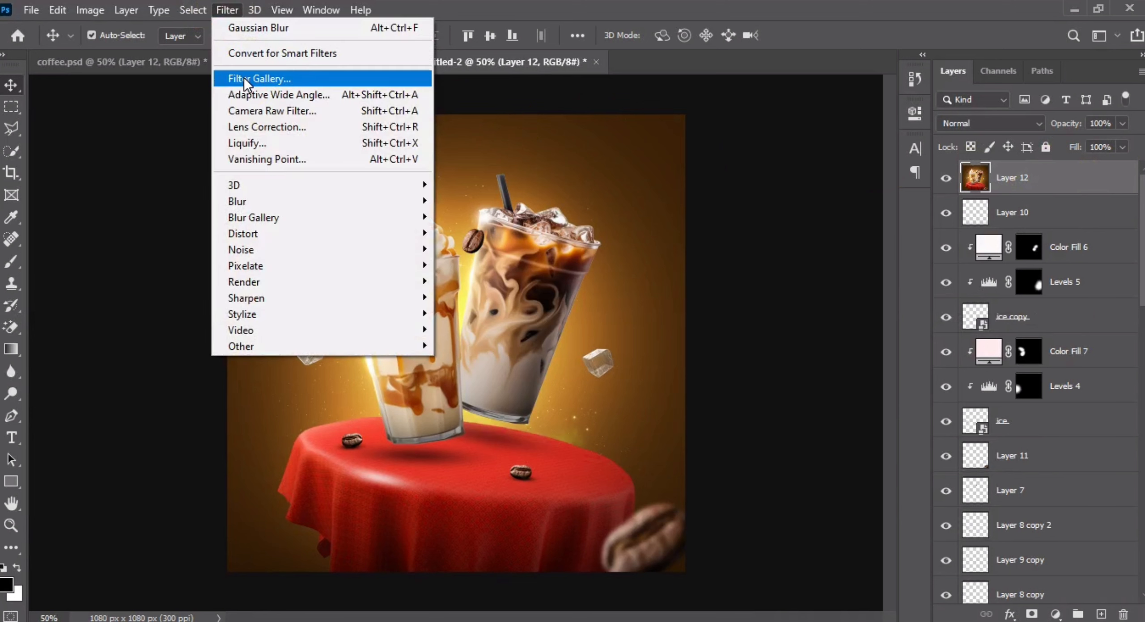
pyautogui.click(254, 107)
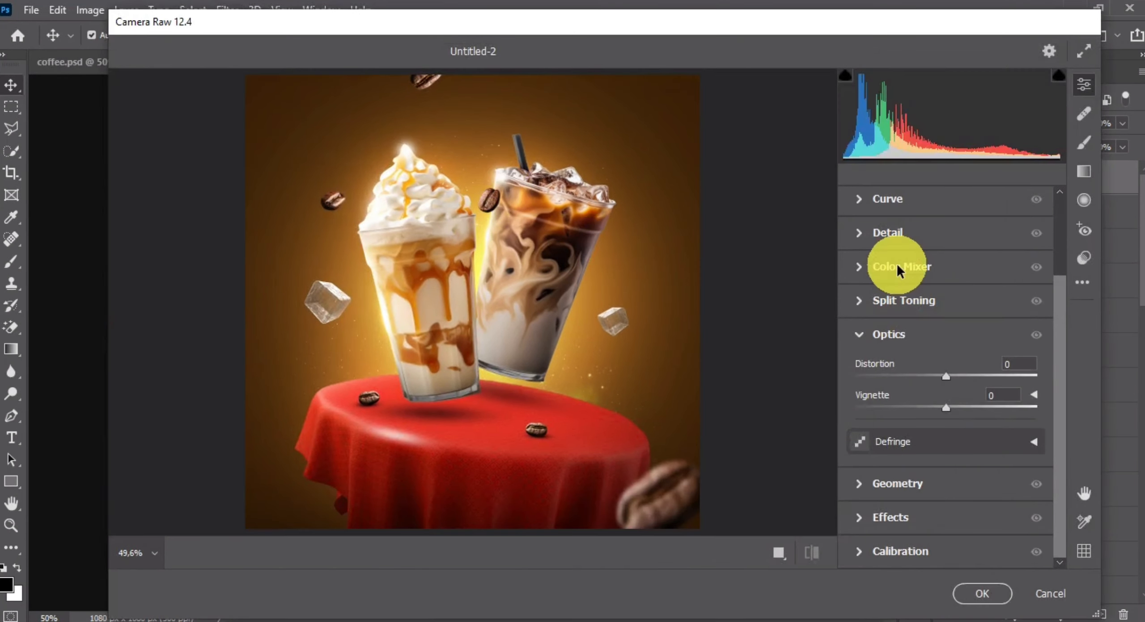
pyautogui.click(934, 272)
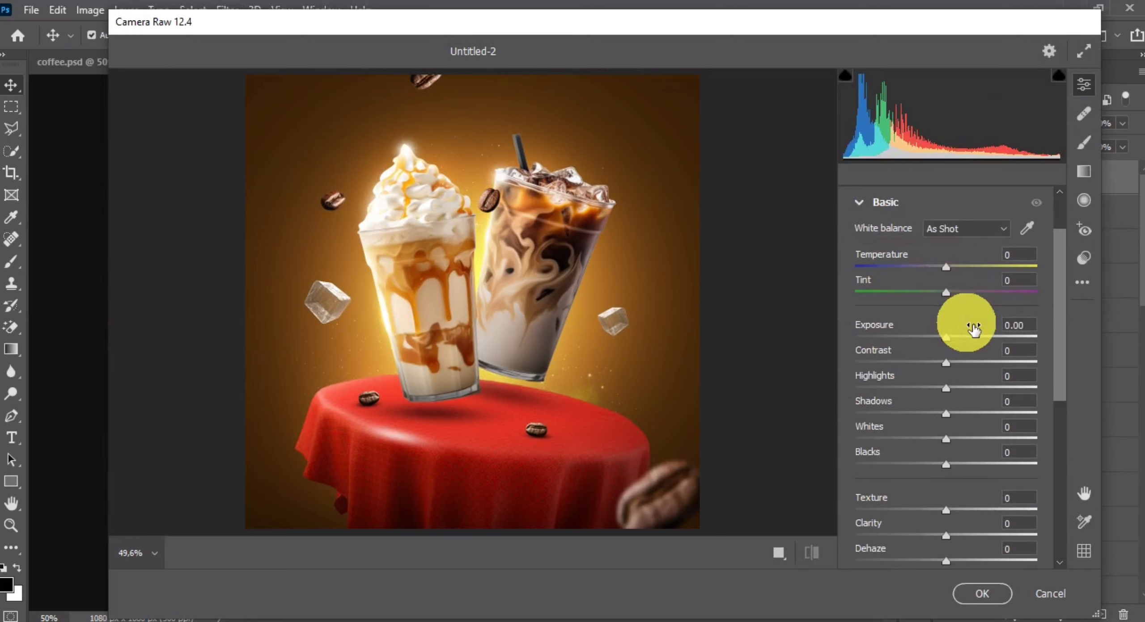
pyautogui.click(972, 327)
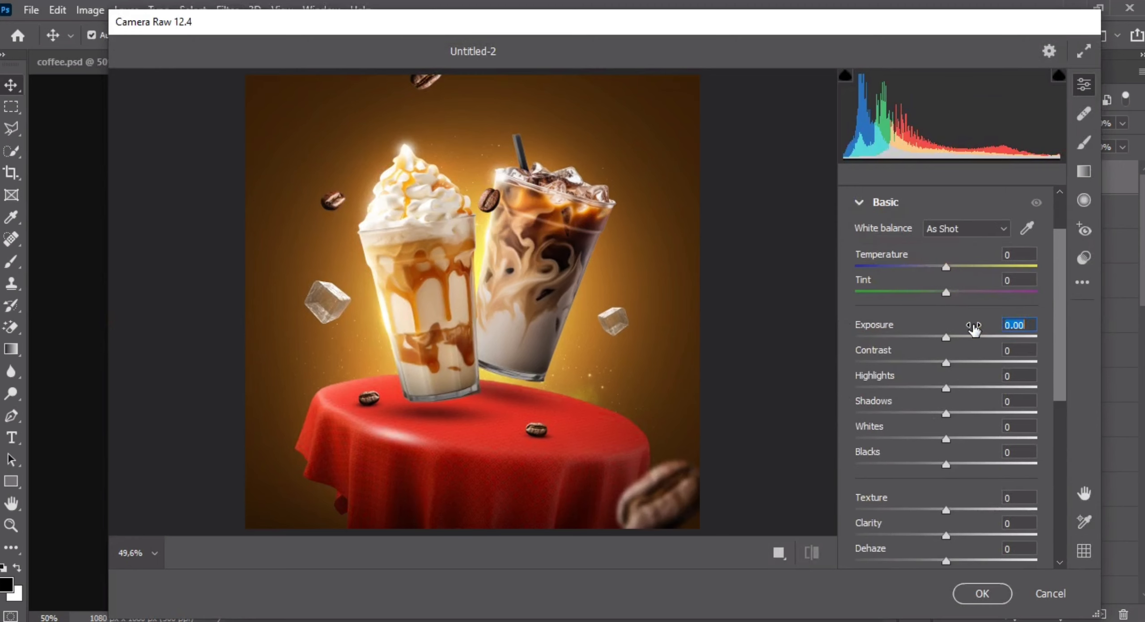
pyautogui.moveTo(973, 326); pyautogui.dragTo(976, 327)
pyautogui.click(976, 351)
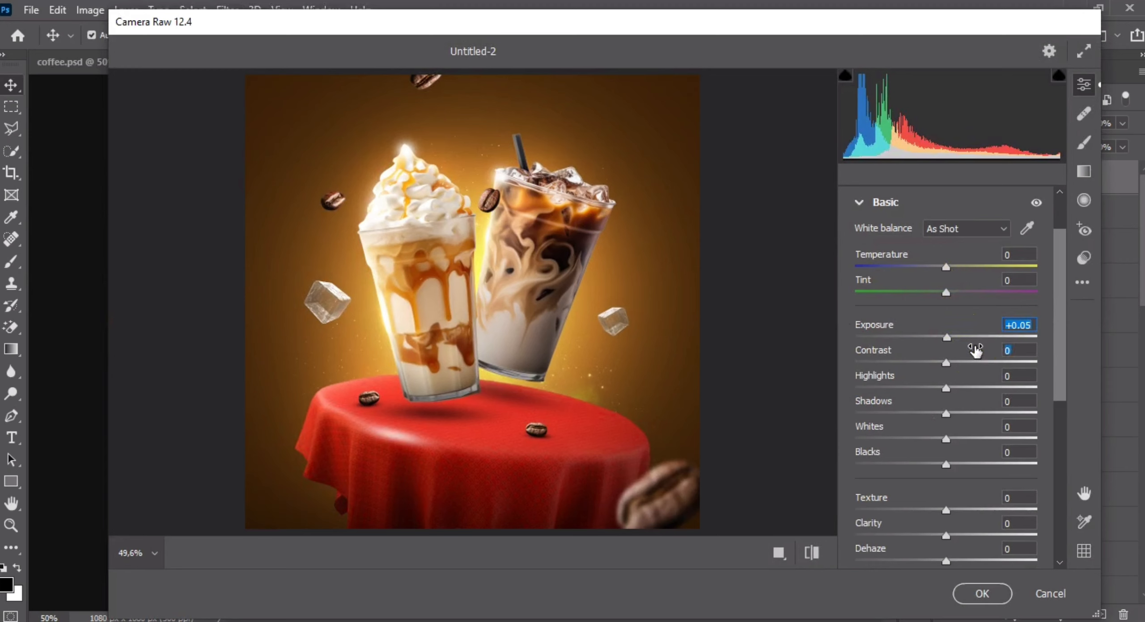
pyautogui.moveTo(976, 351); pyautogui.dragTo(990, 408)
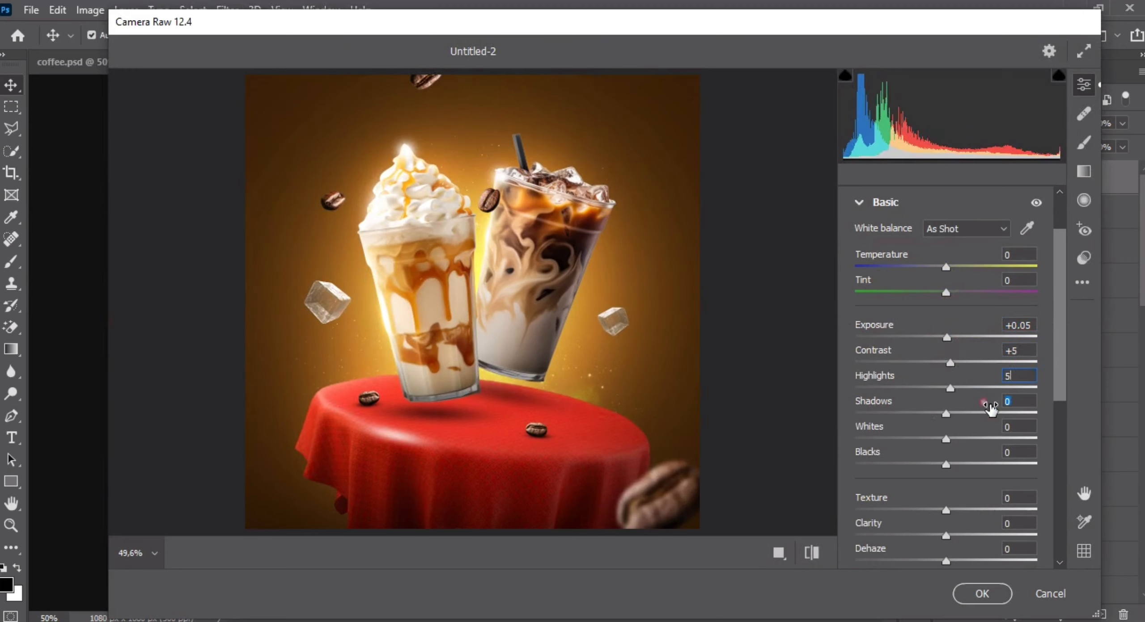
# Set Shadows to -5, Whites to +12 and Blacks to -5 in the Basic adjustments.
pyautogui.click(991, 409)
pyautogui.write('-5')
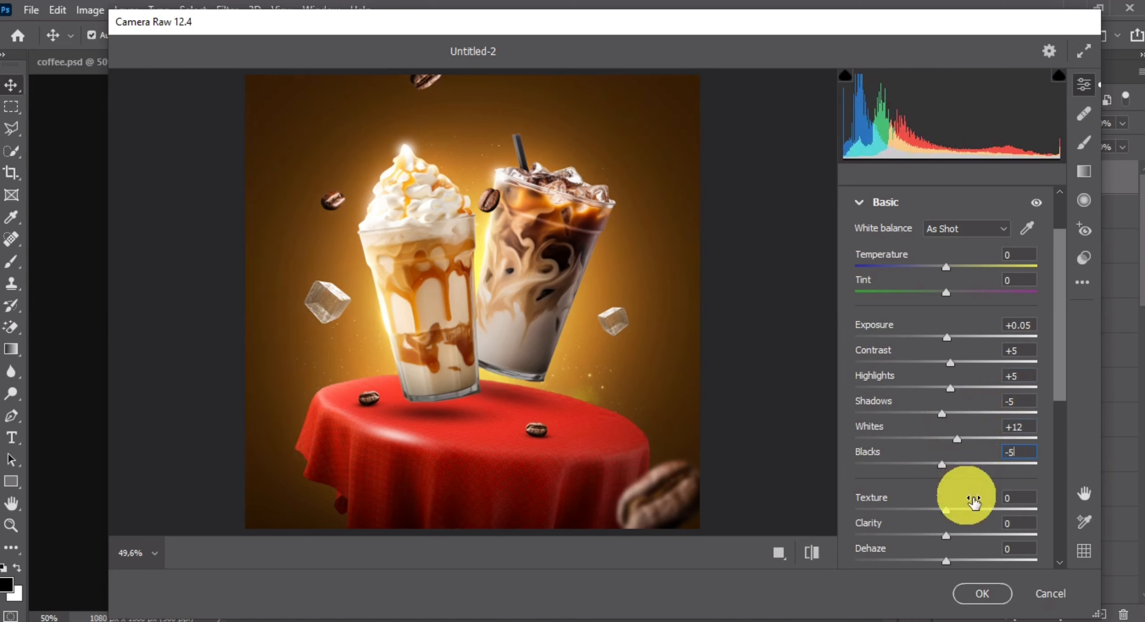
pyautogui.press('Tab')
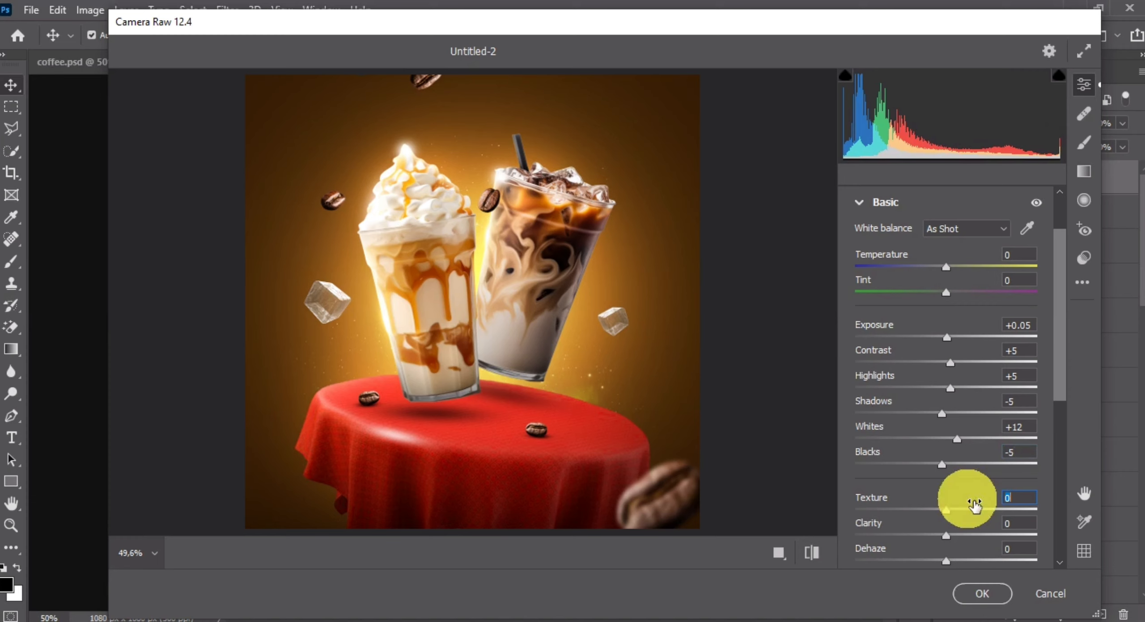
# Set Texture to +5 and Clarity to -20 in the Basic adjustments.
pyautogui.write('5')
pyautogui.moveTo(982, 528); pyautogui.dragTo(964, 528)
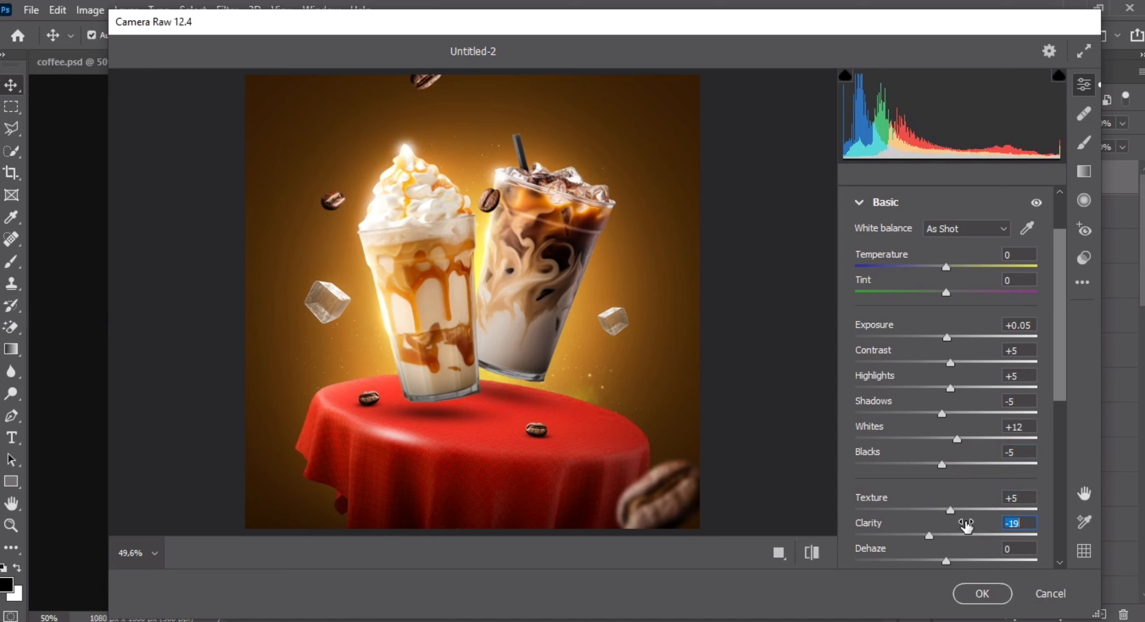
pyautogui.click(982, 499)
pyautogui.write('-')
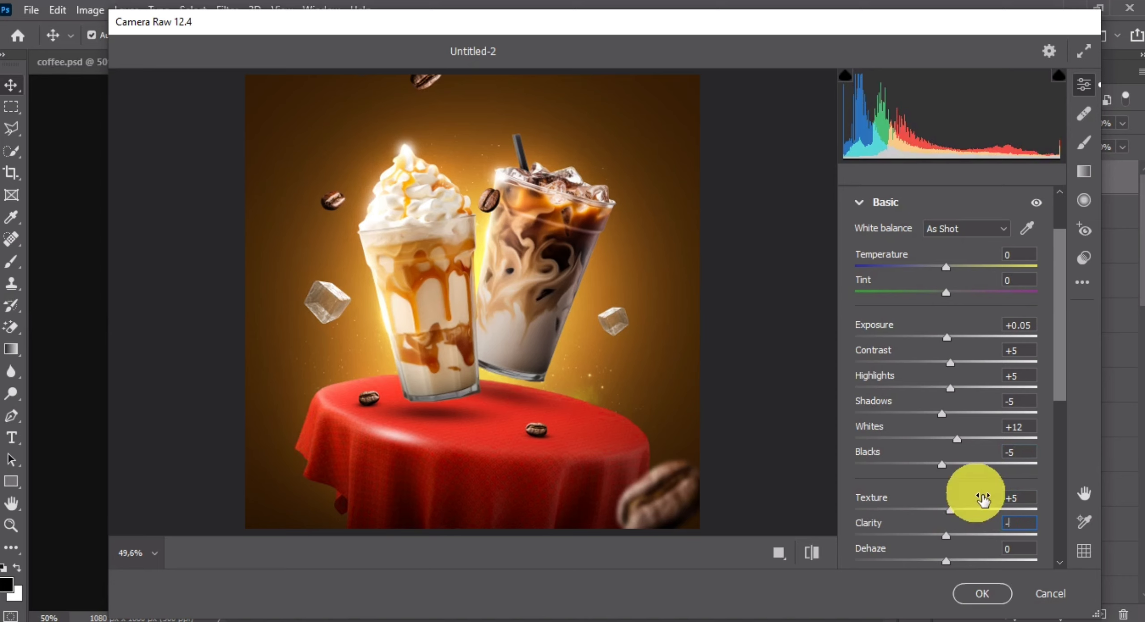
pyautogui.write('20')
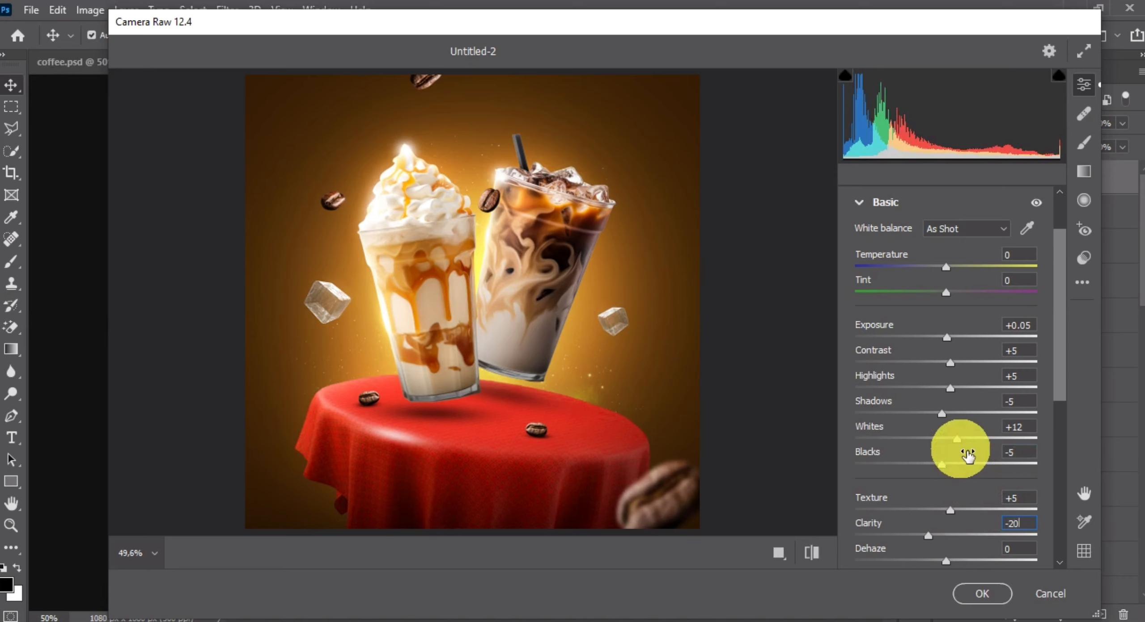
# Set the Vignetting effect to -8.
pyautogui.scroll(-8, 961, 454)
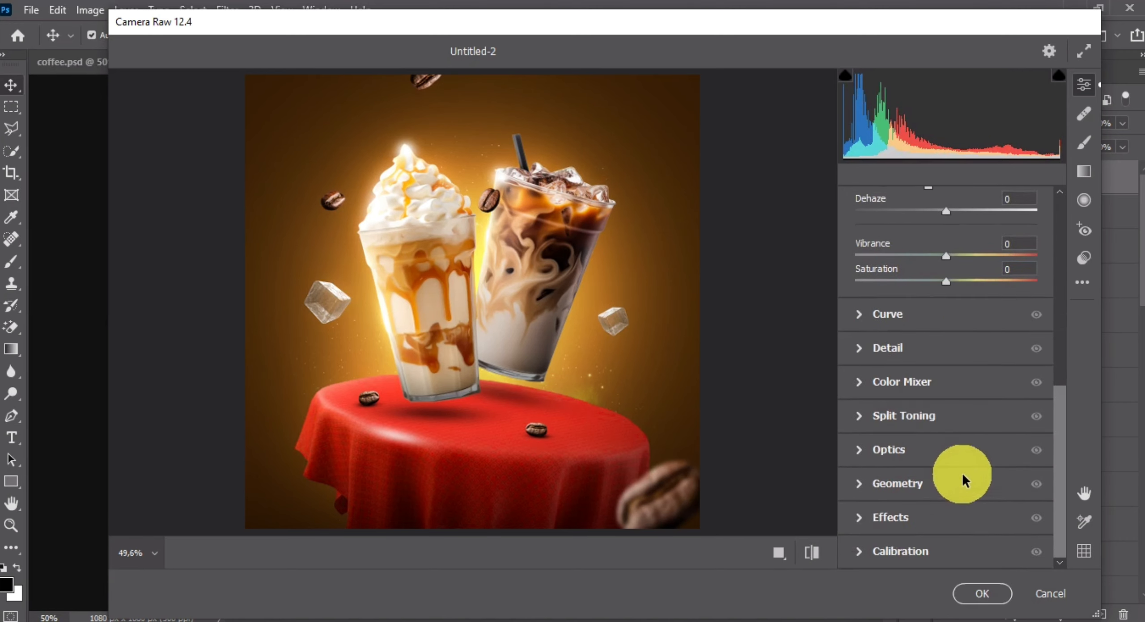
pyautogui.click(923, 520)
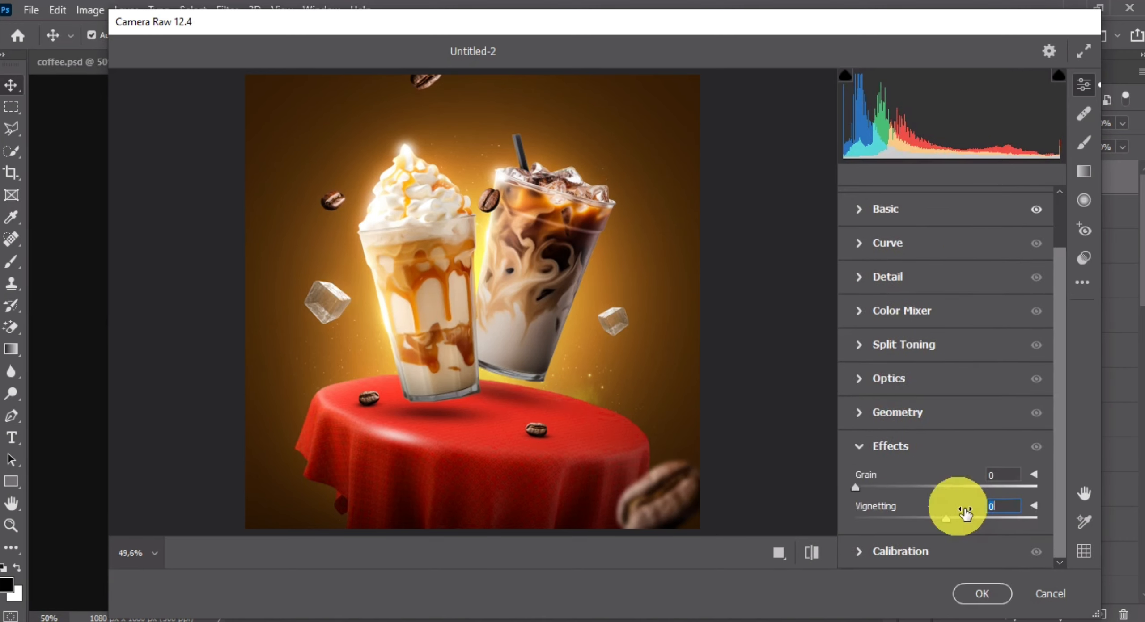
pyautogui.write('-8')
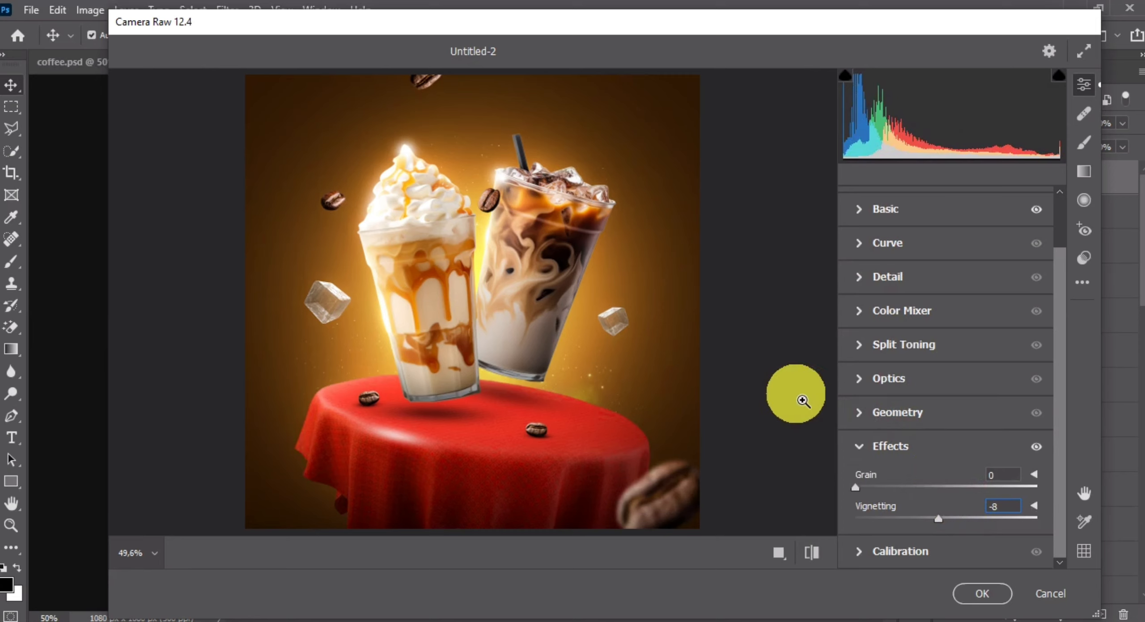
pyautogui.scroll(3, 885, 394)
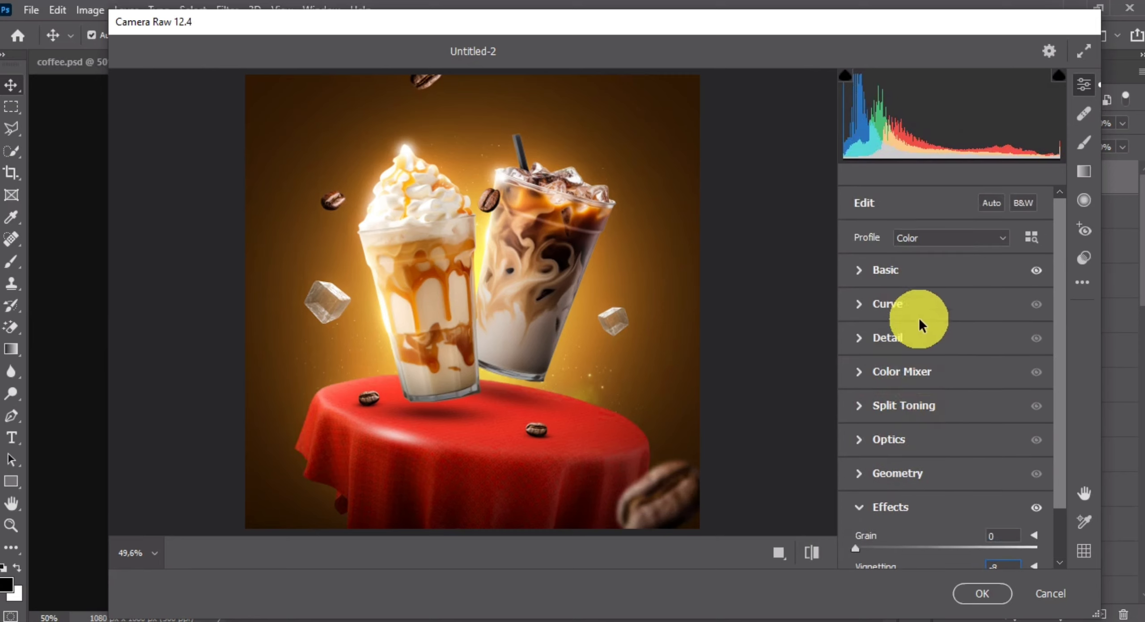
pyautogui.click(917, 280)
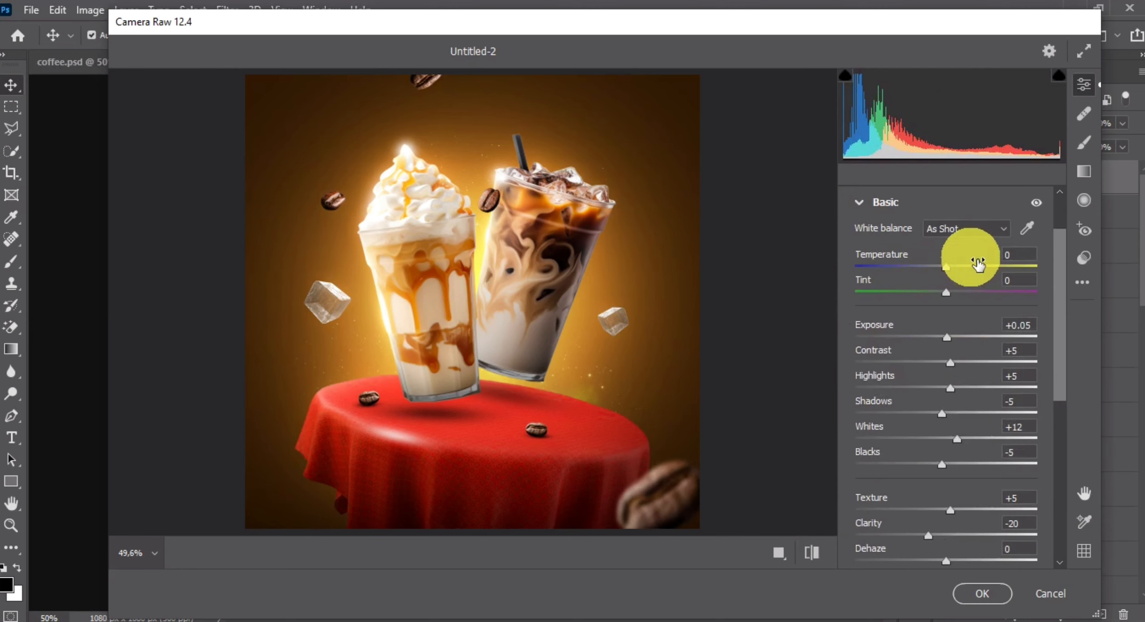
pyautogui.moveTo(945, 267); pyautogui.dragTo(980, 264)
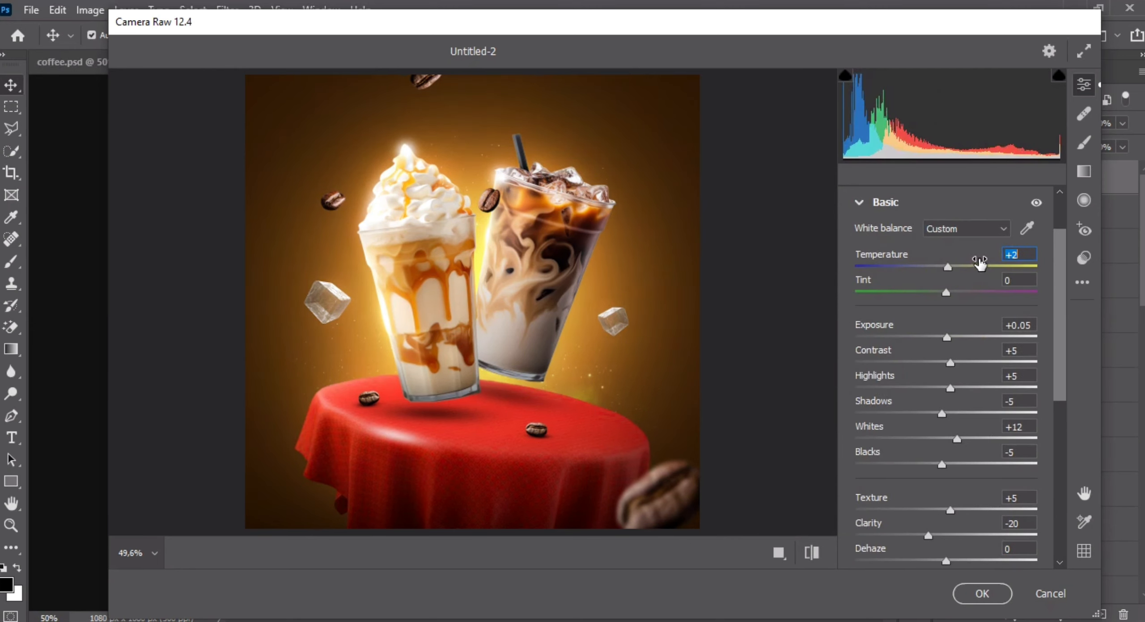
pyautogui.write('0')
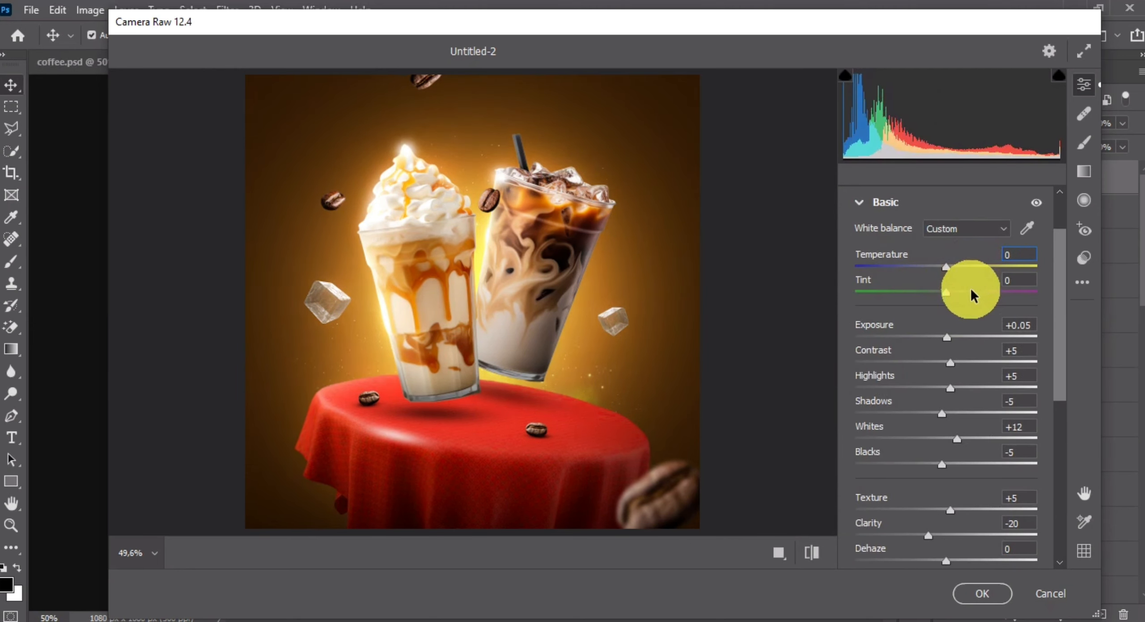
# Apply the Camera Raw adjustments to the merged layer.
pyautogui.scroll(-2, 950, 476)
pyautogui.click(982, 594)
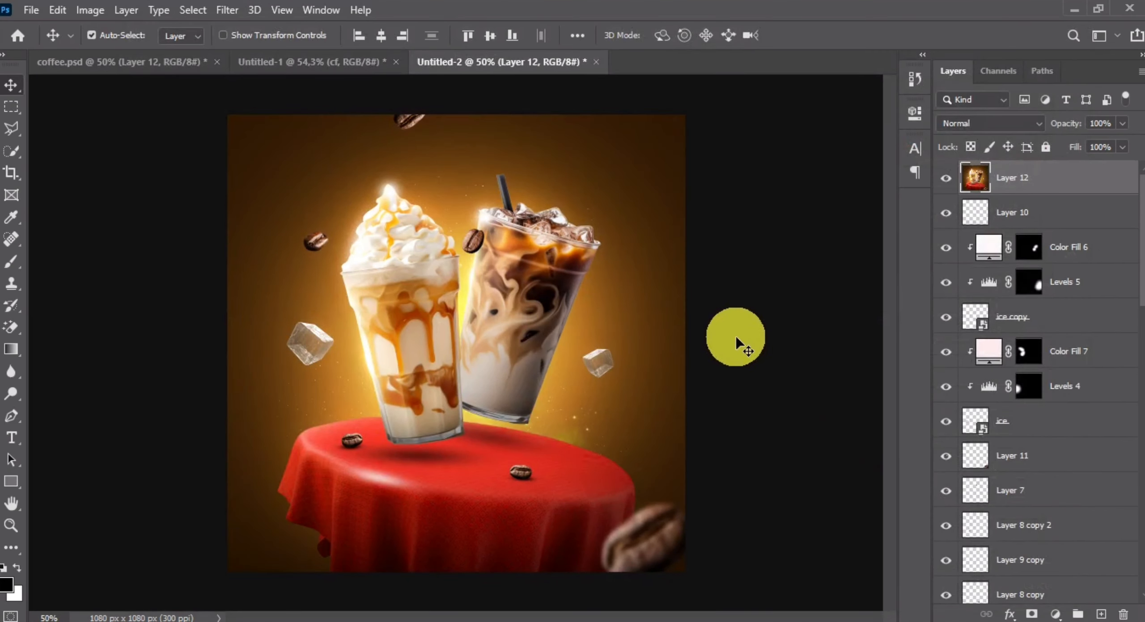
# Toggle the merged layer's visibility to compare the artwork before and after the Camera Raw adjustments, both enlarged and reduced.
pyautogui.click(945, 178)
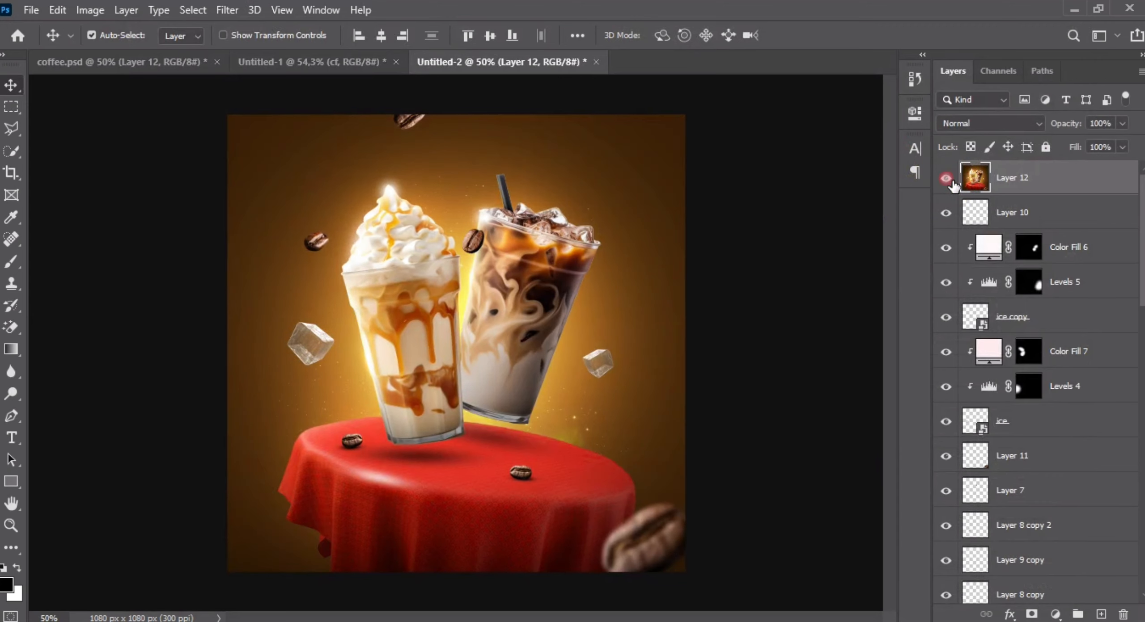
pyautogui.click(947, 179)
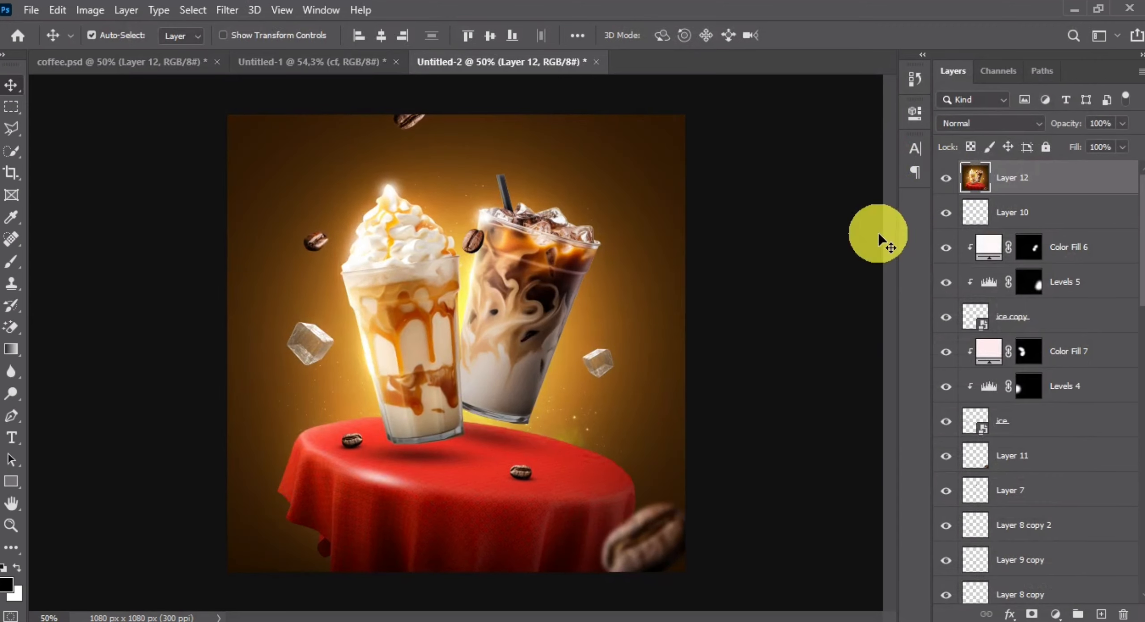
pyautogui.hotkey('ctrl', '-')
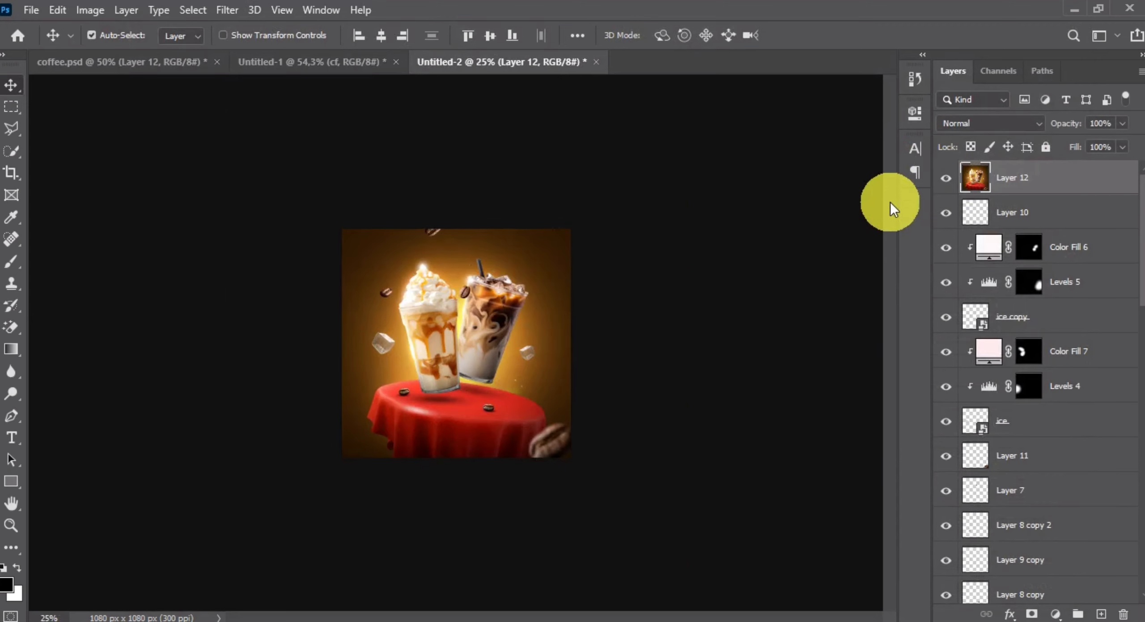
pyautogui.click(952, 180)
pyautogui.click(946, 178)
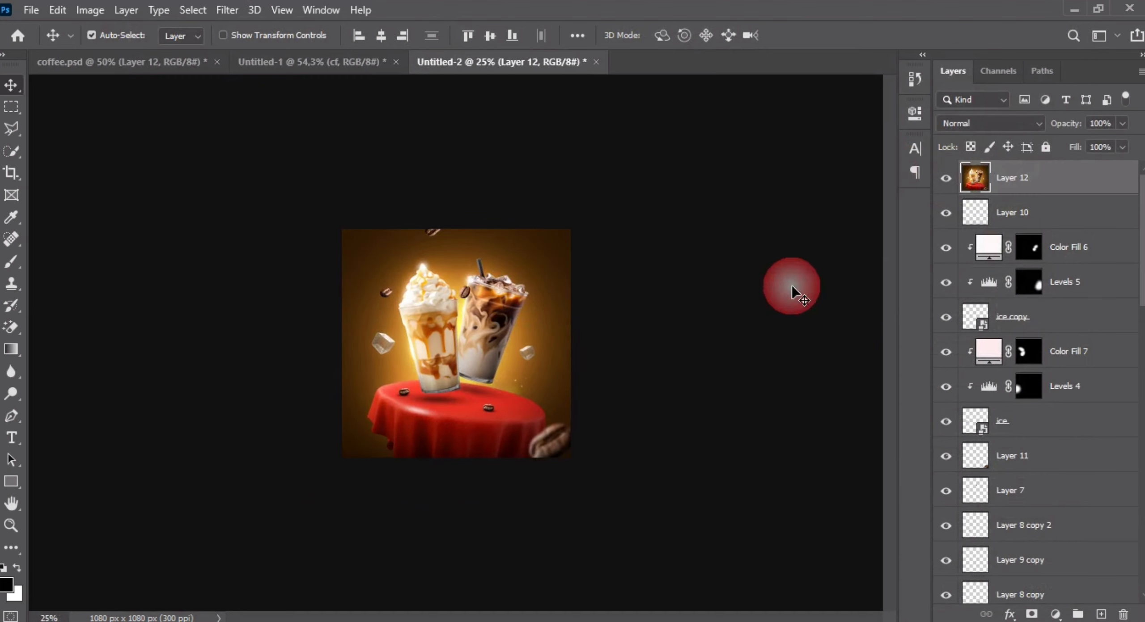
pyautogui.hotkey('ctrl', '+')
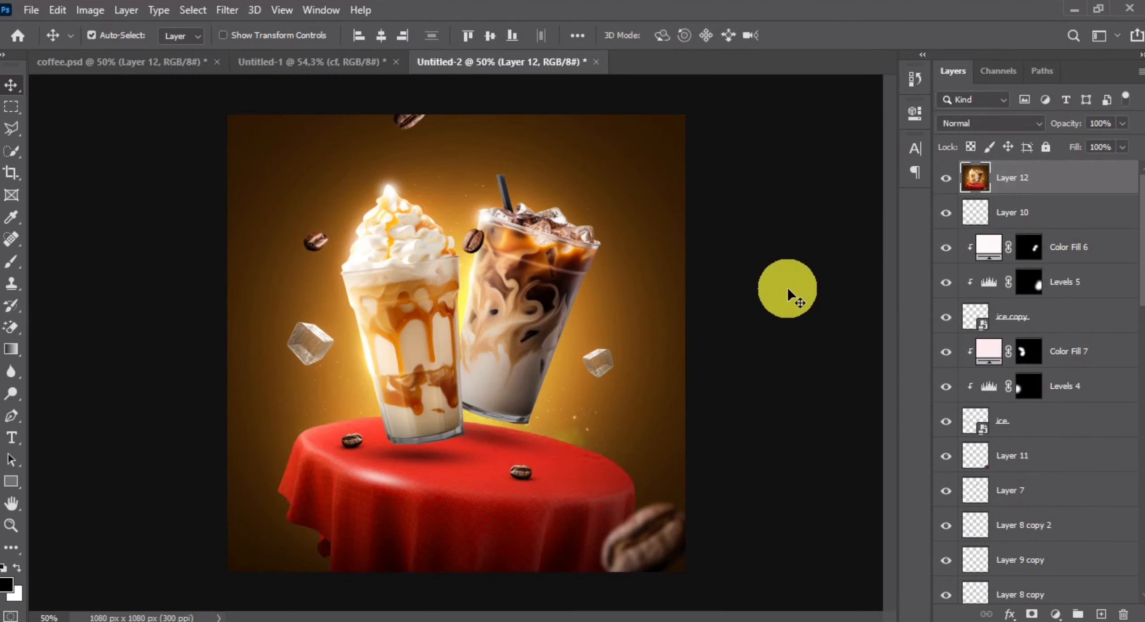